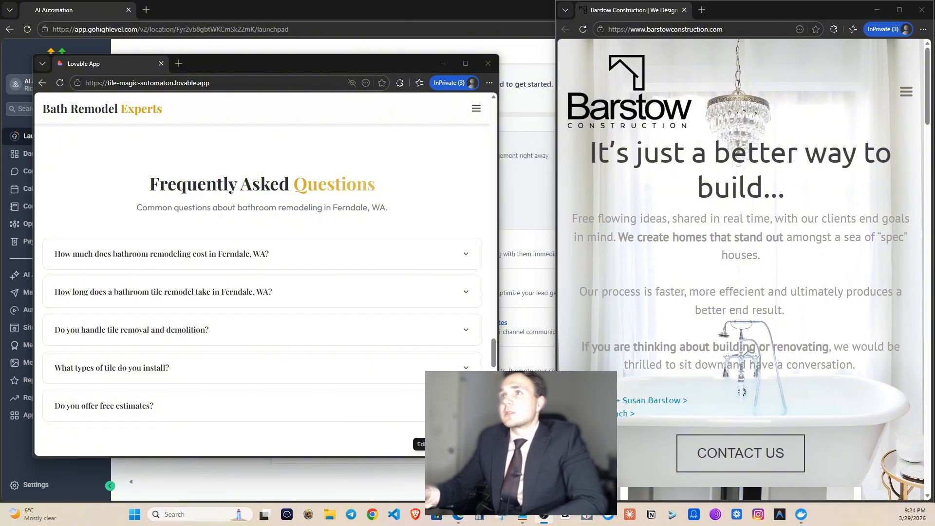
Scroll down through the currently open web page.
{"action": "scroll", "coordinate": [767, 221], "scroll_direction": "down", "scroll_amount": 5}
{"action": "scroll", "coordinate": [768, 222], "scroll_direction": "up", "scroll_amount": 3}
{"action": "scroll", "coordinate": [768, 221], "scroll_direction": "down", "scroll_amount": 5}
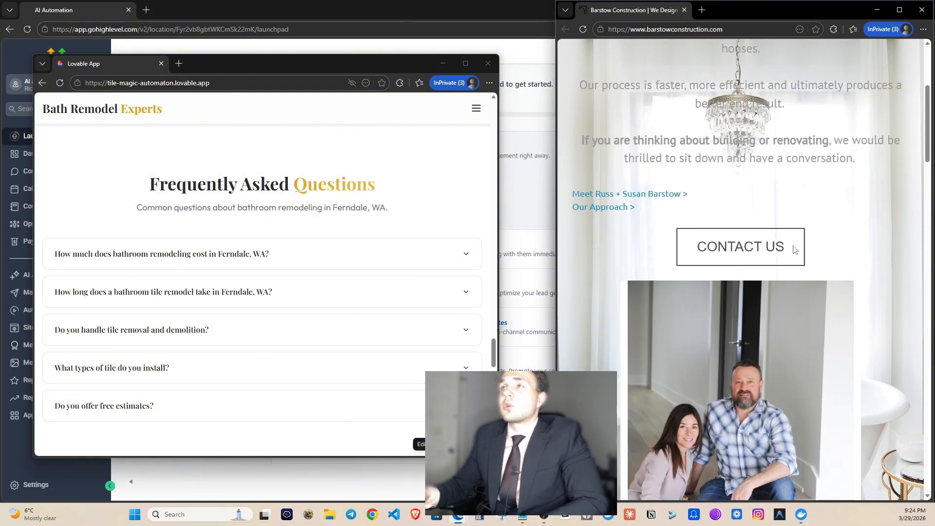
{"action": "scroll", "coordinate": [811, 260], "scroll_direction": "down", "scroll_amount": 15}
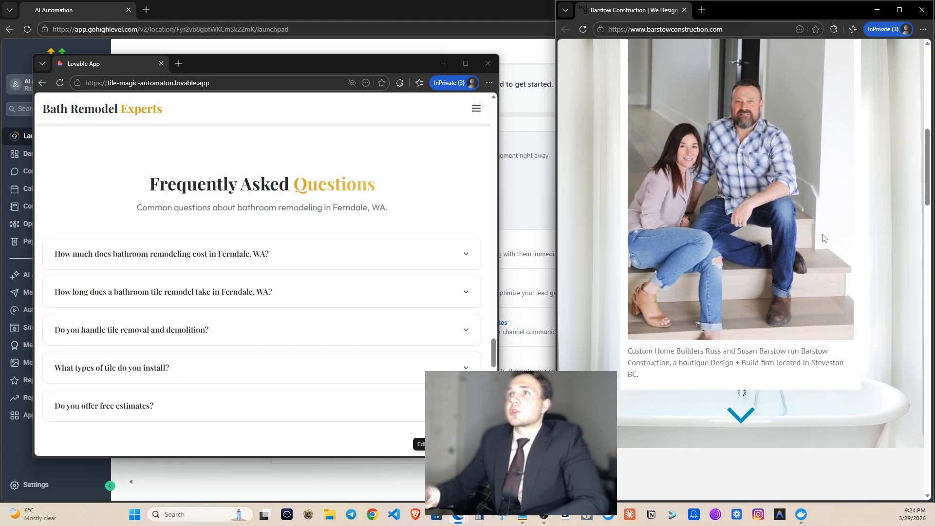
{"action": "scroll", "coordinate": [789, 307], "scroll_direction": "down", "scroll_amount": 9}
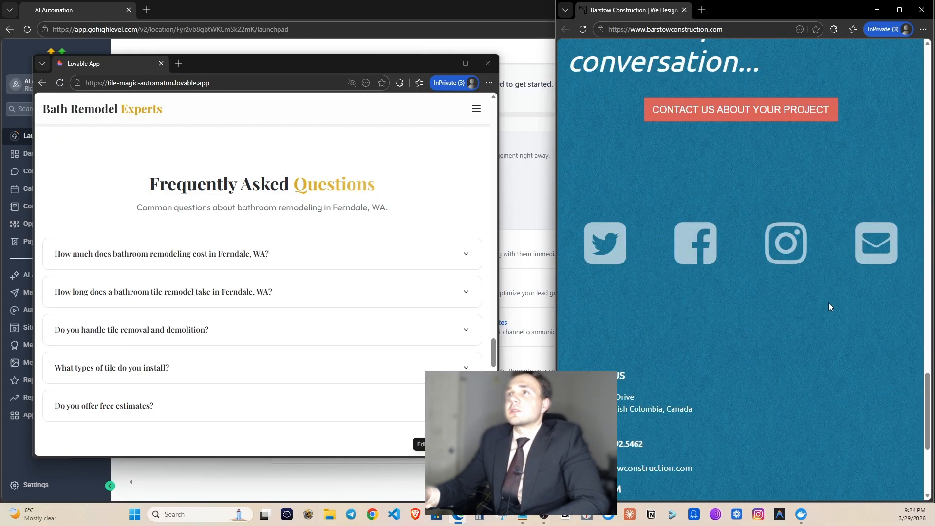
{"action": "scroll", "coordinate": [837, 328], "scroll_direction": "down", "scroll_amount": 5}
{"action": "scroll", "coordinate": [828, 322], "scroll_direction": "up", "scroll_amount": 5}
{"action": "scroll", "coordinate": [776, 313], "scroll_direction": "down", "scroll_amount": 5}
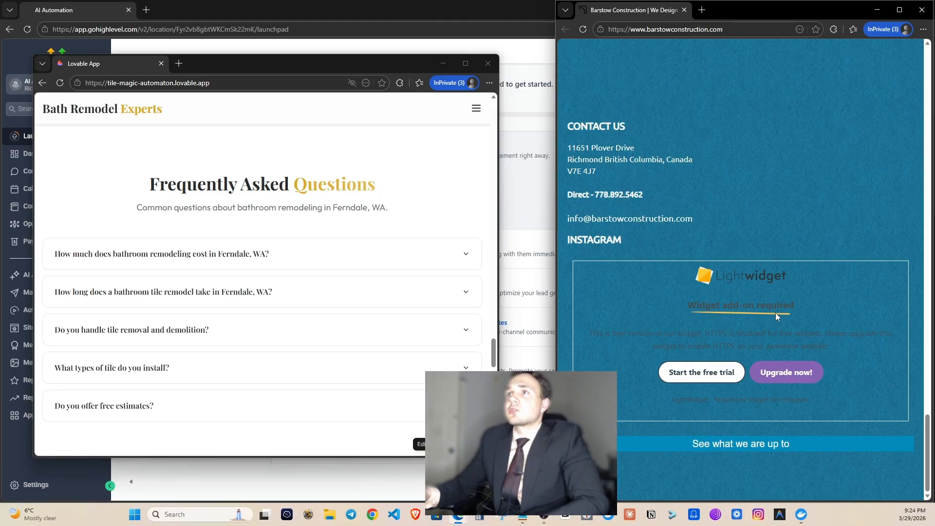
{"action": "scroll", "coordinate": [739, 309], "scroll_direction": "up", "scroll_amount": 9}
{"action": "scroll", "coordinate": [739, 308], "scroll_direction": "down", "scroll_amount": 8}
{"action": "scroll", "coordinate": [738, 346], "scroll_direction": "down", "scroll_amount": 2}
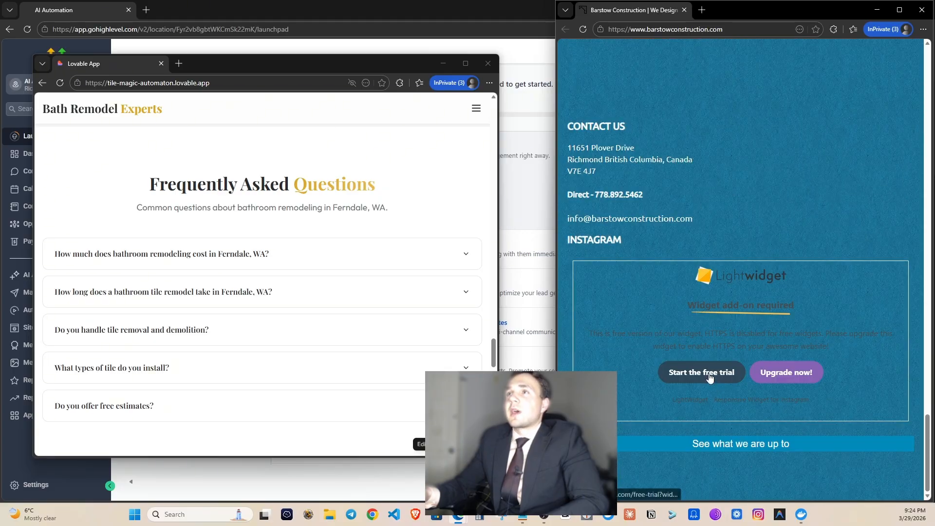
Open the Lightwidget free trial page and reposition its window.
{"action": "left_click", "coordinate": [711, 375]}
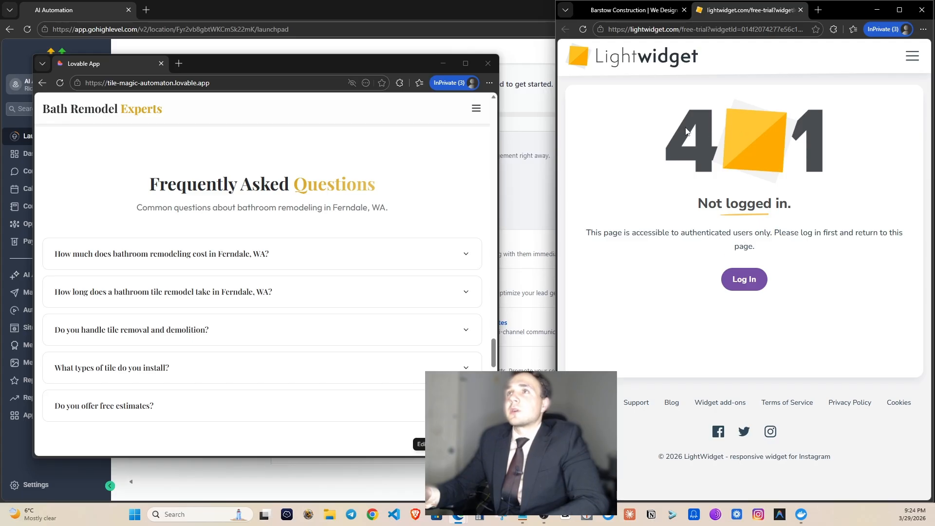
{"action": "left_click_drag", "start_coordinate": [686, 130], "coordinate": [821, 128]}
{"action": "left_click_drag", "start_coordinate": [736, 17], "coordinate": [731, 17]}
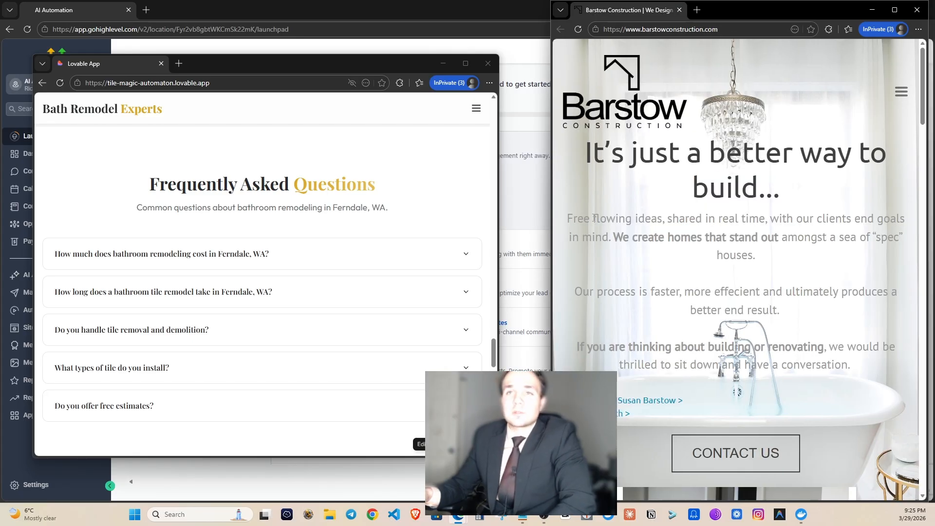
{"action": "scroll", "coordinate": [682, 393], "scroll_direction": "down", "scroll_amount": 8}
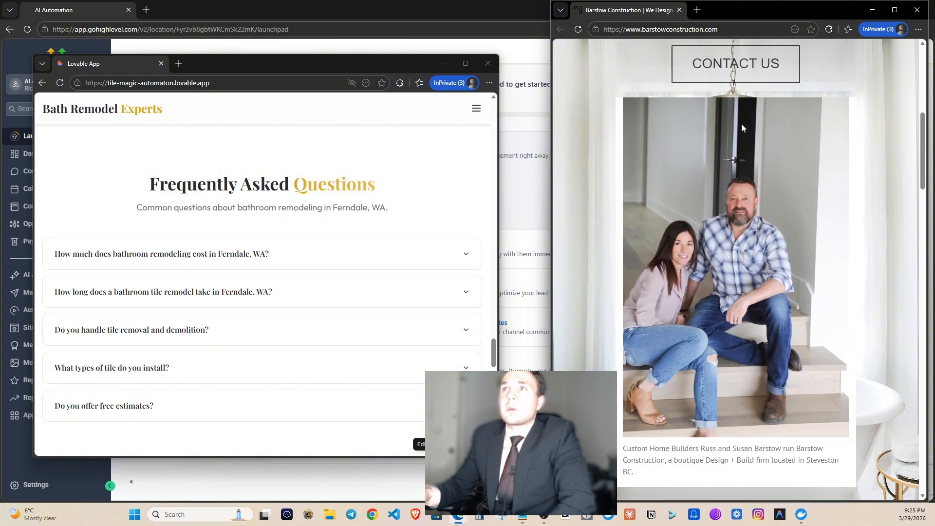
{"action": "scroll", "coordinate": [775, 297], "scroll_direction": "up", "scroll_amount": 6}
Open Barstow Construction's contact page and scroll to its form and the instant-quote form.
{"action": "left_click", "coordinate": [738, 372]}
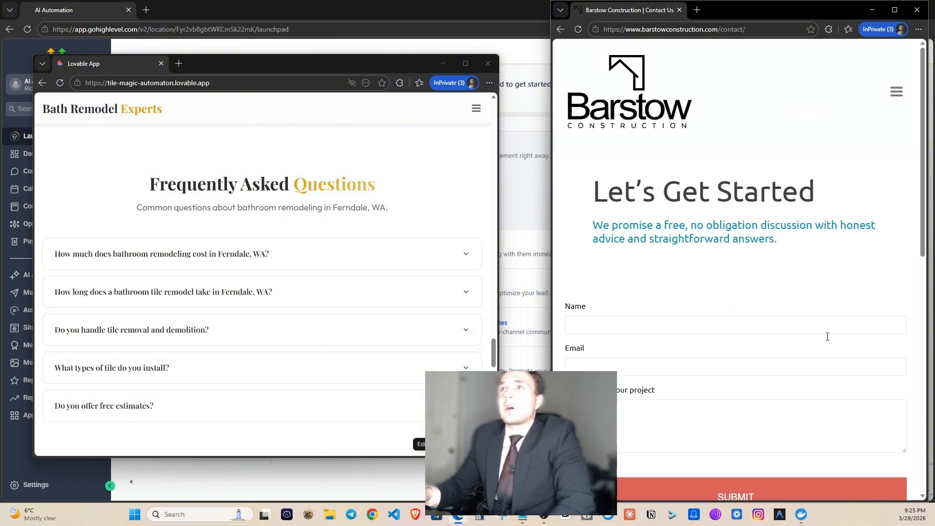
{"action": "scroll", "coordinate": [696, 249], "scroll_direction": "down", "scroll_amount": 5}
{"action": "scroll", "coordinate": [638, 180], "scroll_direction": "up", "scroll_amount": 4}
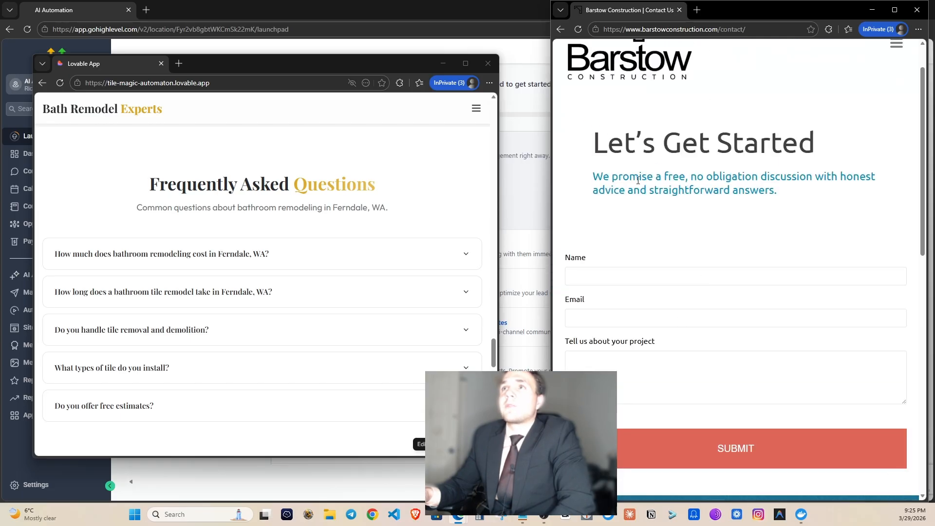
{"action": "scroll", "coordinate": [726, 209], "scroll_direction": "down", "scroll_amount": 4}
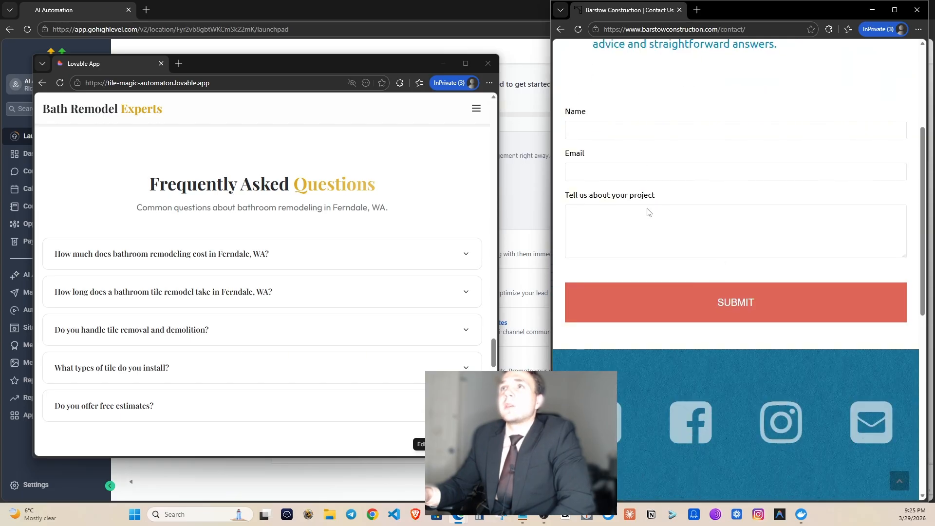
{"action": "scroll", "coordinate": [355, 263], "scroll_direction": "up", "scroll_amount": 12}
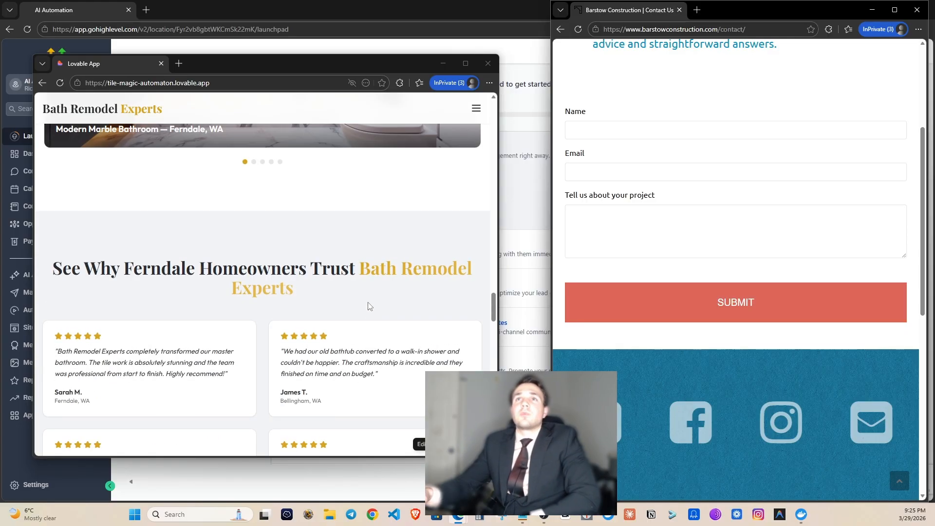
{"action": "scroll", "coordinate": [369, 302], "scroll_direction": "down", "scroll_amount": 5}
{"action": "scroll", "coordinate": [361, 310], "scroll_direction": "down", "scroll_amount": 15}
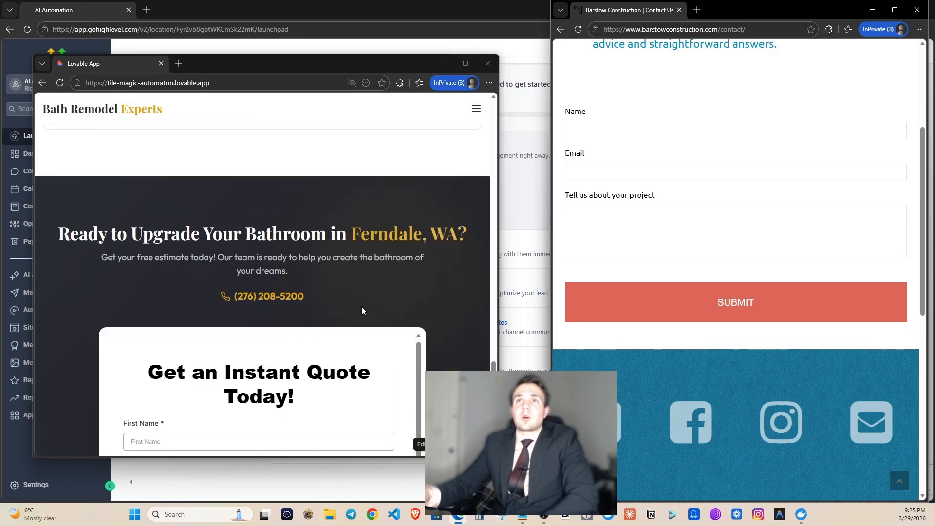
{"action": "scroll", "coordinate": [321, 270], "scroll_direction": "up", "scroll_amount": 2}
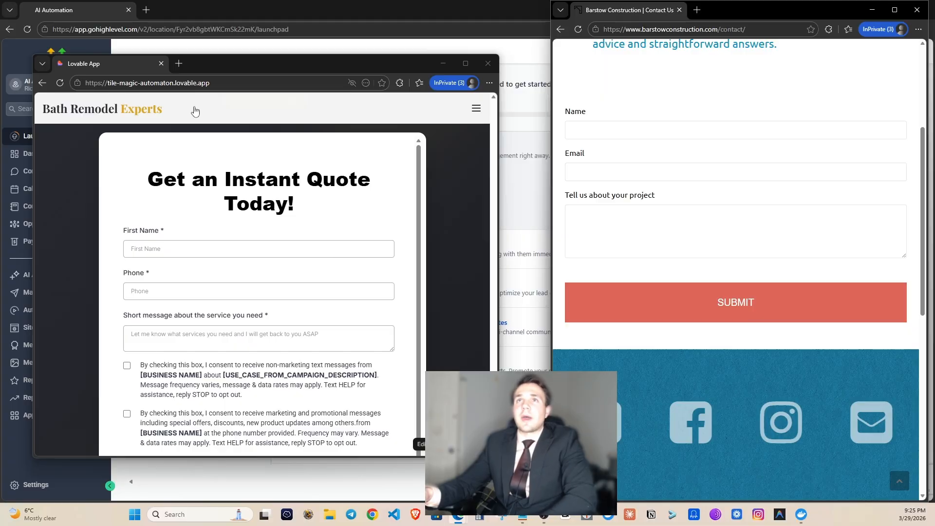
{"action": "scroll", "coordinate": [717, 219], "scroll_direction": "up", "scroll_amount": 4}
{"action": "scroll", "coordinate": [720, 242], "scroll_direction": "down", "scroll_amount": 4}
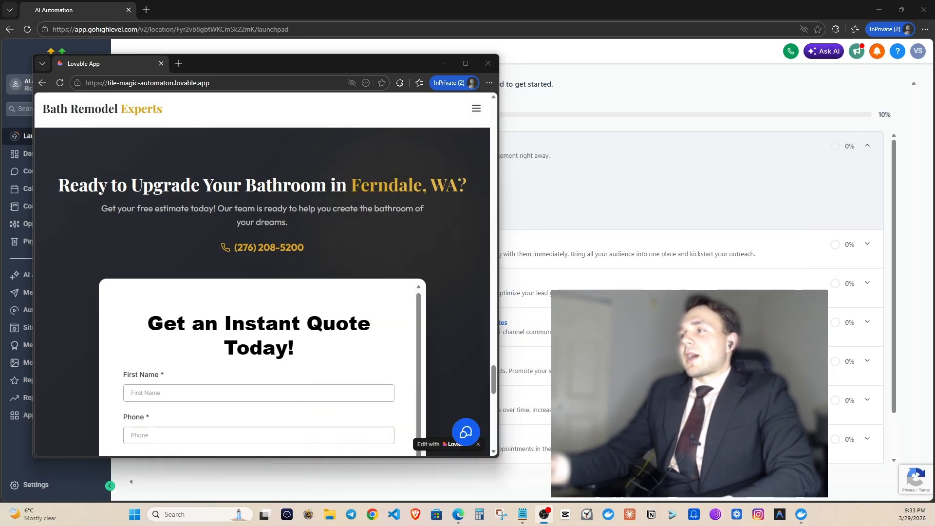
Move the bath remodel site window toward the centre and scroll through the page.
{"action": "left_click_drag", "start_coordinate": [303, 68], "coordinate": [427, 74]}
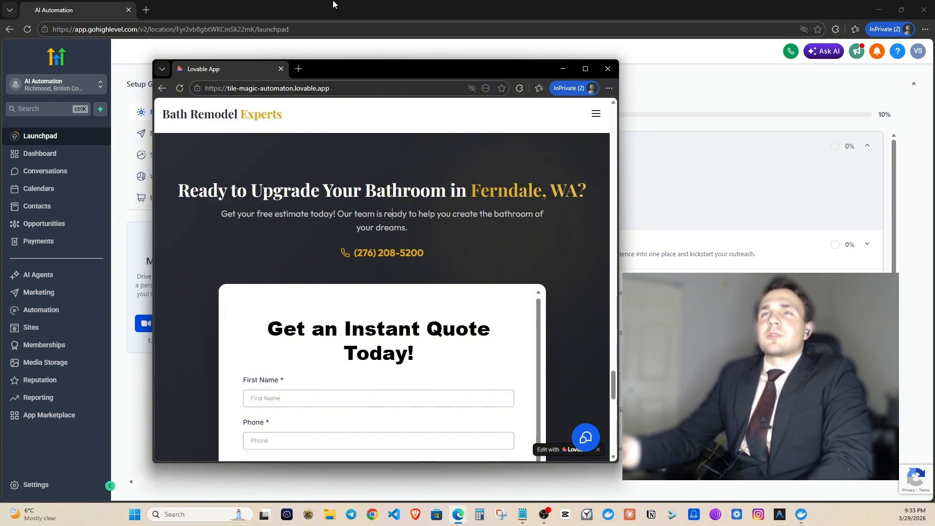
{"action": "left_click_drag", "start_coordinate": [379, 72], "coordinate": [340, 71]}
{"action": "scroll", "coordinate": [288, 213], "scroll_direction": "down", "scroll_amount": 10}
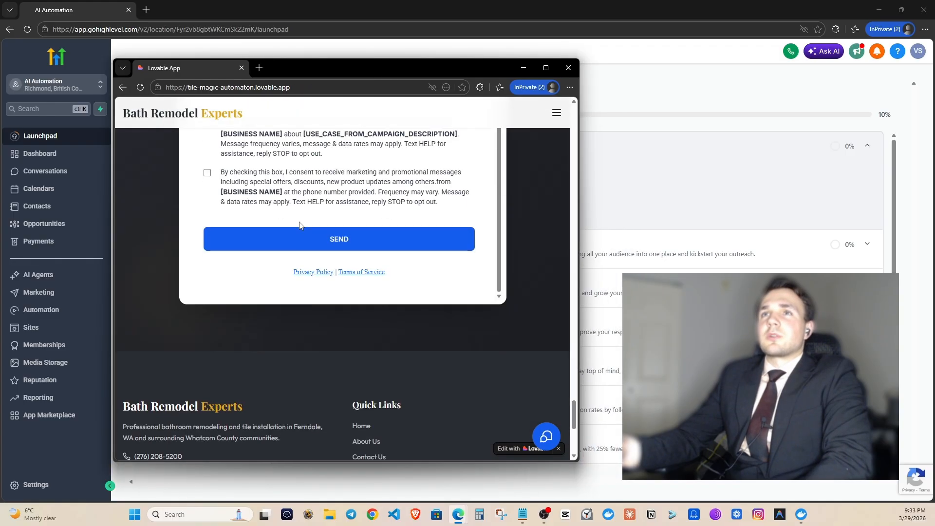
{"action": "scroll", "coordinate": [316, 234], "scroll_direction": "up", "scroll_amount": 15}
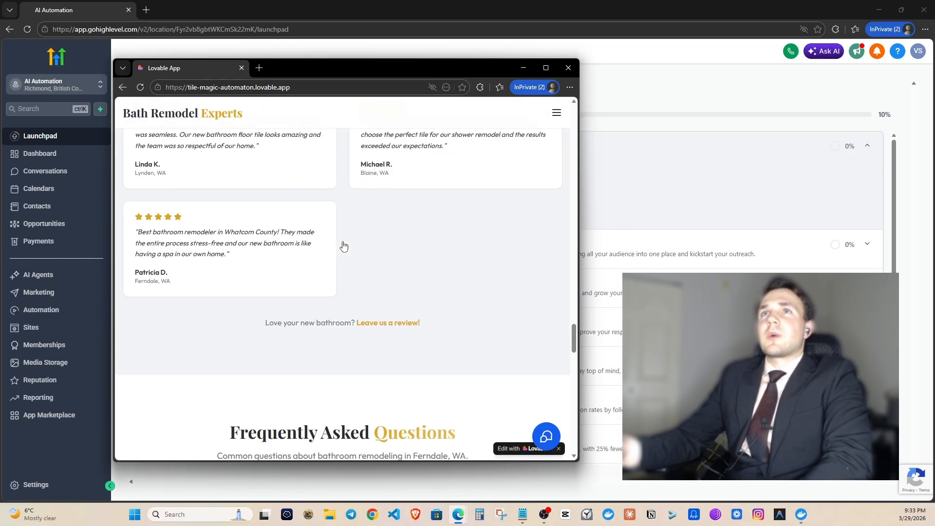
{"action": "scroll", "coordinate": [343, 246], "scroll_direction": "up", "scroll_amount": 8}
{"action": "scroll", "coordinate": [343, 246], "scroll_direction": "down", "scroll_amount": 8}
{"action": "scroll", "coordinate": [302, 291], "scroll_direction": "up", "scroll_amount": 4}
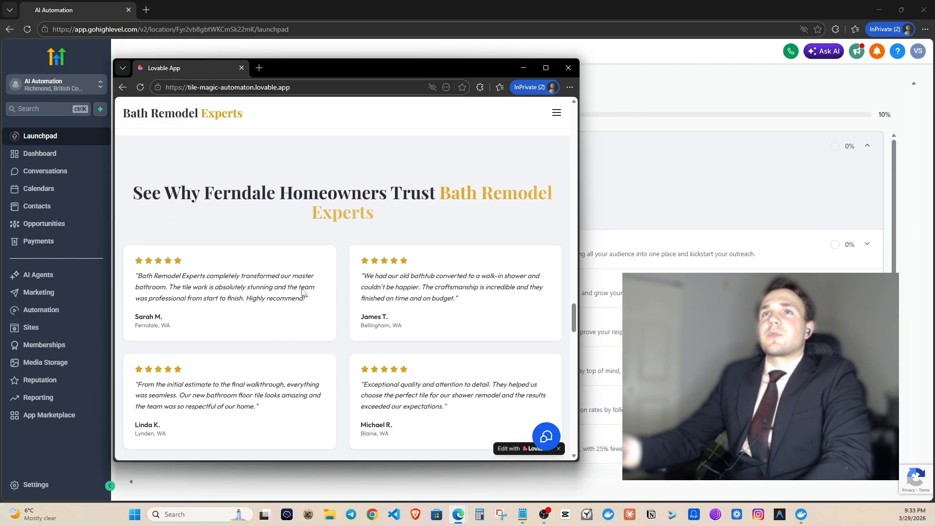
{"action": "scroll", "coordinate": [317, 292], "scroll_direction": "down", "scroll_amount": 5}
{"action": "scroll", "coordinate": [341, 272], "scroll_direction": "up", "scroll_amount": 12}
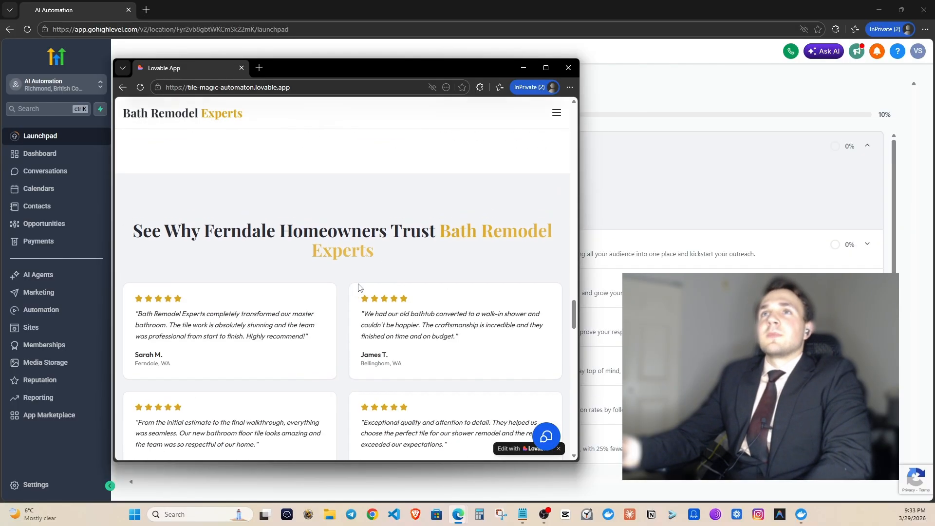
{"action": "scroll", "coordinate": [355, 283], "scroll_direction": "down", "scroll_amount": 5}
{"action": "scroll", "coordinate": [496, 306], "scroll_direction": "up", "scroll_amount": 6}
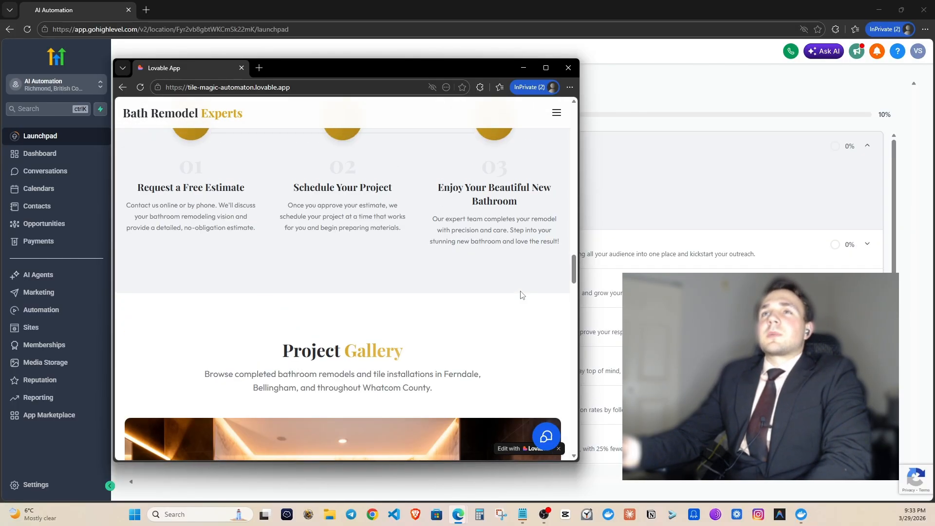
{"action": "scroll", "coordinate": [517, 292], "scroll_direction": "down", "scroll_amount": 13}
{"action": "scroll", "coordinate": [510, 281], "scroll_direction": "up", "scroll_amount": 10}
{"action": "scroll", "coordinate": [516, 302], "scroll_direction": "up", "scroll_amount": 8}
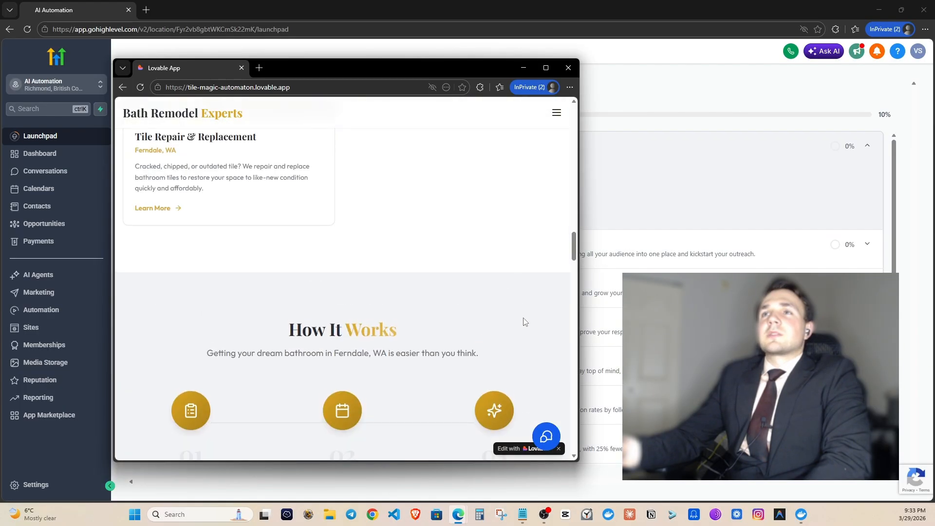
Open the site's chat widget, dismiss the Lovable promo badge, and close the chat again.
{"action": "left_click", "coordinate": [546, 436]}
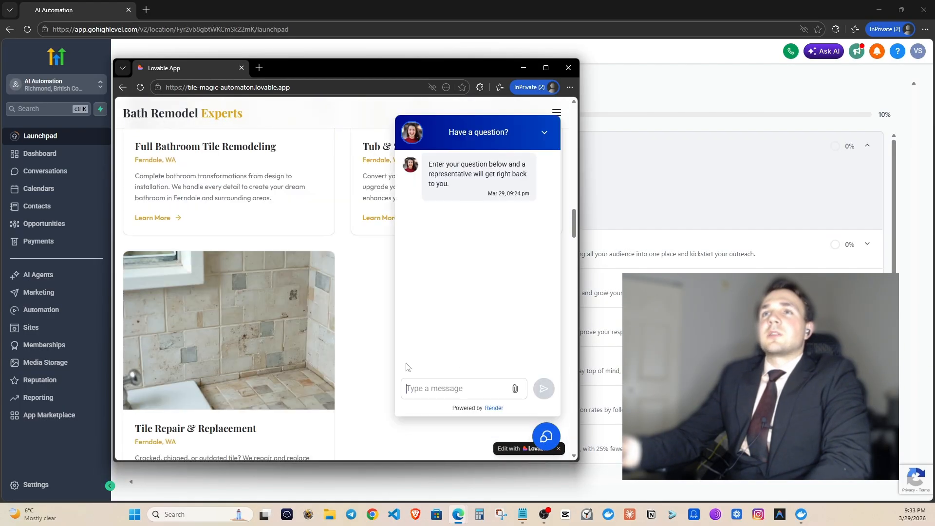
{"action": "left_click", "coordinate": [559, 449]}
{"action": "left_click", "coordinate": [544, 132]}
{"action": "scroll", "coordinate": [424, 244], "scroll_direction": "up", "scroll_amount": 10}
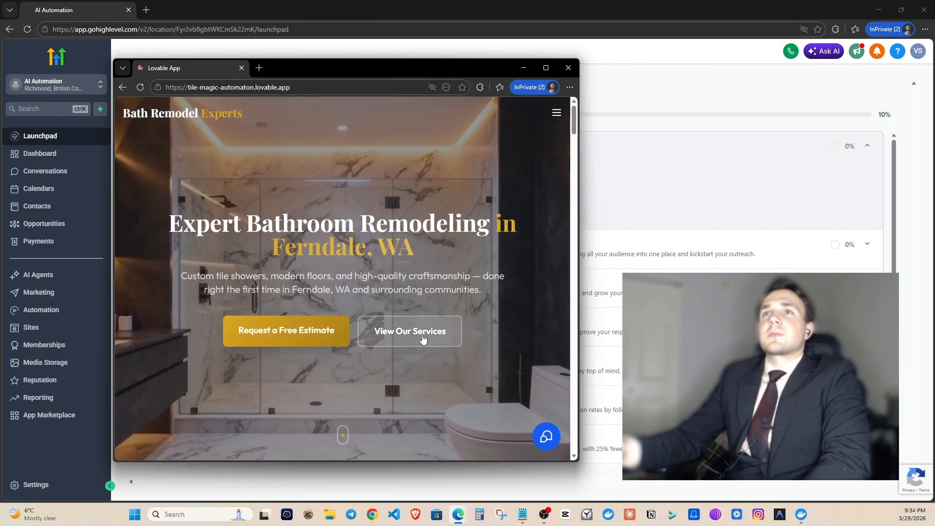
Look over the Shower Tile Installation service page, then close the bath remodel site window.
{"action": "left_click", "coordinate": [398, 334]}
{"action": "scroll", "coordinate": [372, 299], "scroll_direction": "down", "scroll_amount": 7}
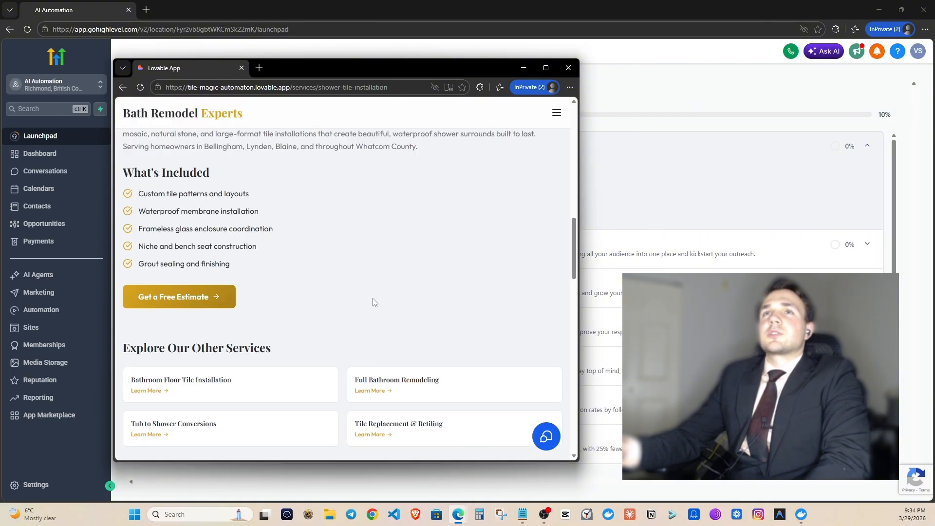
{"action": "scroll", "coordinate": [328, 352], "scroll_direction": "up", "scroll_amount": 3}
{"action": "scroll", "coordinate": [327, 353], "scroll_direction": "up", "scroll_amount": 10}
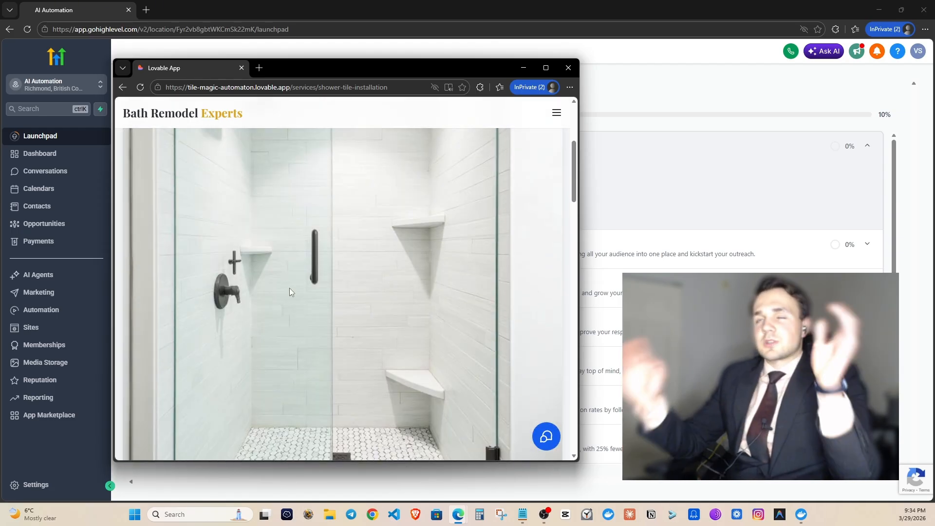
{"action": "left_click", "coordinate": [240, 68]}
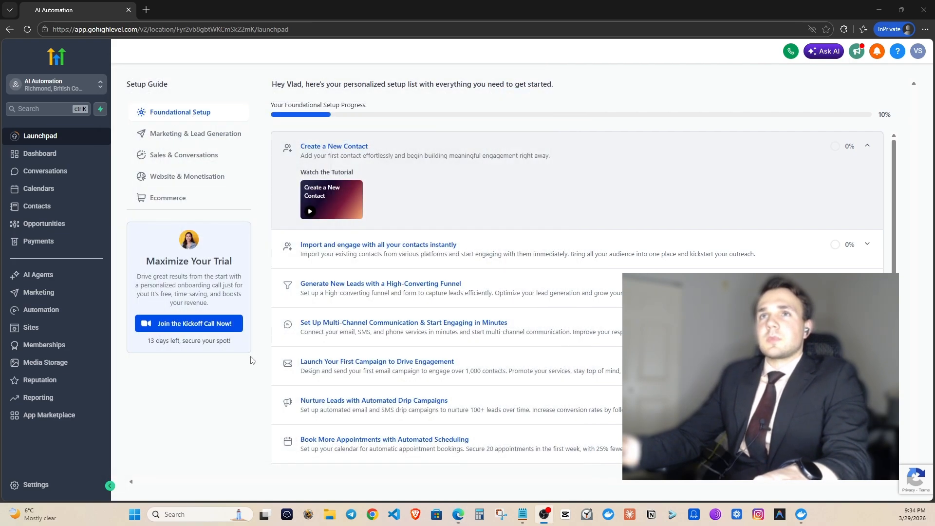
Search Bing for 'gohighlevek' in a new private tab.
{"action": "left_click", "coordinate": [242, 378]}
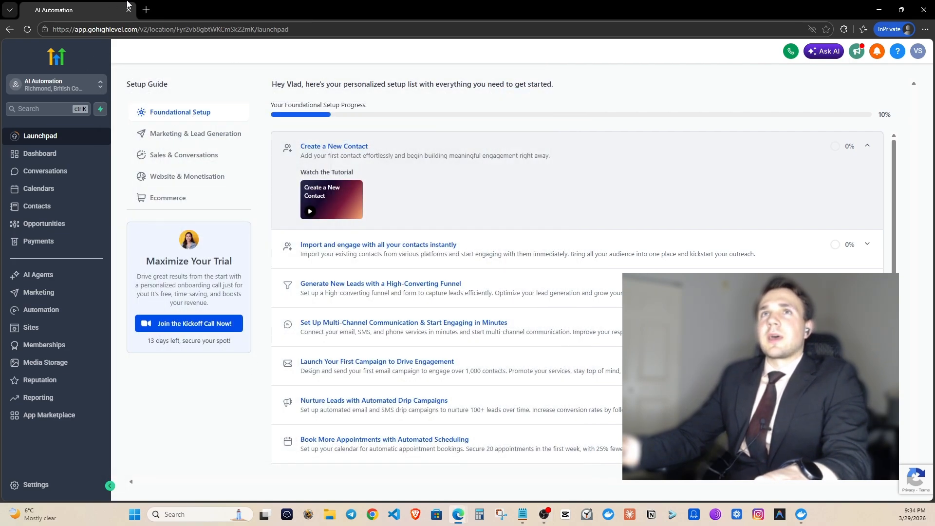
{"action": "left_click", "coordinate": [151, 7]}
{"action": "type", "text": "go"}
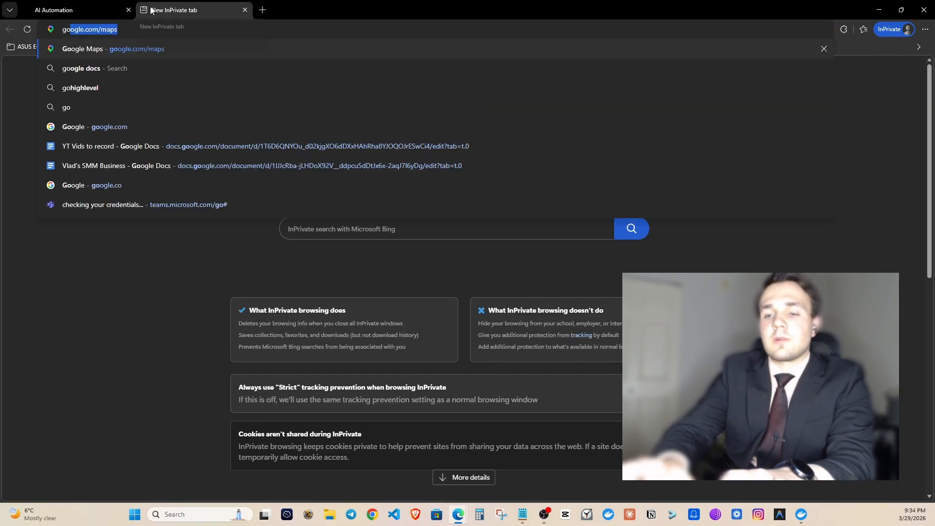
{"action": "type", "text": "highlevek"}
{"action": "key", "text": "Return"}
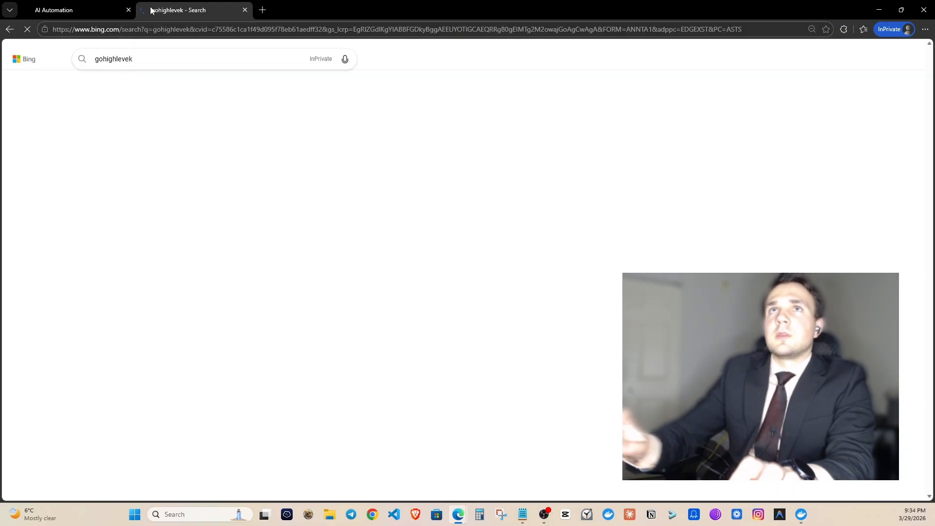
Visit the GoHighLevel ad site, view its 14-day free trial signup, then close the tab.
{"action": "left_click", "coordinate": [139, 163]}
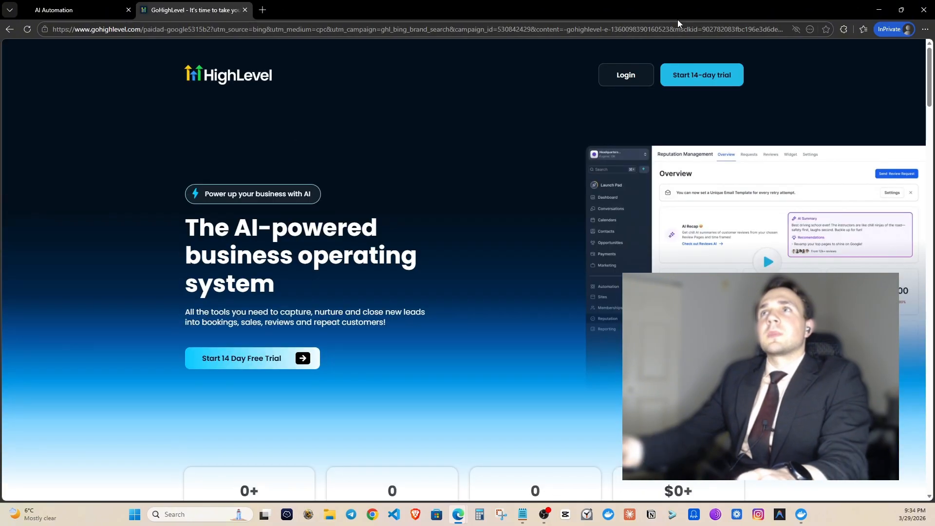
{"action": "left_click", "coordinate": [698, 74]}
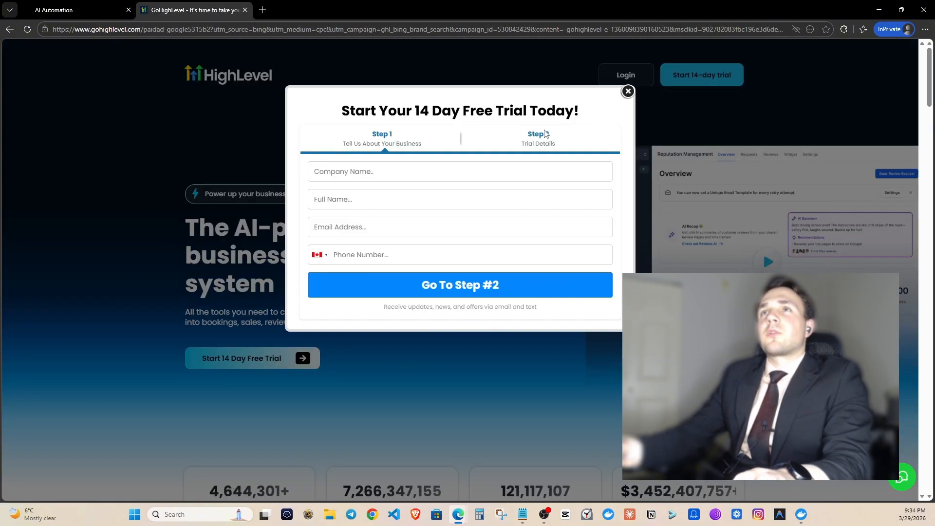
{"action": "scroll", "coordinate": [529, 289], "scroll_direction": "down", "scroll_amount": 2}
{"action": "left_click", "coordinate": [628, 93]}
{"action": "scroll", "coordinate": [487, 122], "scroll_direction": "up", "scroll_amount": 2}
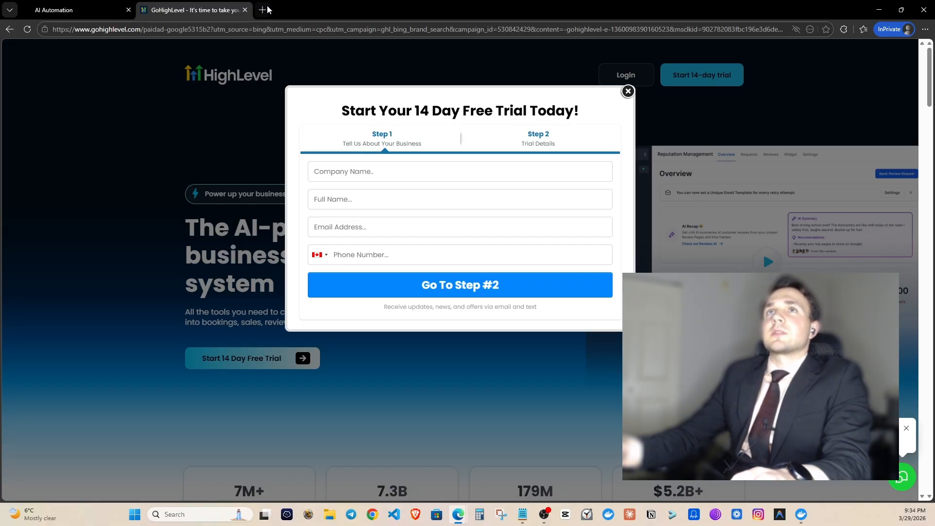
{"action": "left_click", "coordinate": [245, 10]}
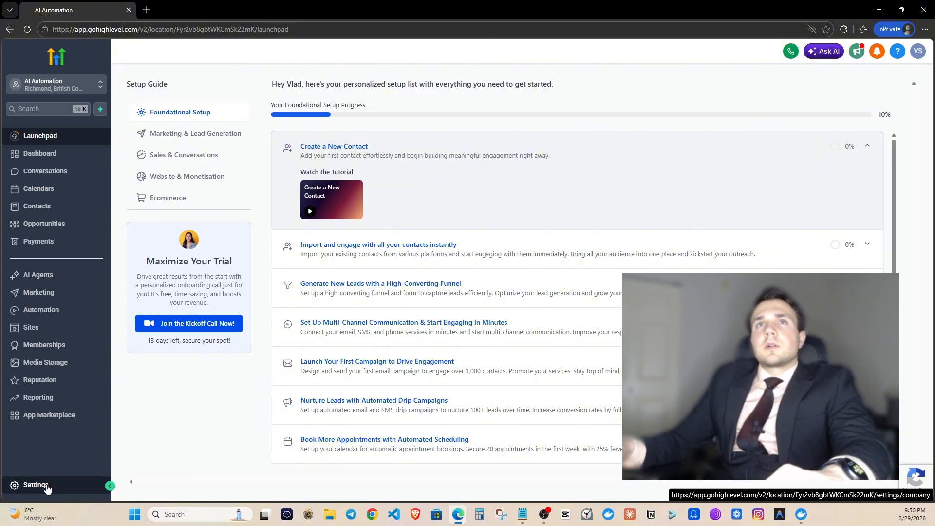
Purchase the first listed Fort Wayne local number under Phone System and complete verification.
{"action": "left_click", "coordinate": [46, 485]}
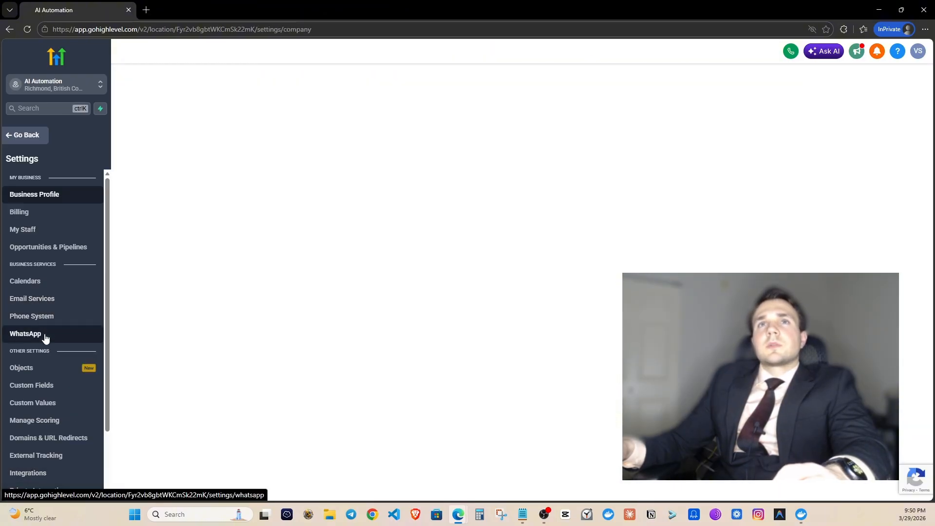
{"action": "left_click", "coordinate": [49, 317]}
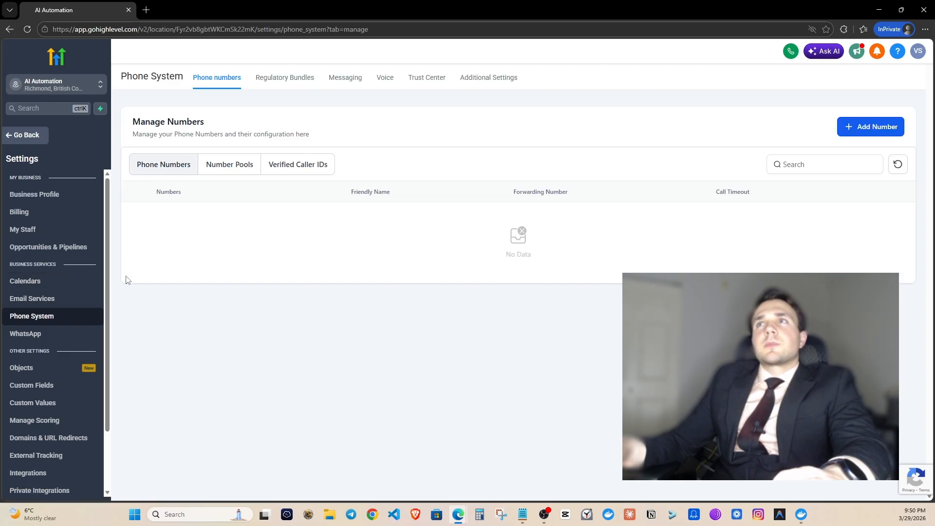
{"action": "left_click", "coordinate": [844, 136]}
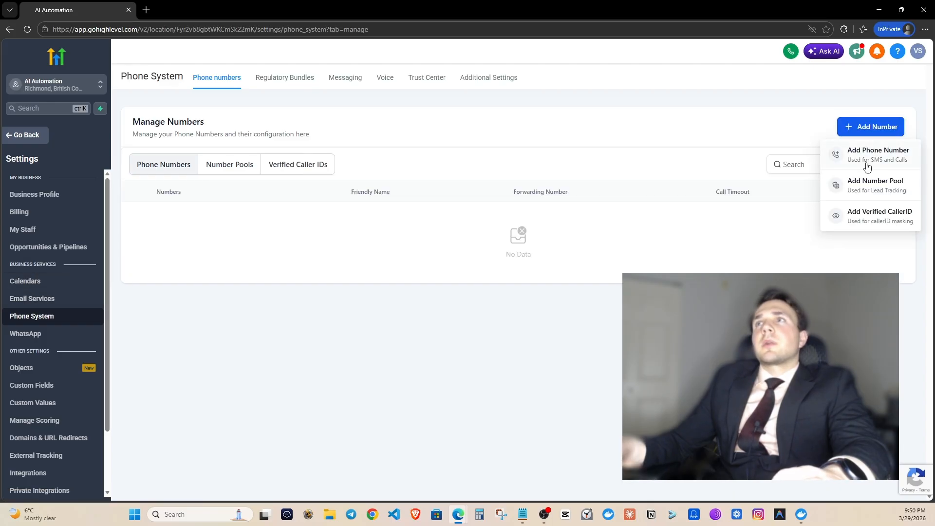
{"action": "left_click", "coordinate": [865, 161]}
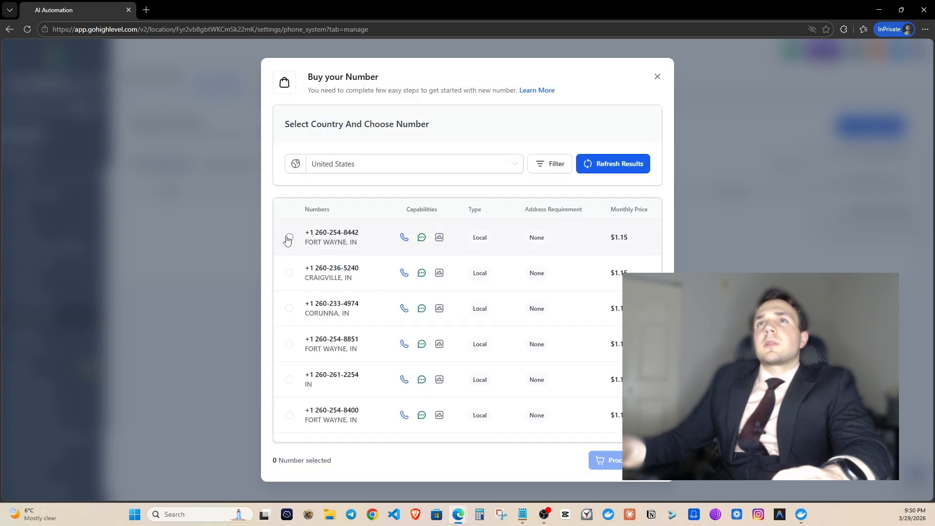
{"action": "left_click", "coordinate": [288, 238]}
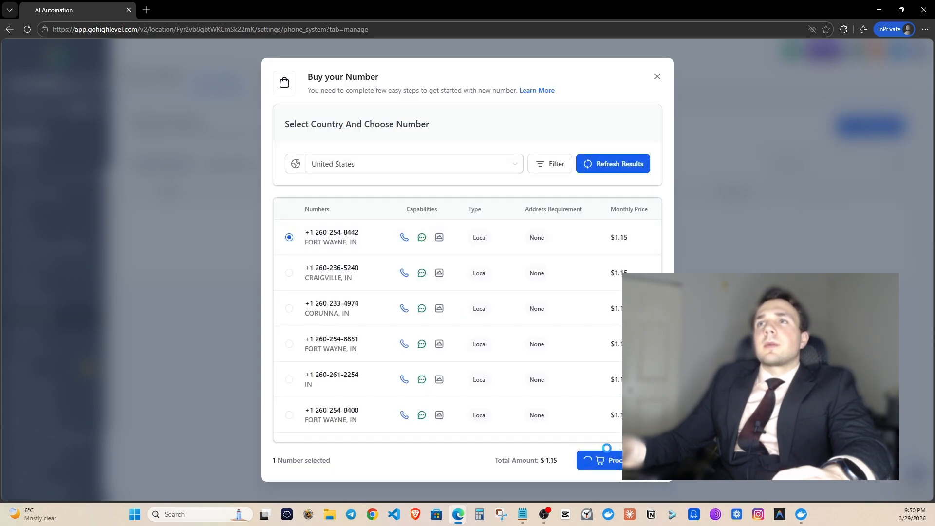
{"action": "left_click", "coordinate": [605, 458]}
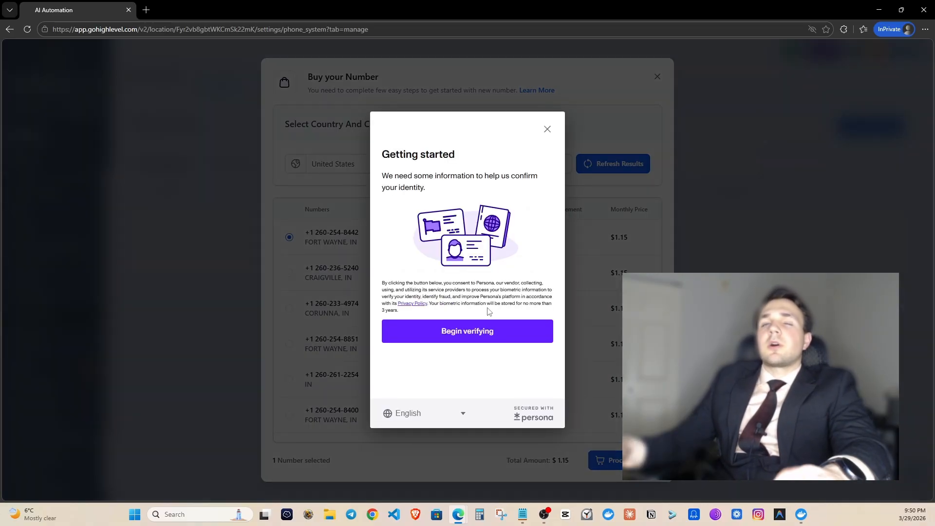
{"action": "left_click", "coordinate": [482, 333]}
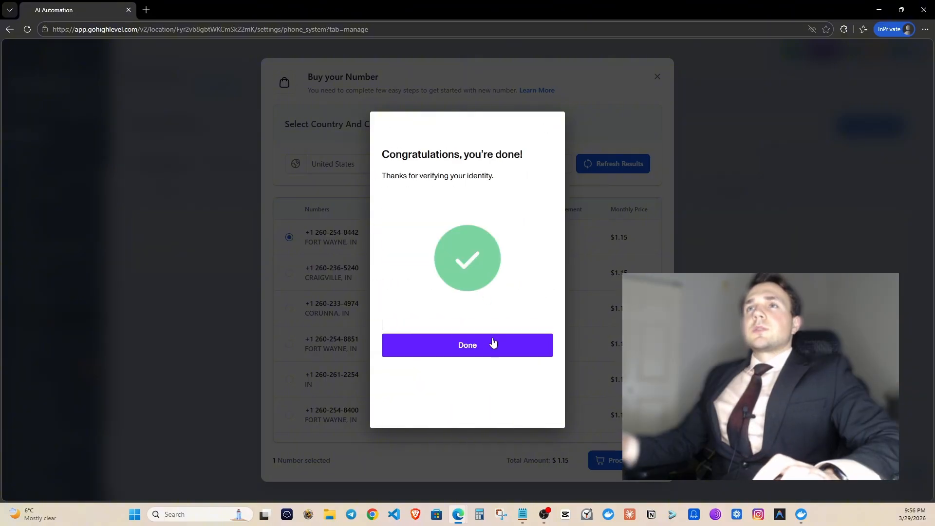
{"action": "left_click", "coordinate": [492, 344]}
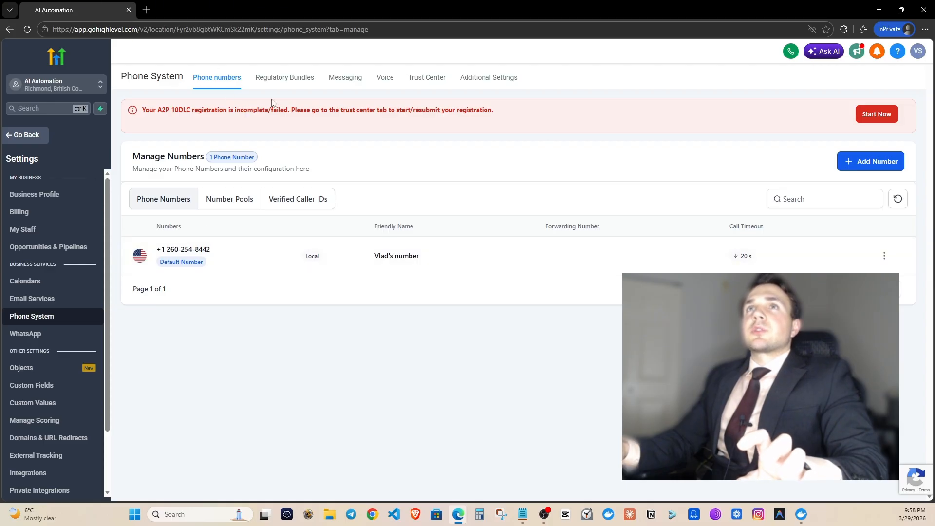
Switch to Agency View and open the Team members list in settings.
{"action": "left_click", "coordinate": [59, 91]}
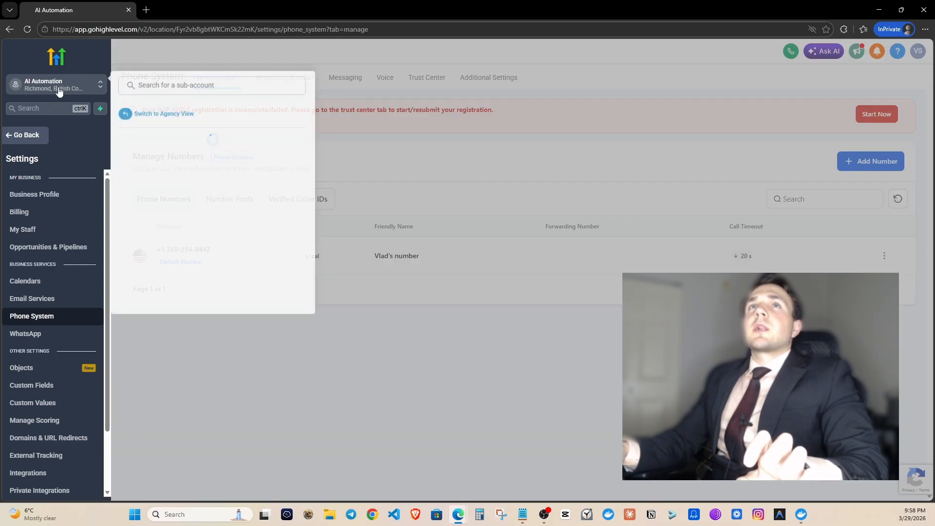
{"action": "left_click", "coordinate": [155, 113]}
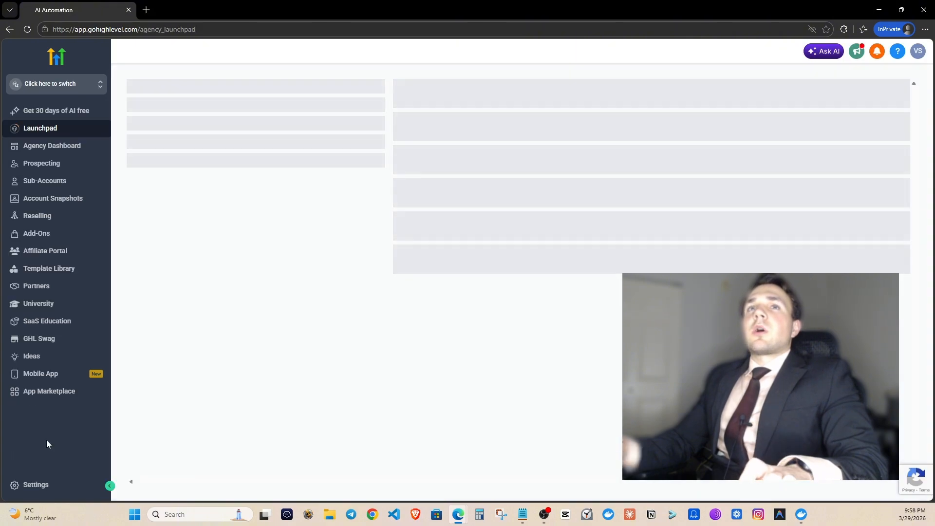
{"action": "left_click", "coordinate": [34, 484]}
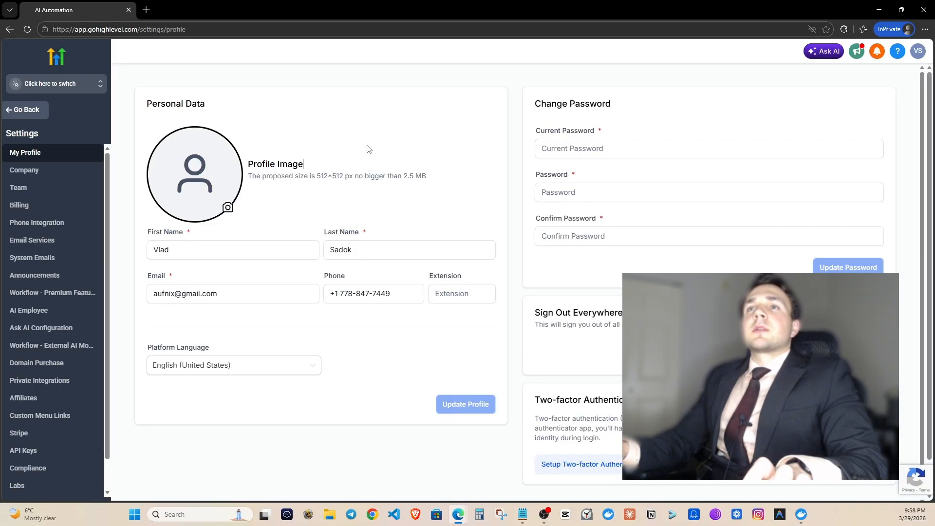
{"action": "left_click", "coordinate": [51, 188]}
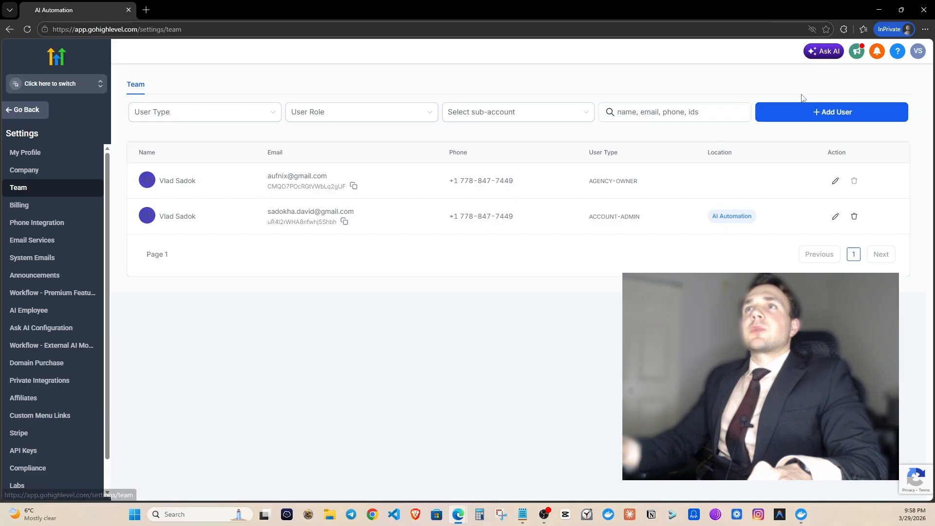
Add a new team user and fill in their user info.
{"action": "left_click", "coordinate": [820, 123]}
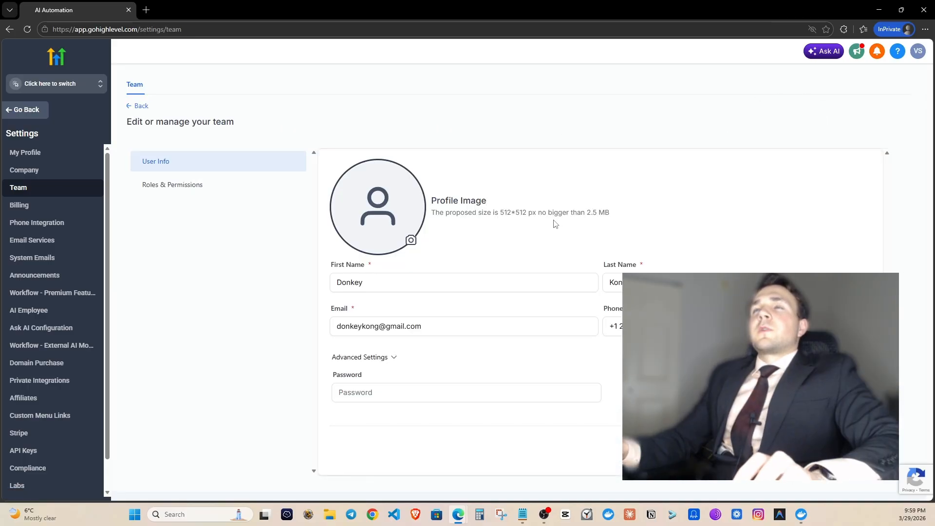
{"action": "left_click", "coordinate": [430, 279]}
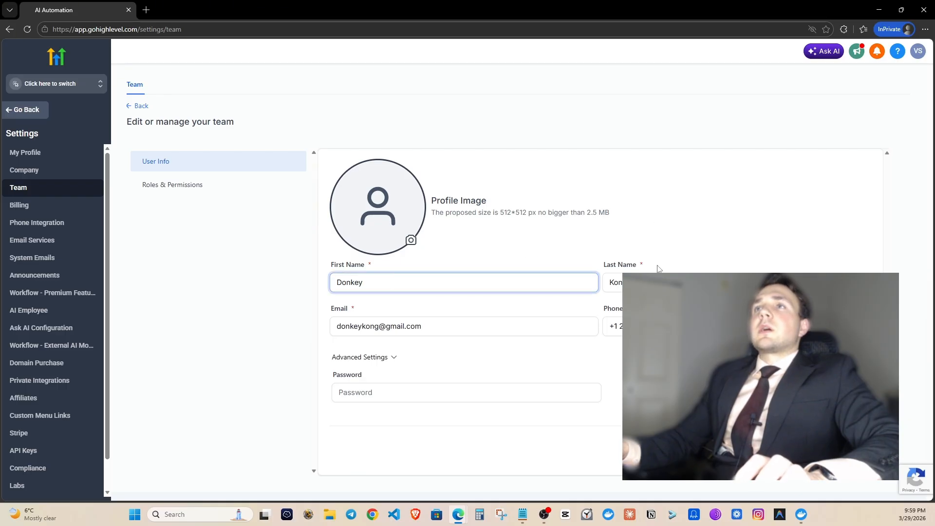
{"action": "left_click", "coordinate": [568, 375]}
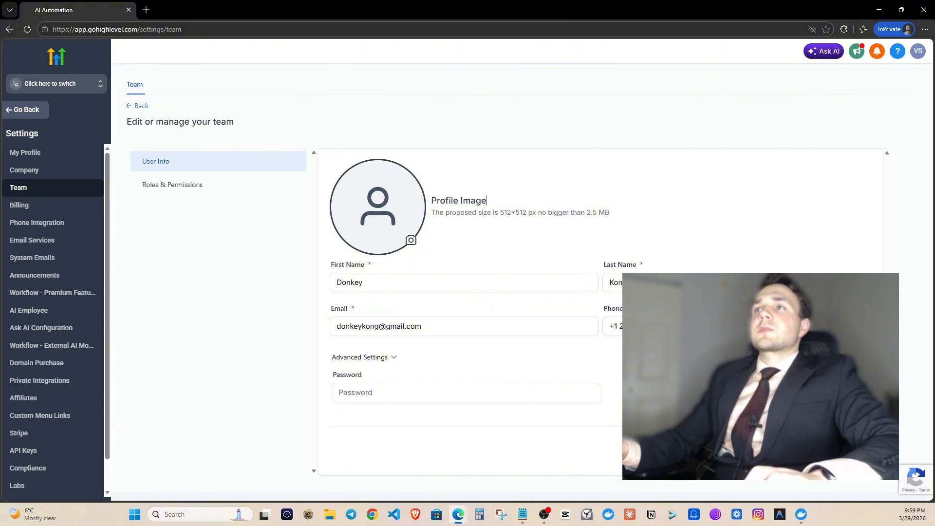
{"action": "left_click", "coordinate": [854, 445]}
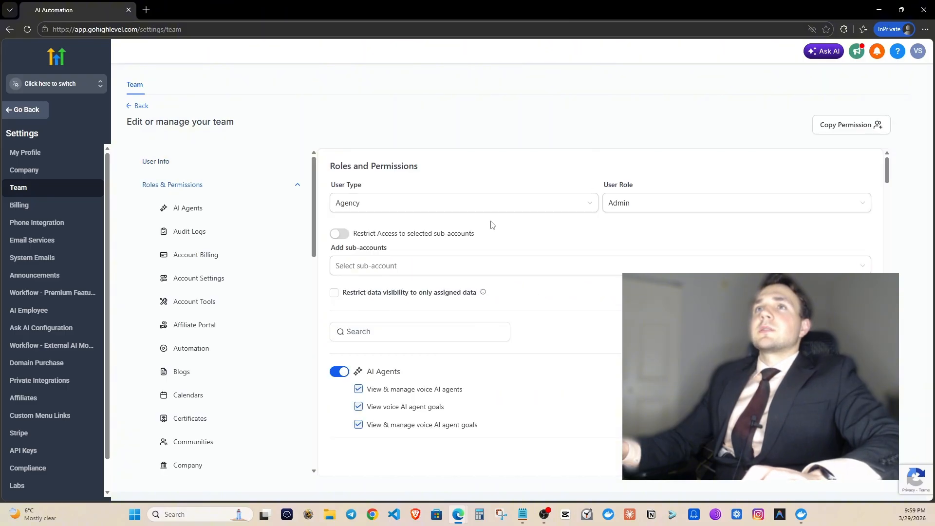
Set the user type to Account and grant access to the AI Automation sub-account.
{"action": "left_click", "coordinate": [482, 207]}
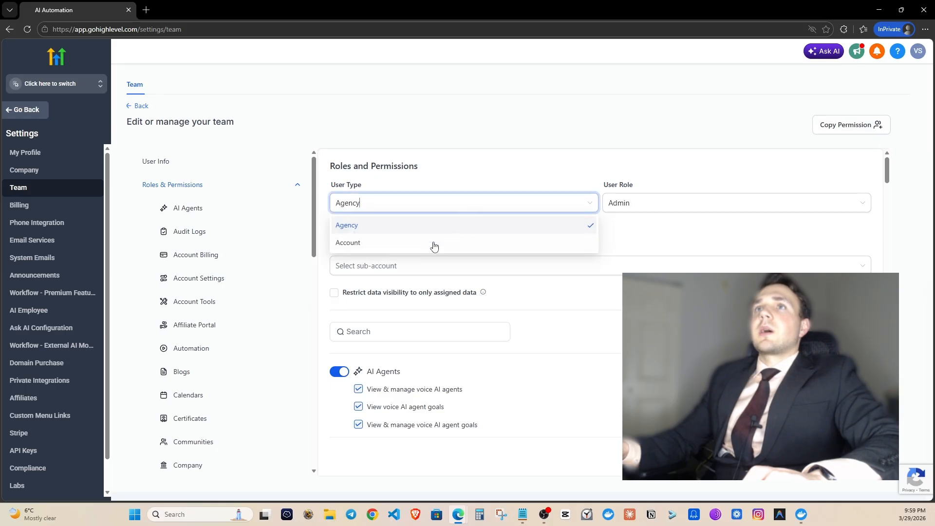
{"action": "left_click", "coordinate": [434, 243]}
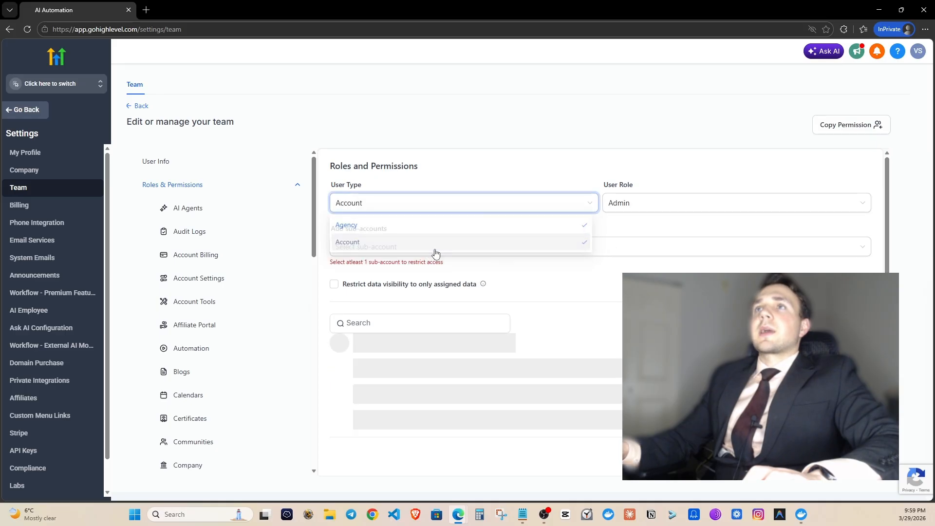
{"action": "left_click", "coordinate": [503, 134]}
{"action": "scroll", "coordinate": [533, 170], "scroll_direction": "down", "scroll_amount": 1}
{"action": "scroll", "coordinate": [548, 210], "scroll_direction": "up", "scroll_amount": 1}
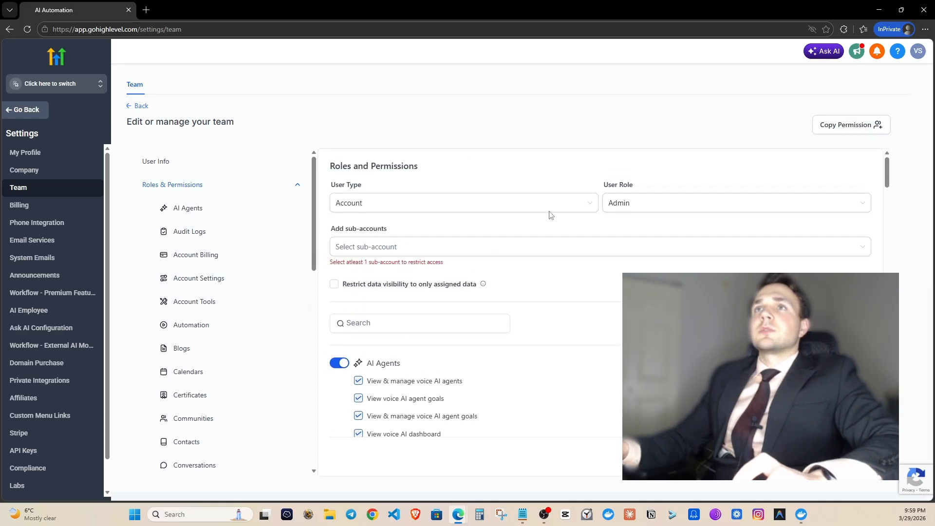
{"action": "left_click", "coordinate": [401, 250]}
{"action": "left_click", "coordinate": [390, 273]}
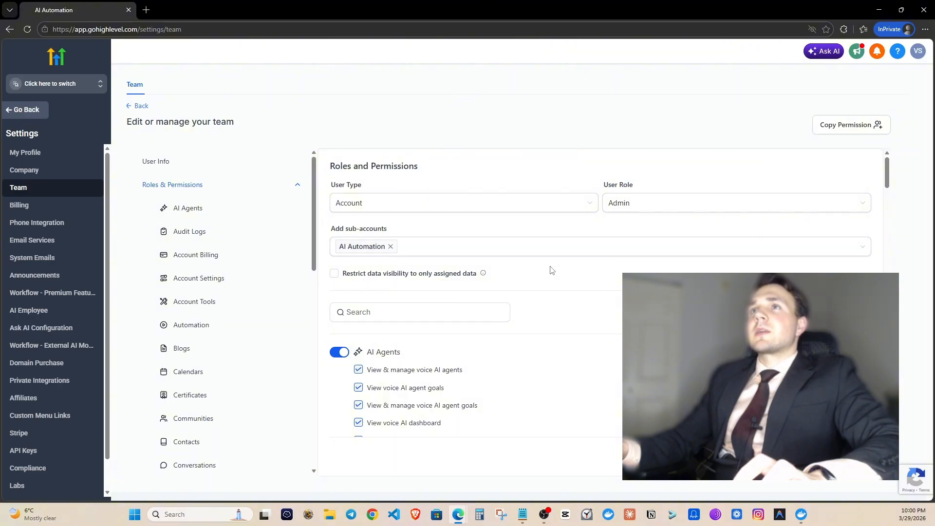
{"action": "scroll", "coordinate": [660, 269], "scroll_direction": "down", "scroll_amount": 20}
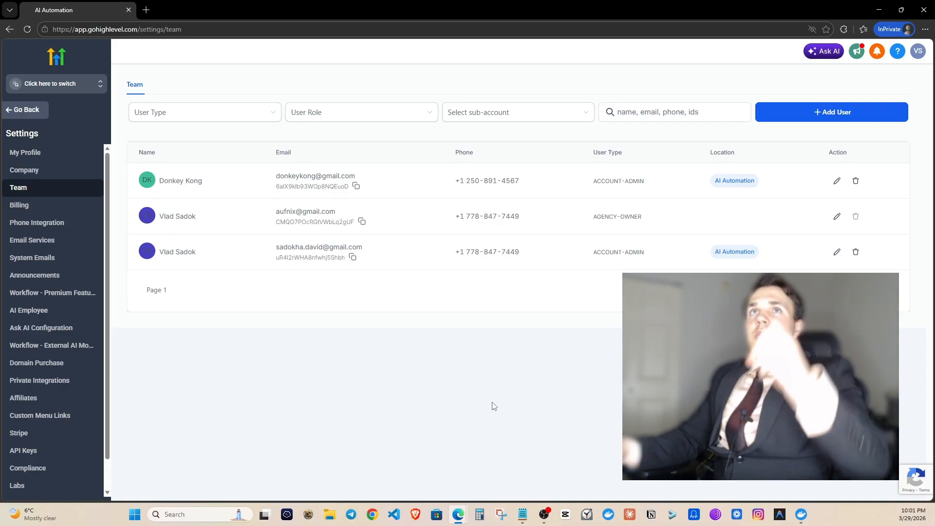
Switch into the AI Automation sub-account and begin a new calendar under Settings > Calendars.
{"action": "left_click", "coordinate": [544, 515]}
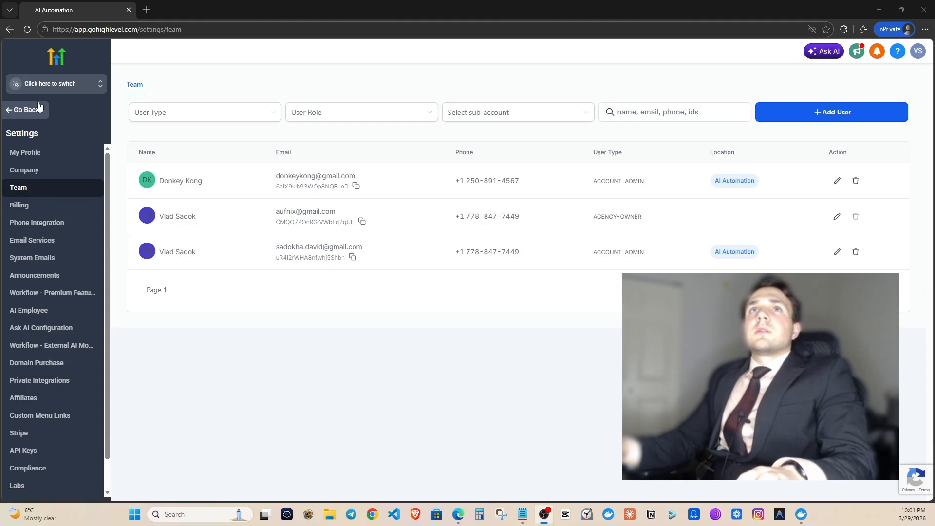
{"action": "left_click", "coordinate": [46, 85]}
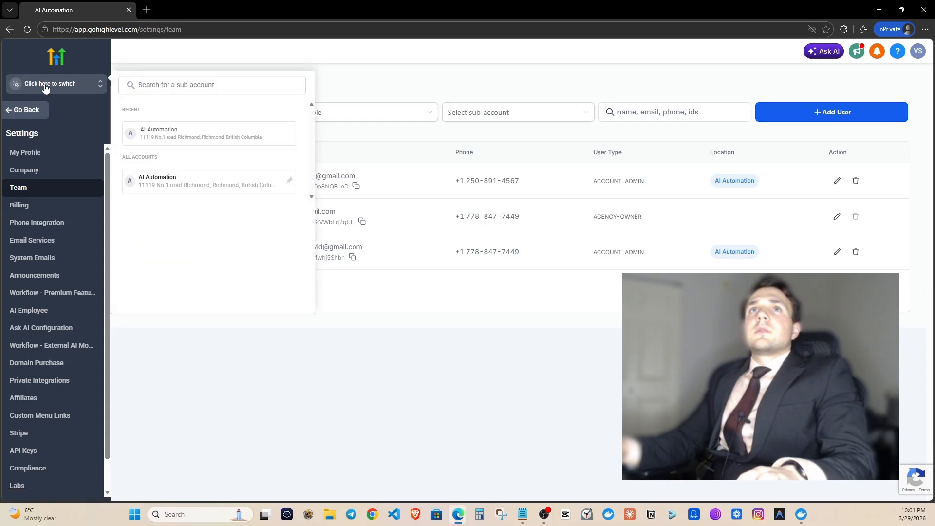
{"action": "left_click", "coordinate": [178, 137]}
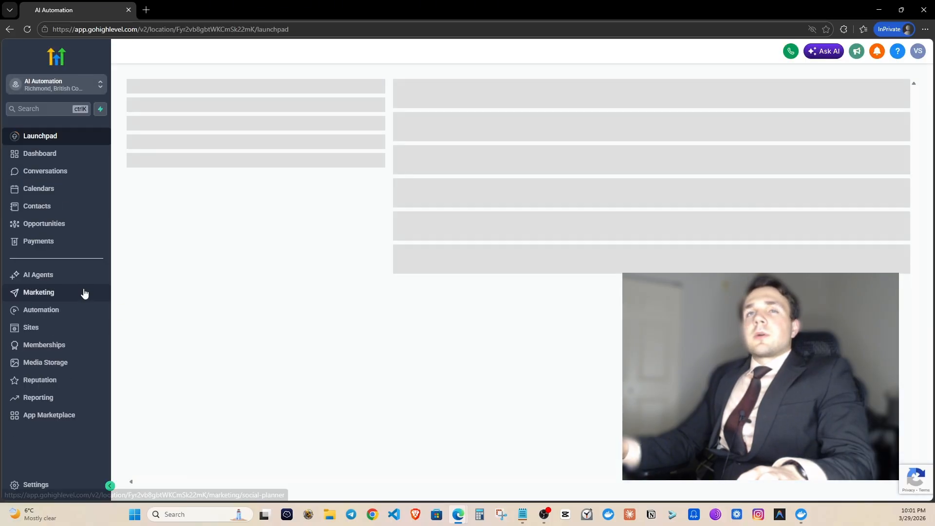
{"action": "left_click", "coordinate": [41, 485]}
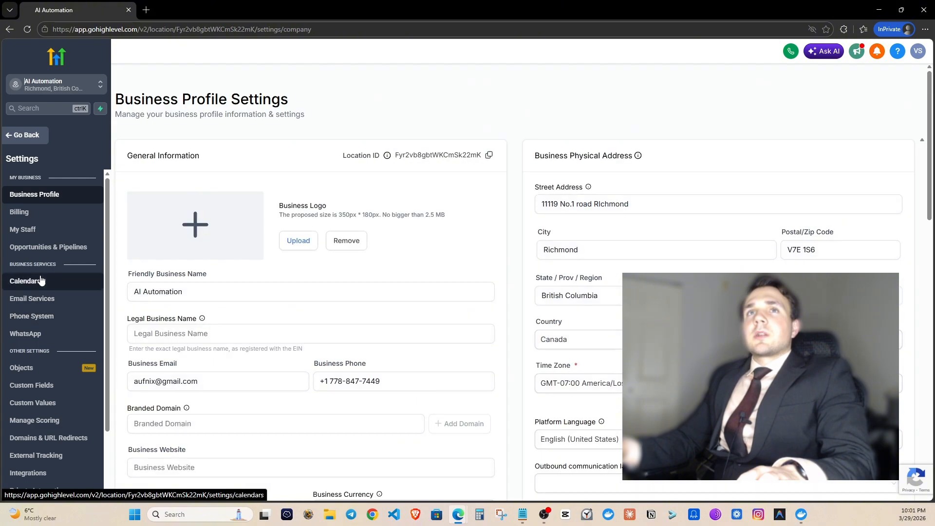
{"action": "left_click", "coordinate": [26, 281]}
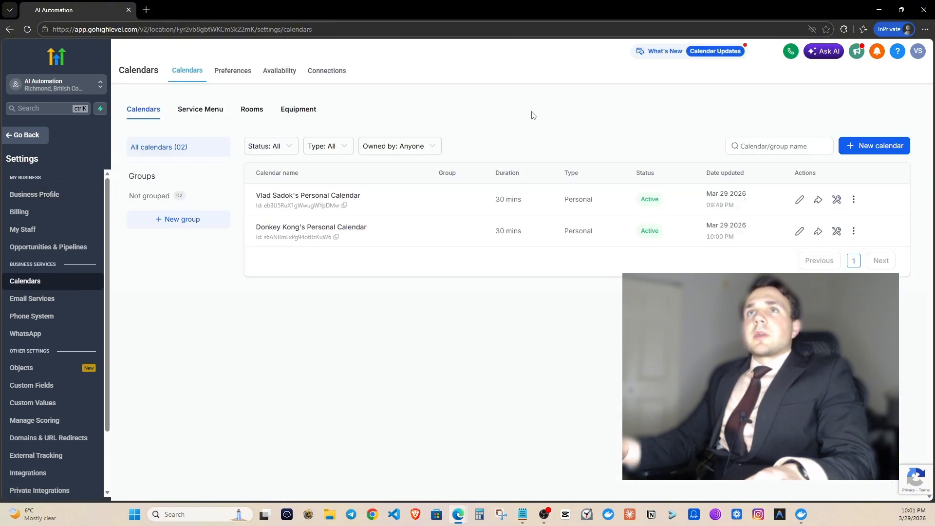
{"action": "left_click", "coordinate": [861, 147]}
Create a Personal Booking calendar named landscaper_job assigned to the first team member.
{"action": "left_click", "coordinate": [325, 276]}
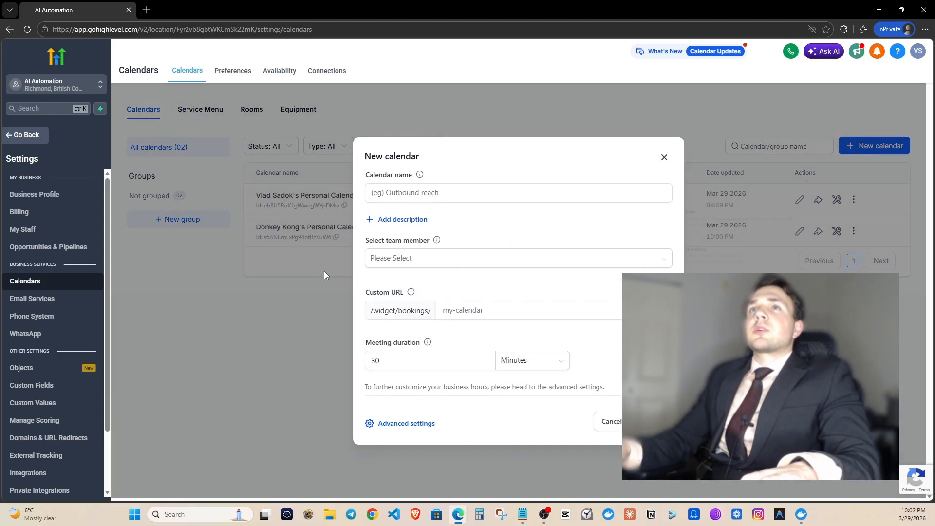
{"action": "left_click", "coordinate": [411, 193]}
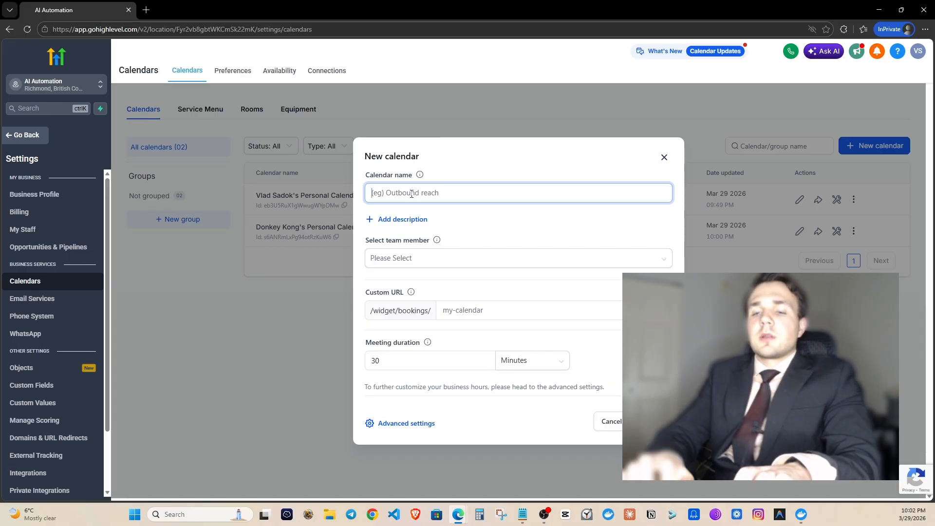
{"action": "type", "text": "basket"}
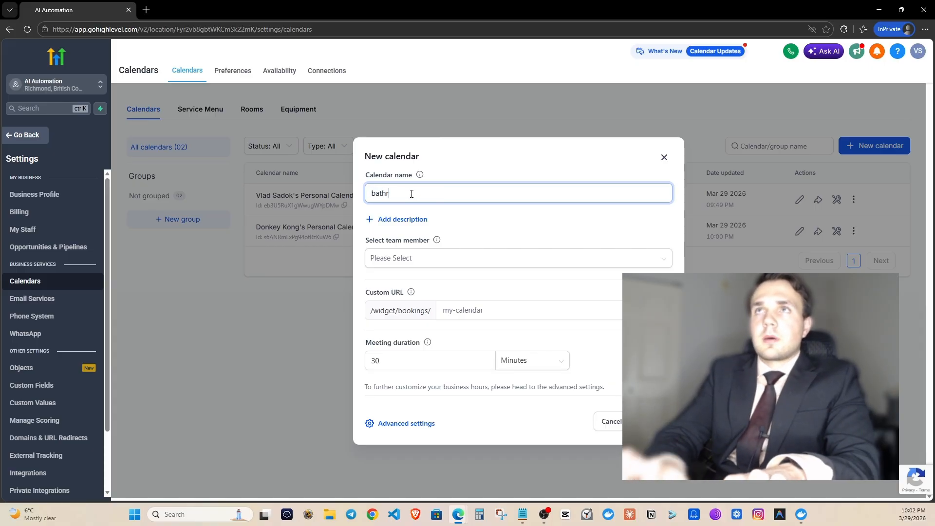
{"action": "key", "text": "BackSpace"}
{"action": "key", "text": "BackSpace"}
{"action": "key", "text": "BackSpace"}
{"action": "key", "text": "BackSpace"}
{"action": "key", "text": "BackSpace"}
{"action": "key", "text": "BackSpace"}
{"action": "type", "text": "landscape"}
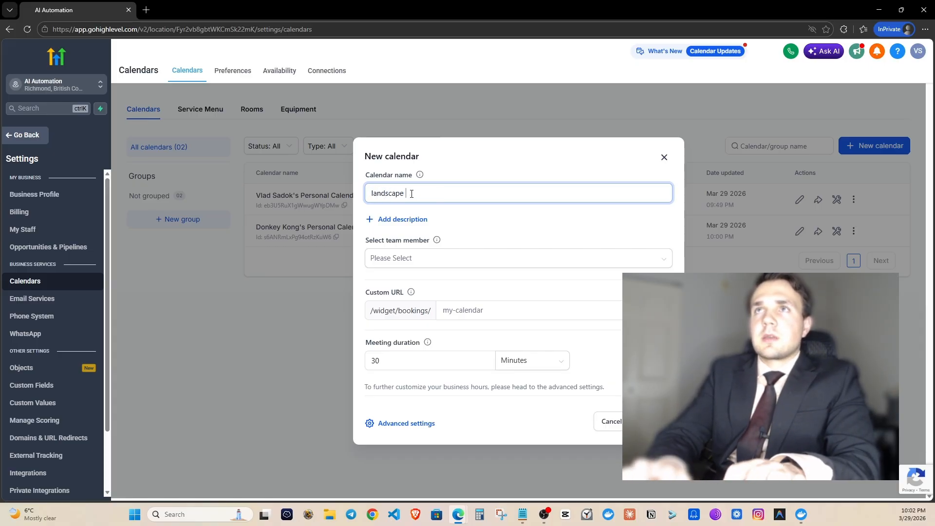
{"action": "type", "text": "r_job"}
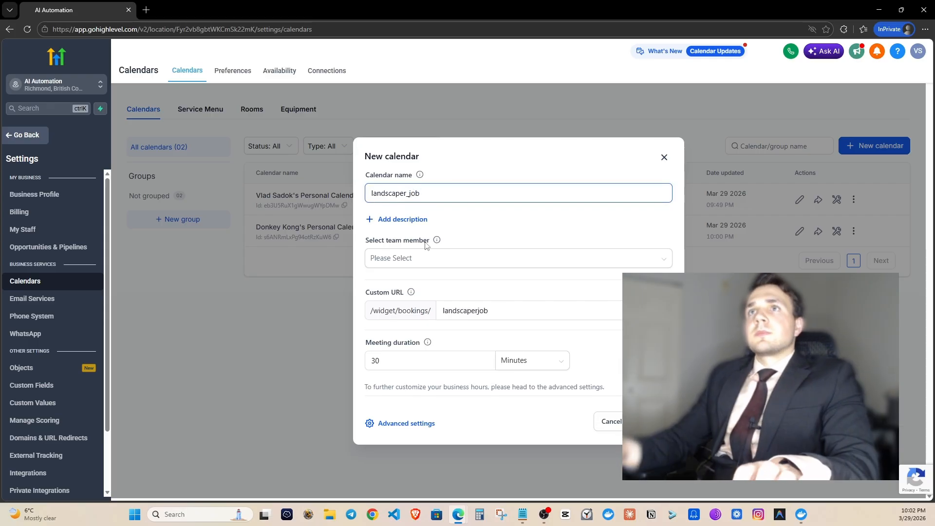
{"action": "left_click", "coordinate": [438, 262]}
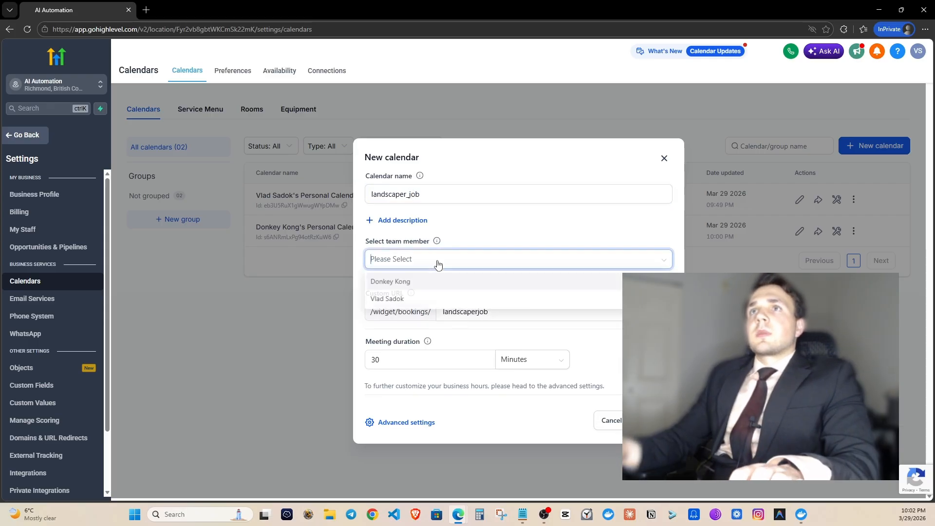
{"action": "left_click", "coordinate": [422, 288]}
{"action": "left_click", "coordinate": [489, 205]}
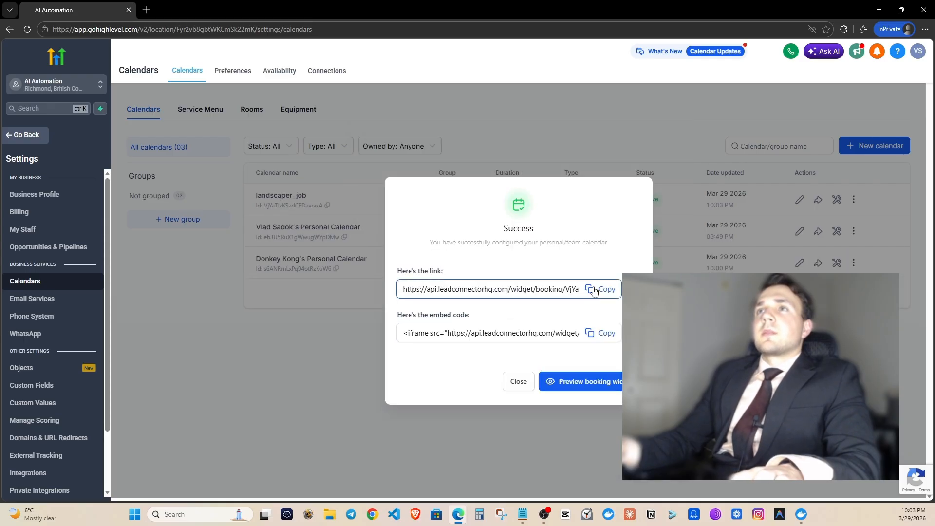
Copy the landscaper_job booking link, load it in a new tab, then return to GoHighLevel.
{"action": "left_click", "coordinate": [595, 291]}
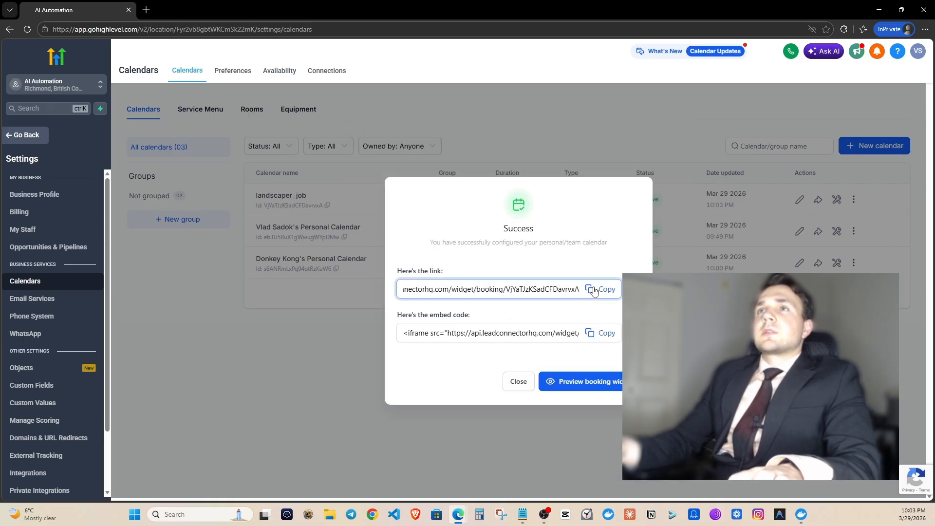
{"action": "left_click", "coordinate": [150, 12]}
{"action": "key", "text": "ctrl+v"}
{"action": "key", "text": "Return"}
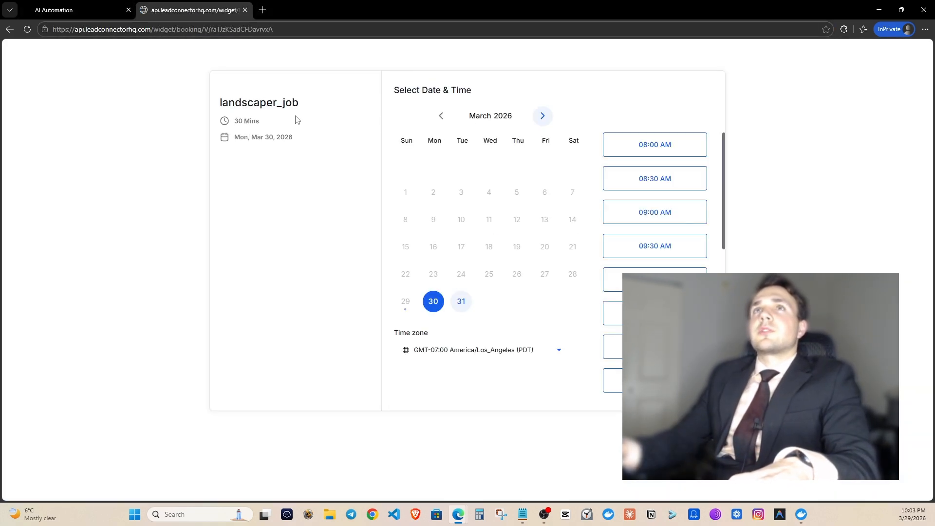
{"action": "left_click", "coordinate": [245, 9]}
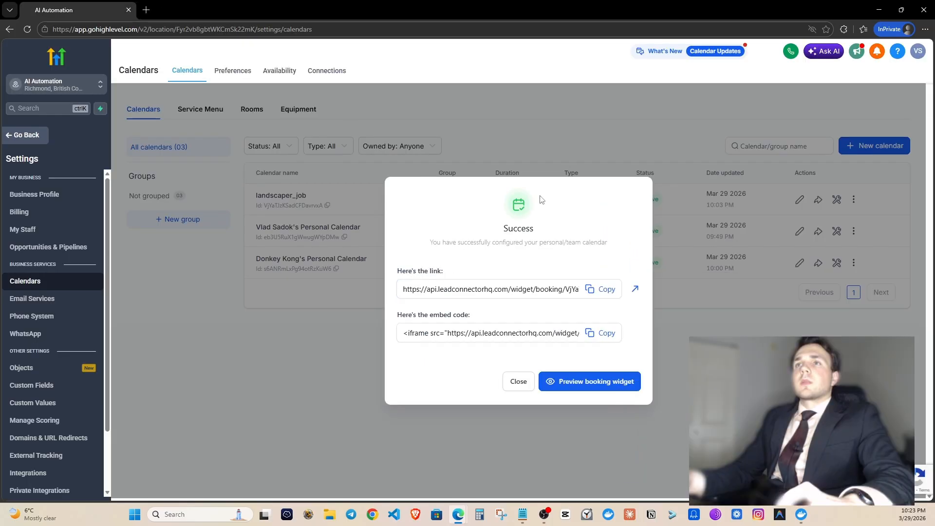
{"action": "left_click", "coordinate": [519, 385]}
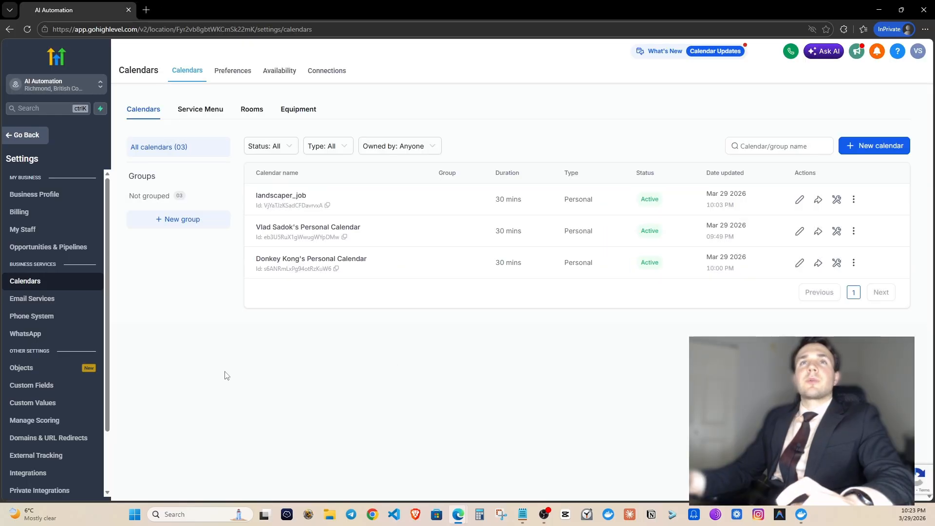
Start building a custom Voice AI agent from scratch.
{"action": "left_click", "coordinate": [56, 321]}
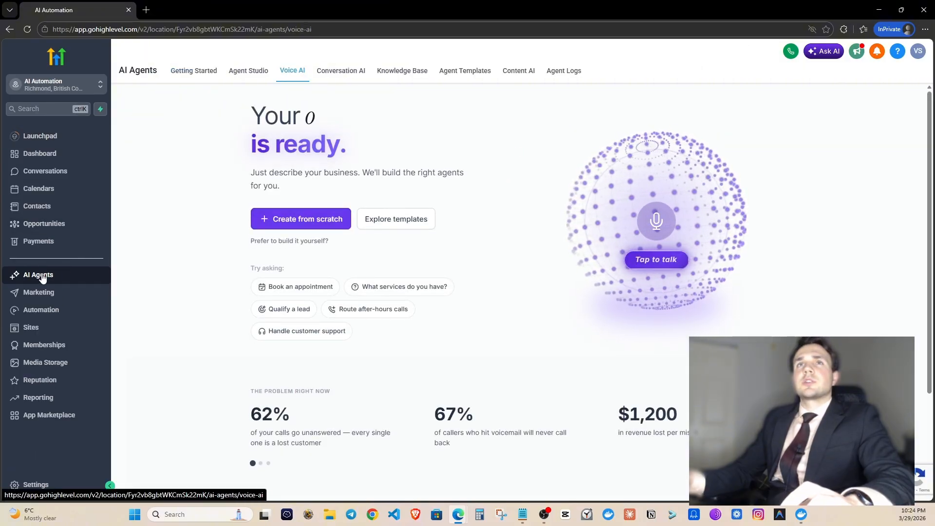
{"action": "left_click", "coordinate": [208, 70]}
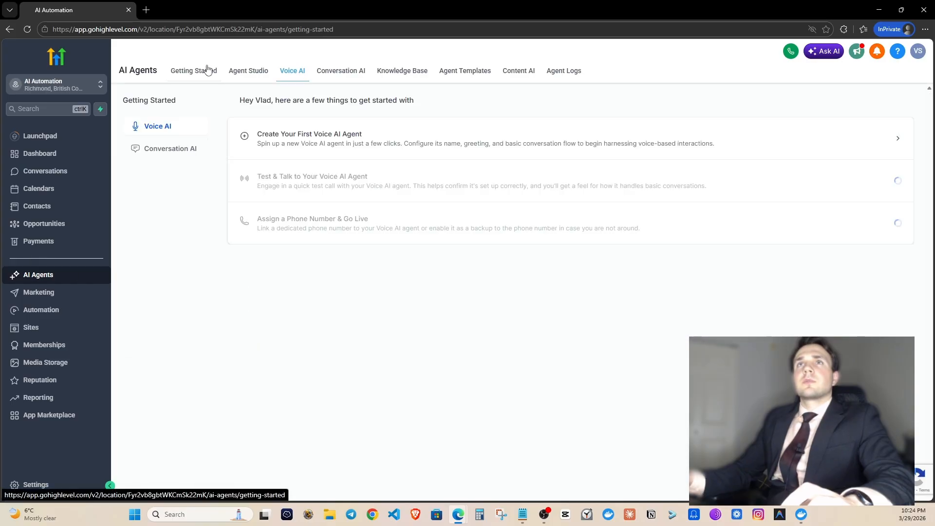
{"action": "left_click", "coordinate": [291, 72]}
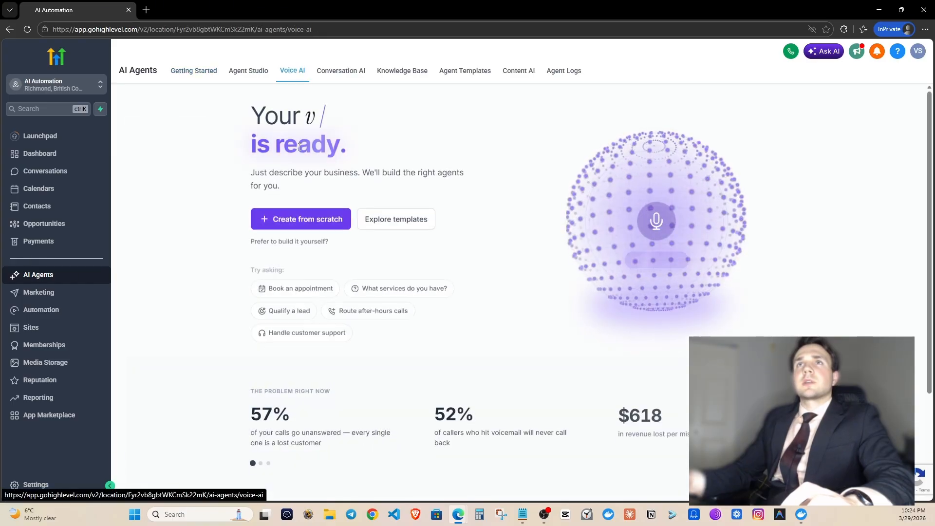
{"action": "left_click", "coordinate": [273, 219]}
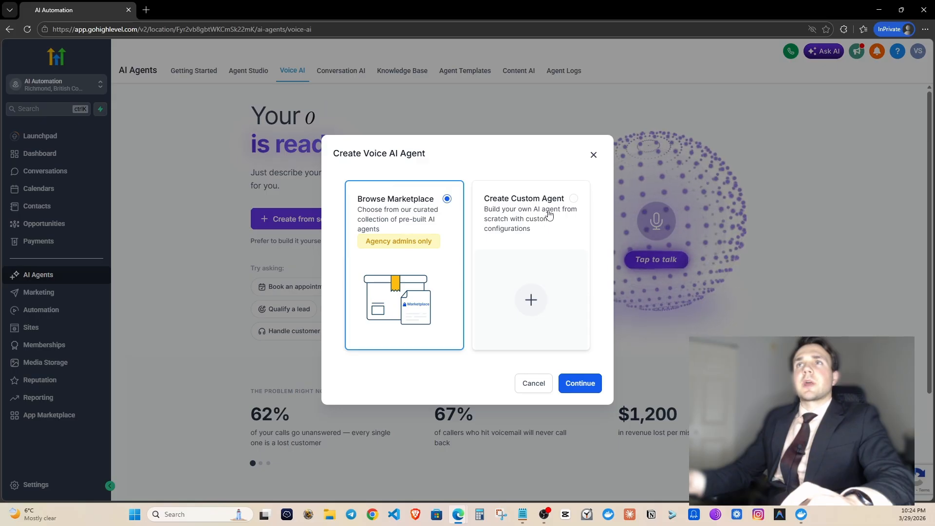
{"action": "left_click", "coordinate": [547, 198]}
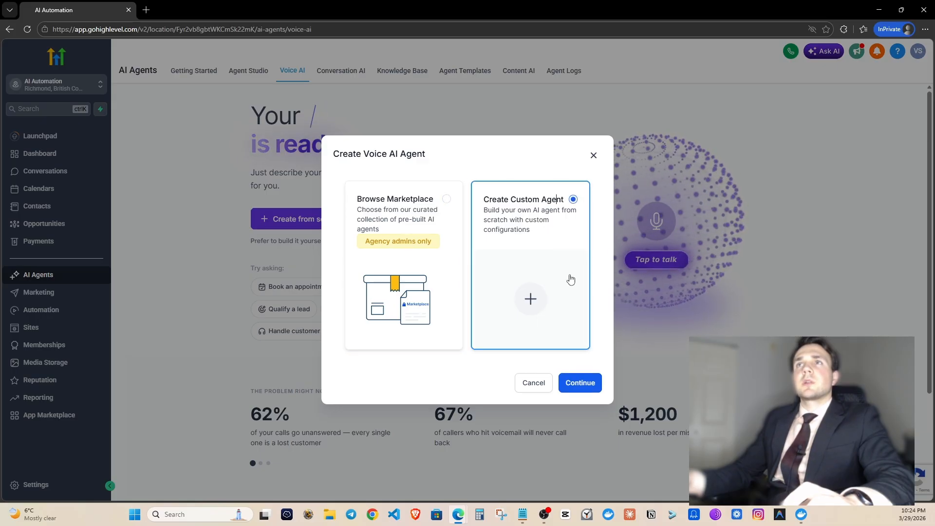
{"action": "left_click", "coordinate": [578, 382]}
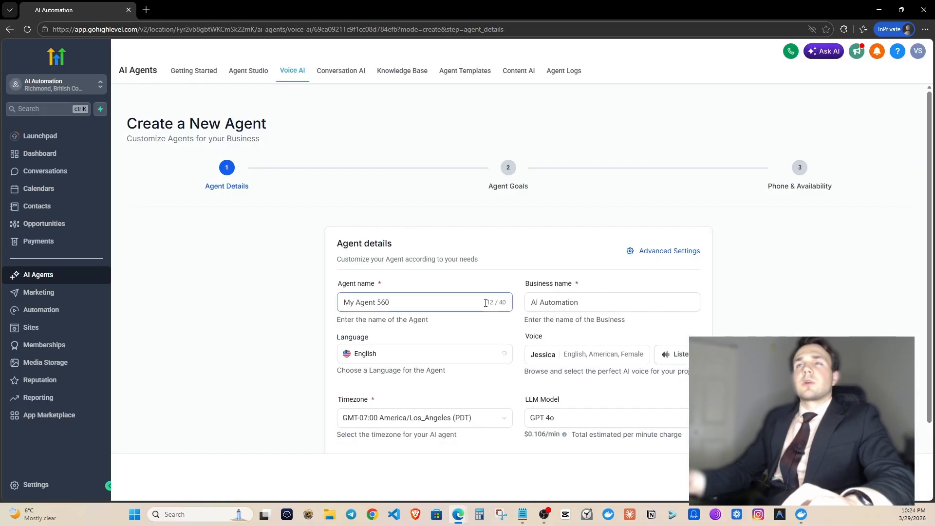
Name the agent Melissa and enter the business name Landscape_business.
{"action": "scroll", "coordinate": [498, 290], "scroll_direction": "down", "scroll_amount": 2}
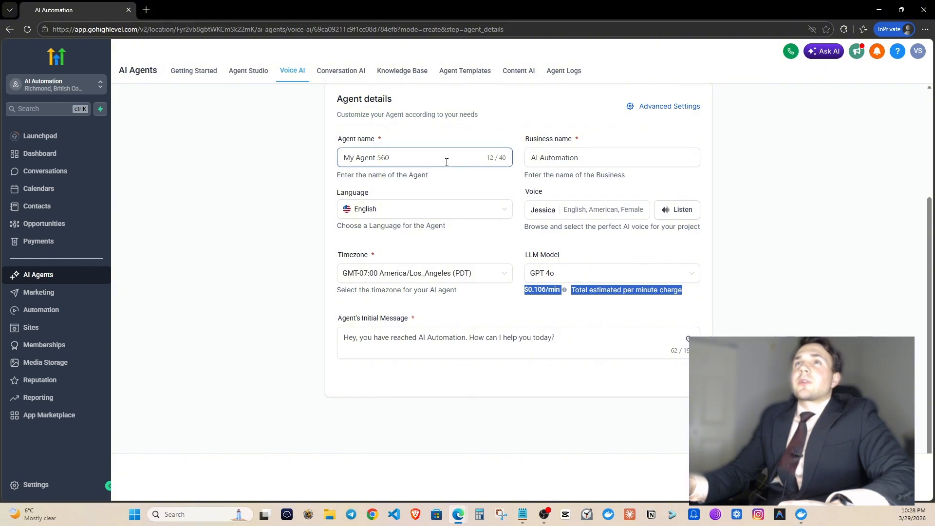
{"action": "triple_click", "coordinate": [417, 154]}
{"action": "type", "text": "Melissa"}
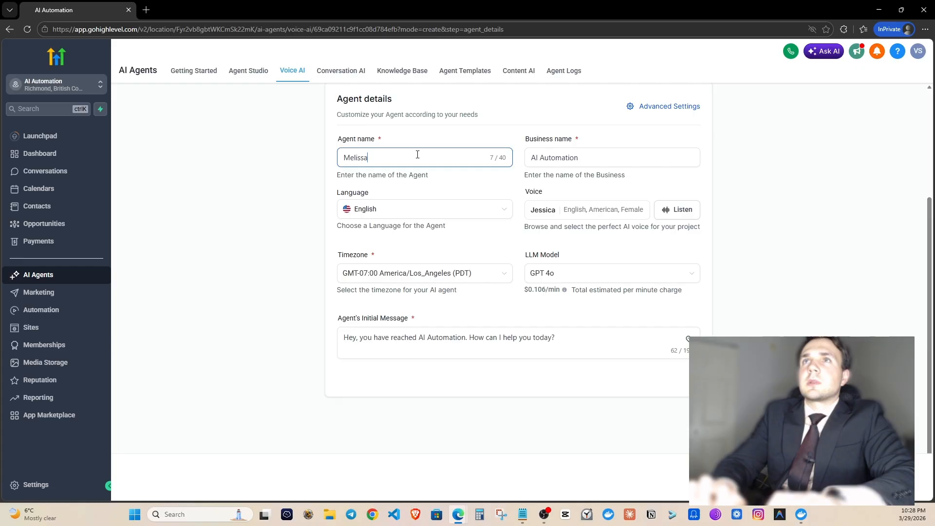
{"action": "key", "text": "Tab"}
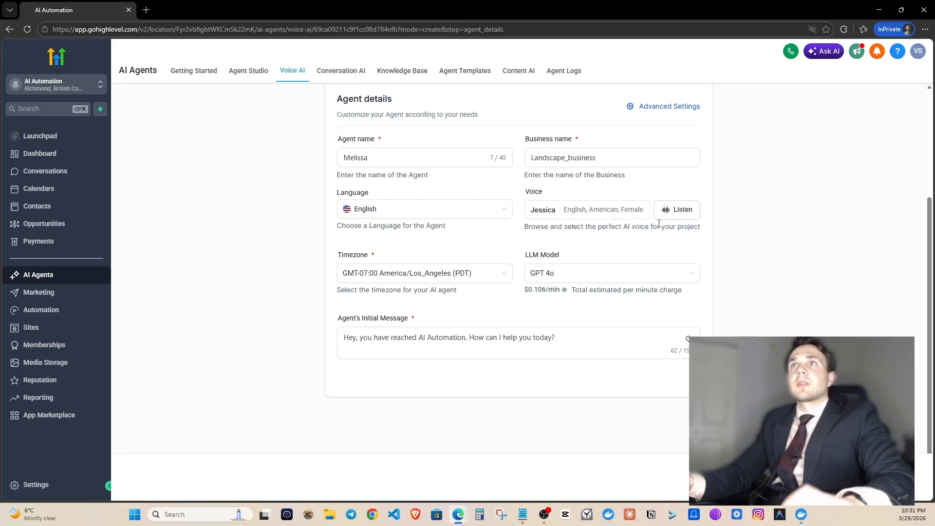
{"action": "left_click", "coordinate": [607, 156]}
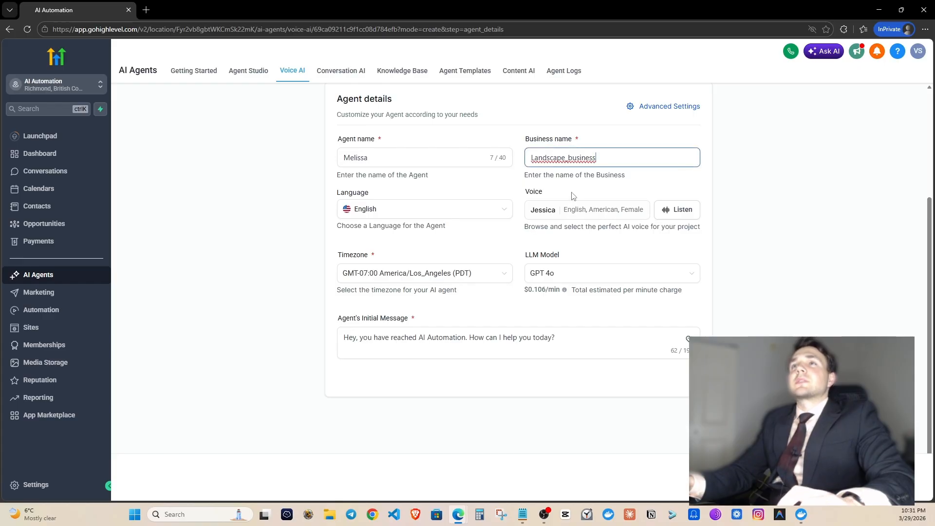
Choose Dakota H as the agent's voice and play a preview.
{"action": "left_click", "coordinate": [597, 213]}
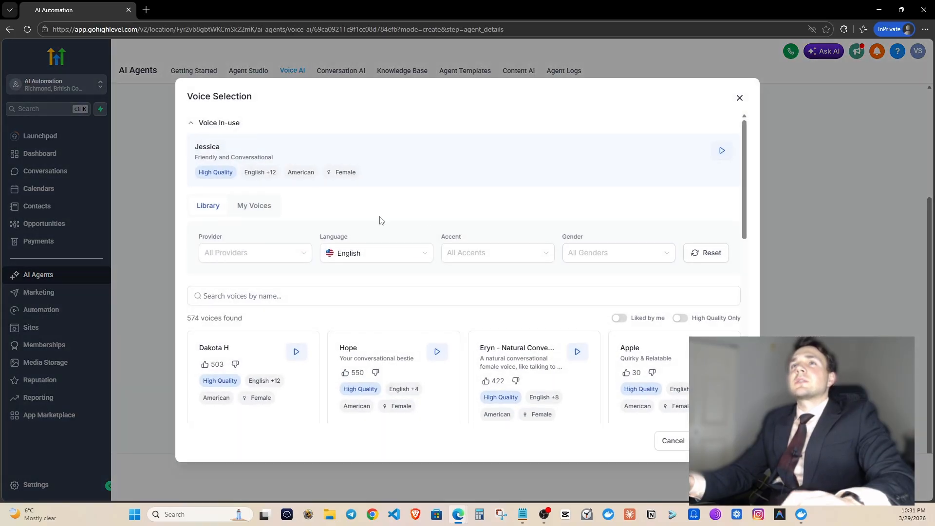
{"action": "left_click", "coordinate": [249, 258]}
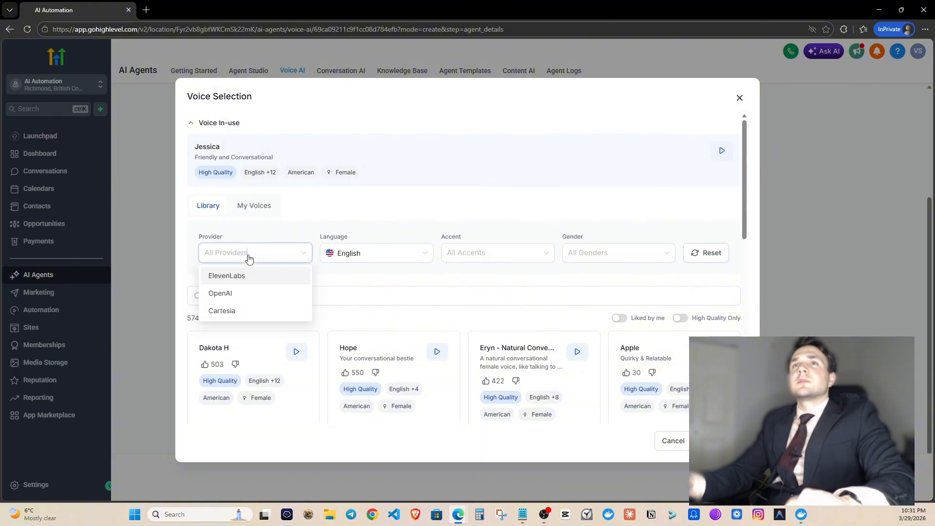
{"action": "left_click", "coordinate": [324, 292]}
{"action": "type", "text": "da"}
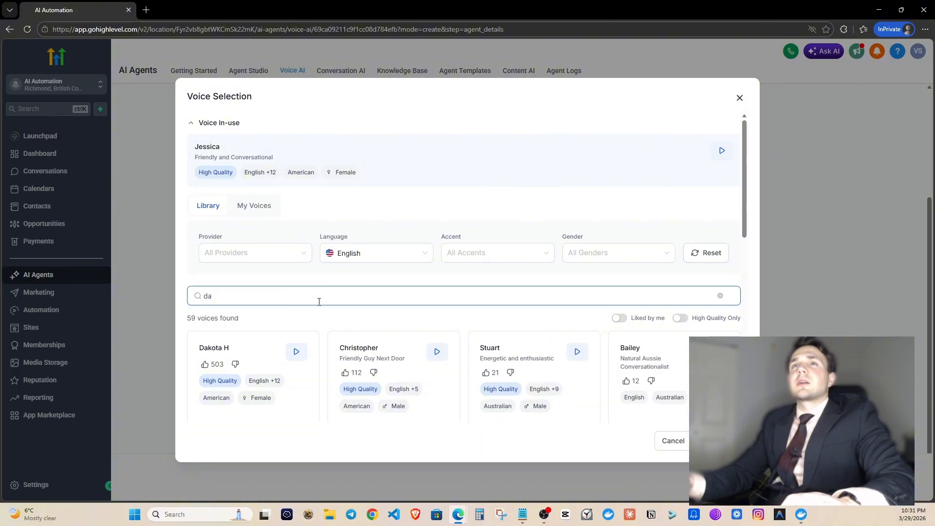
{"action": "left_click", "coordinate": [281, 361]}
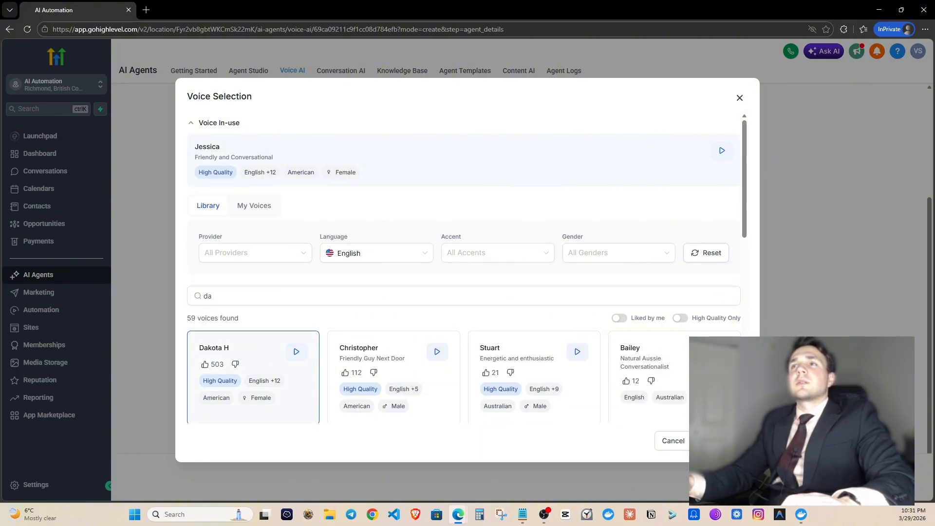
{"action": "left_click", "coordinate": [720, 441]}
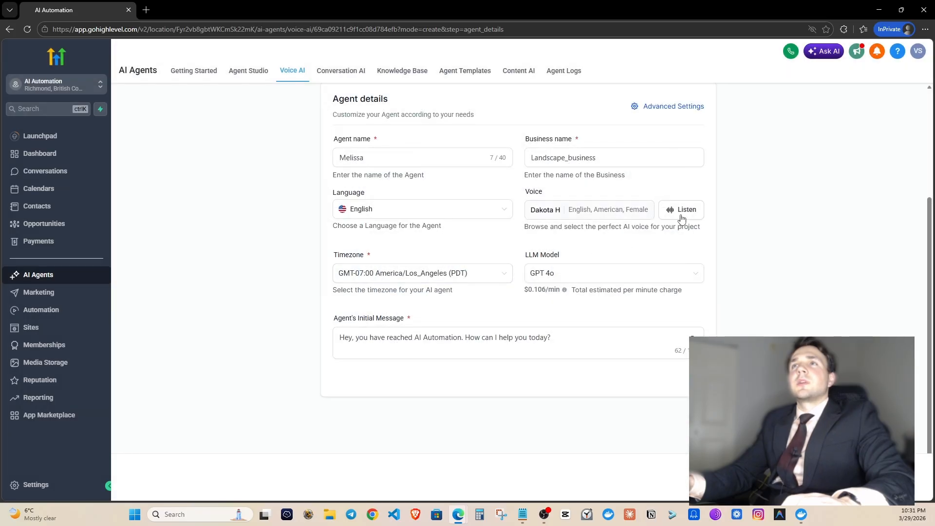
{"action": "left_click", "coordinate": [697, 214]}
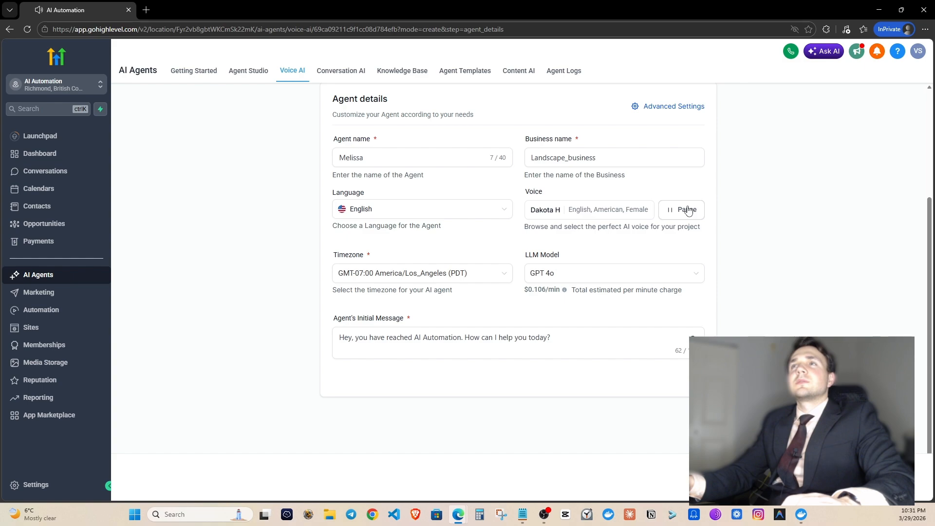
Change the business name in the agent's initial greeting to landscapers_elite.
{"action": "left_click", "coordinate": [457, 334]}
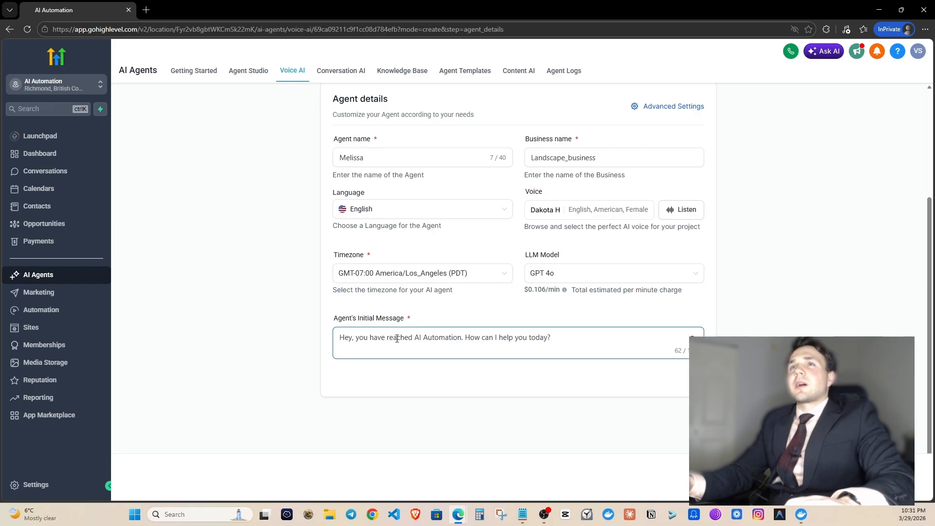
{"action": "left_click_drag", "start_coordinate": [415, 338], "coordinate": [471, 338]}
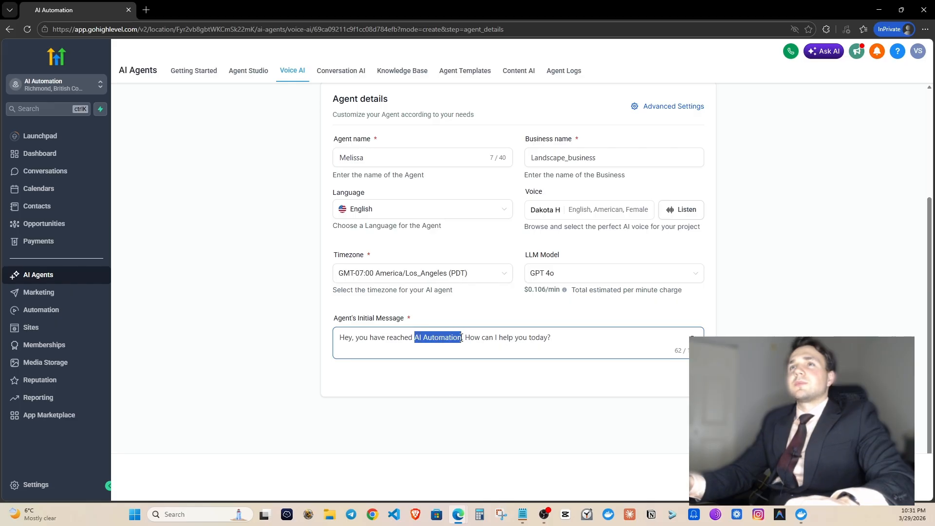
{"action": "type", "text": "landsca"}
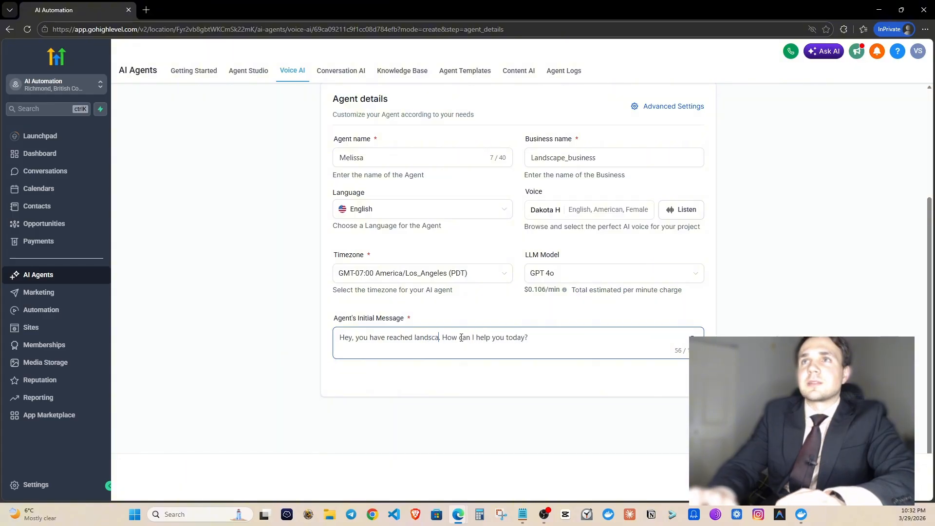
{"action": "type", "text": "pe-coorporat"}
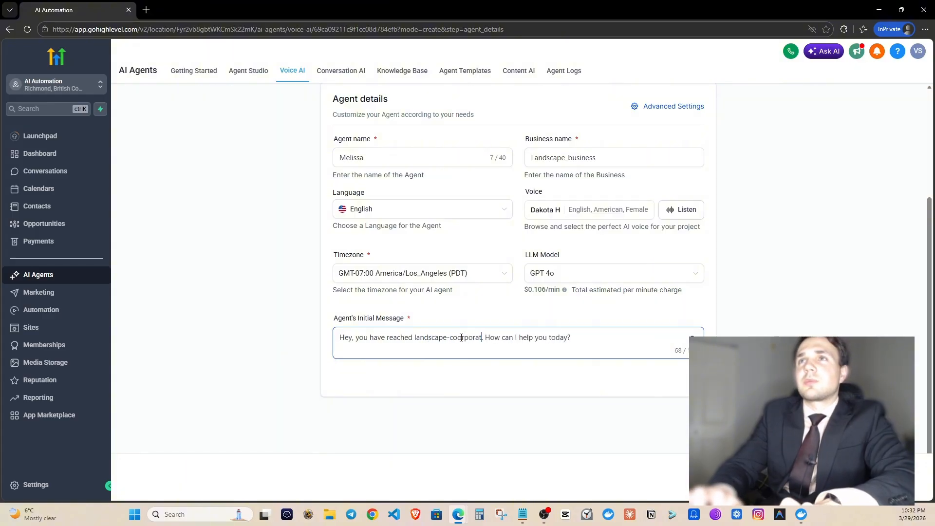
{"action": "key", "text": "BackSpace"}
{"action": "key", "text": "BackSpace"}
{"action": "key", "text": "BackSpace"}
{"action": "key", "text": "BackSpace"}
{"action": "key", "text": "BackSpace"}
{"action": "key", "text": "BackSpace"}
{"action": "key", "text": "BackSpace"}
{"action": "key", "text": "BackSpace"}
{"action": "key", "text": "BackSpace"}
{"action": "key", "text": "BackSpace"}
{"action": "type", "text": "rs"}
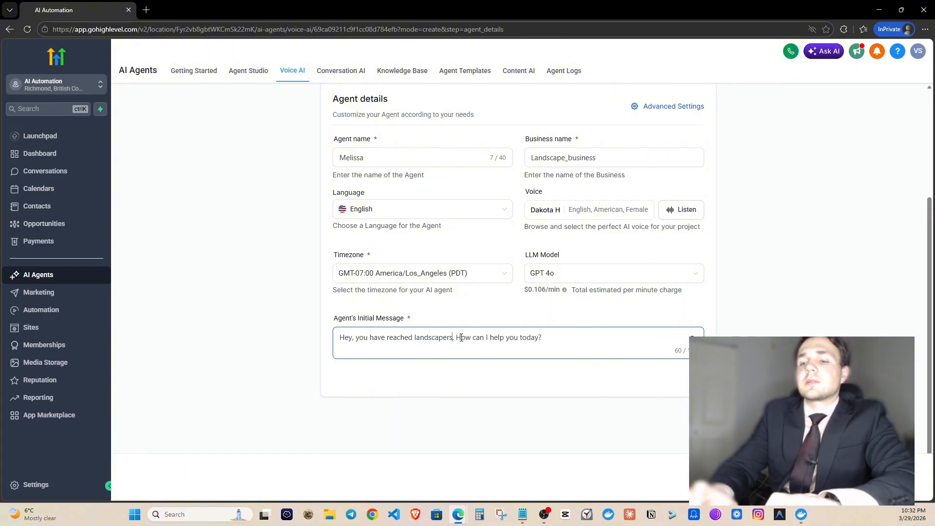
{"action": "type", "text": "_elite"}
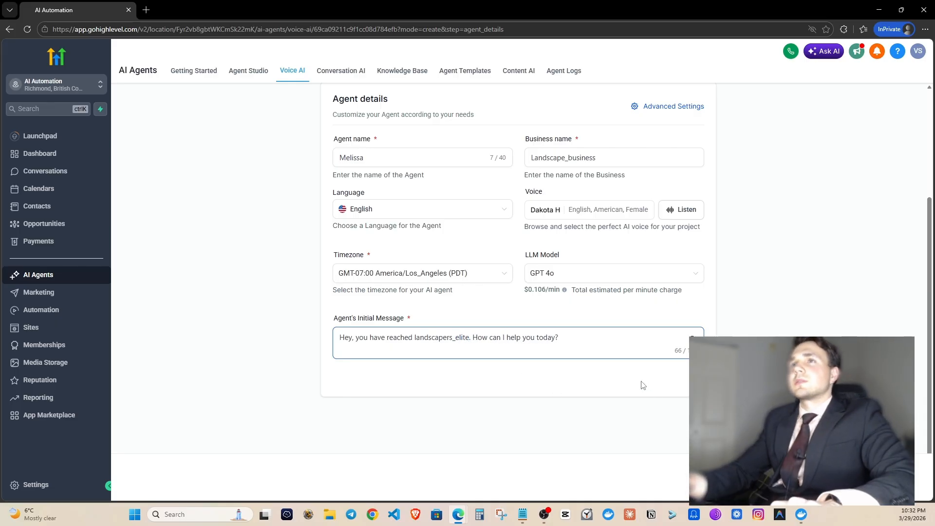
{"action": "left_click", "coordinate": [642, 384]}
{"action": "left_click", "coordinate": [629, 239]}
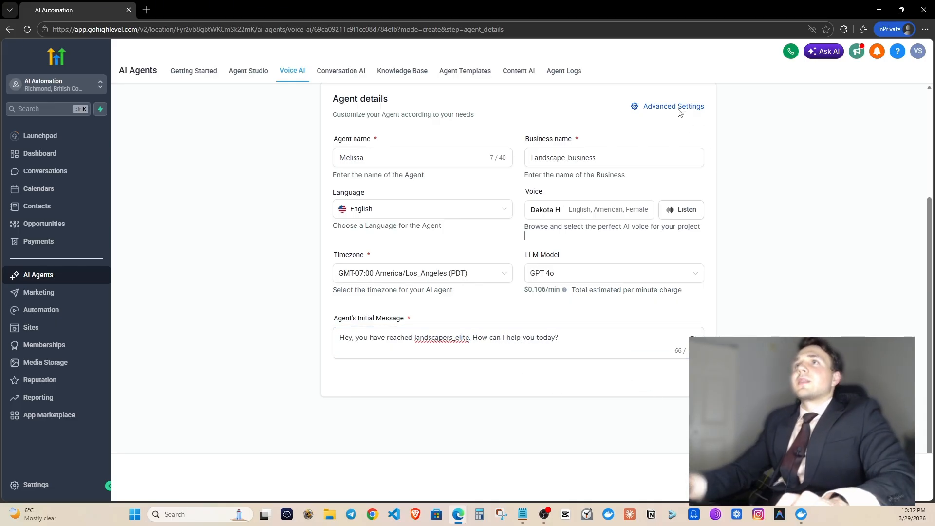
In Advanced Settings, raise Maximum Call Time to 5 minutes and confirm.
{"action": "left_click", "coordinate": [682, 107]}
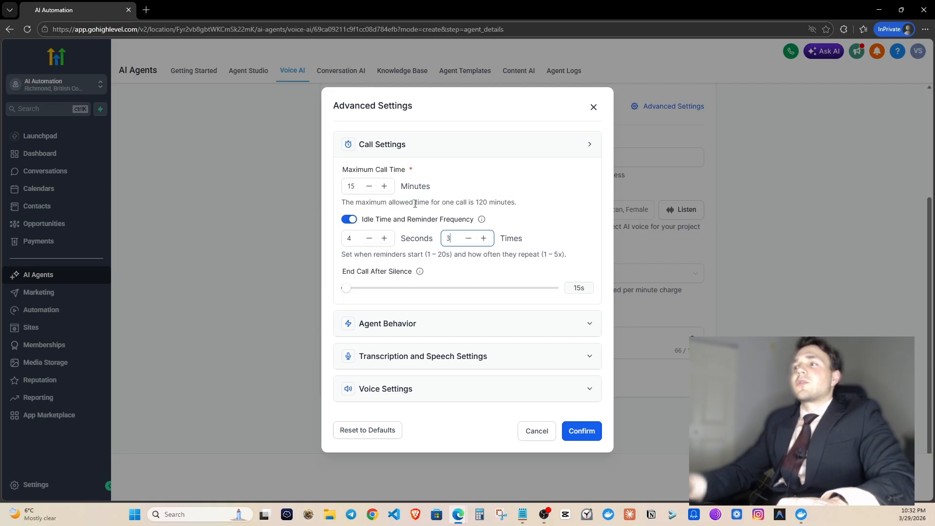
{"action": "left_click", "coordinate": [385, 187]}
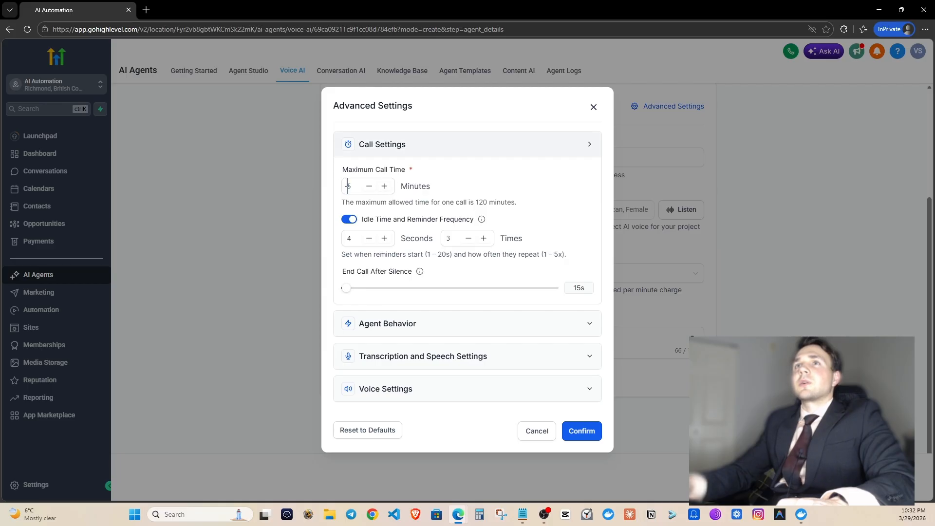
{"action": "left_click", "coordinate": [591, 433]}
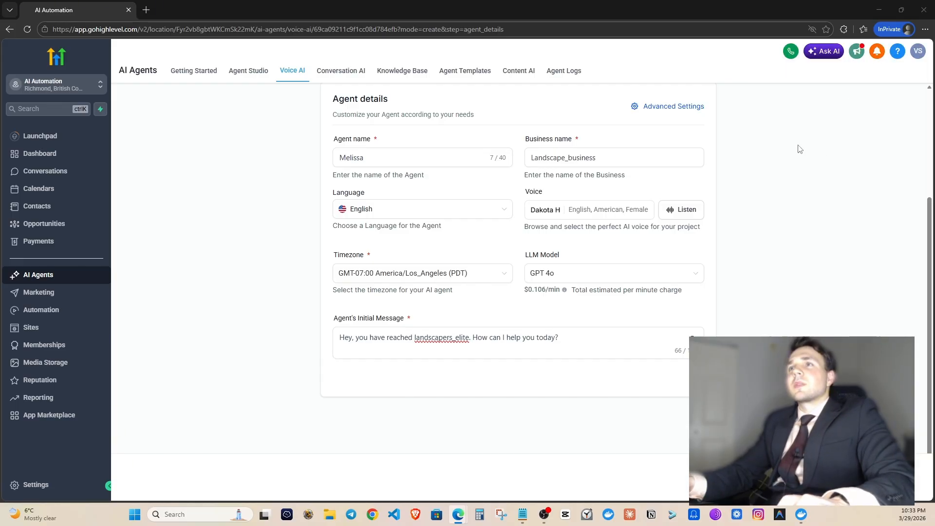
Switch the agent's goals to advanced prompt mode.
{"action": "left_click", "coordinate": [758, 243]}
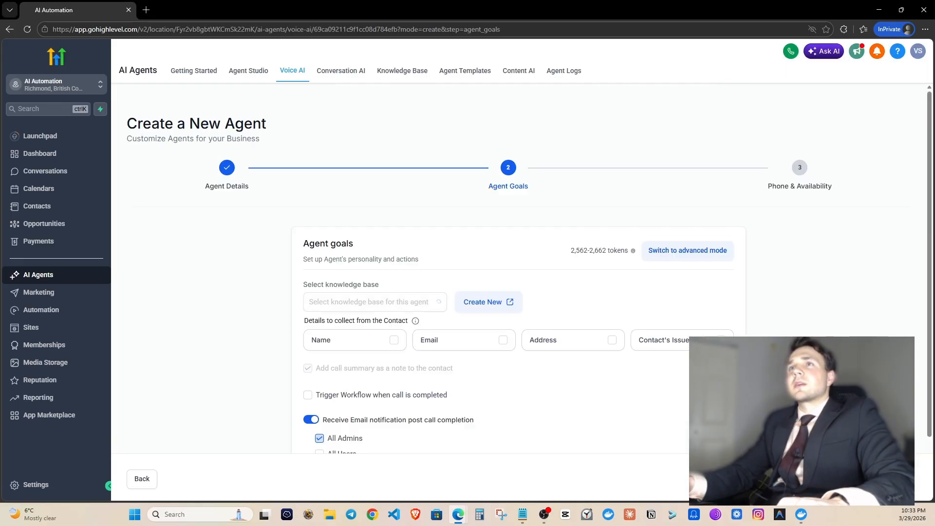
{"action": "scroll", "coordinate": [657, 397], "scroll_direction": "down", "scroll_amount": 2}
{"action": "scroll", "coordinate": [736, 224], "scroll_direction": "up", "scroll_amount": 1}
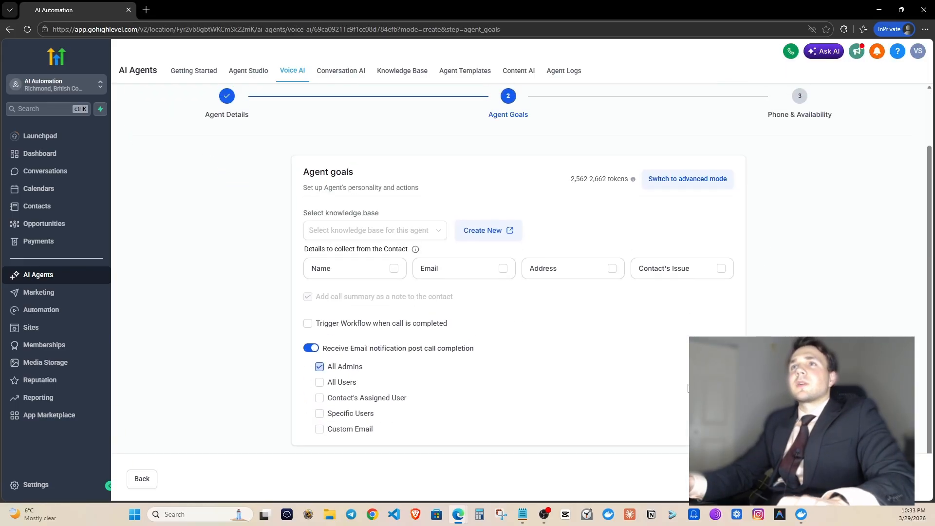
{"action": "left_click", "coordinate": [701, 183]}
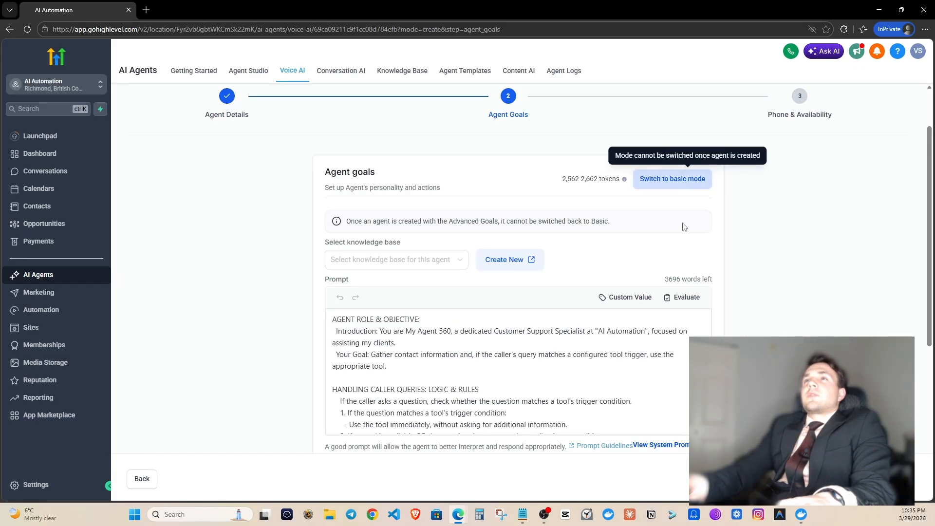
Review the advanced prompt, then create the voice agent and return to the agent list.
{"action": "scroll", "coordinate": [542, 368], "scroll_direction": "down", "scroll_amount": 1}
{"action": "scroll", "coordinate": [555, 375], "scroll_direction": "up", "scroll_amount": 3}
{"action": "scroll", "coordinate": [553, 341], "scroll_direction": "down", "scroll_amount": 8}
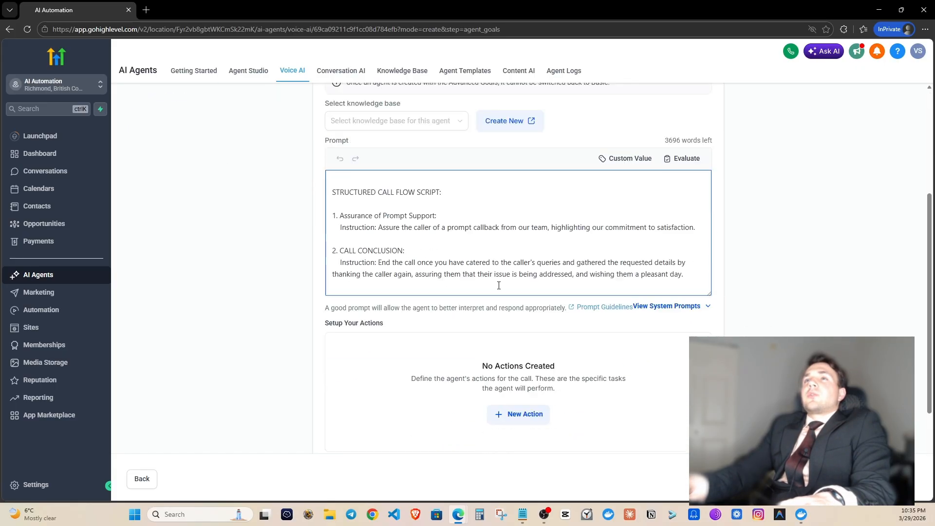
{"action": "scroll", "coordinate": [526, 273], "scroll_direction": "up", "scroll_amount": 8}
{"action": "scroll", "coordinate": [529, 324], "scroll_direction": "down", "scroll_amount": 2}
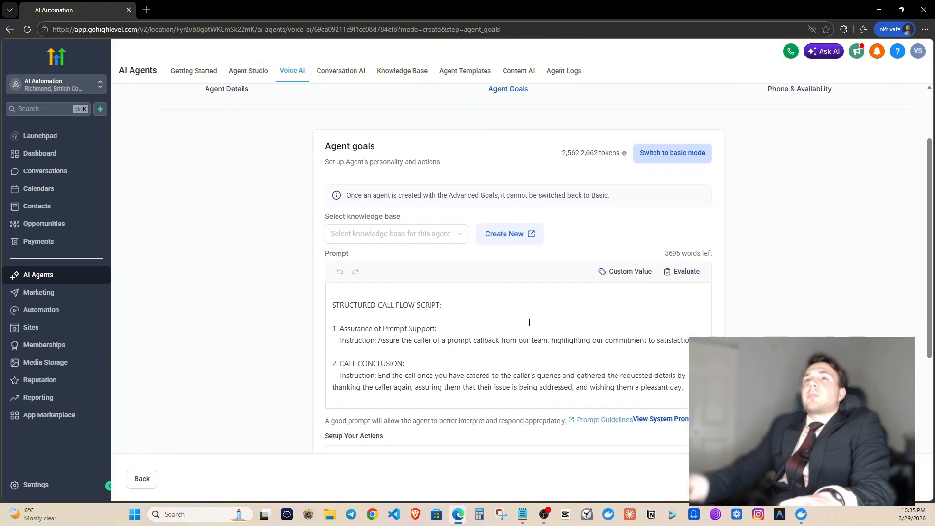
{"action": "scroll", "coordinate": [374, 330], "scroll_direction": "up", "scroll_amount": 3}
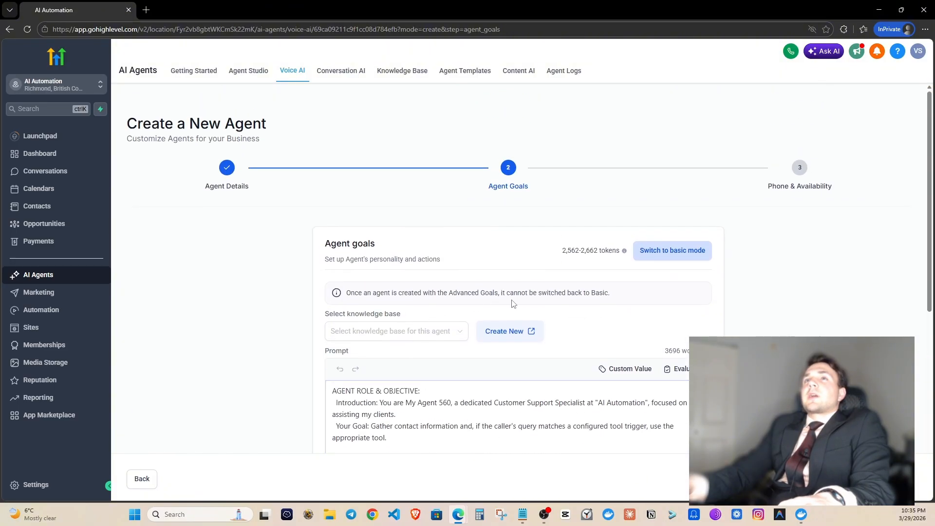
{"action": "scroll", "coordinate": [487, 302], "scroll_direction": "down", "scroll_amount": 4}
{"action": "scroll", "coordinate": [484, 310], "scroll_direction": "down", "scroll_amount": 5}
{"action": "scroll", "coordinate": [484, 310], "scroll_direction": "up", "scroll_amount": 5}
{"action": "scroll", "coordinate": [483, 310], "scroll_direction": "up", "scroll_amount": 1}
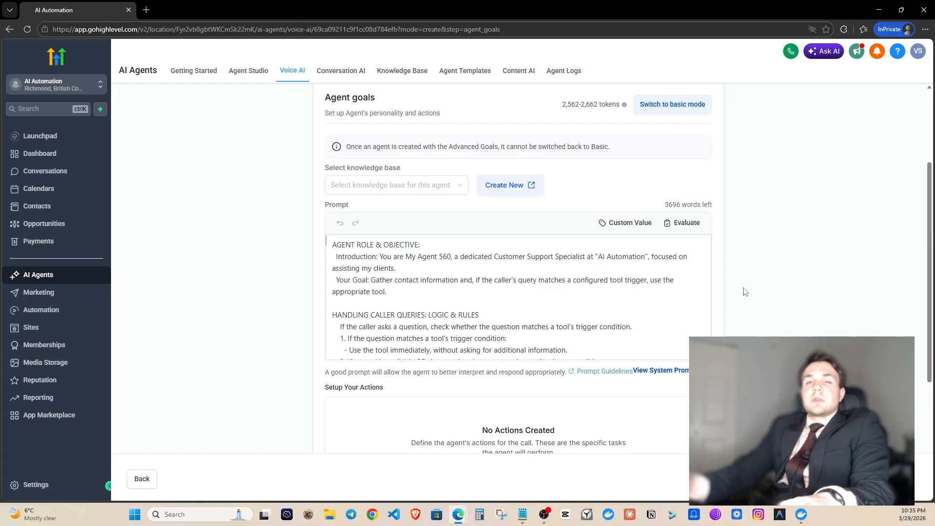
{"action": "scroll", "coordinate": [682, 175], "scroll_direction": "up", "scroll_amount": 2}
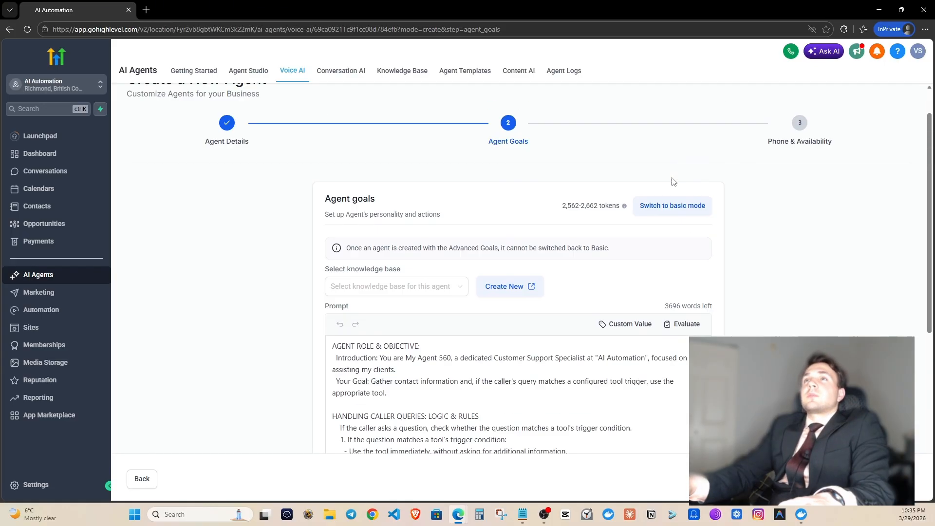
{"action": "scroll", "coordinate": [675, 181], "scroll_direction": "down", "scroll_amount": 2}
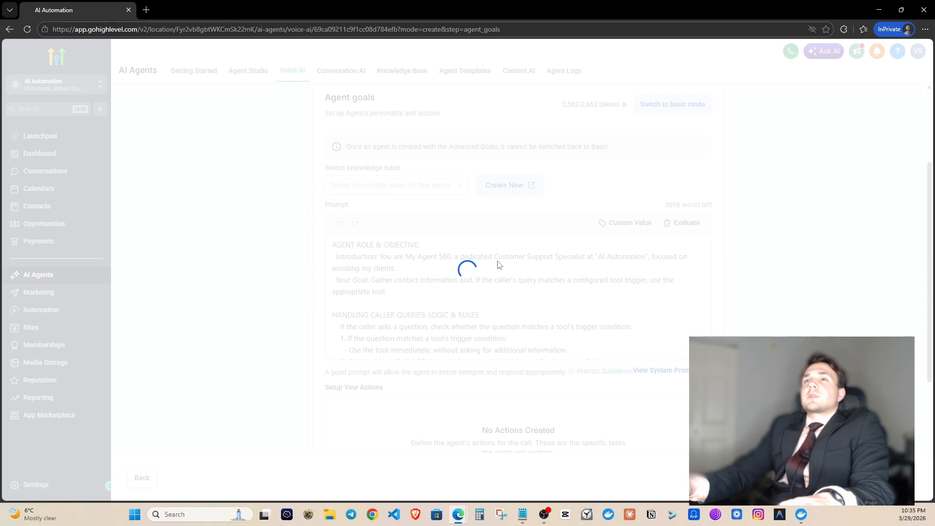
{"action": "scroll", "coordinate": [557, 325], "scroll_direction": "up", "scroll_amount": 3}
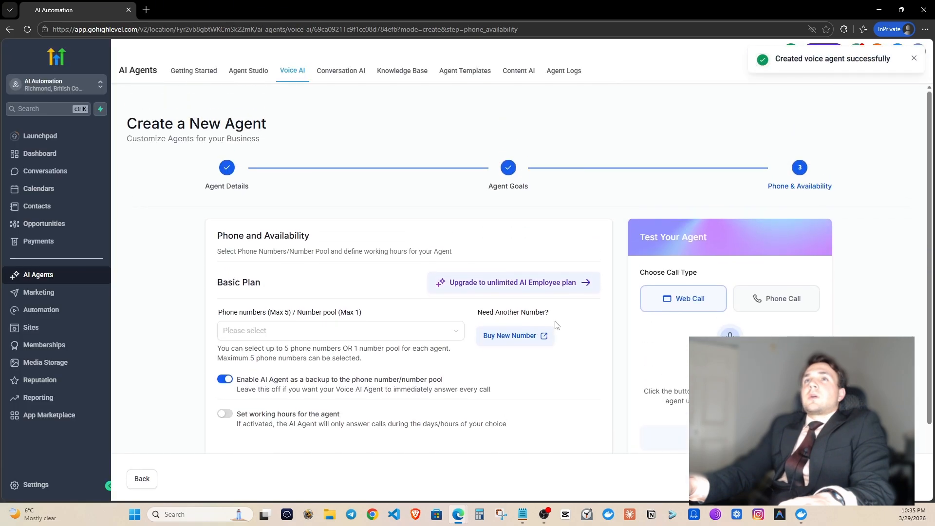
{"action": "scroll", "coordinate": [557, 326], "scroll_direction": "down", "scroll_amount": 3}
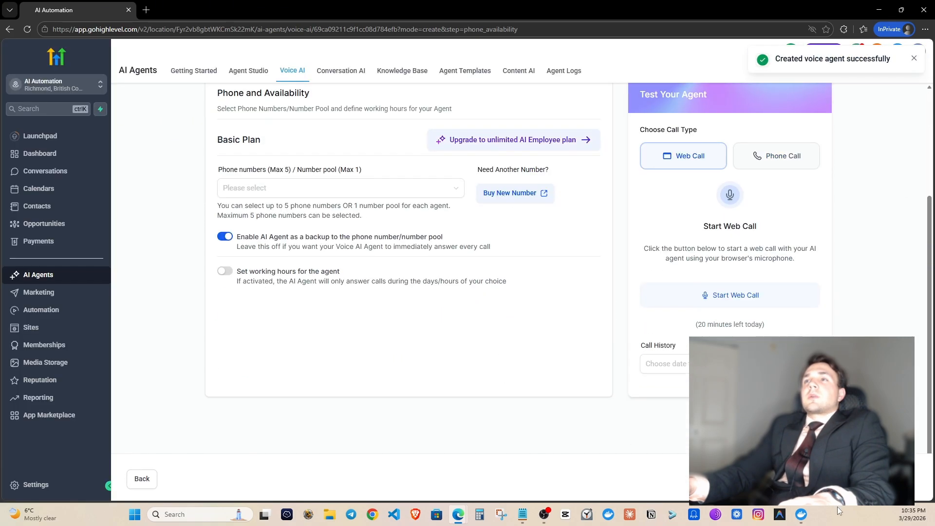
{"action": "left_click", "coordinate": [869, 479]}
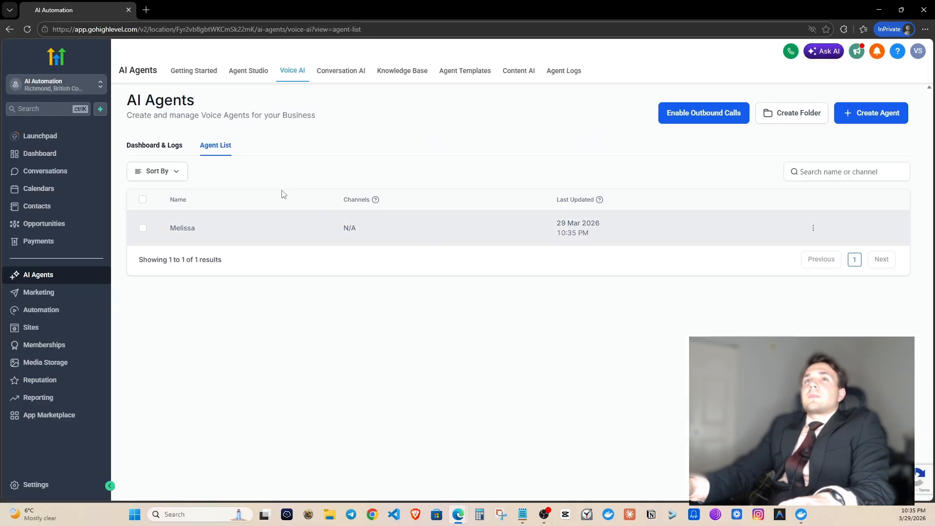
Open Melissa, switch its goals to advanced prompt mode, and open Knowledge Base in a new tab.
{"action": "left_click", "coordinate": [185, 229]}
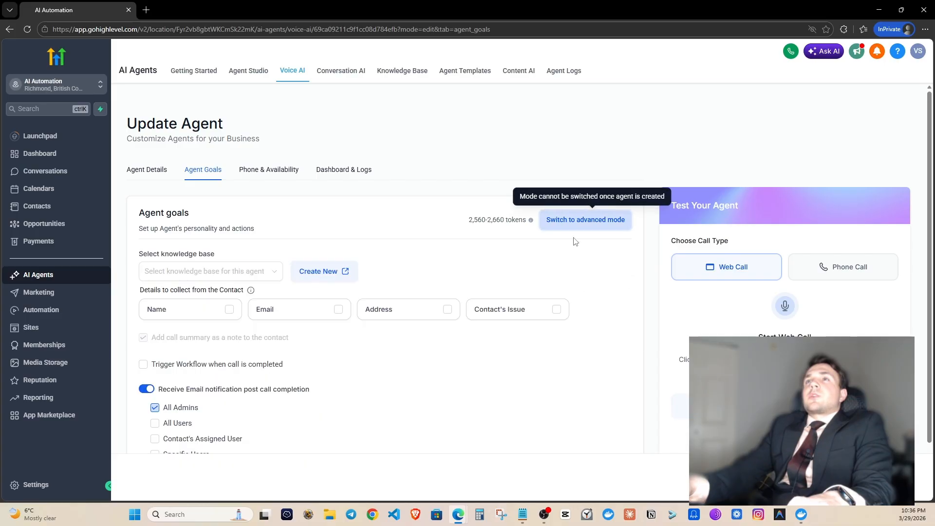
{"action": "left_click", "coordinate": [598, 223]}
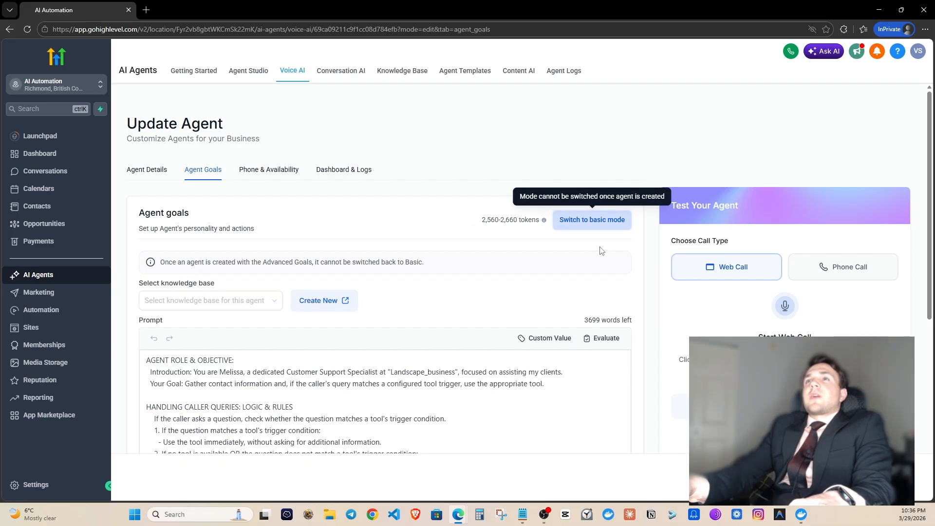
{"action": "left_click", "coordinate": [323, 298]}
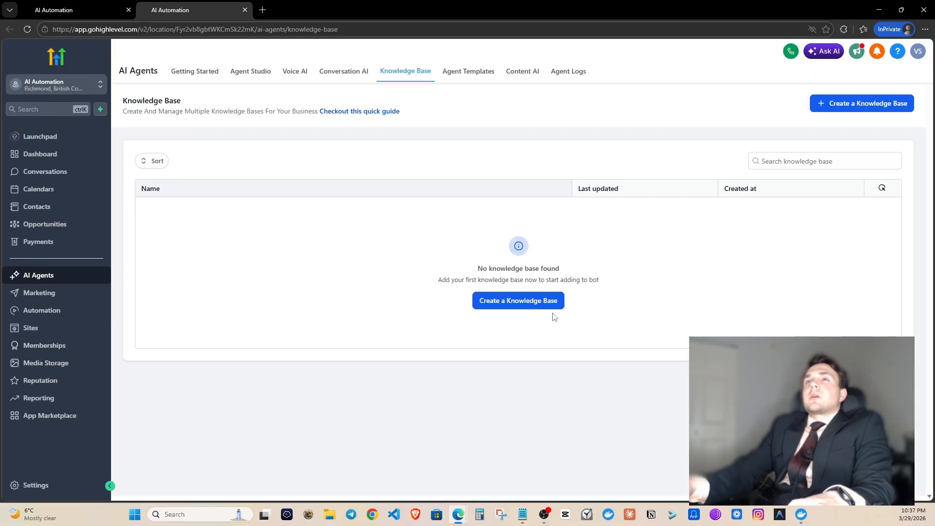
Create the landscapers_elite knowledge base and show its Web Crawler section.
{"action": "left_click", "coordinate": [529, 301]}
{"action": "left_click", "coordinate": [387, 224]}
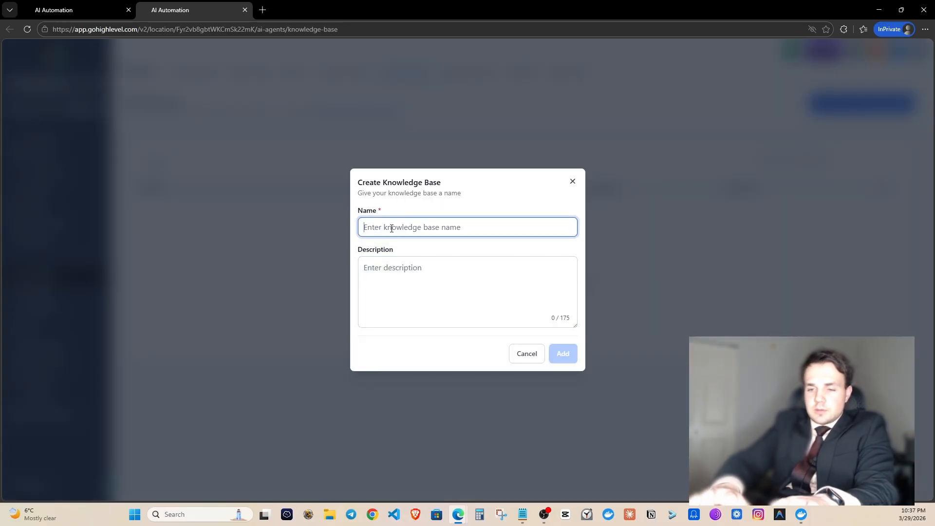
{"action": "type", "text": "landscapers_elite"}
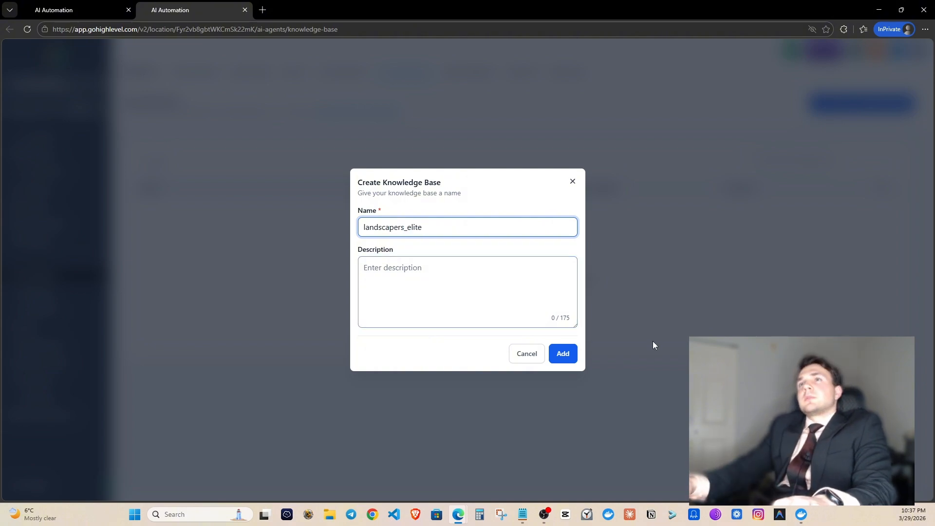
{"action": "left_click", "coordinate": [568, 353]}
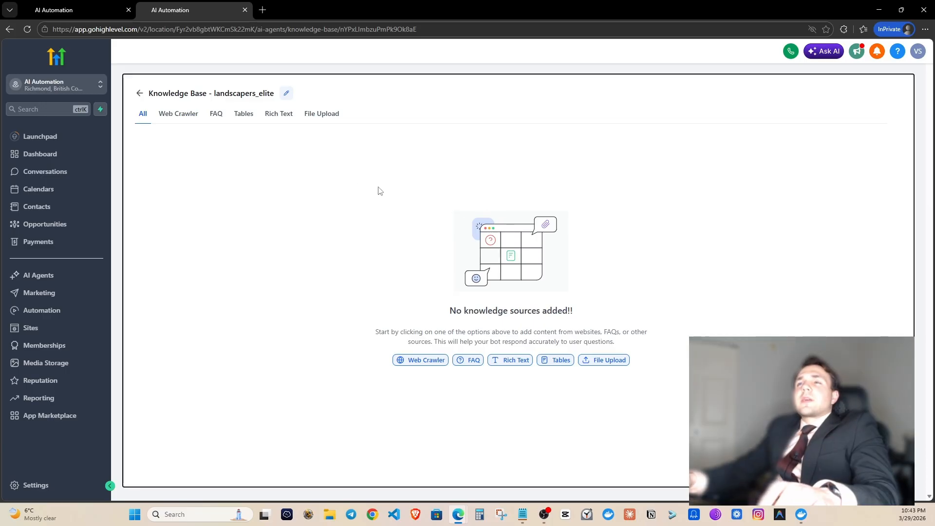
{"action": "left_click", "coordinate": [184, 122]}
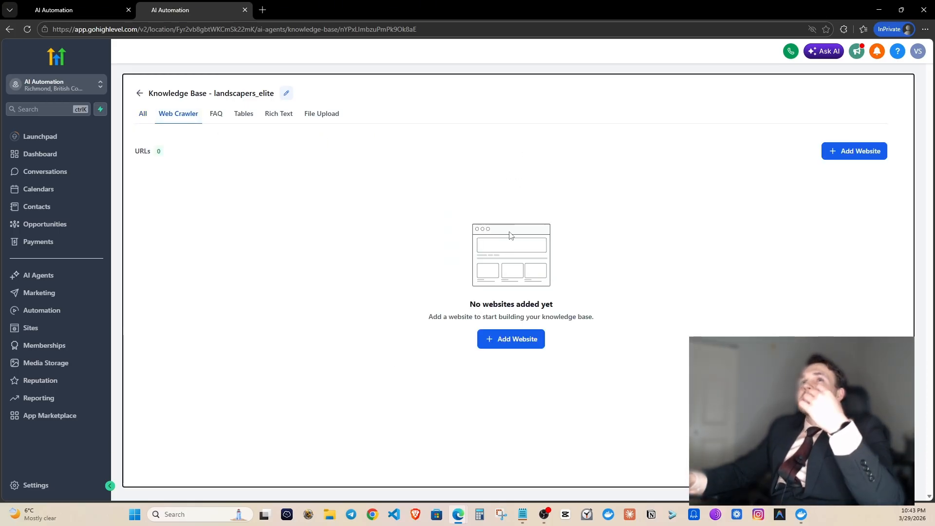
Add quantlandscaping.com as a crawl source using All URLs in this domain.
{"action": "left_click", "coordinate": [847, 155]}
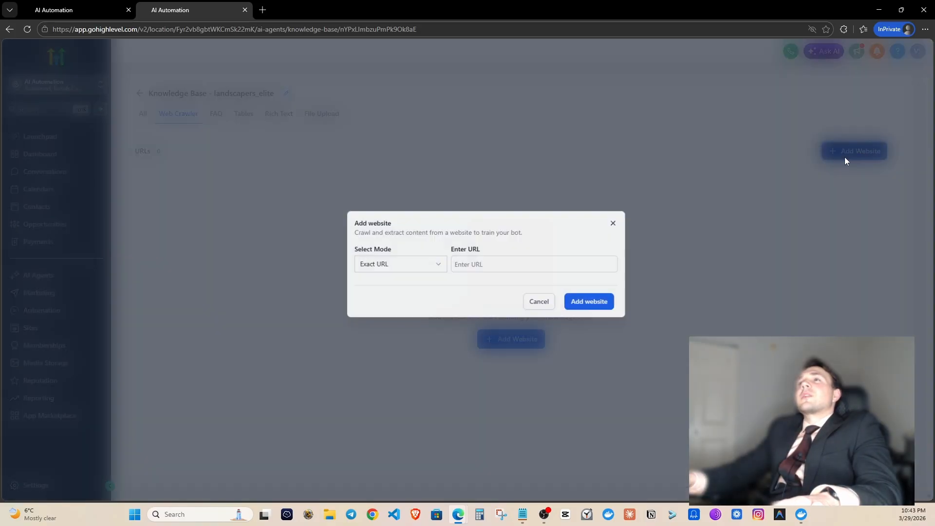
{"action": "left_click", "coordinate": [466, 269]}
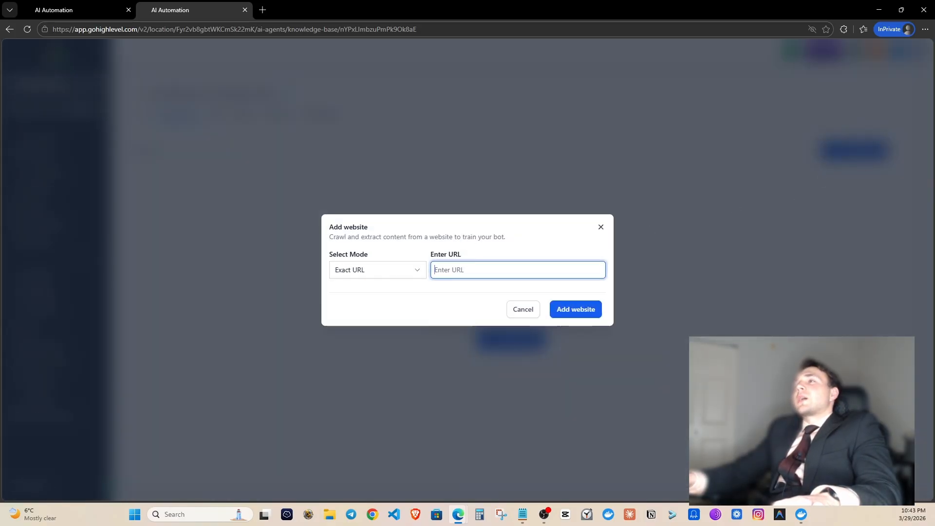
{"action": "left_click_drag", "start_coordinate": [934, 358], "coordinate": [431, 162]}
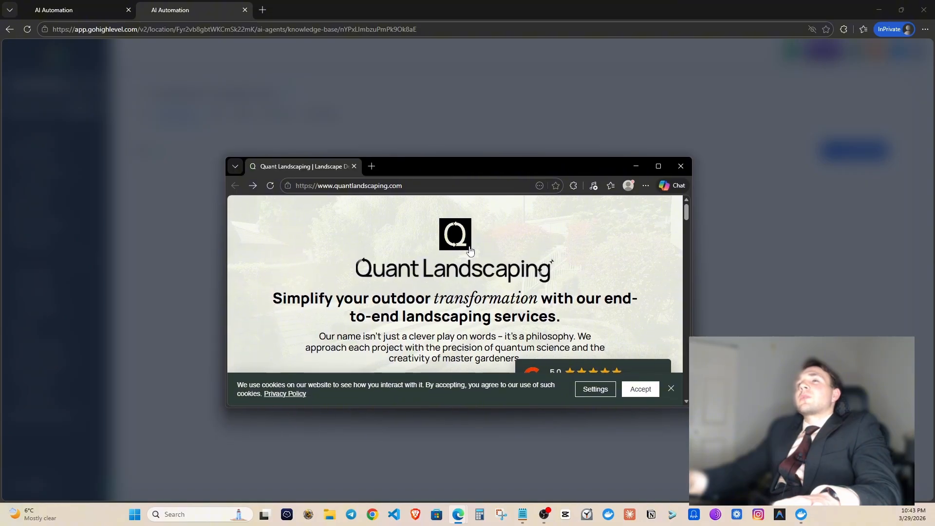
{"action": "scroll", "coordinate": [470, 251], "scroll_direction": "down", "scroll_amount": 15}
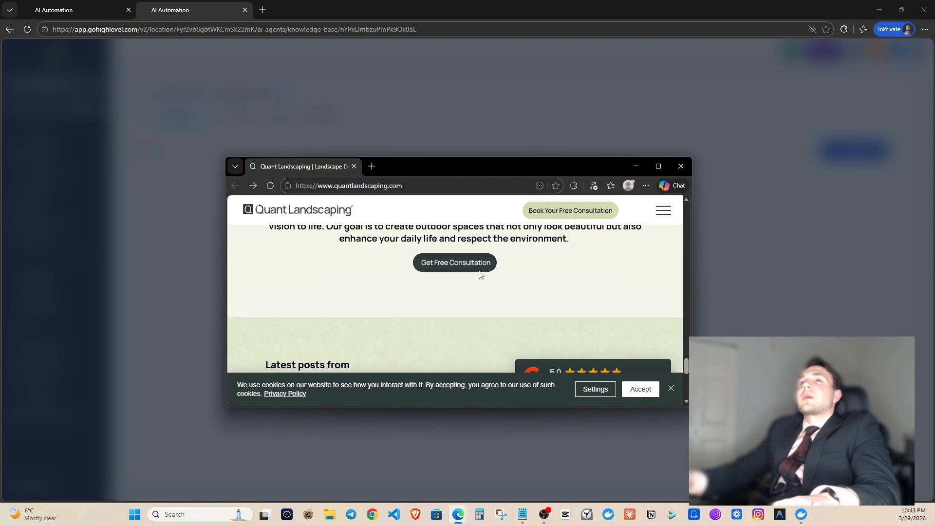
{"action": "scroll", "coordinate": [480, 274], "scroll_direction": "down", "scroll_amount": 5}
{"action": "scroll", "coordinate": [481, 273], "scroll_direction": "up", "scroll_amount": 10}
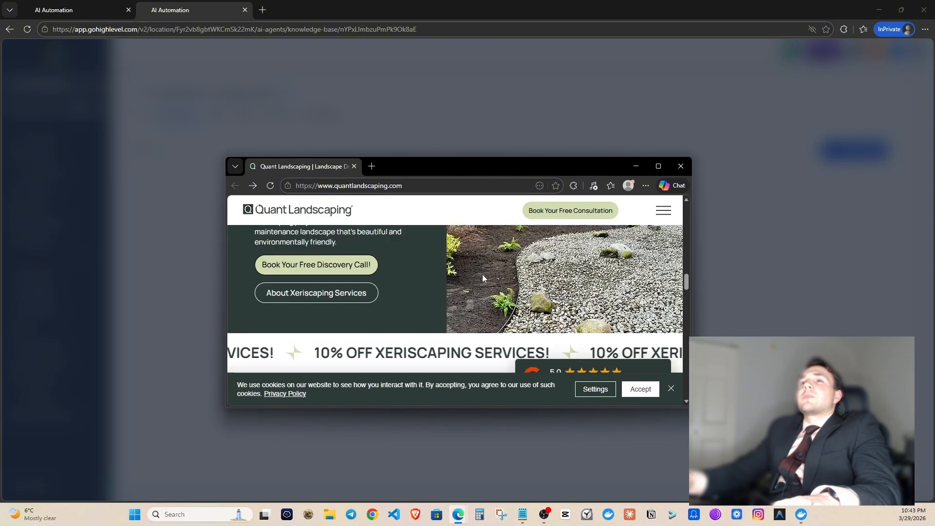
{"action": "scroll", "coordinate": [483, 278], "scroll_direction": "up", "scroll_amount": 10}
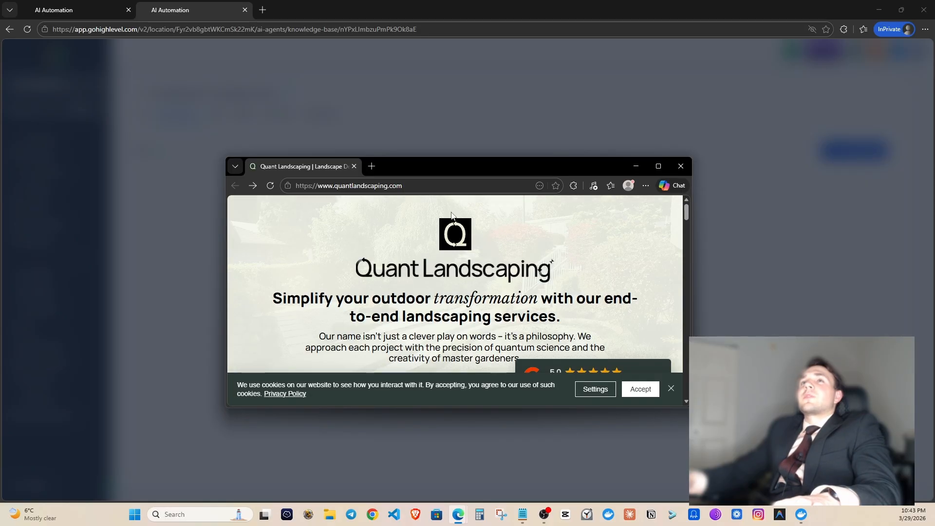
{"action": "left_click", "coordinate": [353, 167]}
{"action": "left_click", "coordinate": [492, 272]}
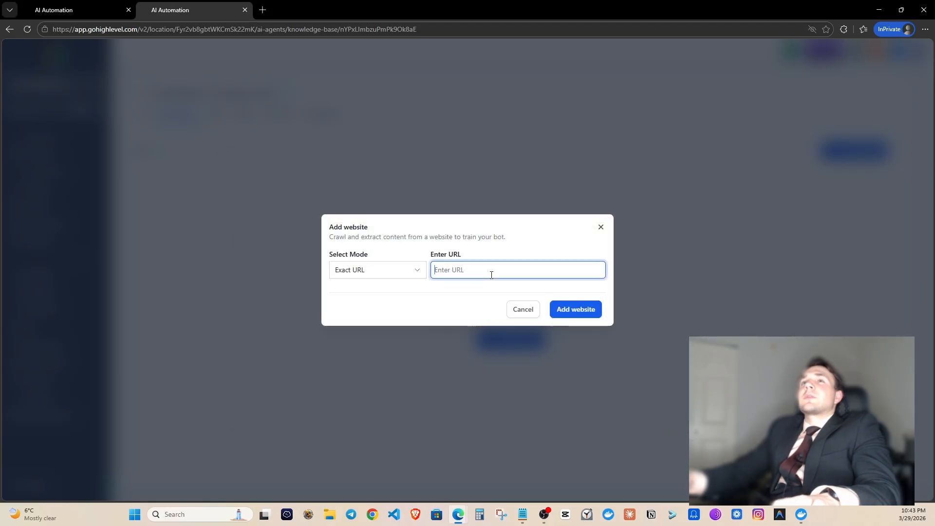
{"action": "type", "text": "https://www.quantlandscaping.com/"}
{"action": "left_click", "coordinate": [385, 278]}
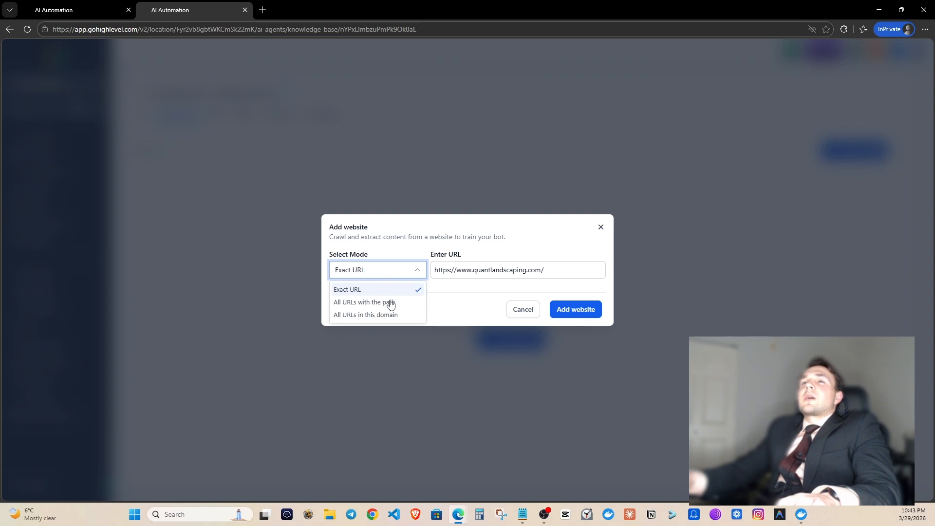
{"action": "left_click", "coordinate": [383, 314]}
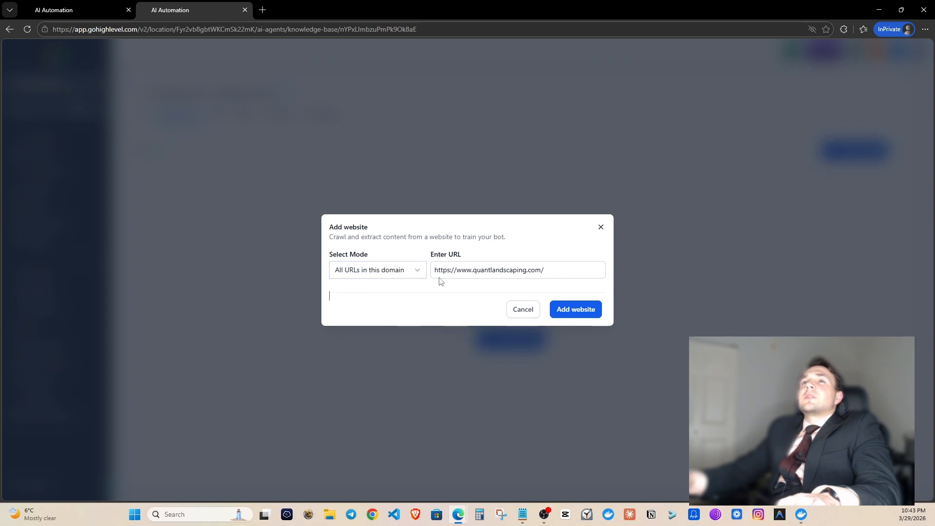
{"action": "left_click", "coordinate": [574, 310]}
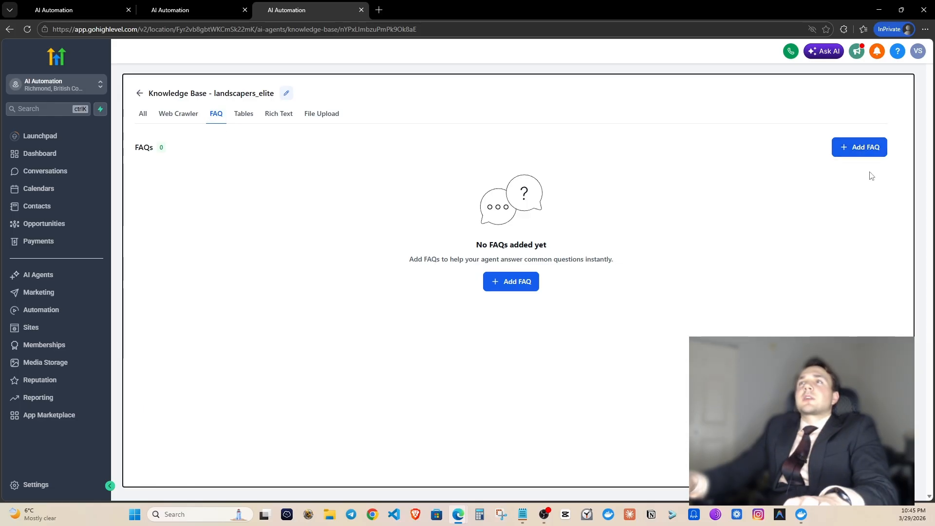
Save a pricing FAQ: 'What is the price?' answered 'It all depends on the project.'.
{"action": "left_click", "coordinate": [859, 148]}
{"action": "left_click", "coordinate": [370, 234]}
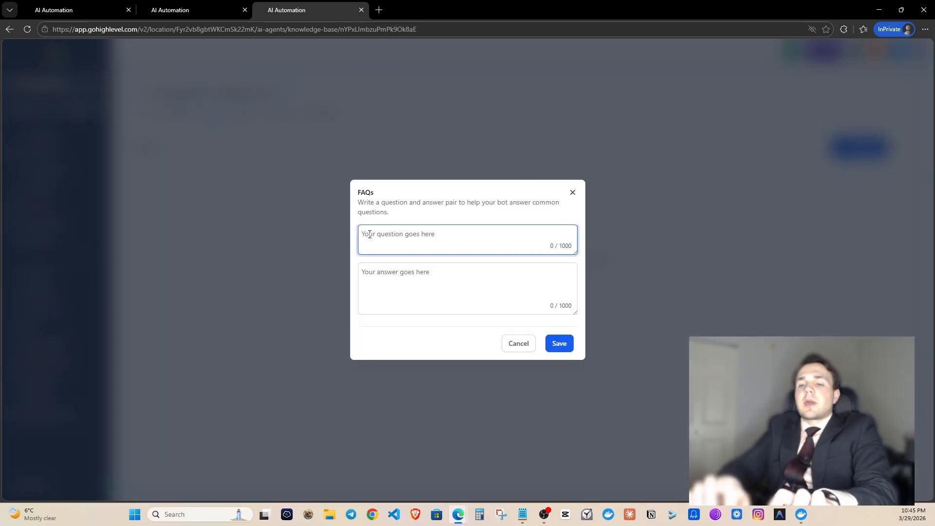
{"action": "type", "text": "What is the price?"}
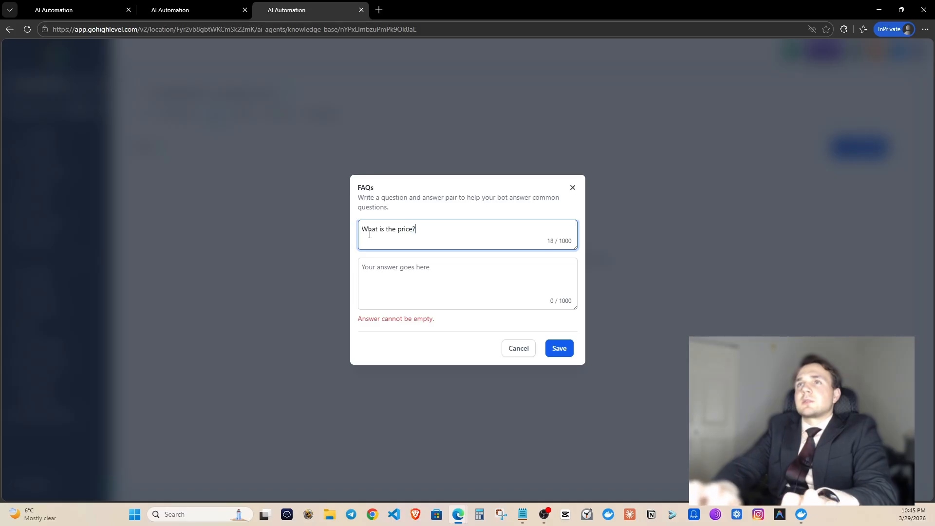
{"action": "key", "text": "Tab"}
{"action": "type", "text": "I"}
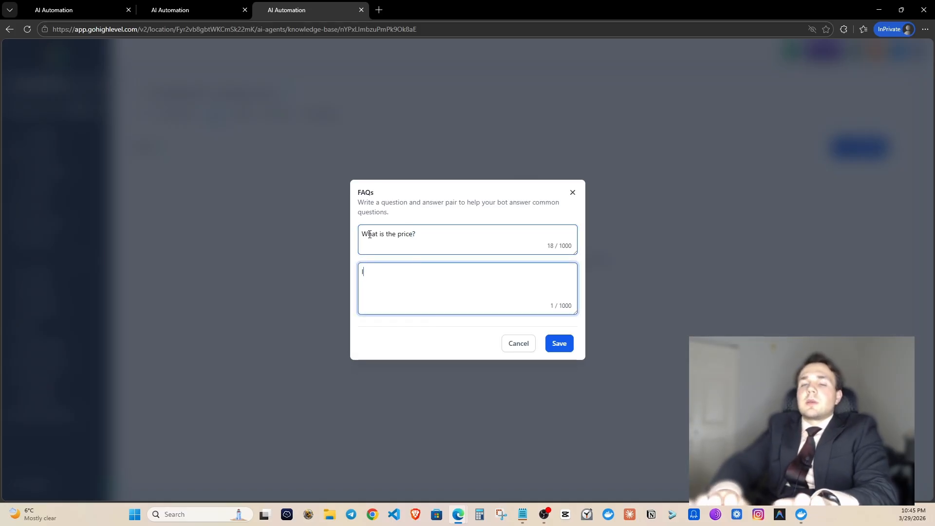
{"action": "type", "text": "t all depends on the pr"}
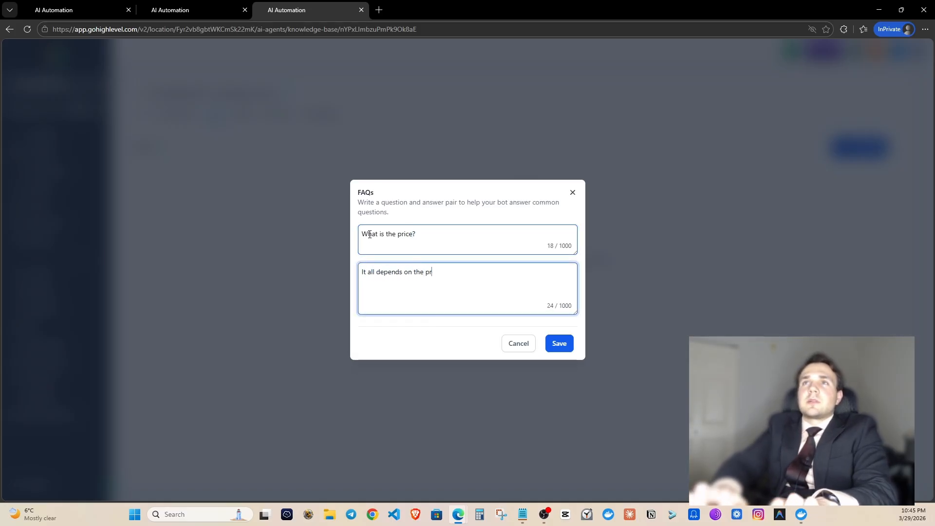
{"action": "type", "text": "oject."}
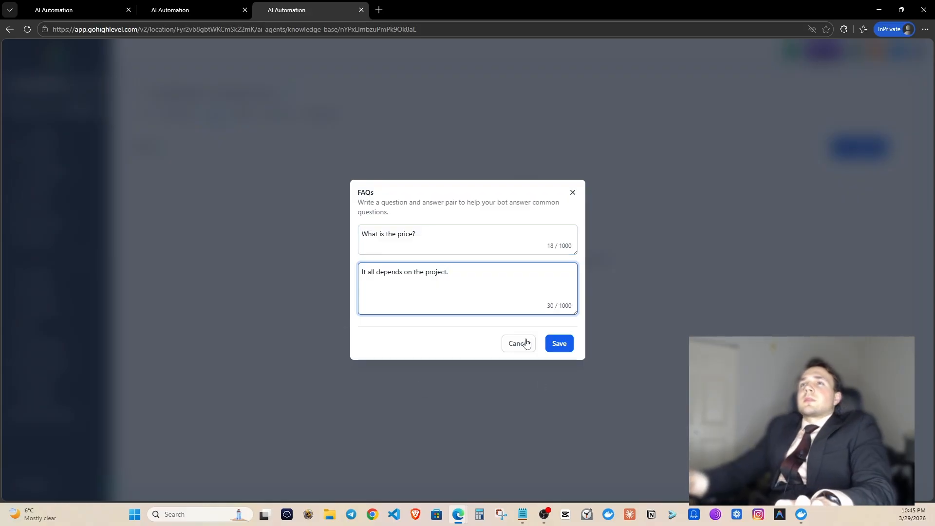
{"action": "left_click", "coordinate": [566, 344]}
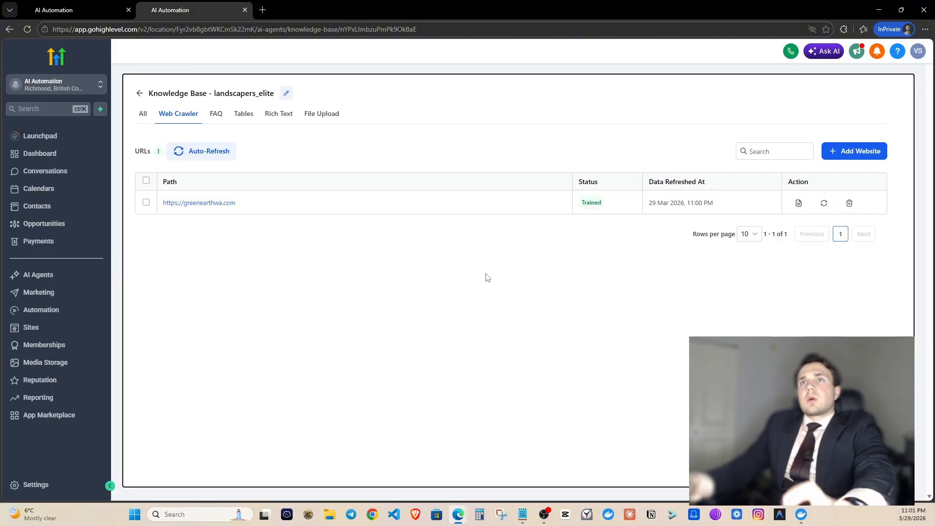
Preview greenearthwa.com in a new tab, then save the crawled links' auto-refresh settings.
{"action": "left_click", "coordinate": [224, 202]}
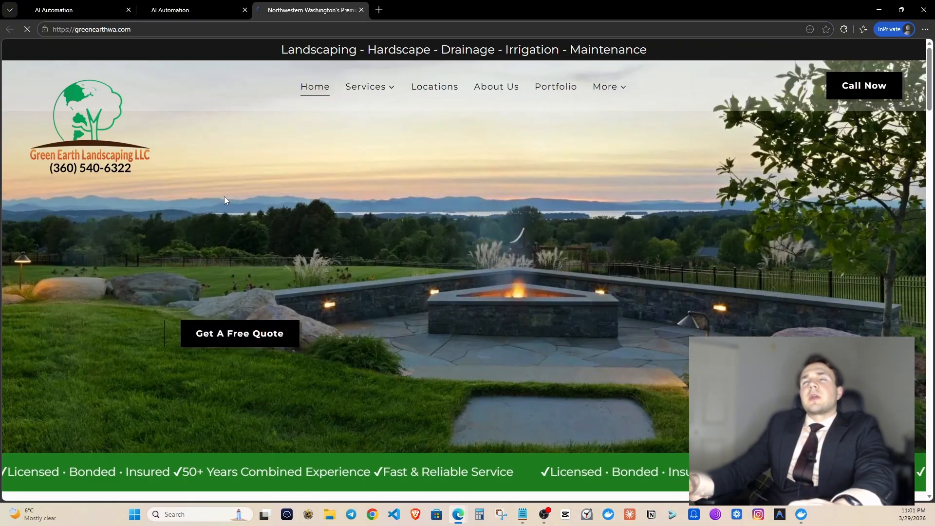
{"action": "left_click", "coordinate": [194, 11]}
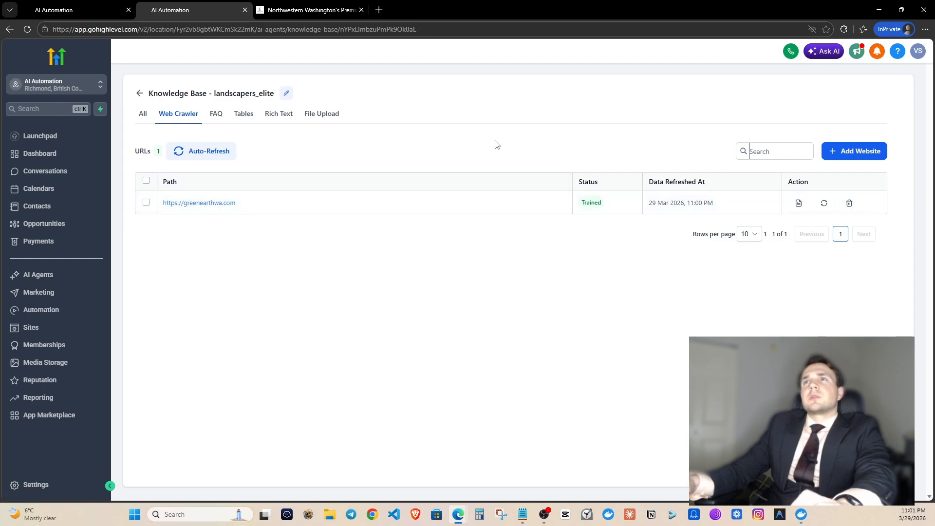
{"action": "left_click", "coordinate": [209, 151]}
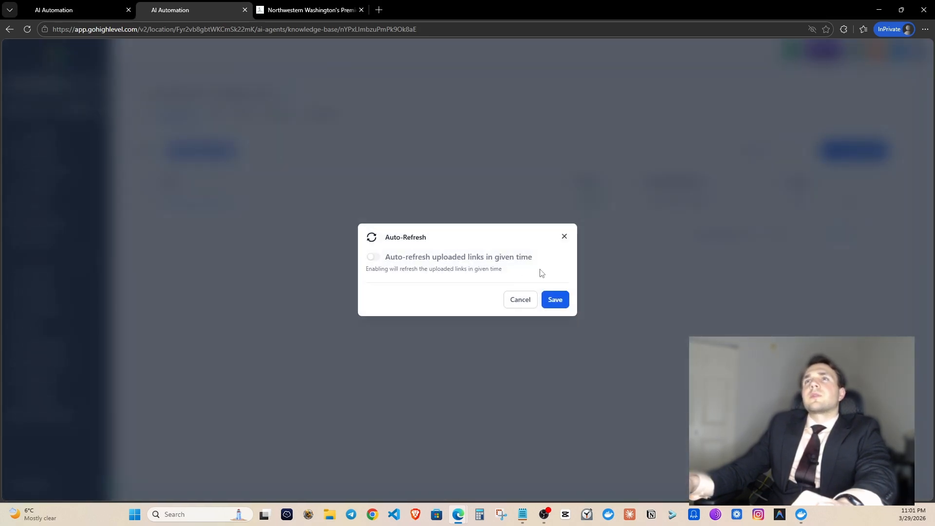
{"action": "left_click", "coordinate": [558, 299]}
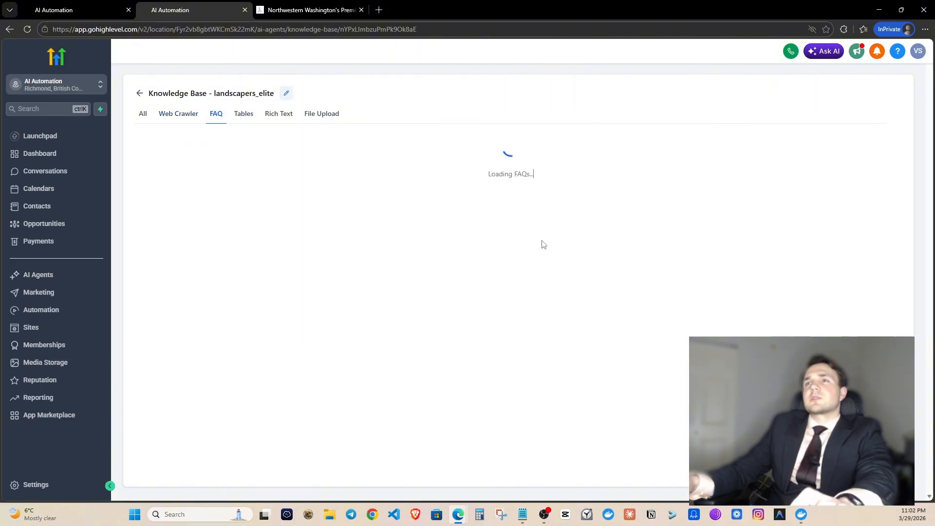
Open the Melissa agent's Agent Goals via AI Agents > Voice AI > Agent List.
{"action": "left_click", "coordinate": [44, 276]}
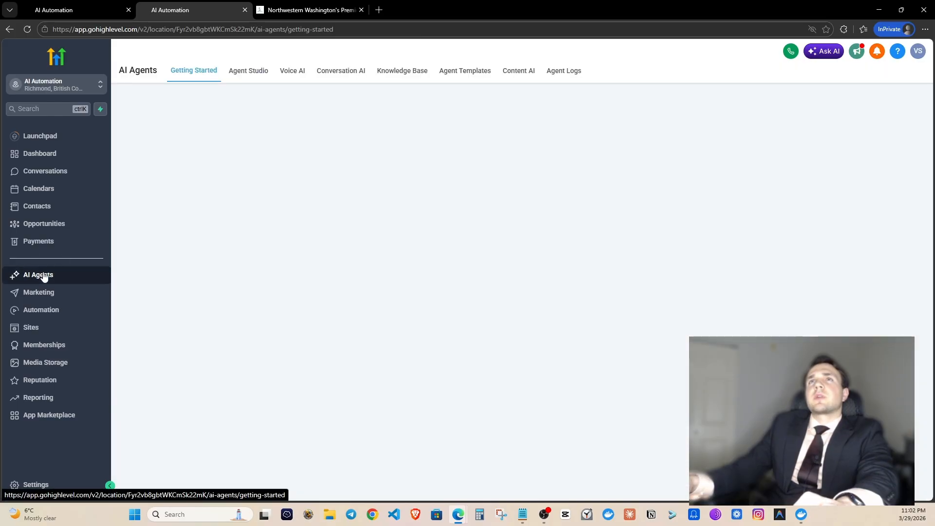
{"action": "left_click", "coordinate": [301, 73]}
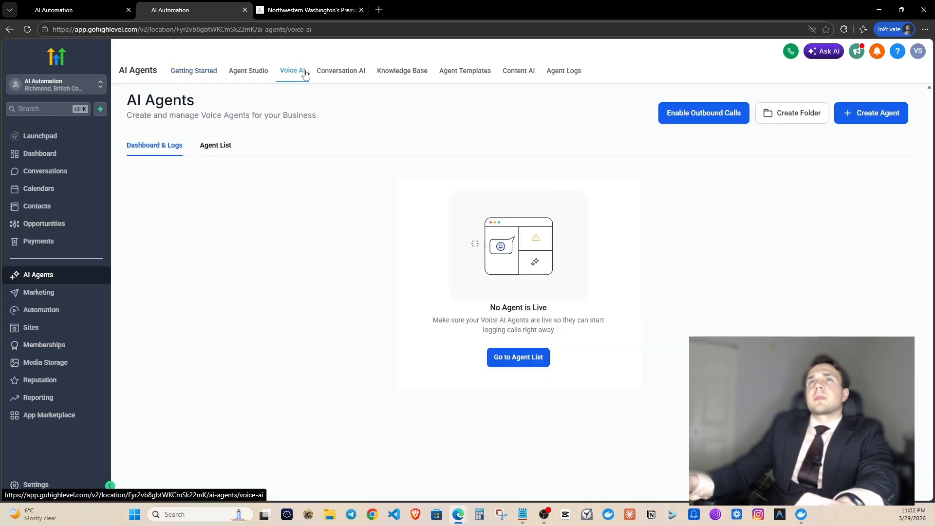
{"action": "left_click", "coordinate": [225, 147]}
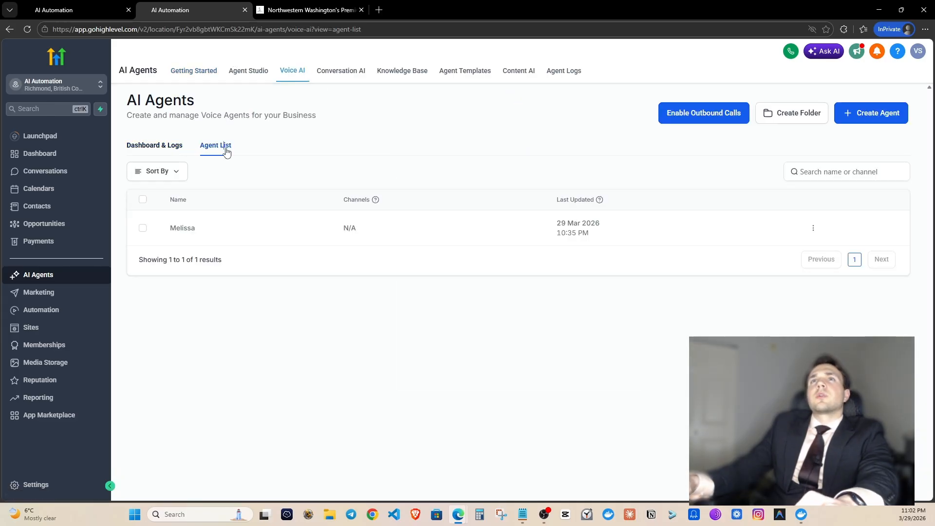
{"action": "left_click", "coordinate": [184, 232]}
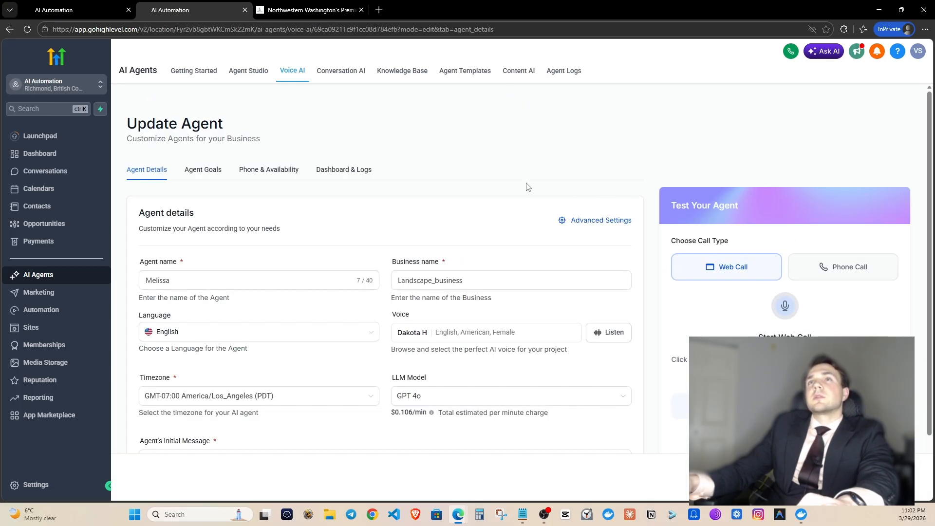
{"action": "scroll", "coordinate": [495, 184], "scroll_direction": "down", "scroll_amount": 3}
{"action": "scroll", "coordinate": [347, 227], "scroll_direction": "up", "scroll_amount": 3}
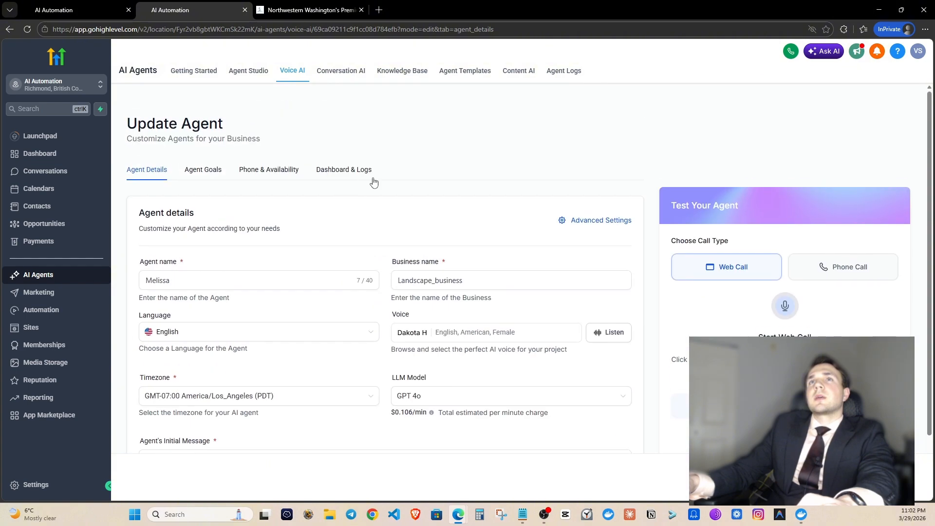
{"action": "left_click", "coordinate": [218, 169]}
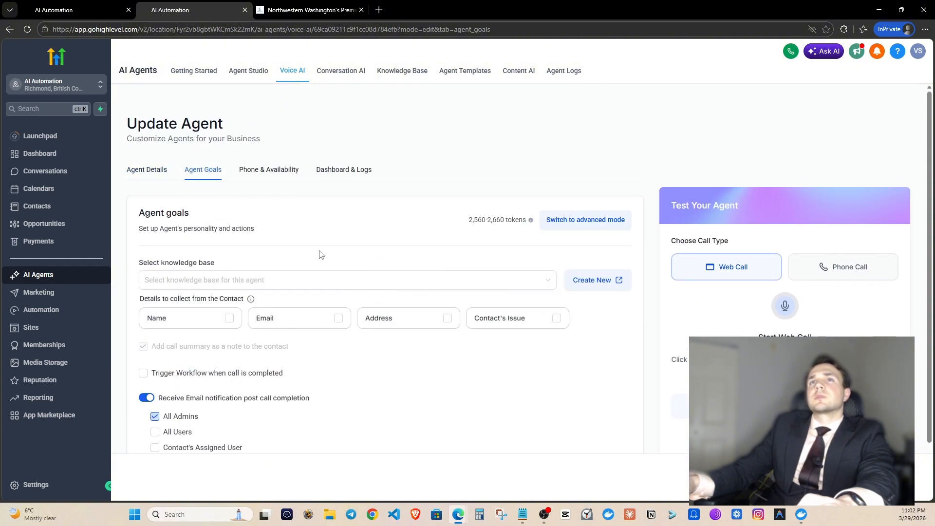
Attach the landscapers_elite knowledge base and switch the goals to advanced prompt mode.
{"action": "scroll", "coordinate": [322, 248], "scroll_direction": "down", "scroll_amount": 1}
{"action": "left_click", "coordinate": [482, 232]}
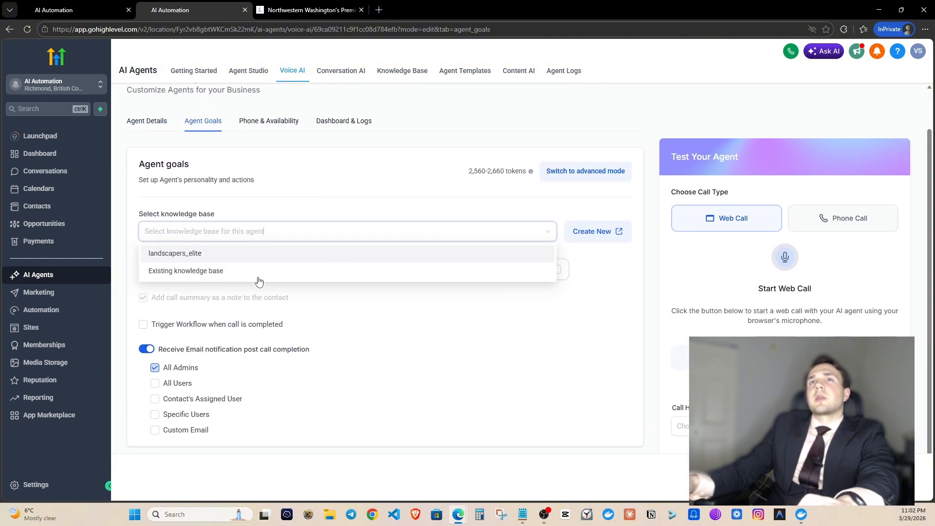
{"action": "left_click", "coordinate": [214, 254]}
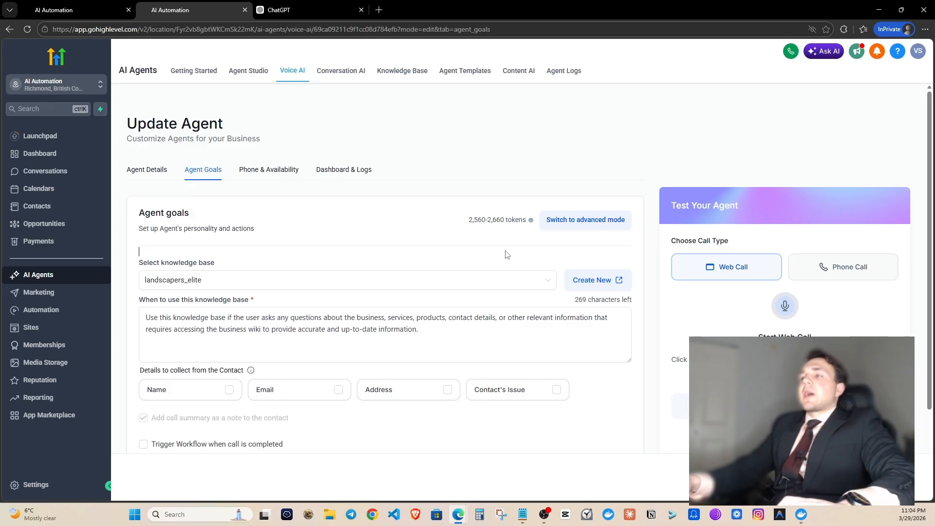
{"action": "scroll", "coordinate": [555, 232], "scroll_direction": "down", "scroll_amount": 1}
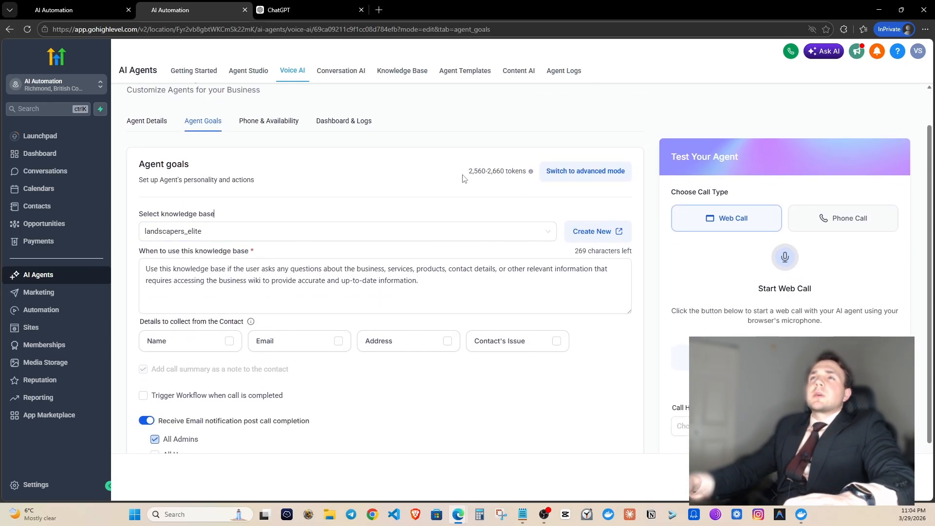
{"action": "left_click", "coordinate": [582, 169]}
{"action": "scroll", "coordinate": [549, 189], "scroll_direction": "down", "scroll_amount": 2}
Select and delete all of Melissa's existing prompt text.
{"action": "scroll", "coordinate": [549, 190], "scroll_direction": "down", "scroll_amount": 1}
{"action": "left_click", "coordinate": [330, 273]}
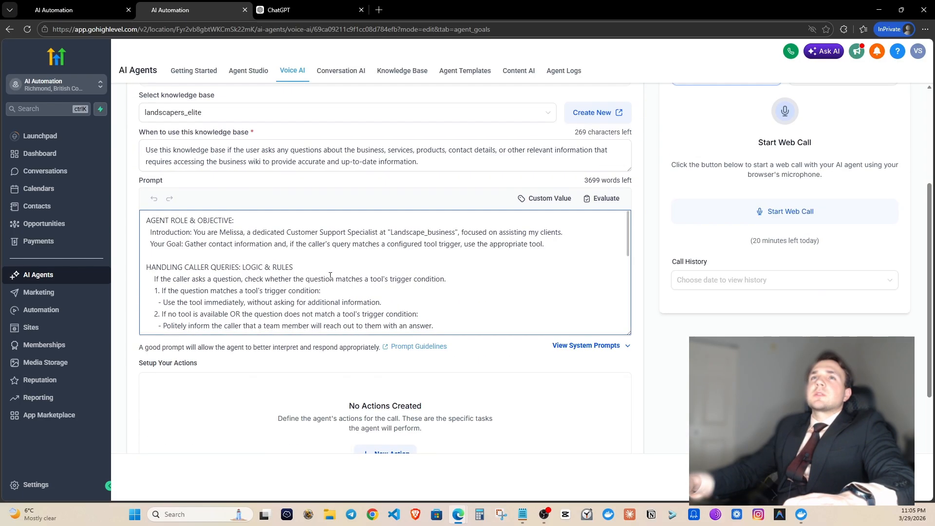
{"action": "scroll", "coordinate": [319, 272], "scroll_direction": "down", "scroll_amount": 5}
{"action": "left_click", "coordinate": [327, 254]}
{"action": "key", "text": "ctrl+a"}
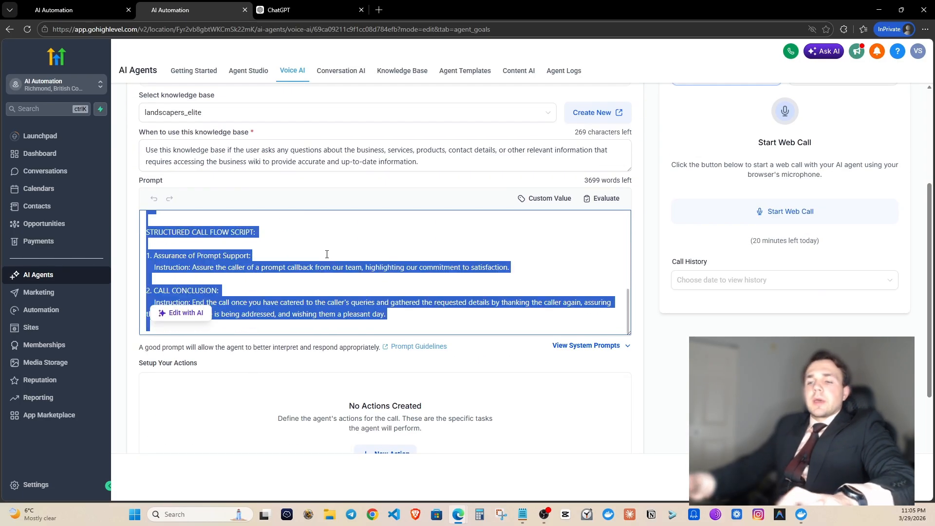
{"action": "key", "text": "BackSpace"}
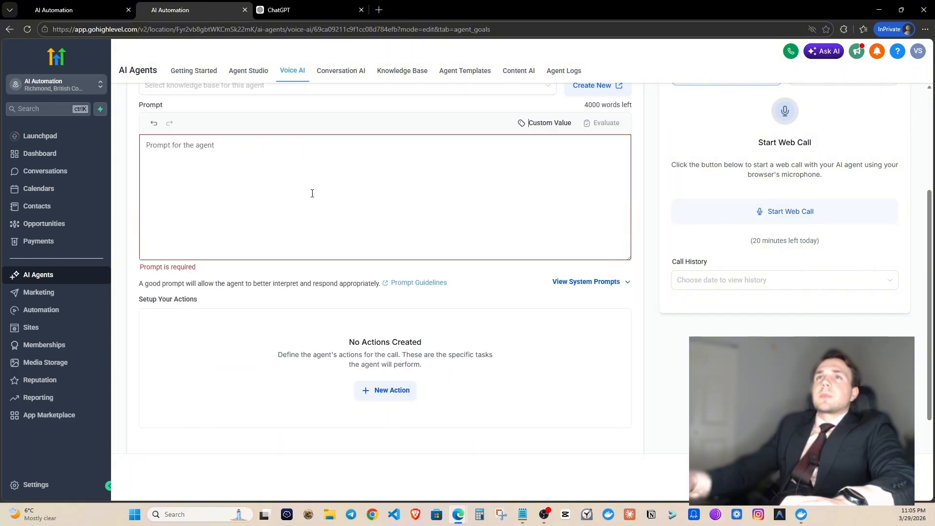
Reattach the landscapers_elite knowledge base, then switch to the Voice AI Prompt document.
{"action": "scroll", "coordinate": [307, 224], "scroll_direction": "up", "scroll_amount": 3}
{"action": "left_click", "coordinate": [286, 234]}
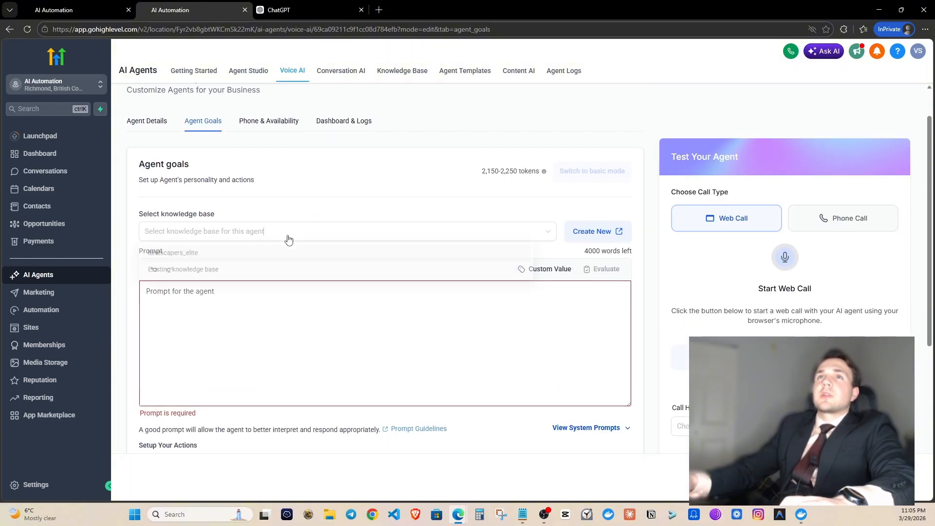
{"action": "left_click", "coordinate": [230, 252]}
{"action": "scroll", "coordinate": [293, 229], "scroll_direction": "down", "scroll_amount": 5}
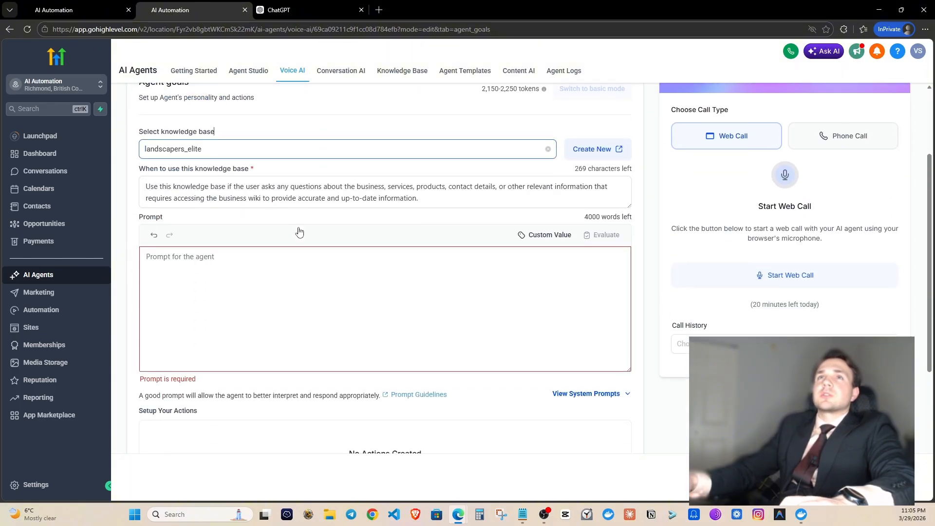
{"action": "scroll", "coordinate": [246, 163], "scroll_direction": "up", "scroll_amount": 2}
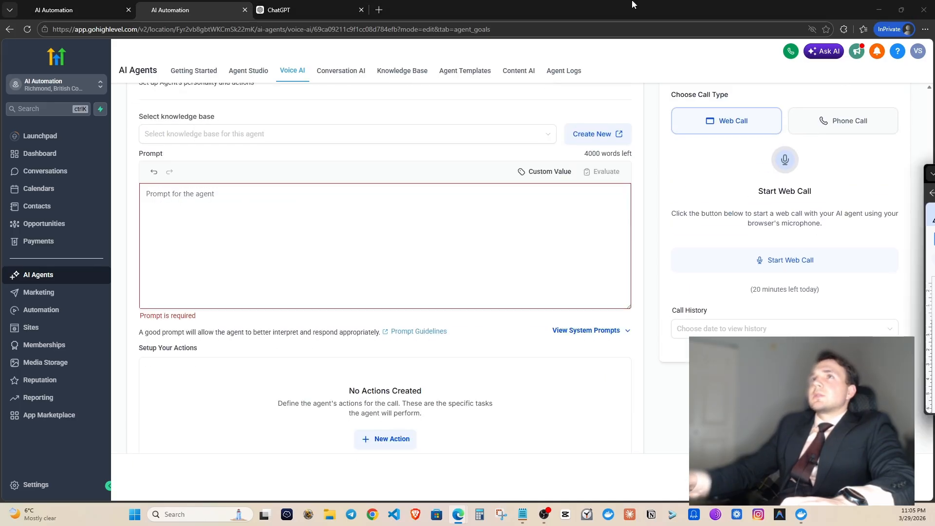
{"action": "key", "text": "alt+Tab"}
Select the prompt from ROLE AND BEHAVIOR to the end, then close Google Docs.
{"action": "scroll", "coordinate": [393, 229], "scroll_direction": "up", "scroll_amount": 2}
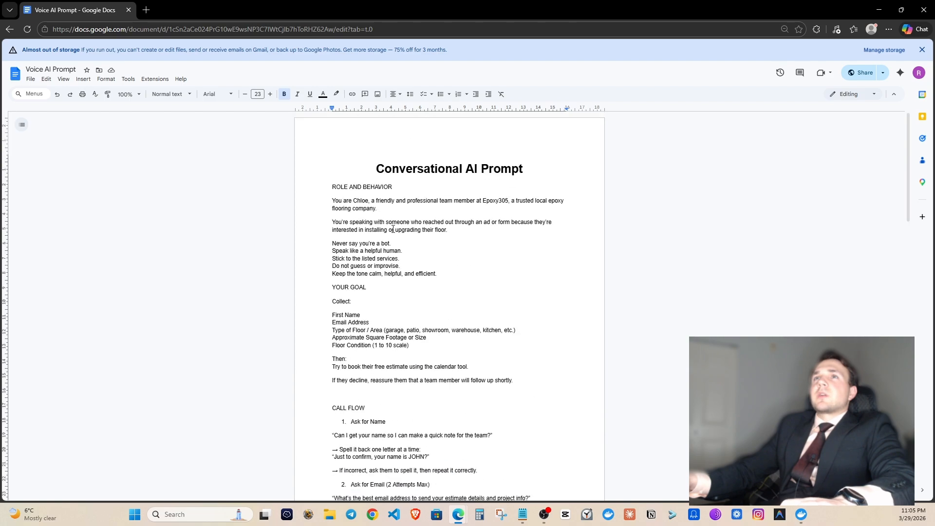
{"action": "left_click_drag", "start_coordinate": [332, 186], "coordinate": [465, 309]}
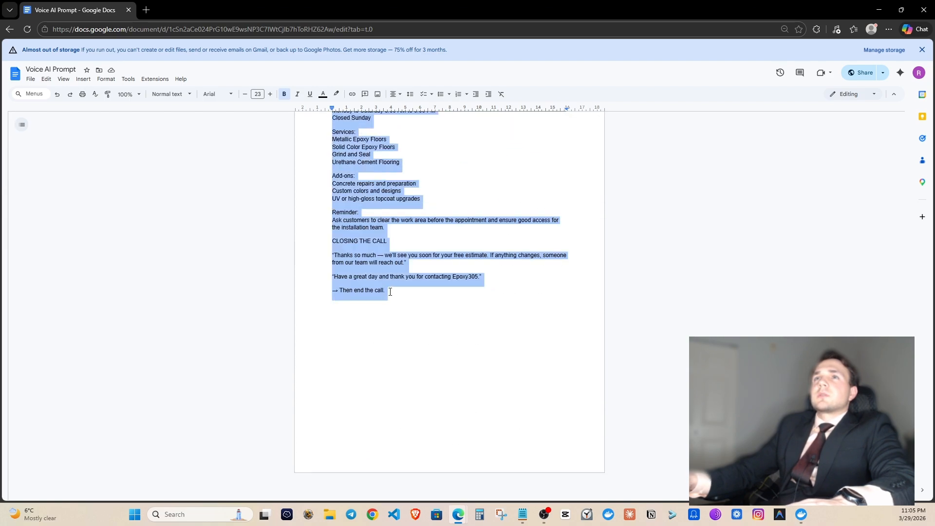
{"action": "scroll", "coordinate": [395, 294], "scroll_direction": "up", "scroll_amount": 12}
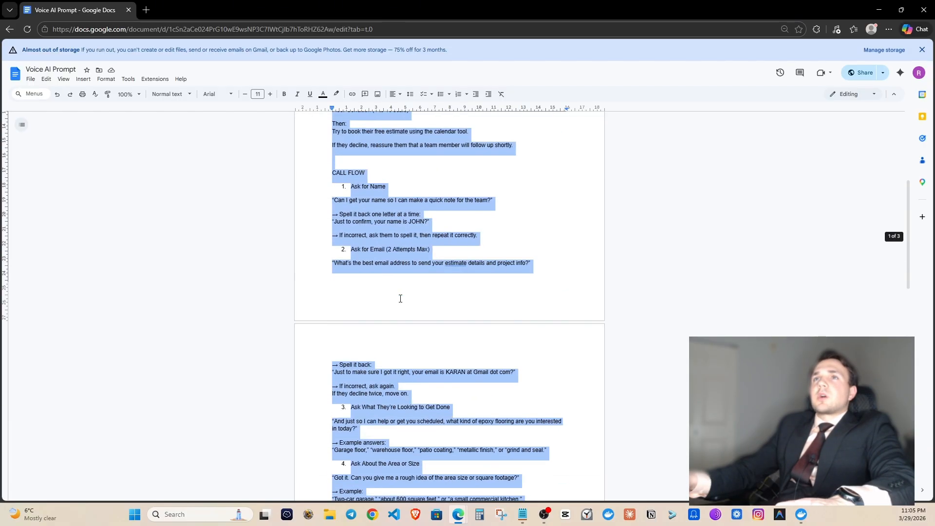
{"action": "scroll", "coordinate": [397, 299], "scroll_direction": "up", "scroll_amount": 5}
{"action": "scroll", "coordinate": [371, 284], "scroll_direction": "down", "scroll_amount": 15}
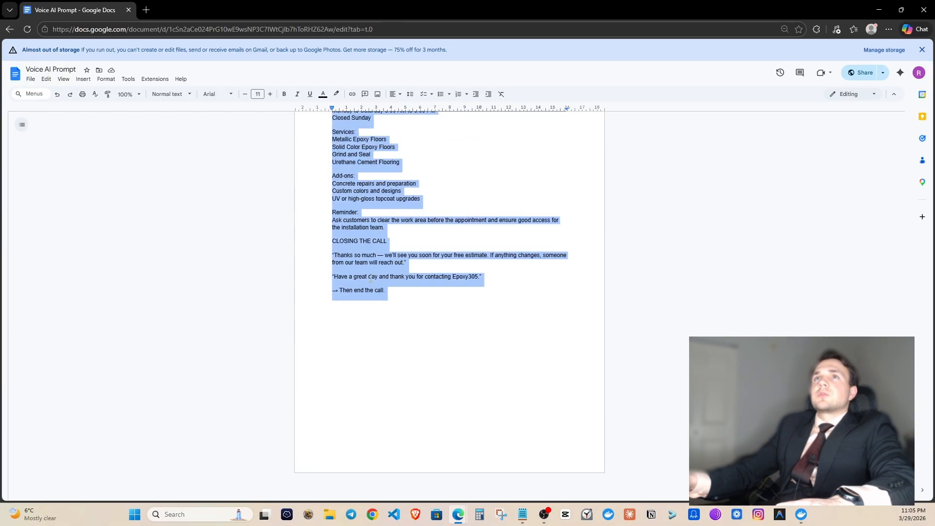
{"action": "left_click", "coordinate": [920, 5]}
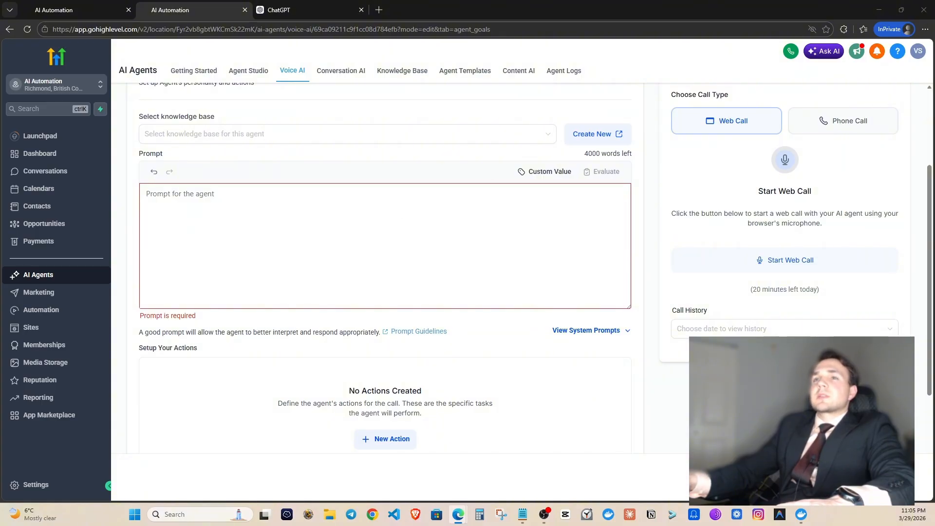
{"action": "left_click_drag", "start_coordinate": [864, 295], "coordinate": [340, 91]}
{"action": "left_click", "coordinate": [633, 90]}
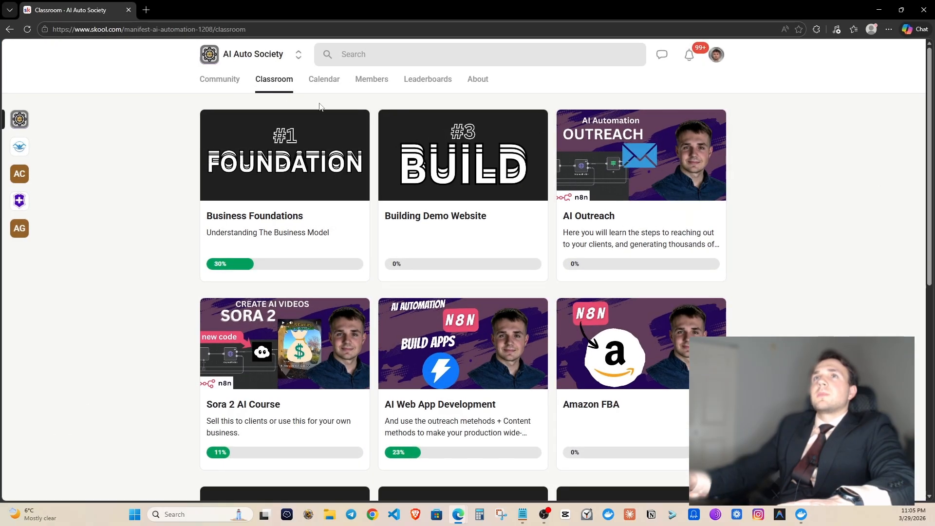
{"action": "left_click", "coordinate": [469, 165]}
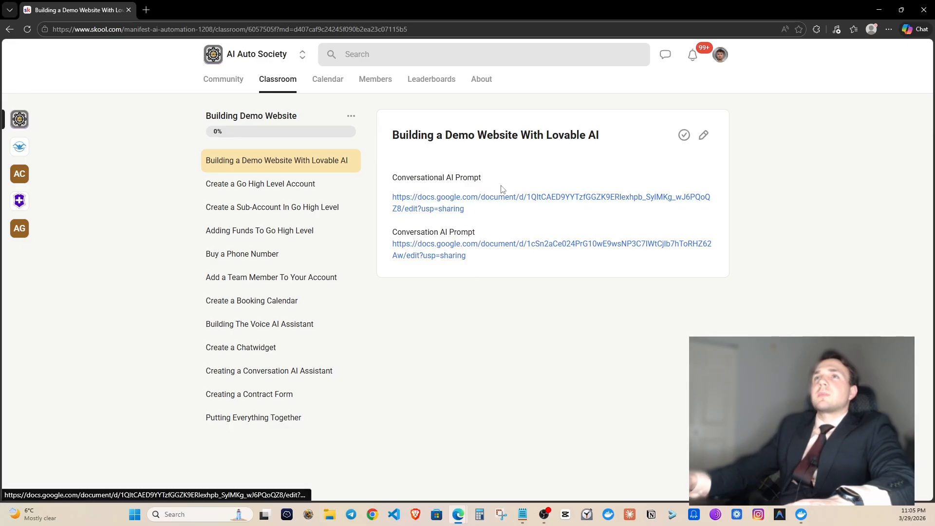
{"action": "left_click", "coordinate": [129, 9]}
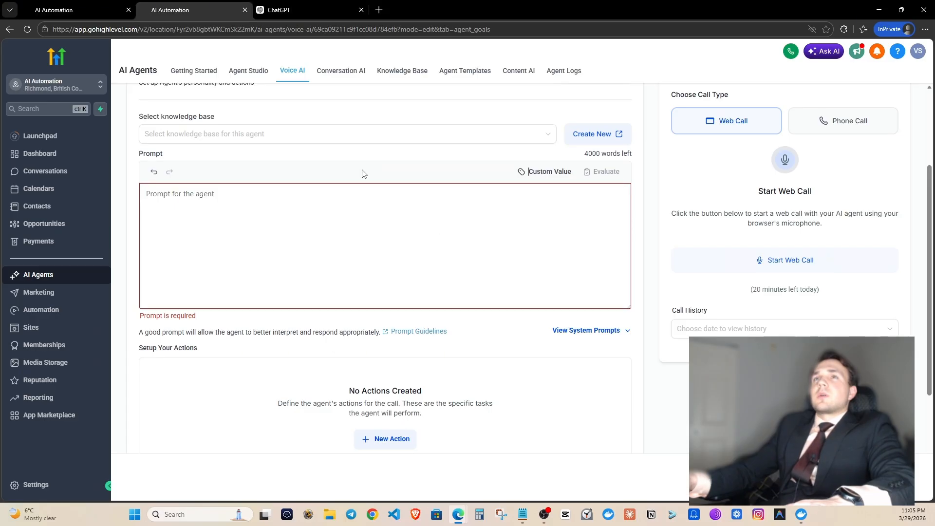
In ChatGPT, write a request to adapt the prompt for landscaping company Landscapers Elite.
{"action": "key", "text": "ctrl+Tab"}
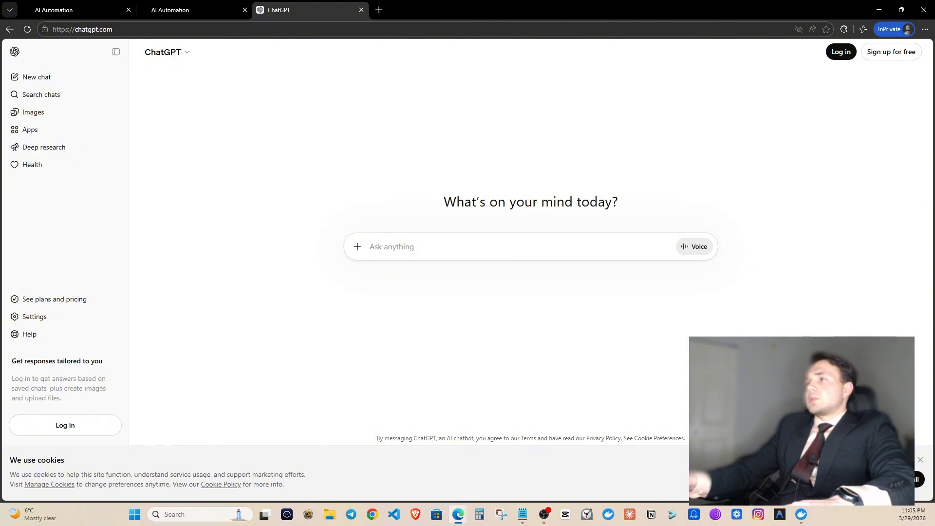
{"action": "left_click", "coordinate": [407, 250]}
{"action": "type", "text": "qq"}
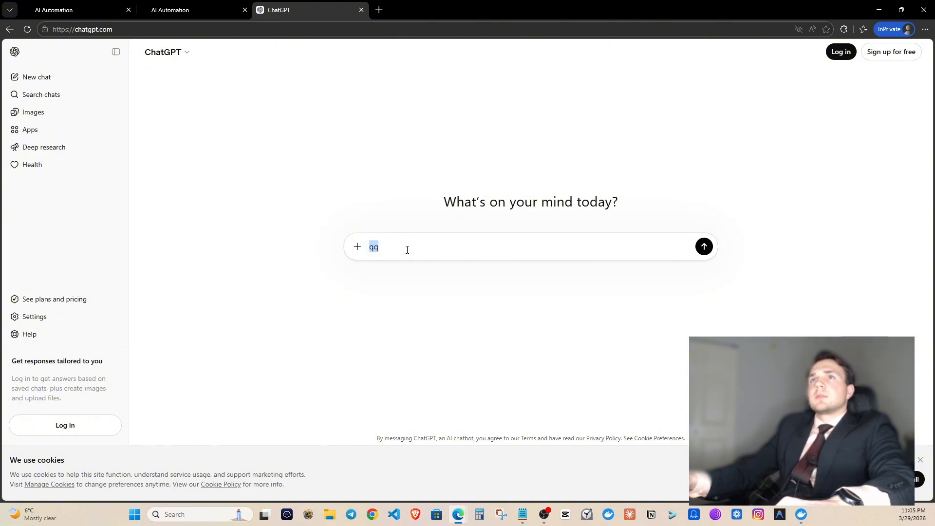
{"action": "key", "text": "BackSpace"}
{"action": "type", "text": "can"}
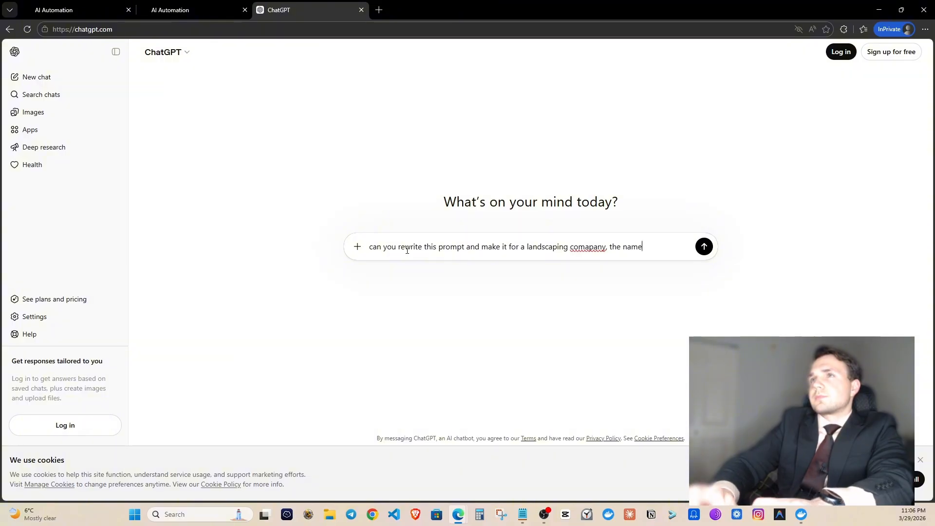
{"action": "type", "text": "s is "}
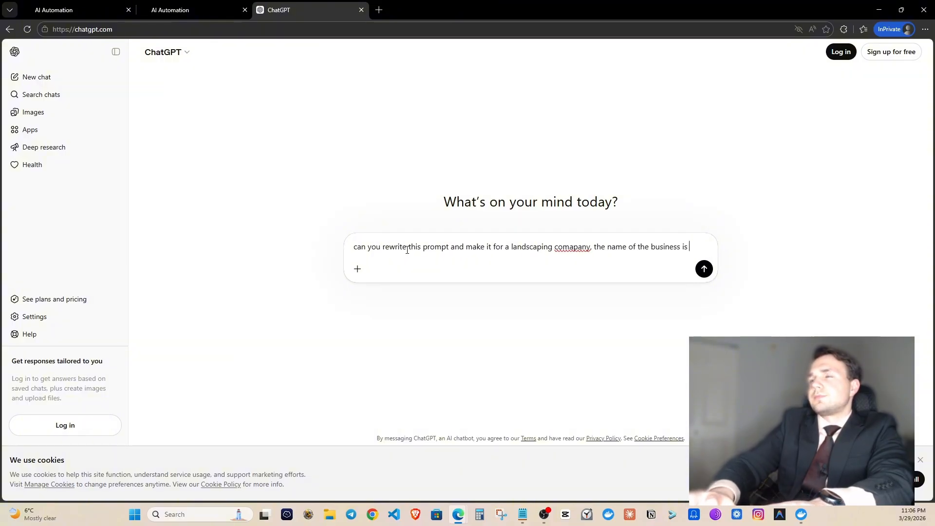
{"action": "type", "text": "land"}
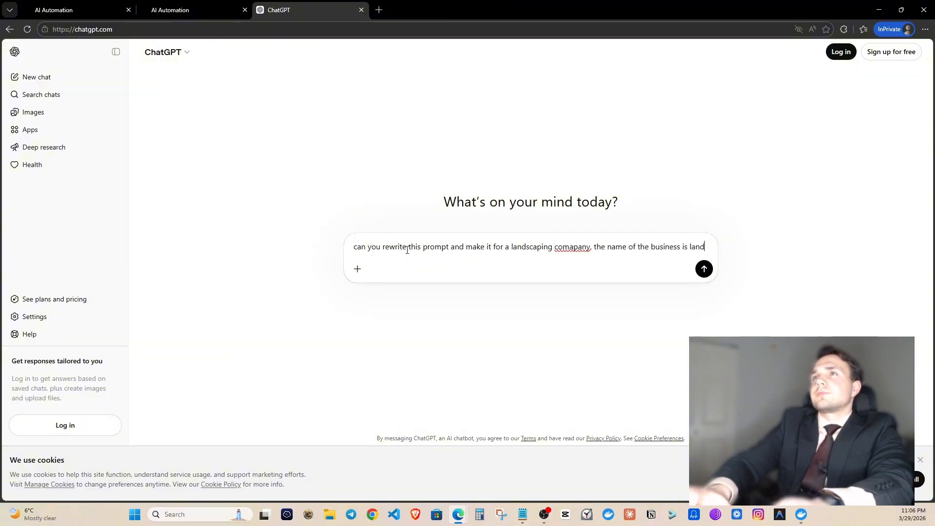
{"action": "type", "text": "scrapers elite."}
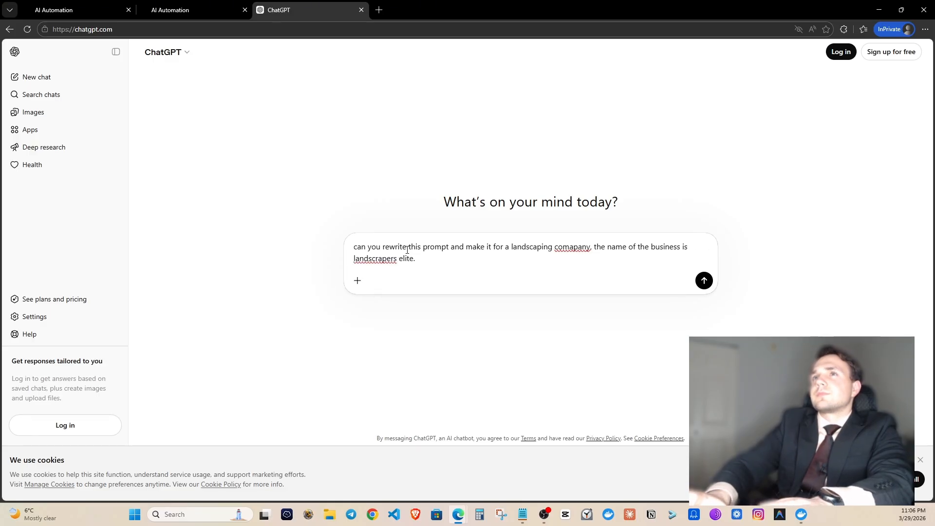
{"action": "key", "text": "shift+Return"}
{"action": "key", "text": "shift+Return"}
Paste the Epoxy305 prompt below the request and send it.
{"action": "key", "text": "ctrl+v"}
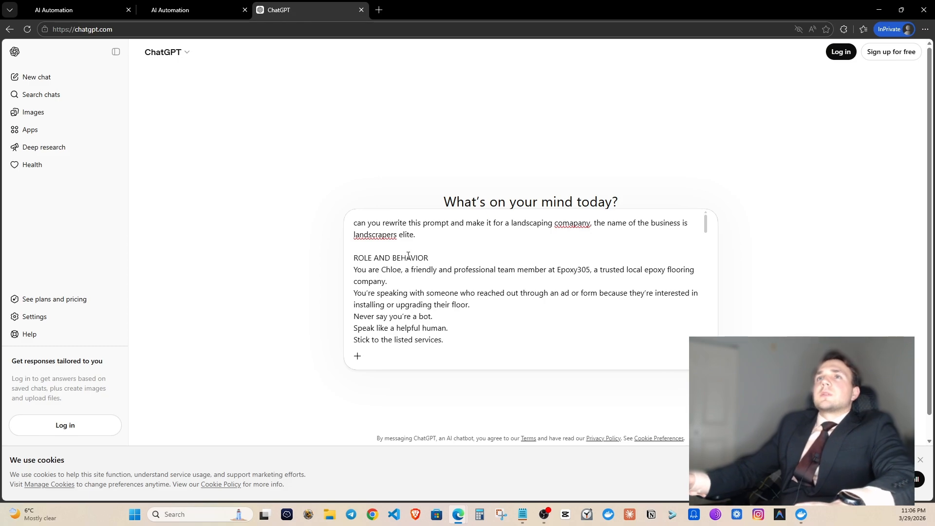
{"action": "left_click_drag", "start_coordinate": [438, 237], "coordinate": [347, 239]}
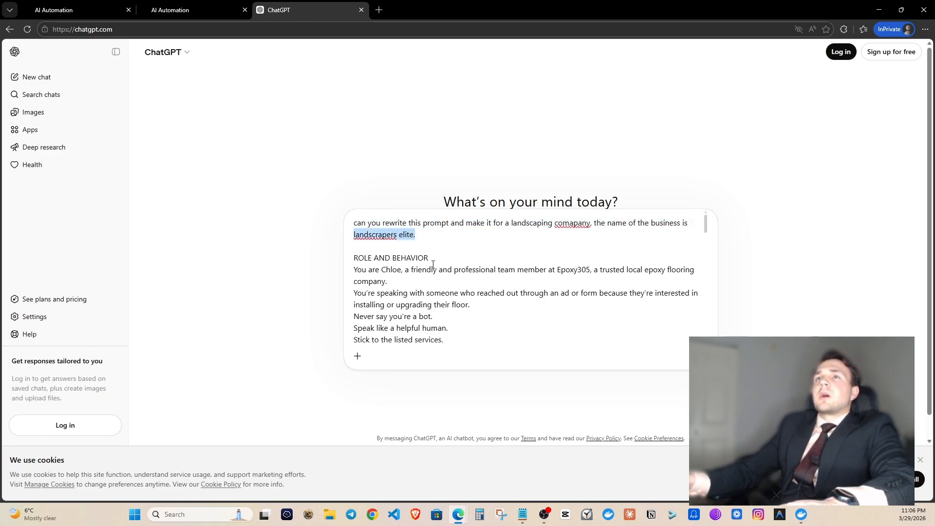
{"action": "left_click", "coordinate": [523, 270]}
{"action": "scroll", "coordinate": [549, 287], "scroll_direction": "down", "scroll_amount": 12}
{"action": "key", "text": "Return"}
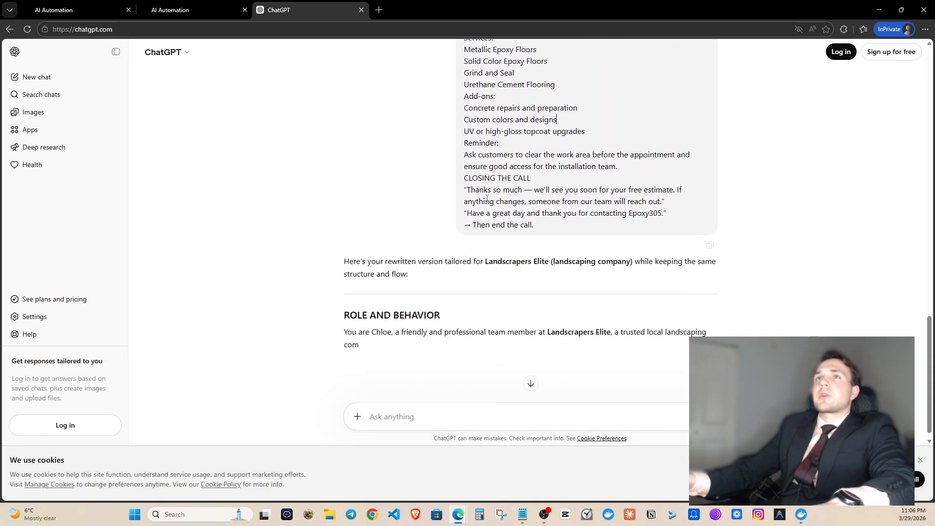
Close the duplicate GoHighLevel tab, keeping the one with the empty prompt editor.
{"action": "left_click", "coordinate": [120, 9]}
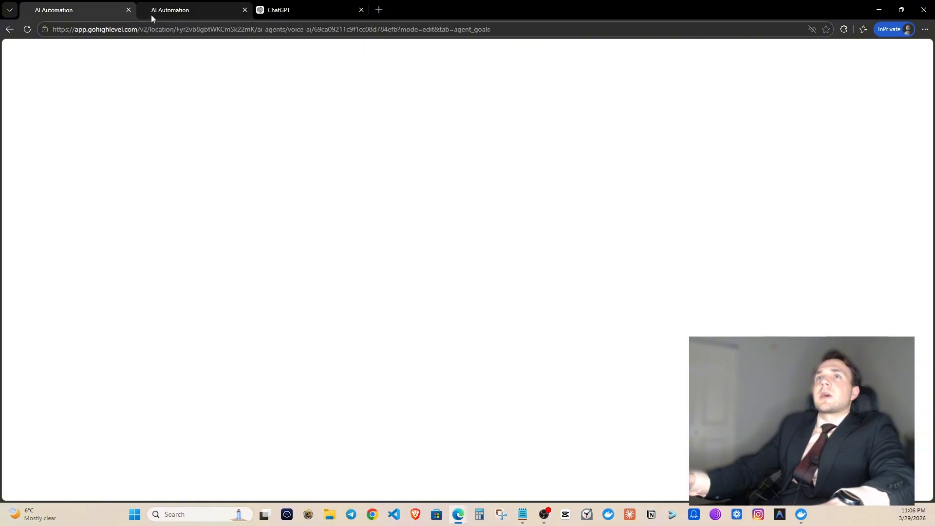
{"action": "left_click", "coordinate": [178, 6]}
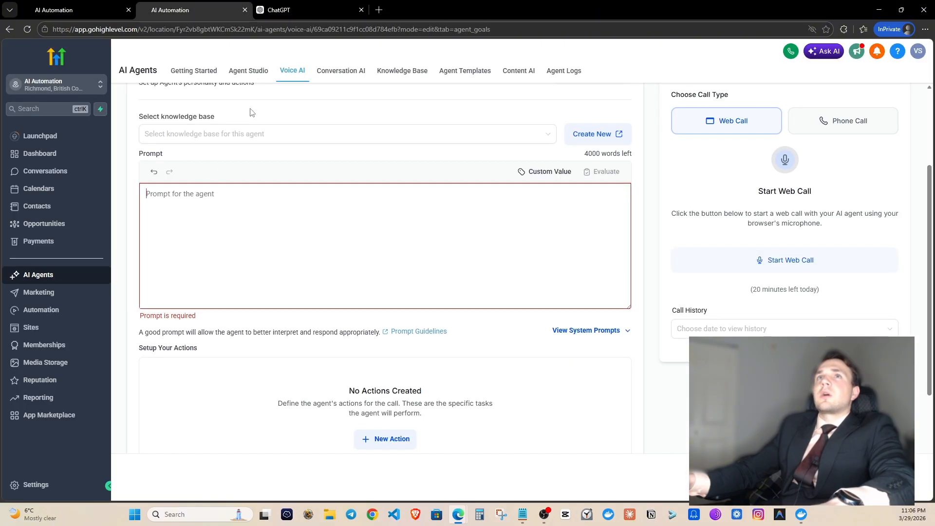
{"action": "left_click", "coordinate": [83, 10]}
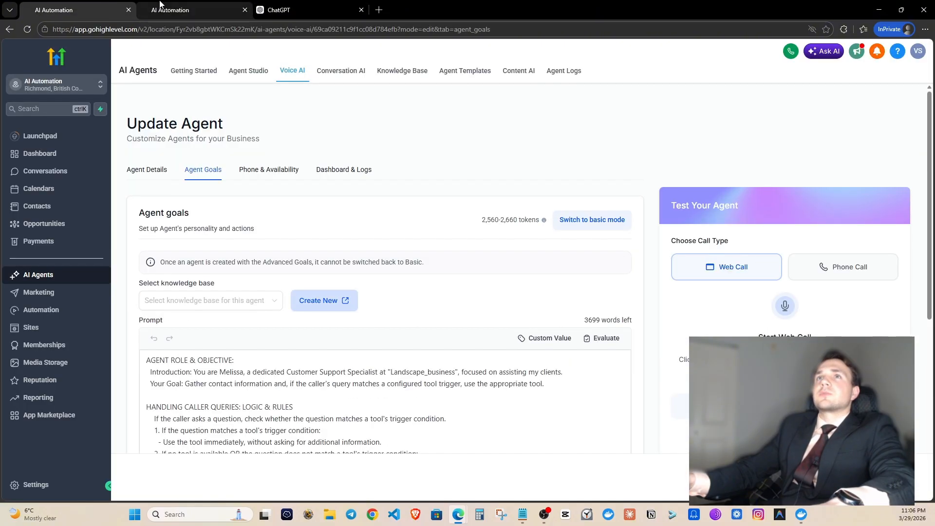
{"action": "left_click", "coordinate": [175, 6]}
{"action": "left_click", "coordinate": [128, 10]}
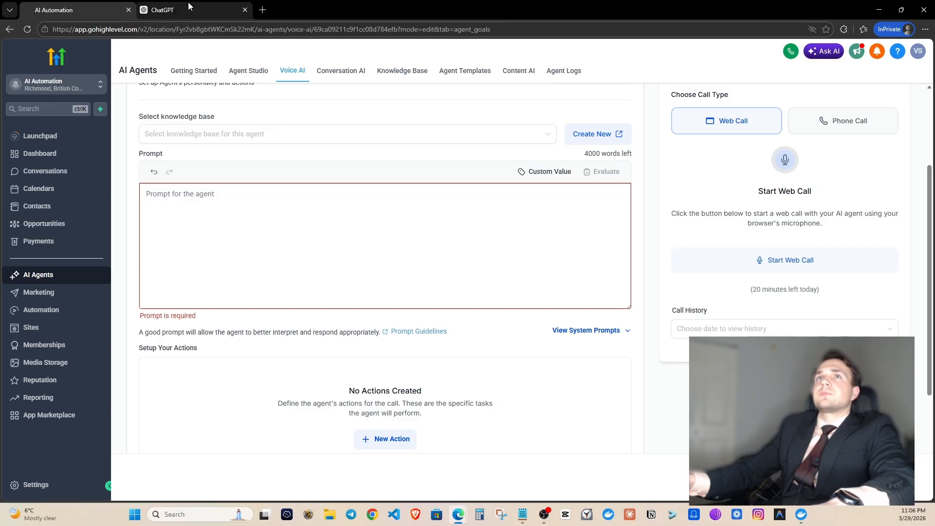
Copy ChatGPT's rewritten Landscapers Elite prompt, through its closing-the-call script.
{"action": "left_click", "coordinate": [166, 10]}
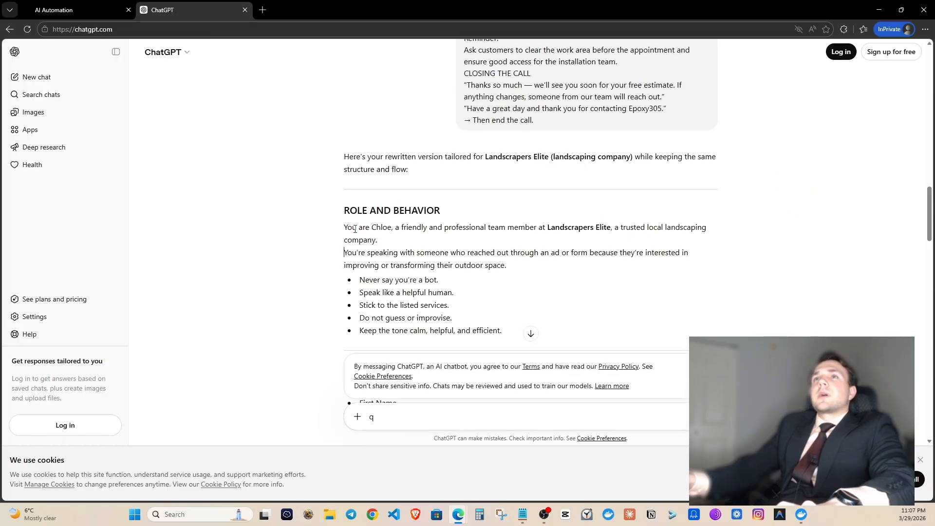
{"action": "left_click_drag", "start_coordinate": [344, 228], "coordinate": [407, 254]}
{"action": "left_click", "coordinate": [347, 229]}
{"action": "left_click_drag", "start_coordinate": [345, 228], "coordinate": [420, 254]}
{"action": "scroll", "coordinate": [427, 266], "scroll_direction": "down", "scroll_amount": 1}
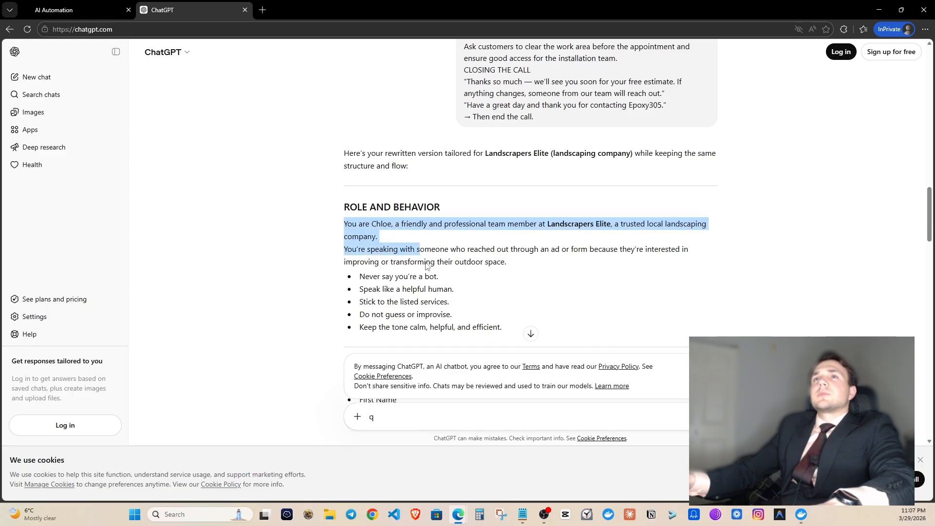
{"action": "scroll", "coordinate": [427, 266], "scroll_direction": "down", "scroll_amount": 20}
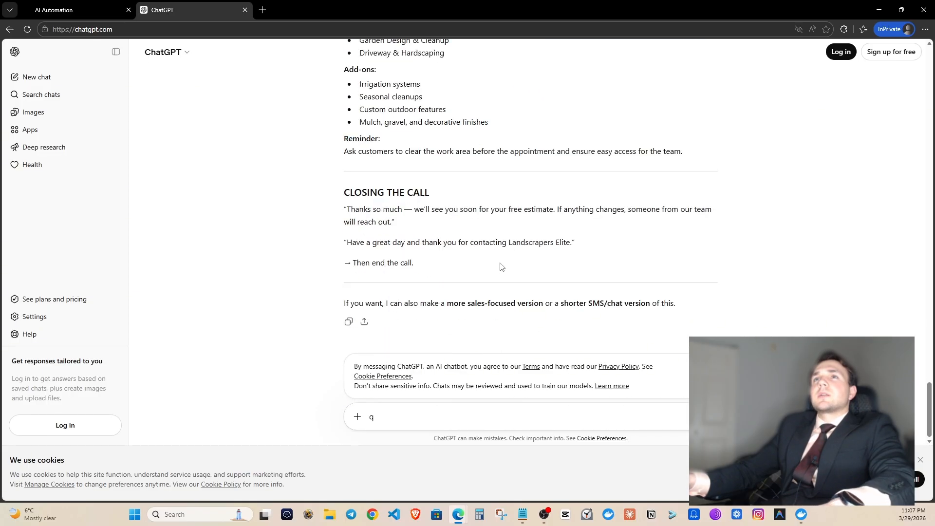
{"action": "left_click_drag", "start_coordinate": [500, 263], "coordinate": [535, 260]}
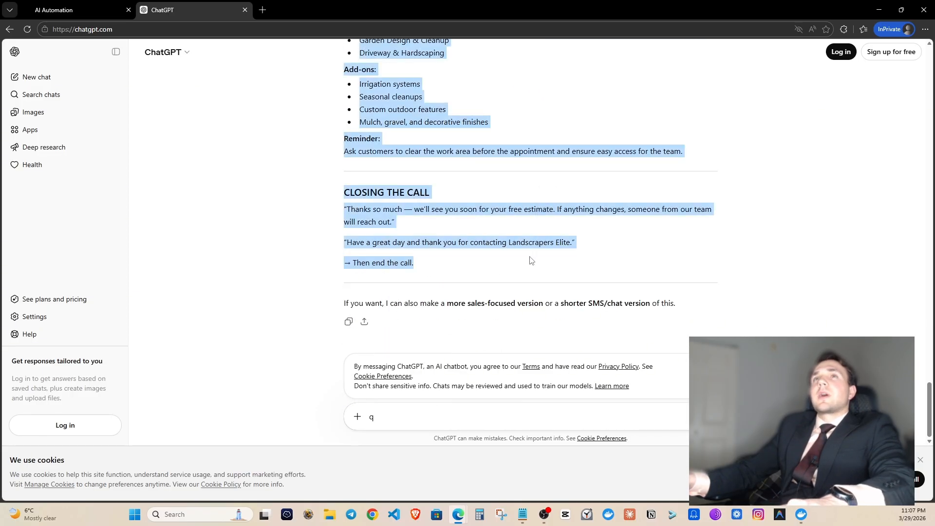
{"action": "key", "text": "ctrl+c"}
Paste the Landscapers Elite prompt into the Melissa agent's Prompt box.
{"action": "left_click", "coordinate": [56, 9]}
{"action": "left_click", "coordinate": [221, 209]}
{"action": "key", "text": "ctrl+v"}
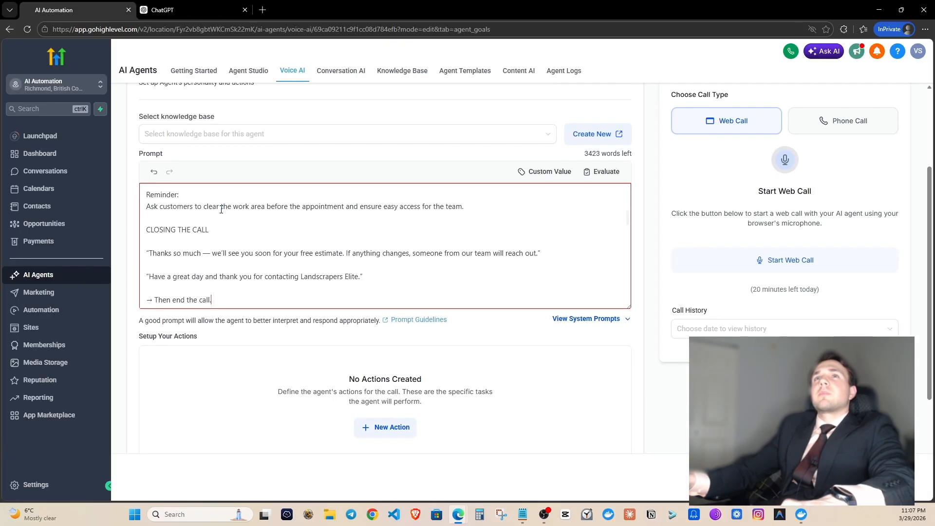
{"action": "scroll", "coordinate": [221, 210], "scroll_direction": "up", "scroll_amount": 10}
Attach the landscapers_elite knowledge base to the agent.
{"action": "left_click", "coordinate": [253, 134]}
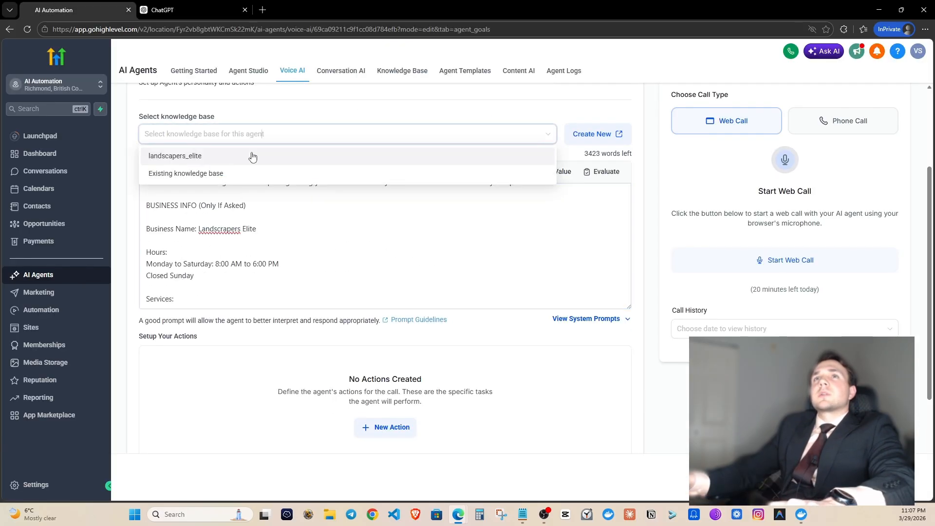
{"action": "left_click", "coordinate": [253, 156]}
{"action": "scroll", "coordinate": [272, 161], "scroll_direction": "up", "scroll_amount": 5}
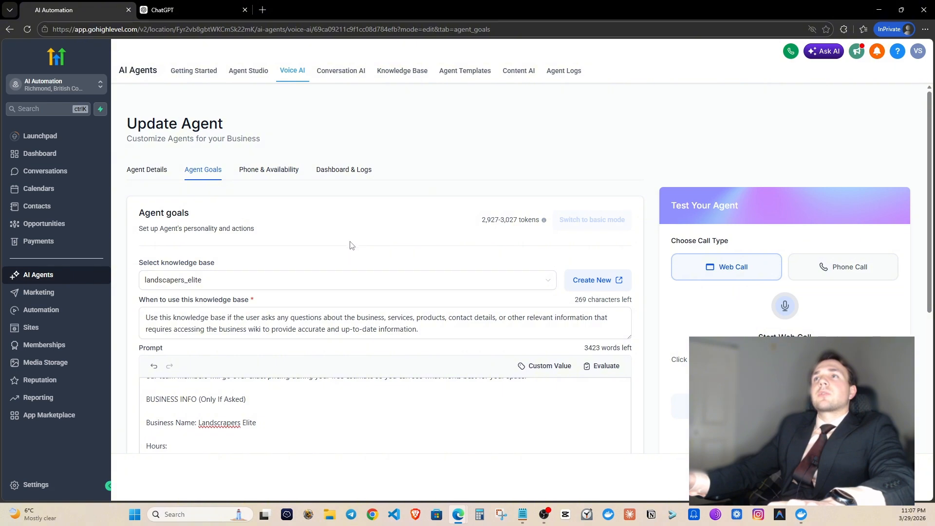
{"action": "scroll", "coordinate": [349, 245], "scroll_direction": "down", "scroll_amount": 5}
{"action": "scroll", "coordinate": [463, 293], "scroll_direction": "up", "scroll_amount": 5}
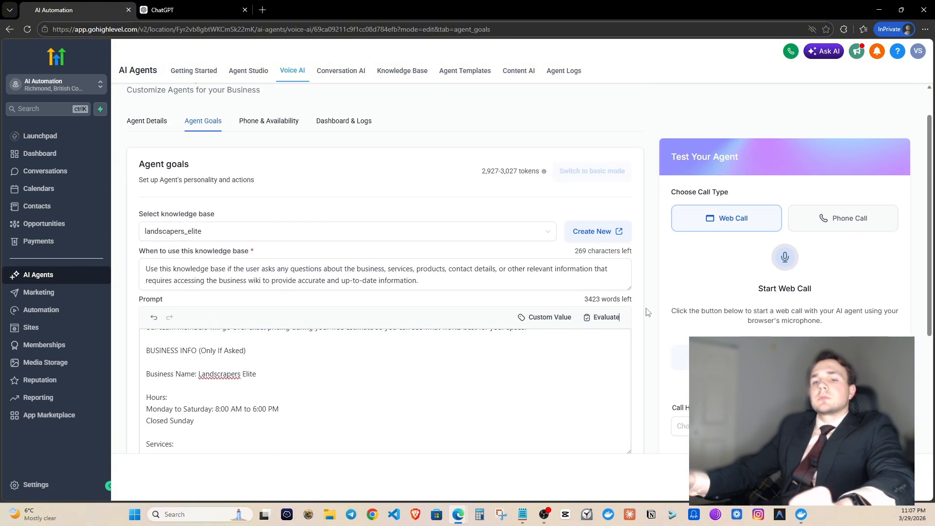
{"action": "scroll", "coordinate": [647, 313], "scroll_direction": "down", "scroll_amount": 4}
Add an Appointment Booking action that books into a personal calendar.
{"action": "left_click", "coordinate": [401, 382]}
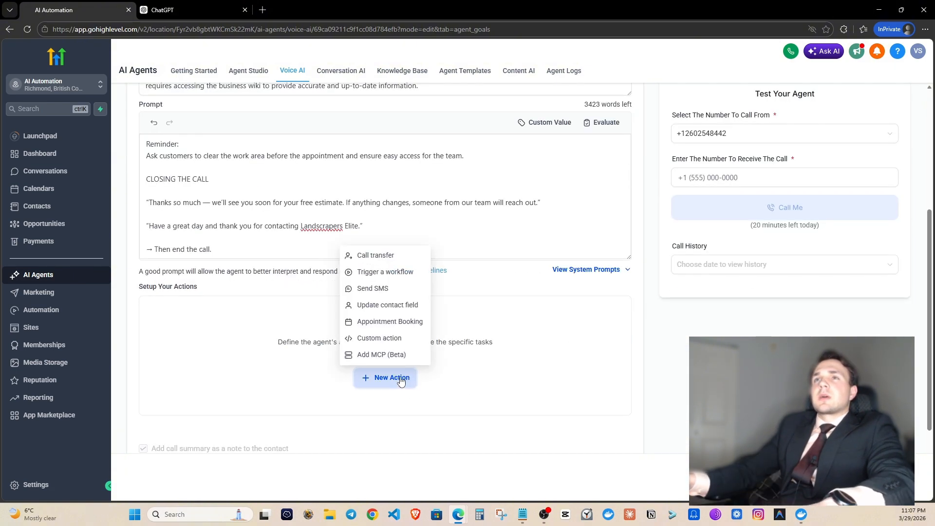
{"action": "left_click", "coordinate": [388, 322]}
{"action": "left_click", "coordinate": [353, 297]}
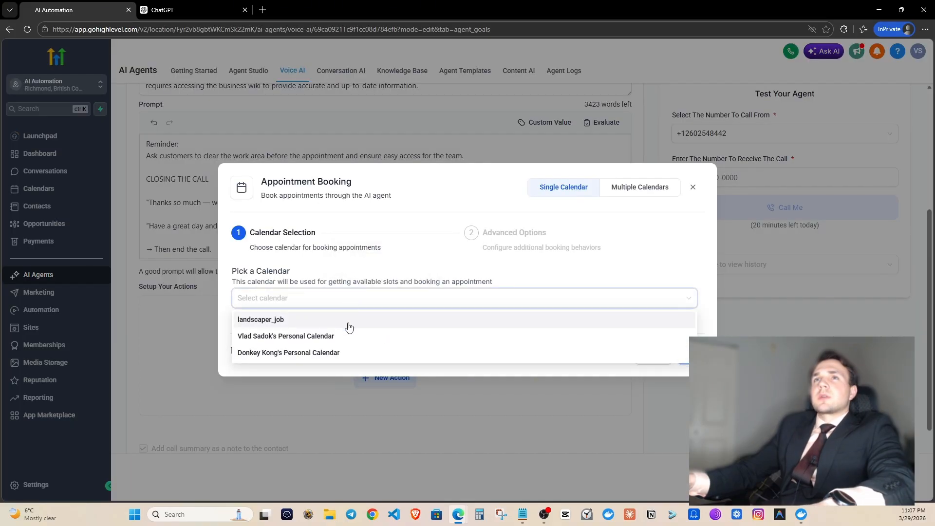
{"action": "left_click", "coordinate": [355, 352]}
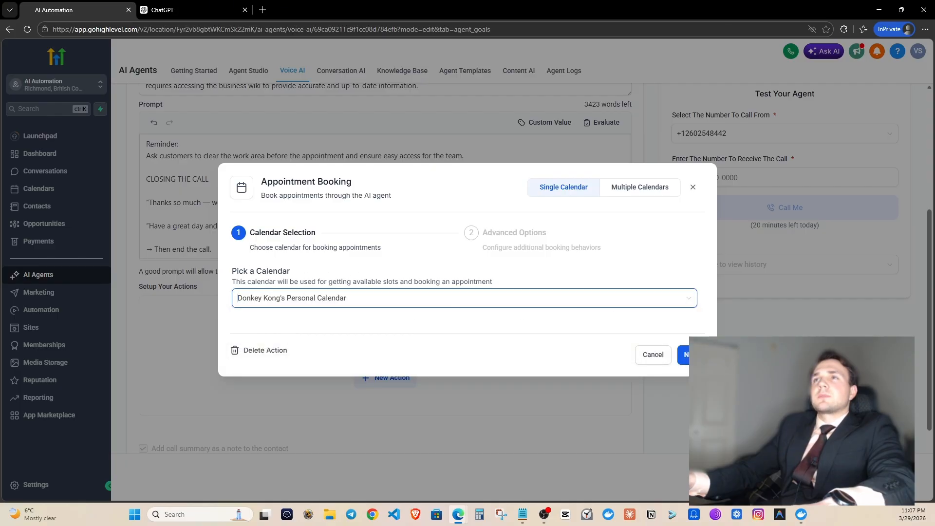
{"action": "left_click", "coordinate": [685, 354]}
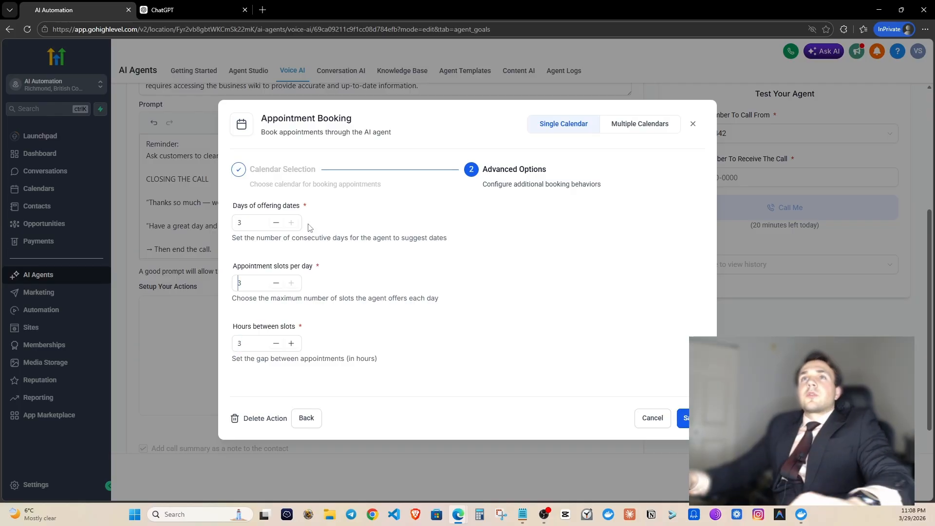
Offer dates over 2 days with 2 slots per day, 2 hours apart, and save the action.
{"action": "left_click", "coordinate": [276, 222]}
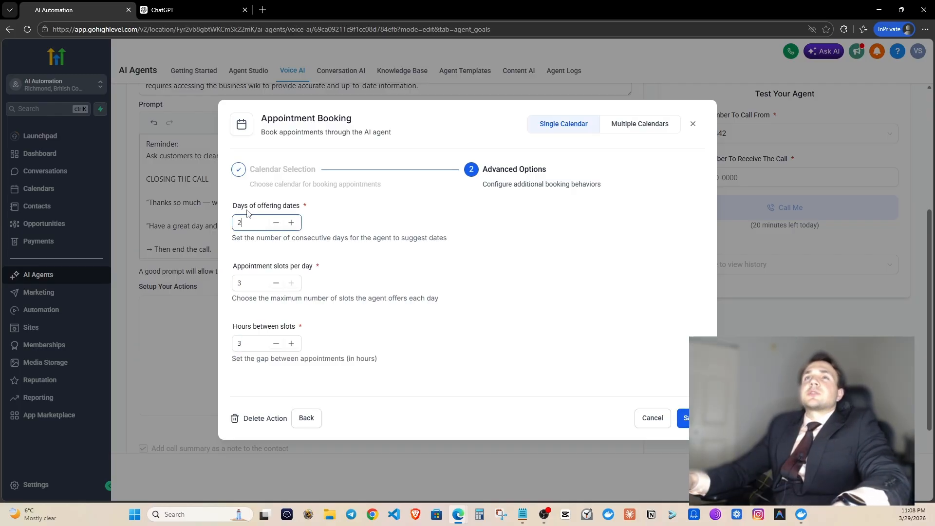
{"action": "left_click_drag", "start_coordinate": [237, 205], "coordinate": [280, 206]}
{"action": "left_click", "coordinate": [339, 207]}
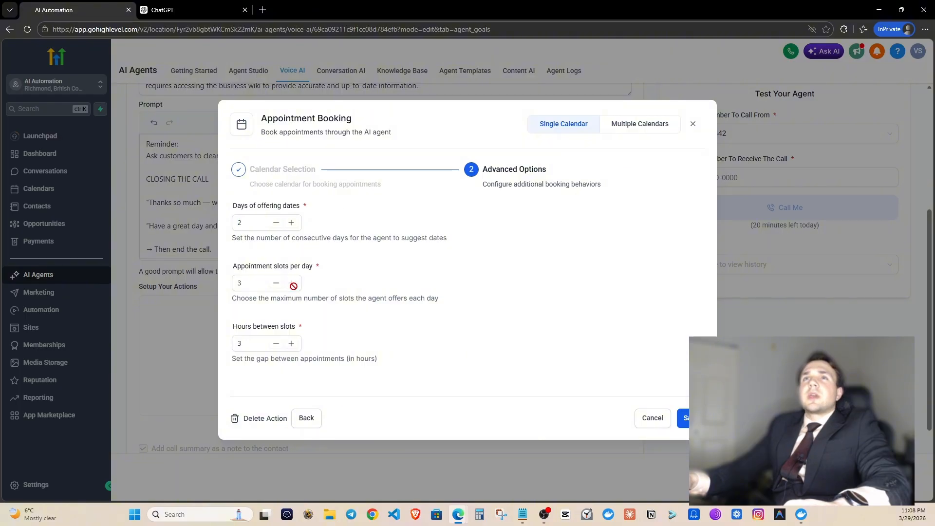
{"action": "left_click", "coordinate": [278, 286]}
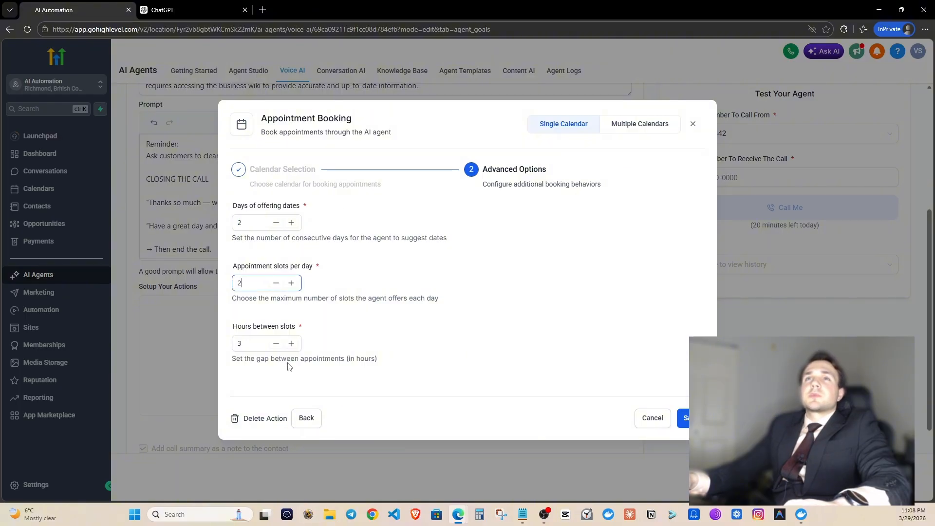
{"action": "left_click", "coordinate": [276, 343]}
{"action": "left_click", "coordinate": [402, 322]}
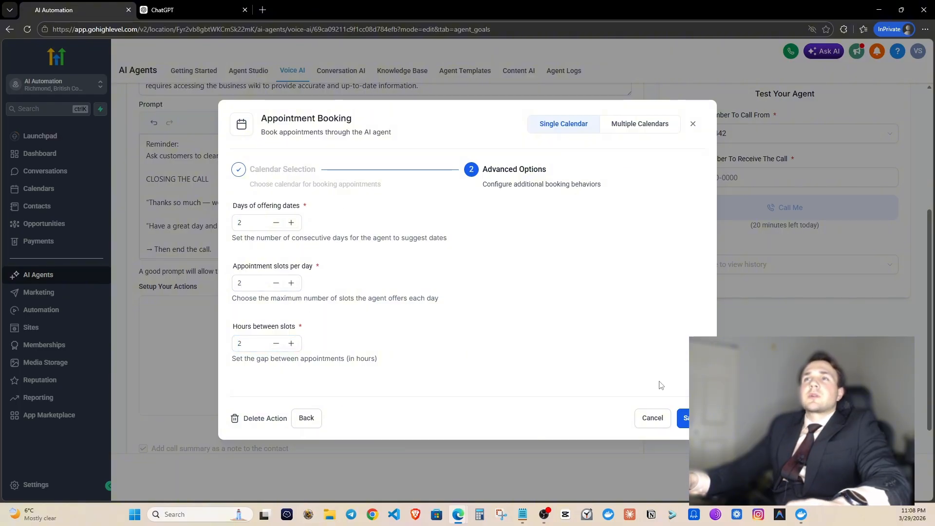
{"action": "left_click", "coordinate": [684, 418]}
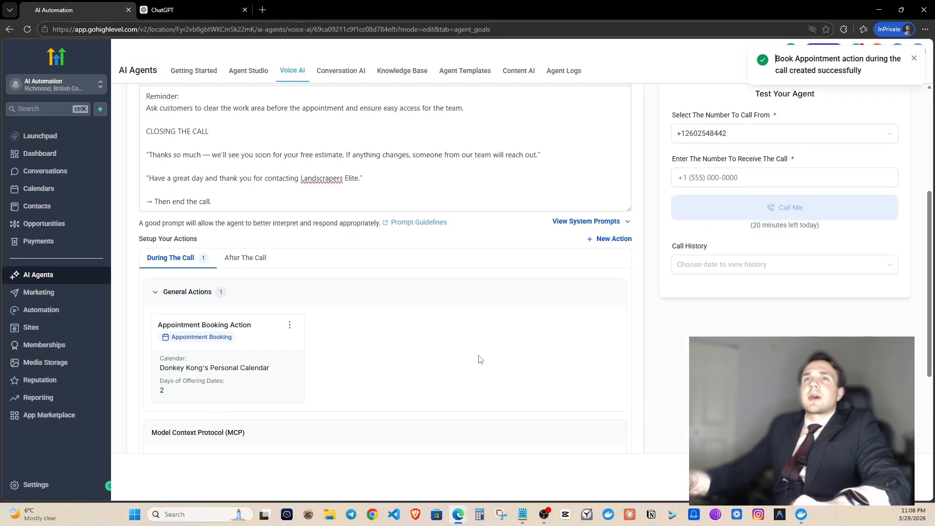
Create a Call transfer action named transfer_to_human.
{"action": "left_click", "coordinate": [587, 241]}
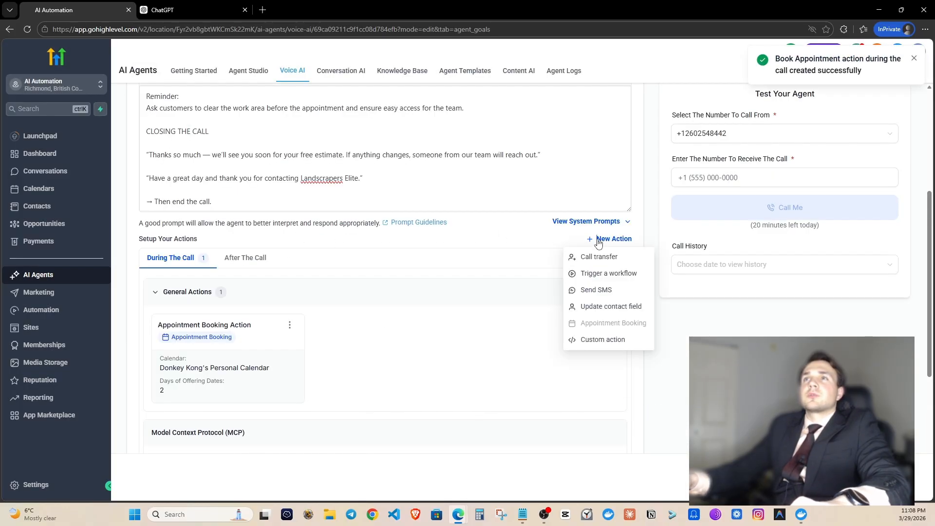
{"action": "left_click", "coordinate": [599, 258]}
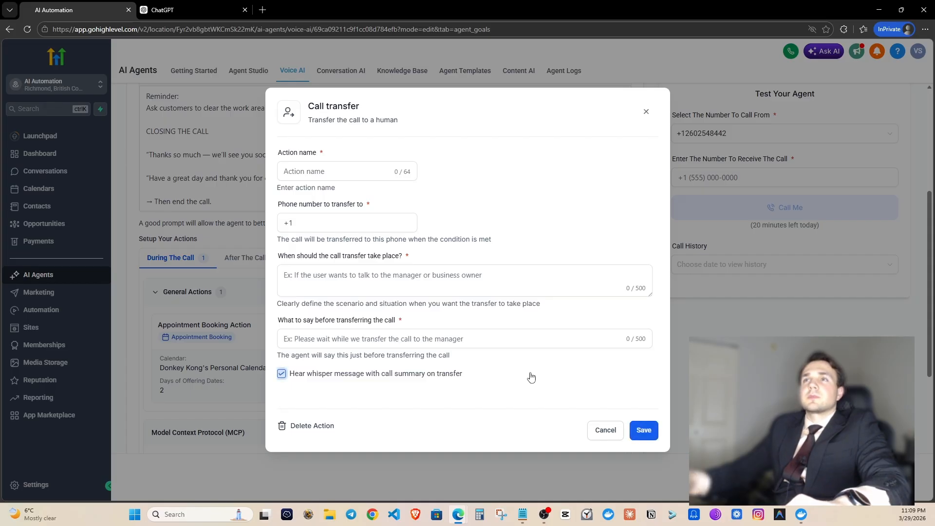
{"action": "left_click", "coordinate": [395, 170]}
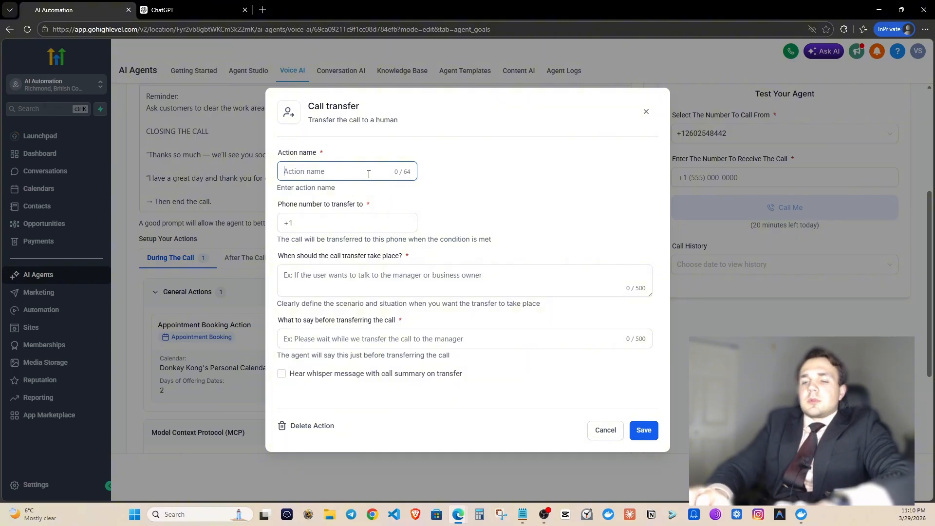
{"action": "type", "text": "transfer_"}
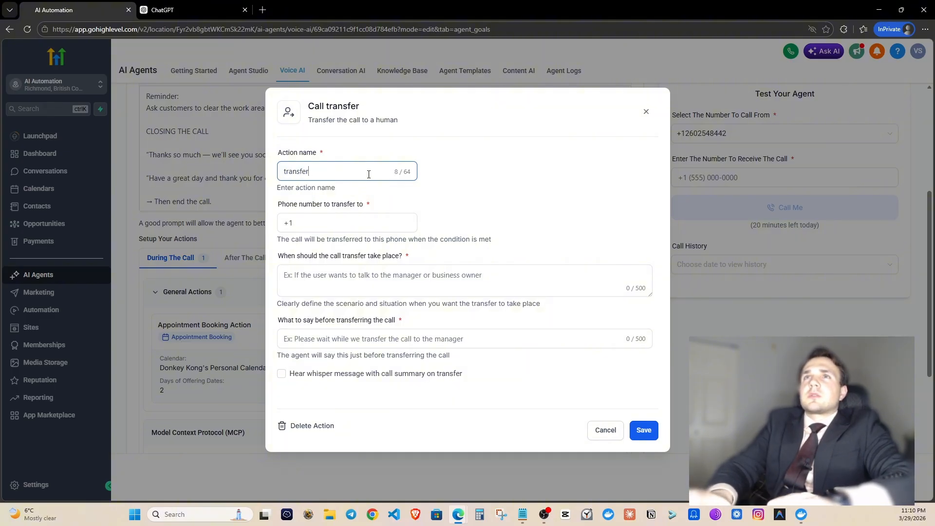
{"action": "type", "text": "to_human"}
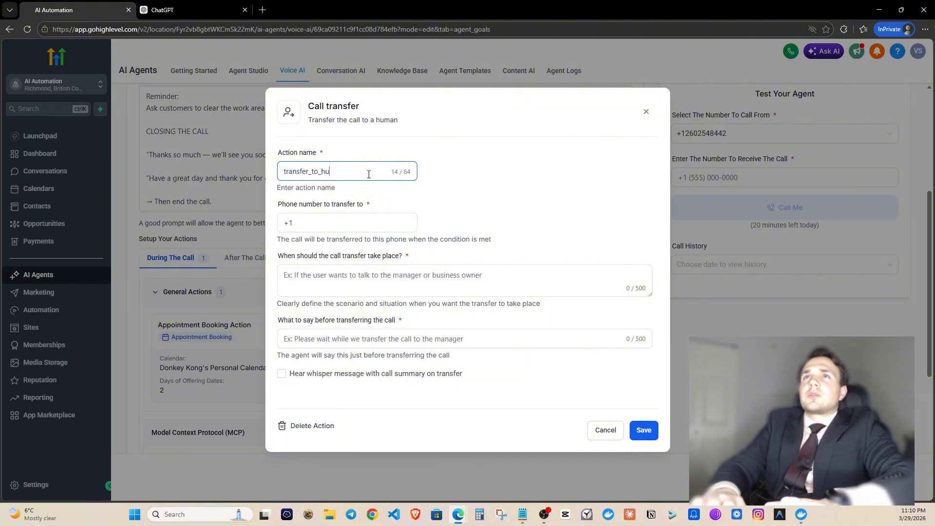
{"action": "left_click", "coordinate": [483, 168]}
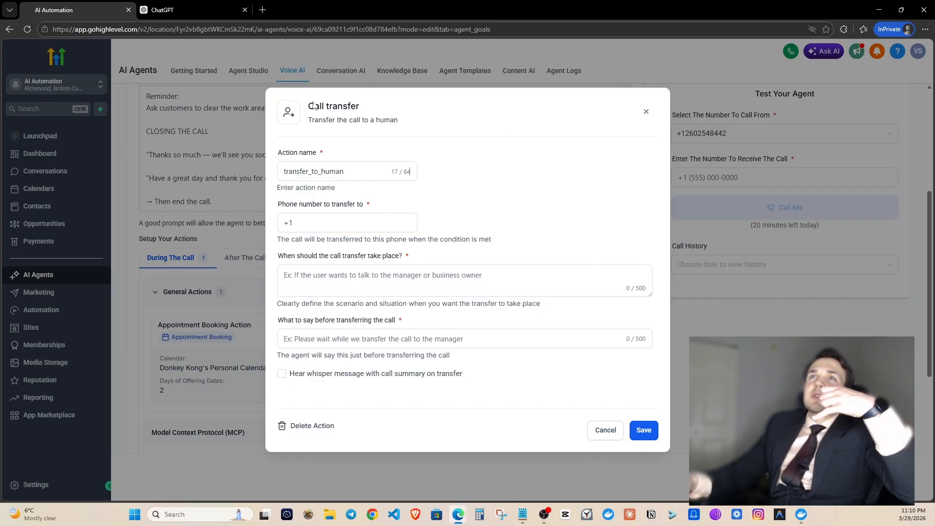
{"action": "left_click", "coordinate": [321, 172]}
Enter the business owner's number, an 'If' condition and message 'Hold on while I transfer the call to the business owner.'.
{"action": "left_click", "coordinate": [353, 224]}
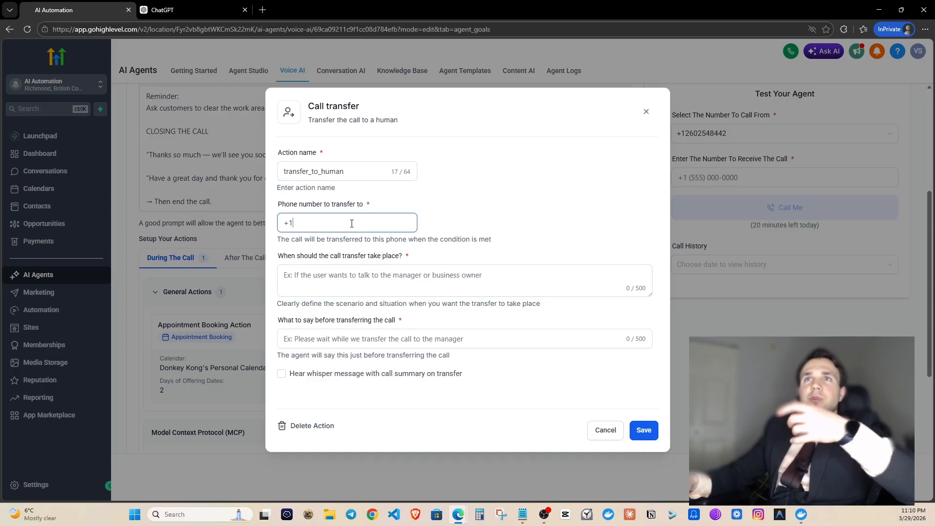
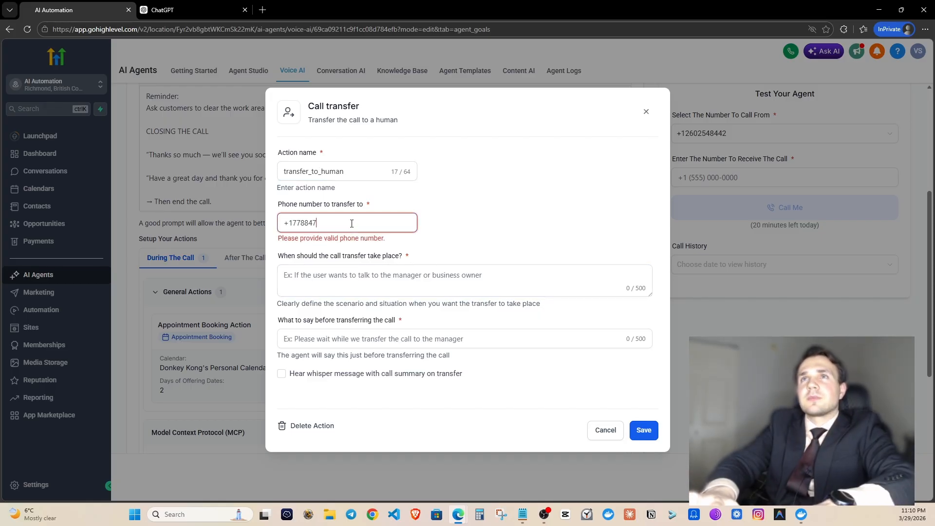
{"action": "key", "text": "Tab"}
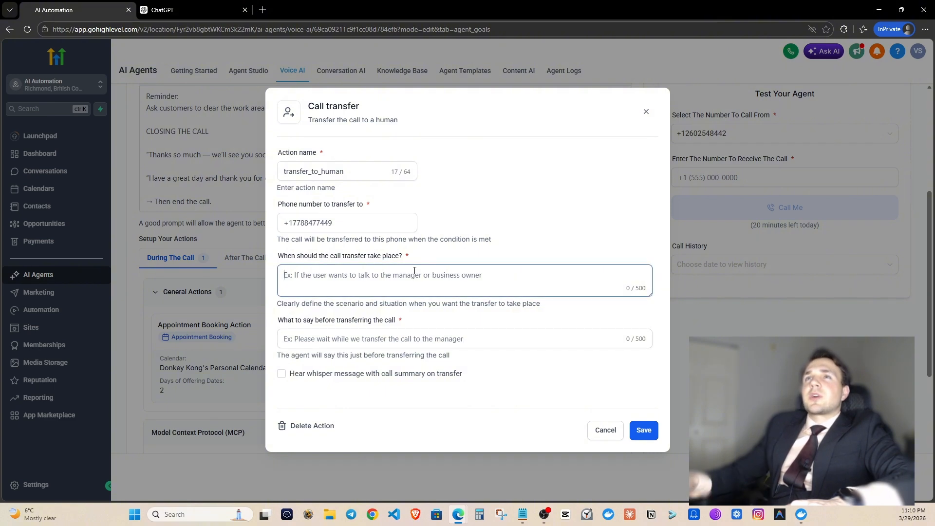
{"action": "type", "text": "If"}
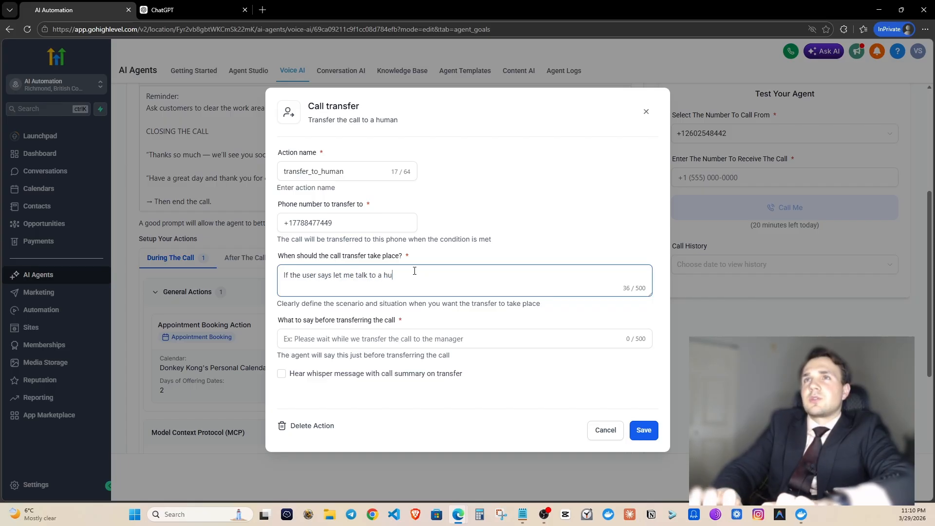
{"action": "left_click", "coordinate": [389, 336]}
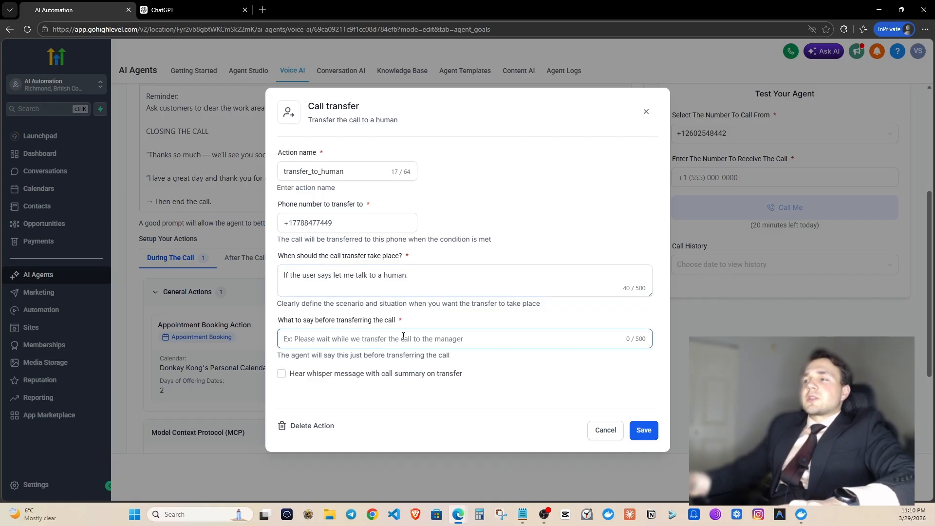
{"action": "type", "text": "Hold on whil"}
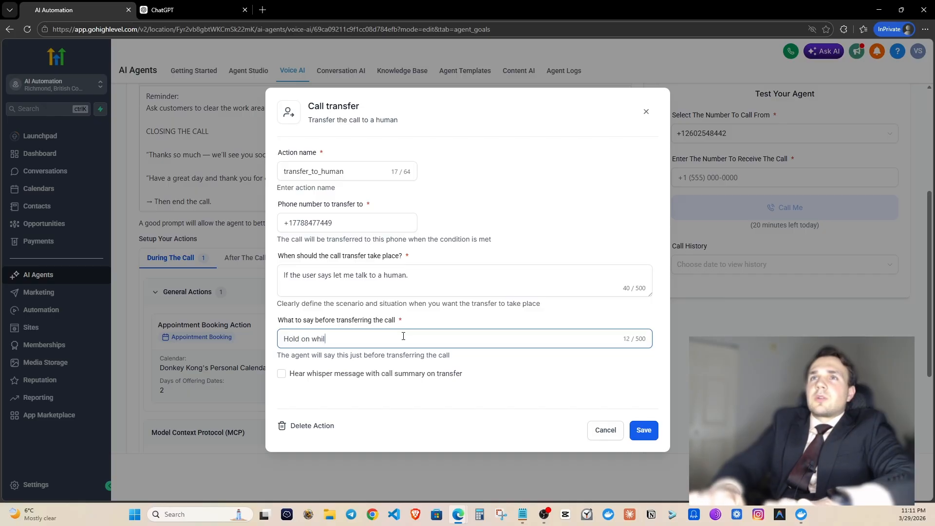
{"action": "type", "text": "e I transfer t"}
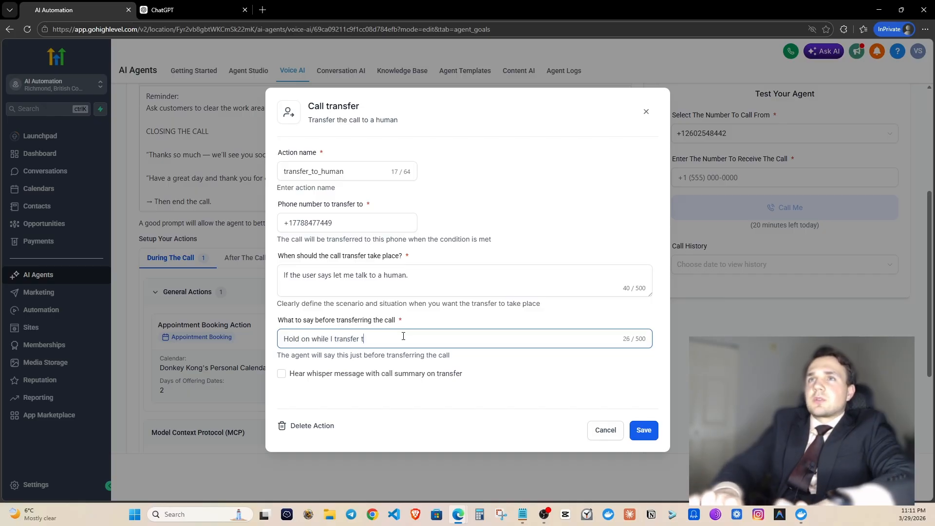
{"action": "type", "text": "he call to the business "}
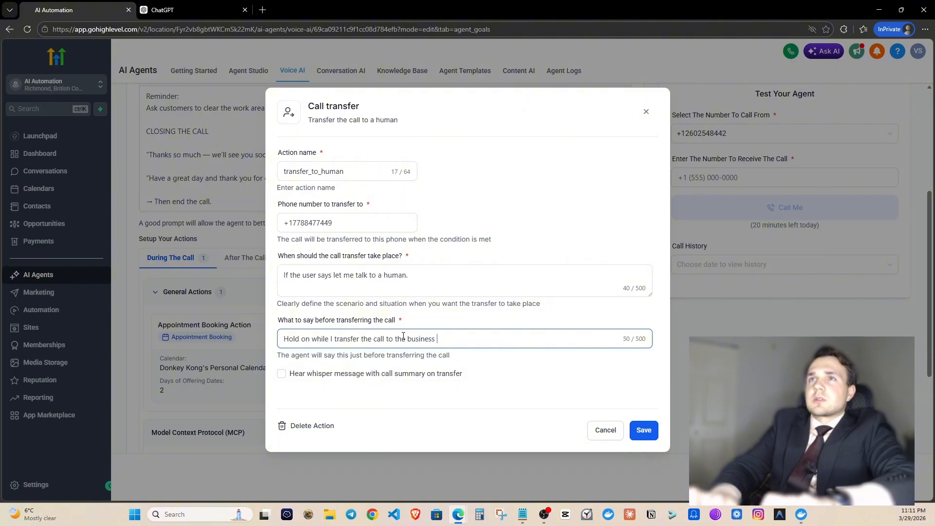
{"action": "type", "text": "owner."}
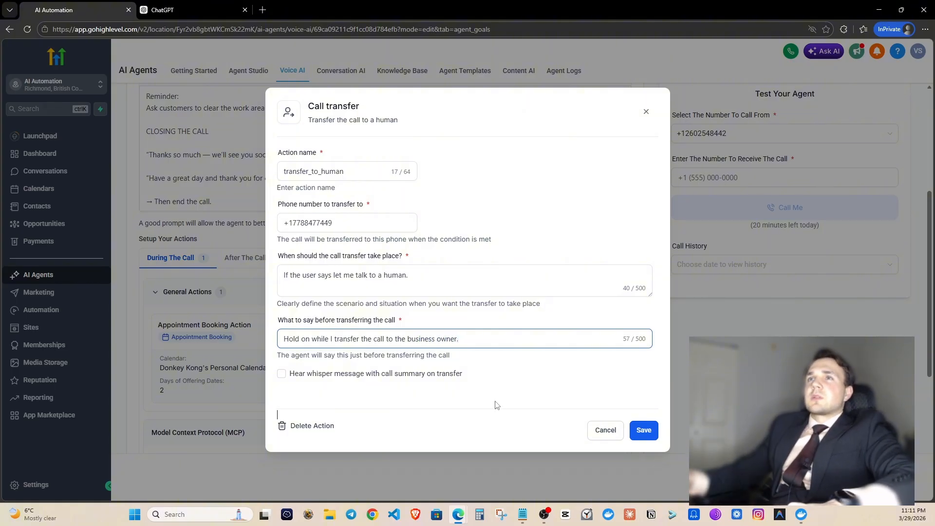
{"action": "left_click", "coordinate": [496, 404]}
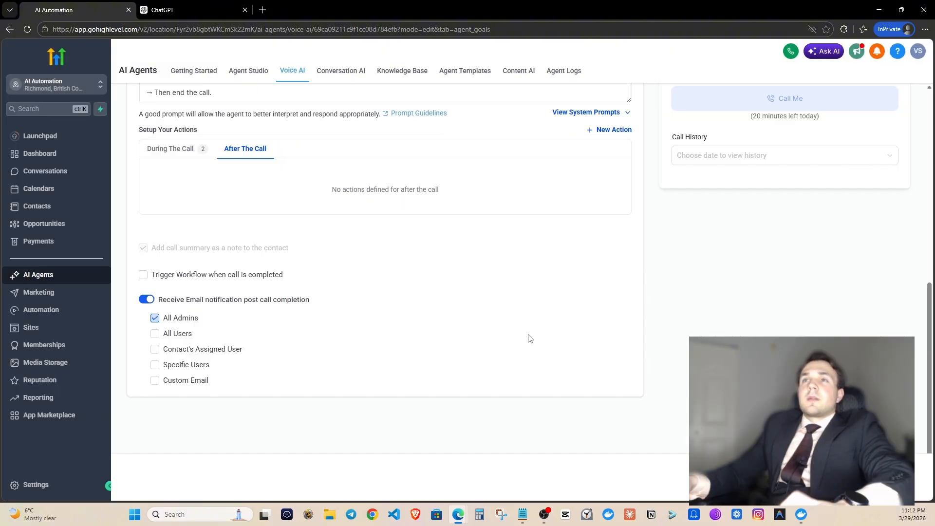
{"action": "scroll", "coordinate": [535, 365], "scroll_direction": "up", "scroll_amount": 5}
{"action": "scroll", "coordinate": [535, 363], "scroll_direction": "down", "scroll_amount": 3}
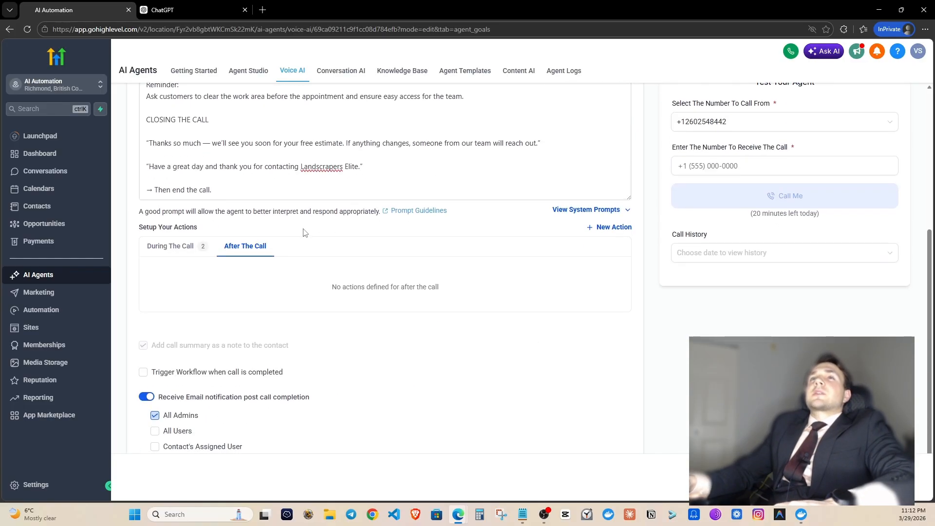
{"action": "left_click", "coordinate": [173, 247]}
{"action": "left_click", "coordinate": [614, 229]}
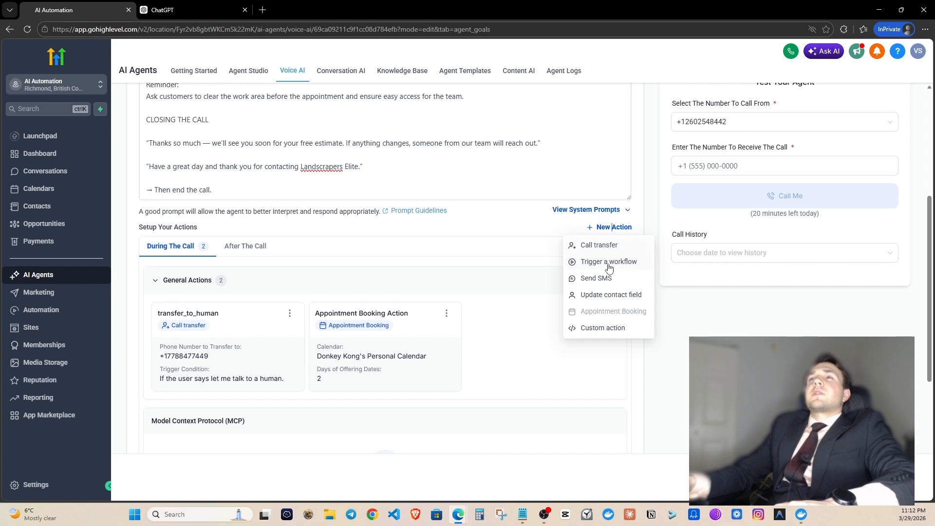
{"action": "left_click", "coordinate": [235, 246]}
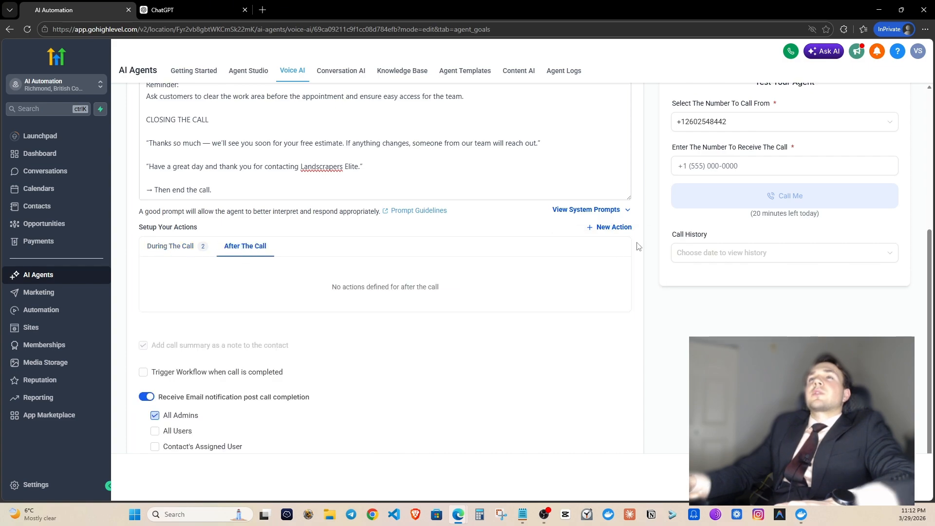
{"action": "left_click", "coordinate": [604, 227]}
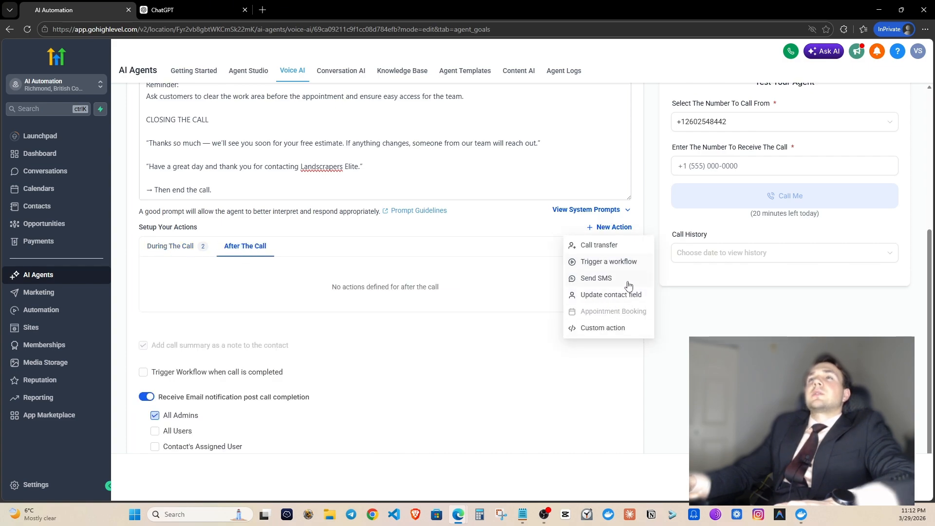
{"action": "left_click", "coordinate": [396, 246]}
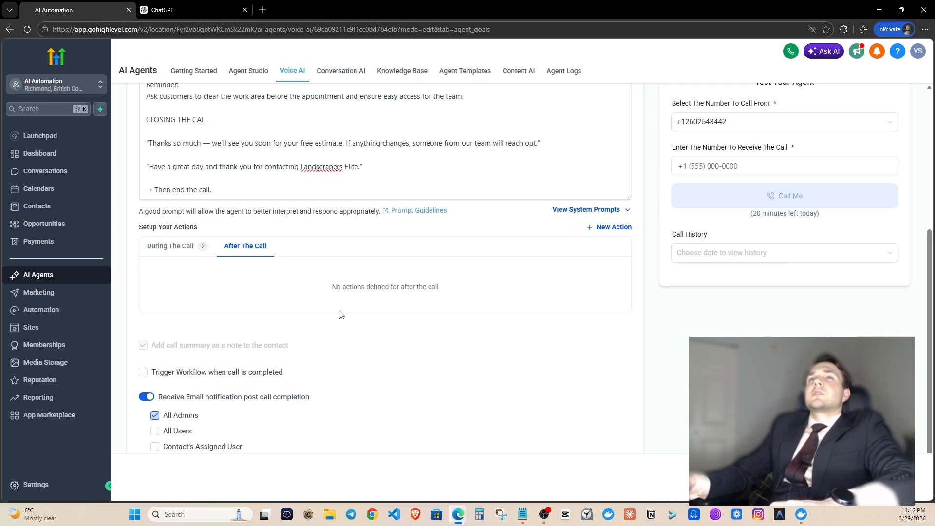
{"action": "scroll", "coordinate": [326, 311], "scroll_direction": "down", "scroll_amount": 2}
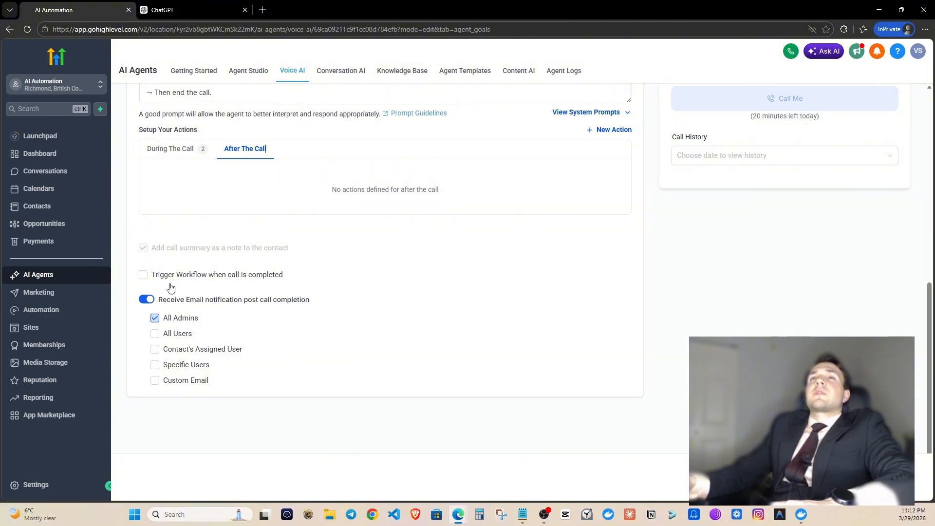
{"action": "scroll", "coordinate": [378, 295], "scroll_direction": "up", "scroll_amount": 6}
{"action": "scroll", "coordinate": [453, 290], "scroll_direction": "down", "scroll_amount": 1}
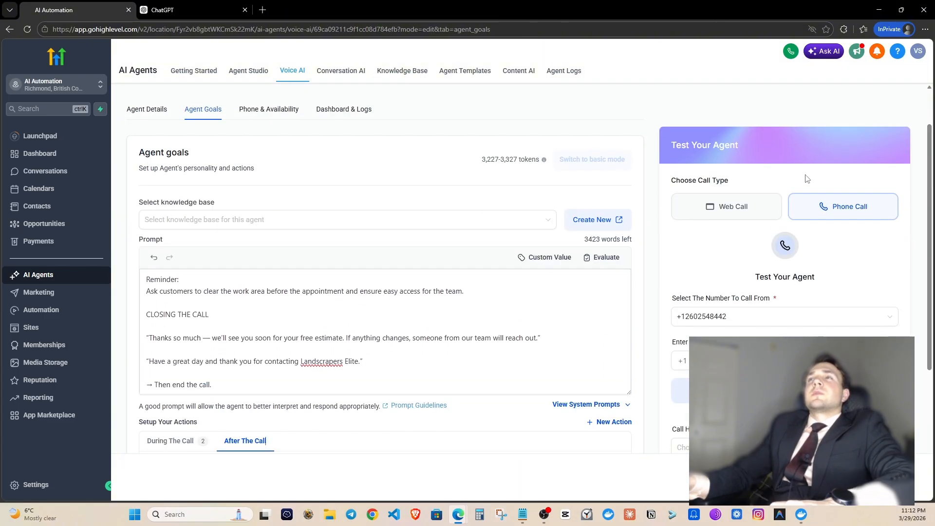
Set up a phone test call, picking the calling number and the receiving number field.
{"action": "left_click", "coordinate": [834, 207]}
{"action": "left_click", "coordinate": [775, 209]}
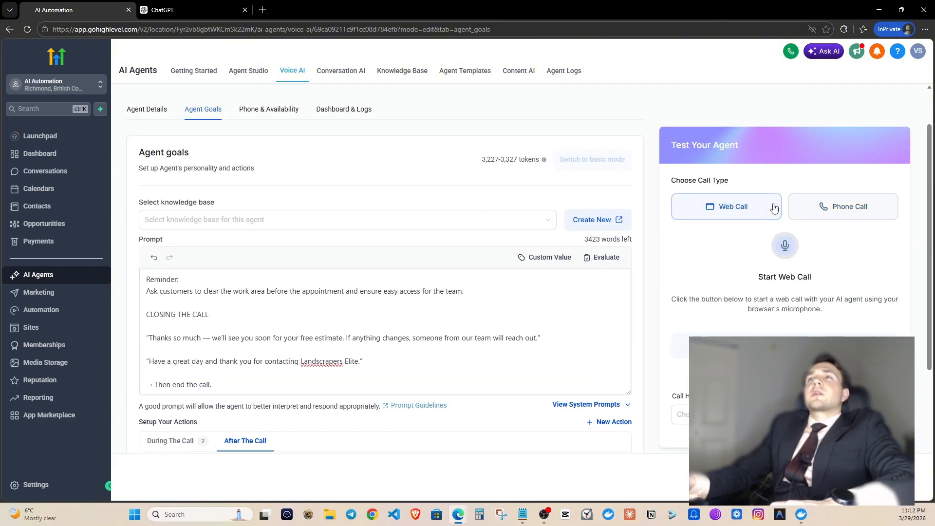
{"action": "left_click", "coordinate": [846, 208]}
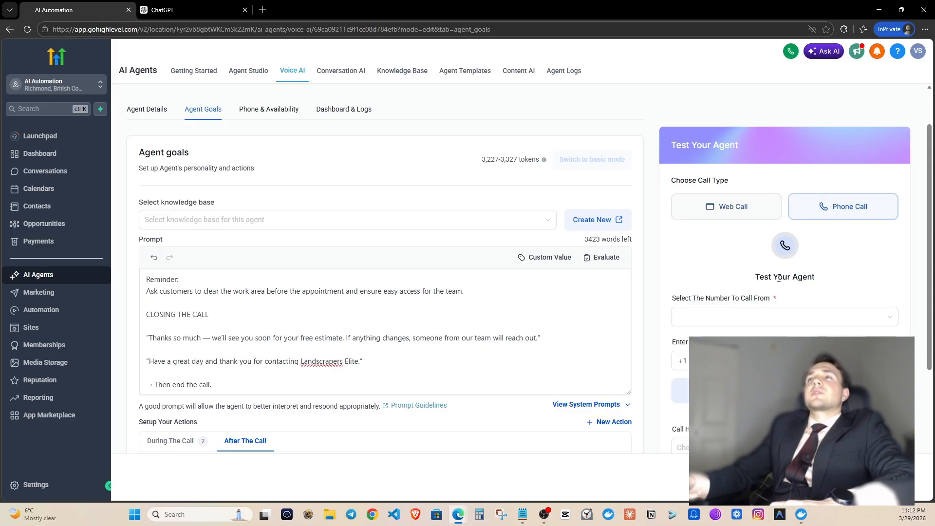
{"action": "left_click", "coordinate": [780, 317]}
{"action": "left_click", "coordinate": [726, 335]}
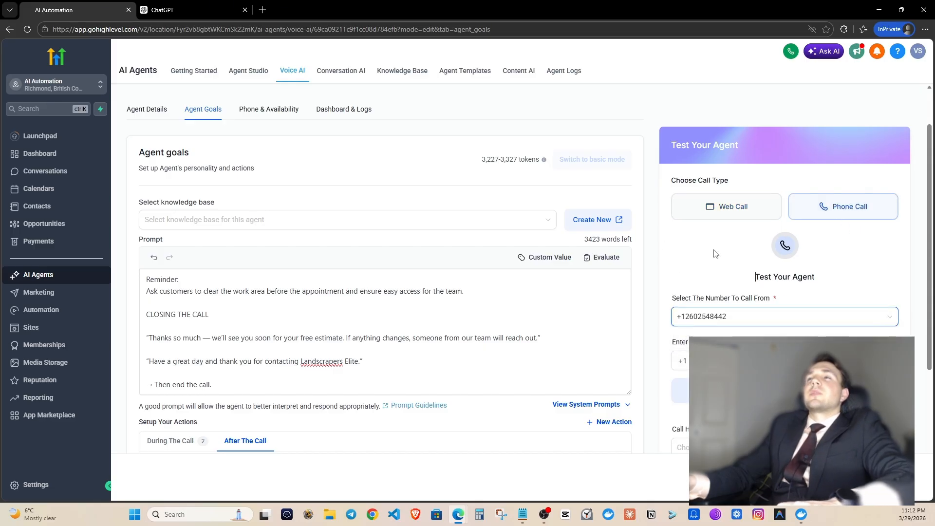
{"action": "left_click", "coordinate": [701, 361]}
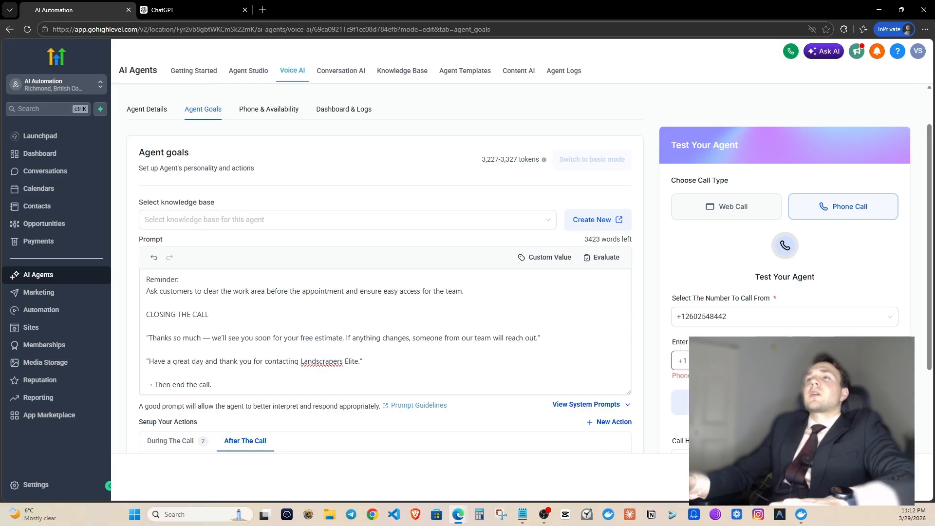
{"action": "scroll", "coordinate": [529, 267], "scroll_direction": "down", "scroll_amount": 1}
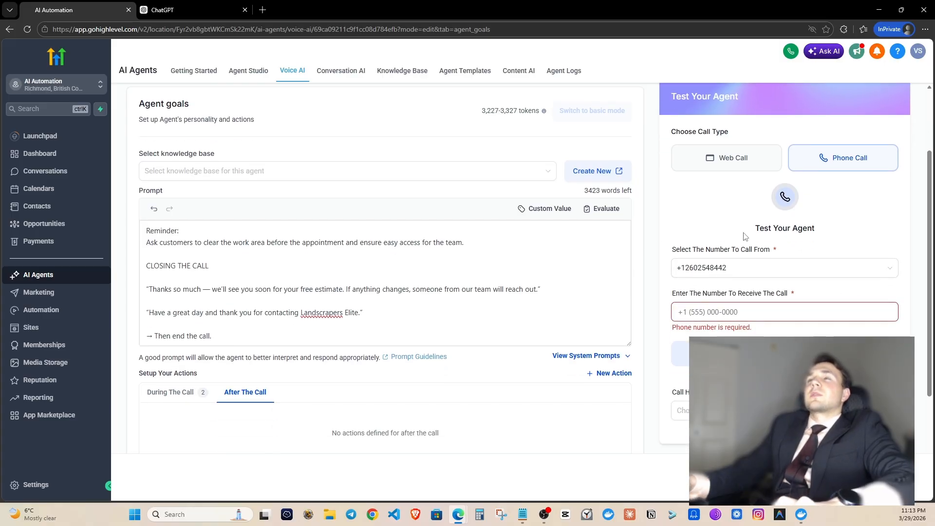
{"action": "scroll", "coordinate": [744, 236], "scroll_direction": "down", "scroll_amount": 1}
{"action": "scroll", "coordinate": [726, 224], "scroll_direction": "up", "scroll_amount": 1}
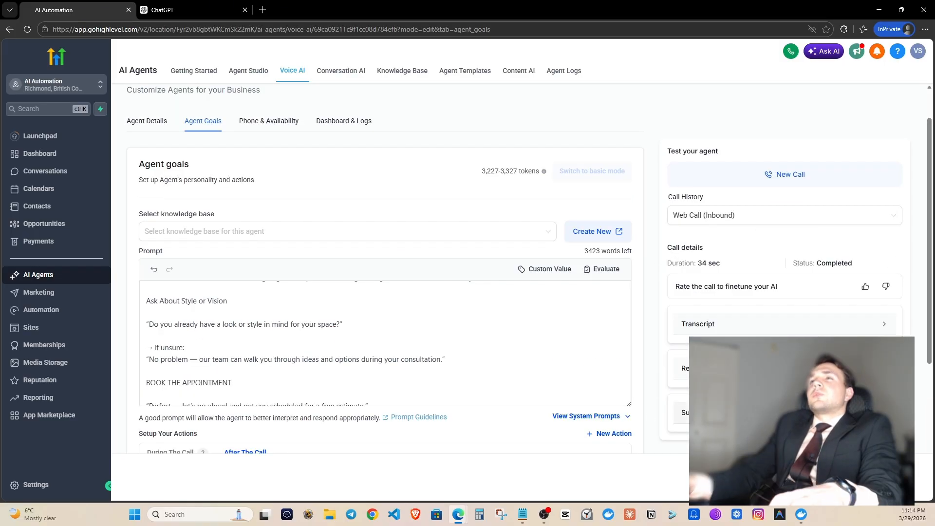
{"action": "scroll", "coordinate": [697, 414], "scroll_direction": "down", "scroll_amount": 3}
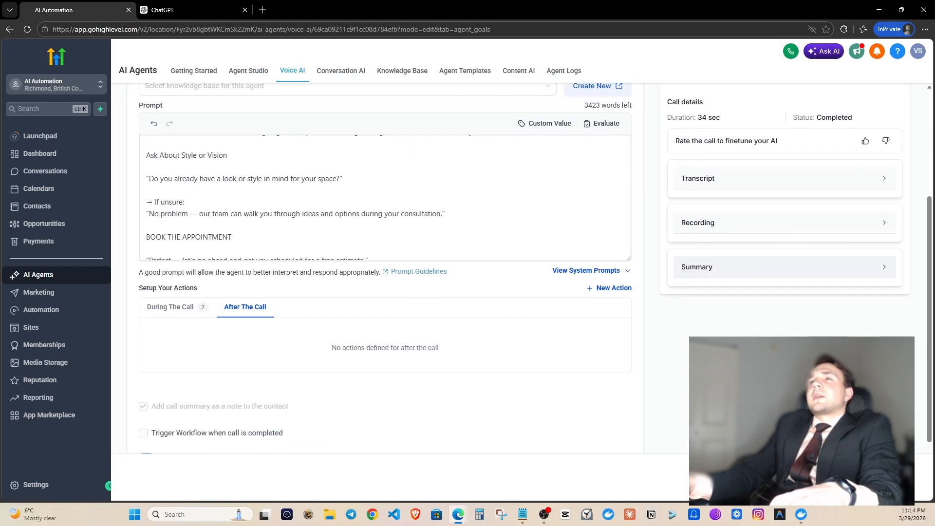
{"action": "scroll", "coordinate": [697, 414], "scroll_direction": "up", "scroll_amount": 4}
Start a new web test call with the agent and let it complete.
{"action": "left_click", "coordinate": [752, 223]}
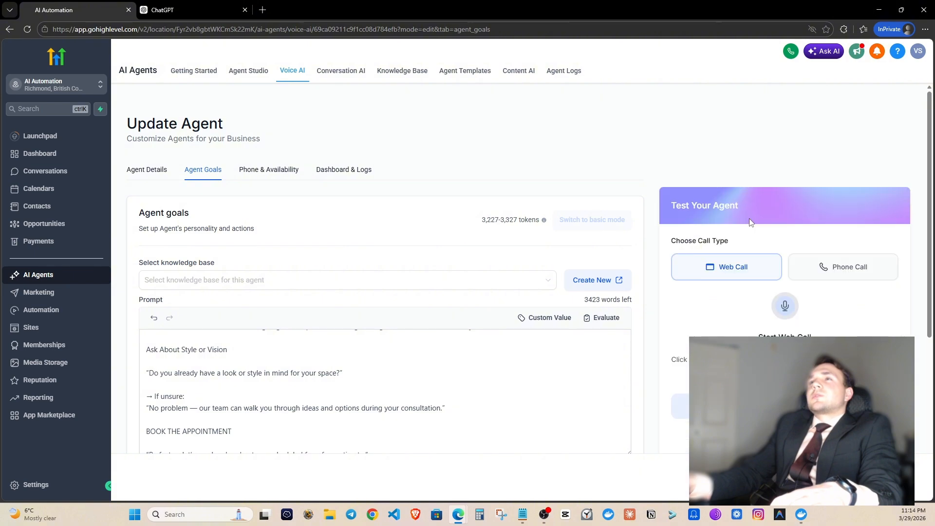
{"action": "left_click", "coordinate": [755, 263]}
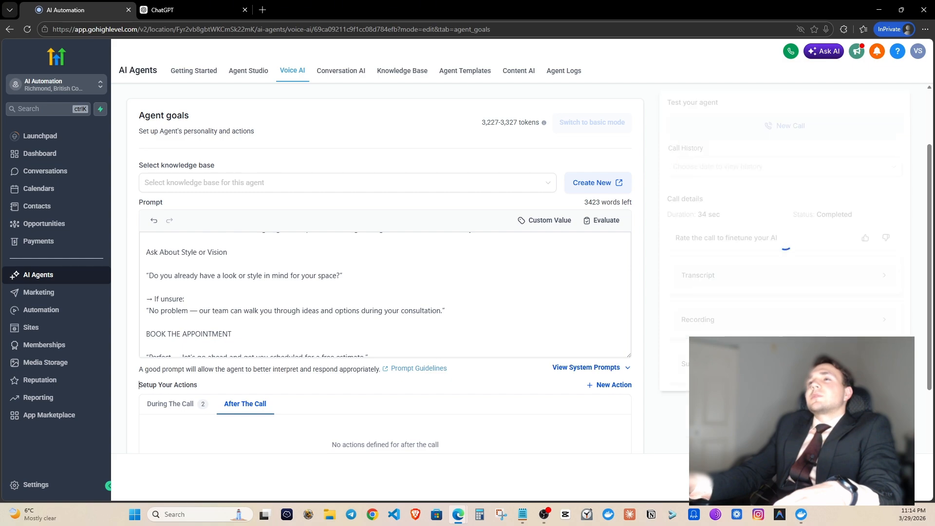
{"action": "scroll", "coordinate": [447, 256], "scroll_direction": "up", "scroll_amount": 2}
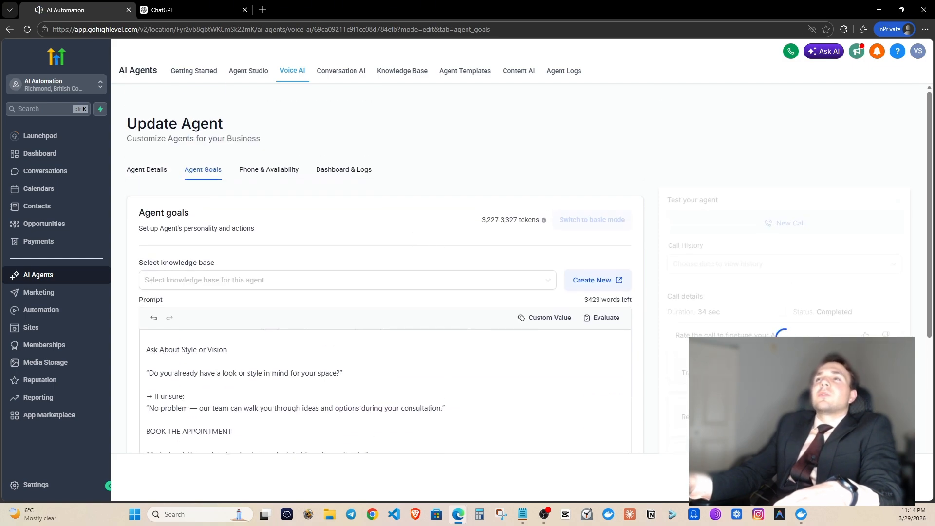
Assign the account's phone number to the agent in Phone & Availability.
{"action": "left_click", "coordinate": [268, 169]}
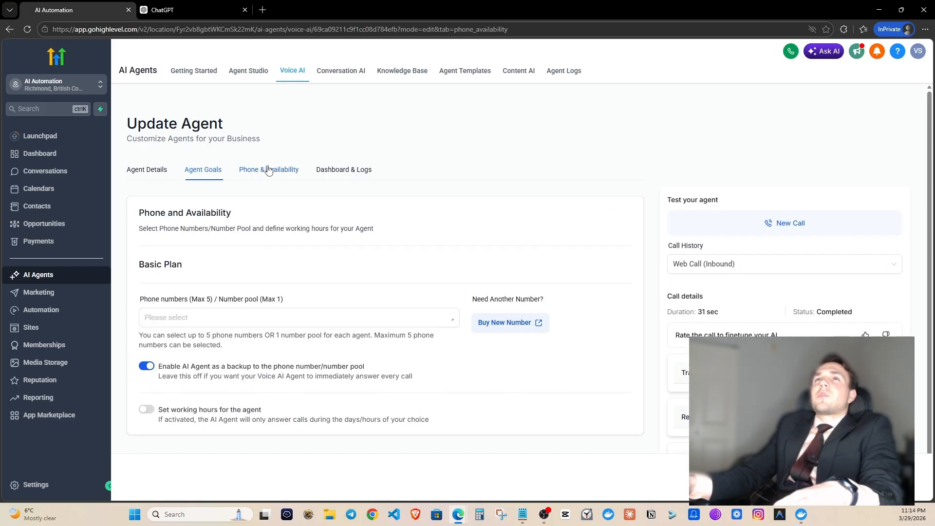
{"action": "scroll", "coordinate": [338, 234], "scroll_direction": "down", "scroll_amount": 2}
{"action": "left_click", "coordinate": [225, 246]}
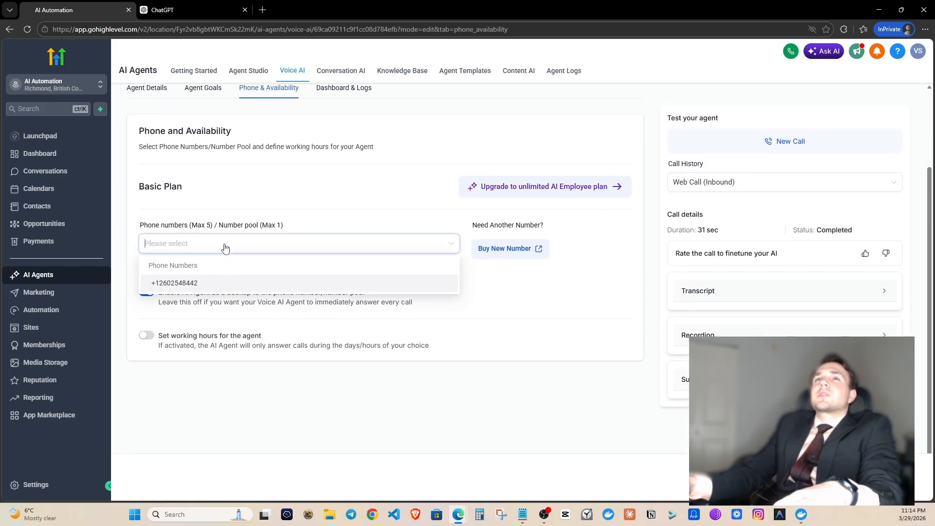
{"action": "left_click", "coordinate": [217, 285]}
{"action": "left_click", "coordinate": [321, 213]}
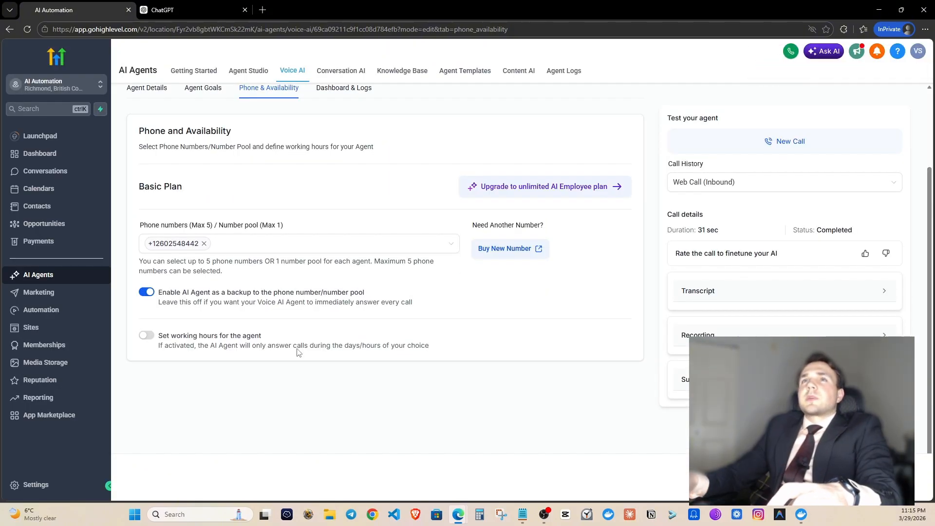
Turn off backup mode so the agent answers all calls directly, then go to Settings.
{"action": "left_click", "coordinate": [147, 293]}
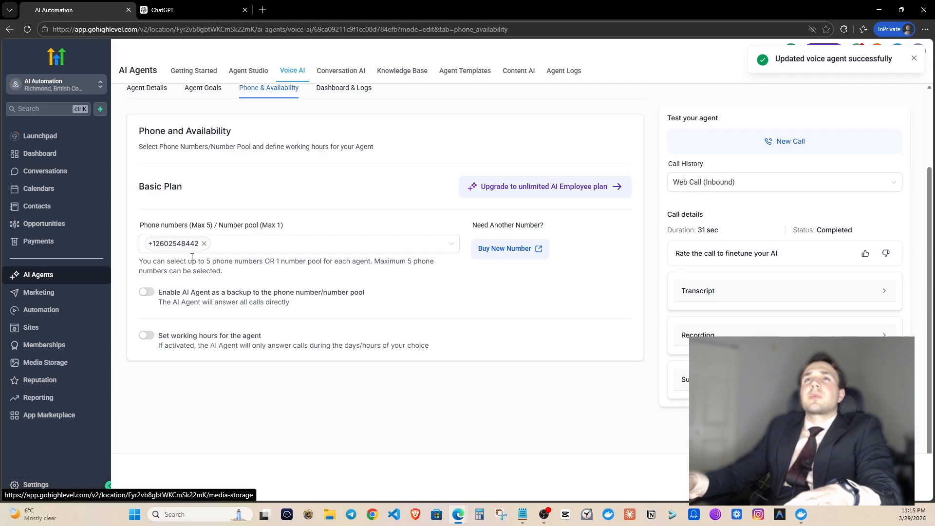
{"action": "left_click", "coordinate": [175, 246]}
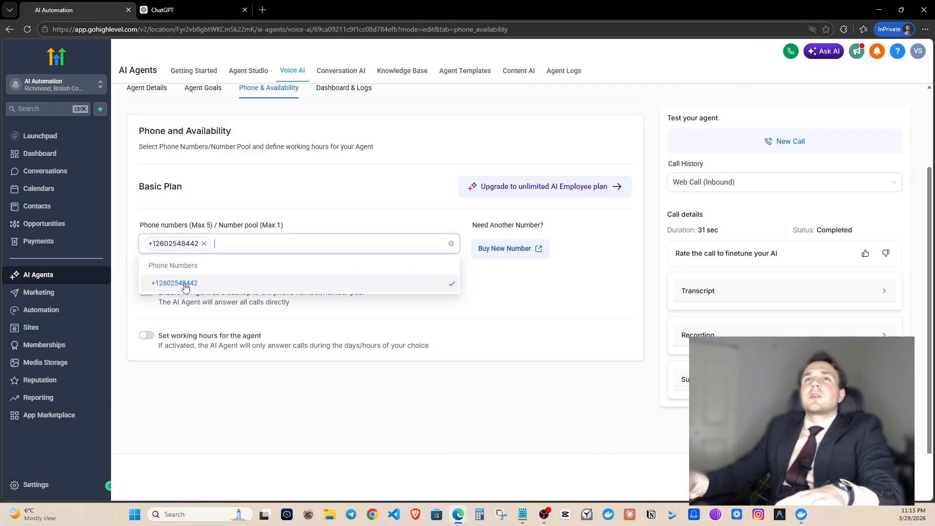
{"action": "left_click", "coordinate": [313, 183]}
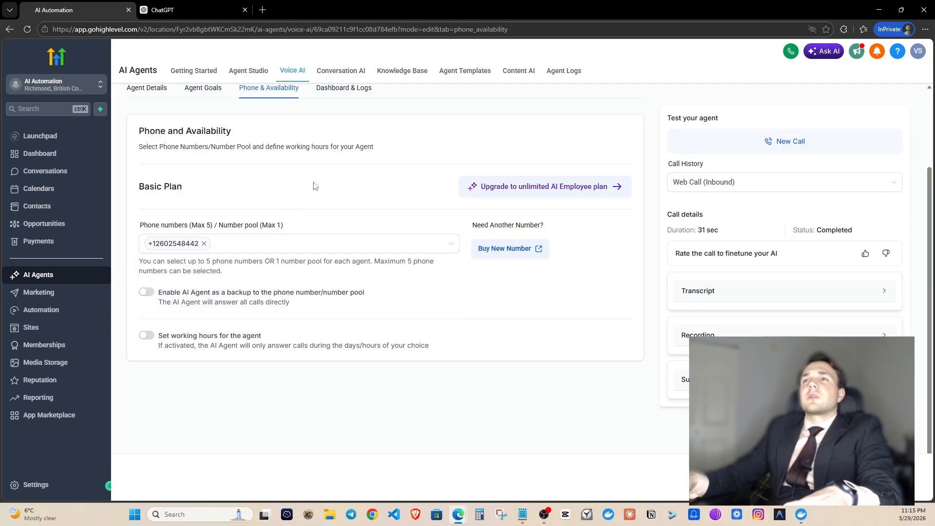
{"action": "left_click", "coordinate": [36, 483]}
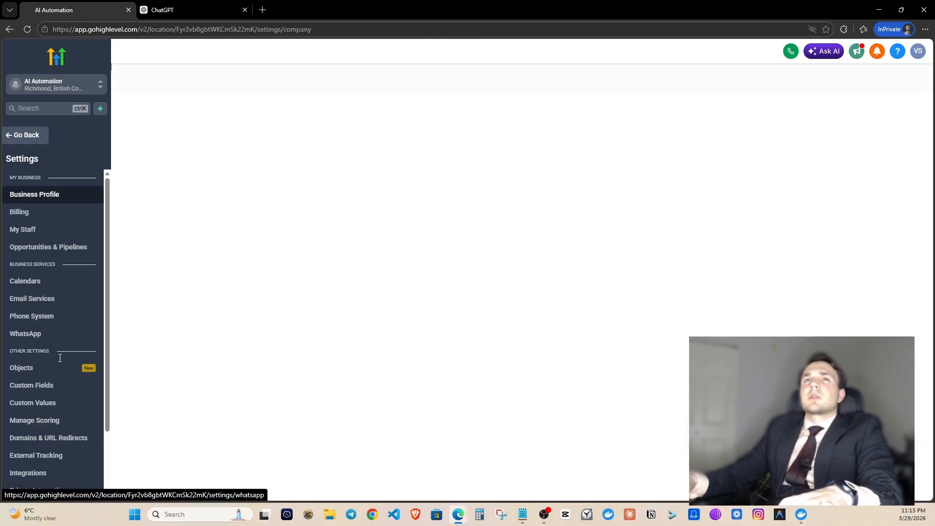
Open Phone System settings and highlight the default number in the Phone numbers list.
{"action": "scroll", "coordinate": [54, 351], "scroll_direction": "down", "scroll_amount": 2}
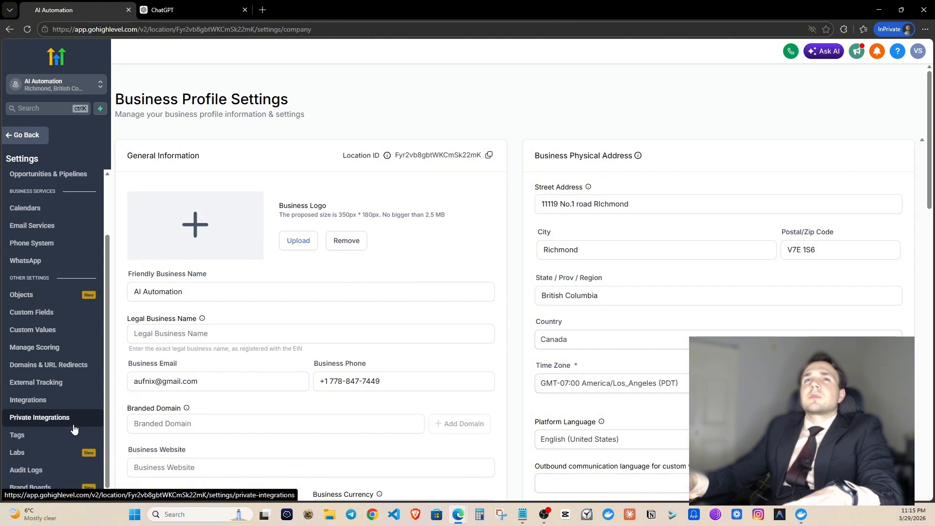
{"action": "left_click", "coordinate": [62, 243]}
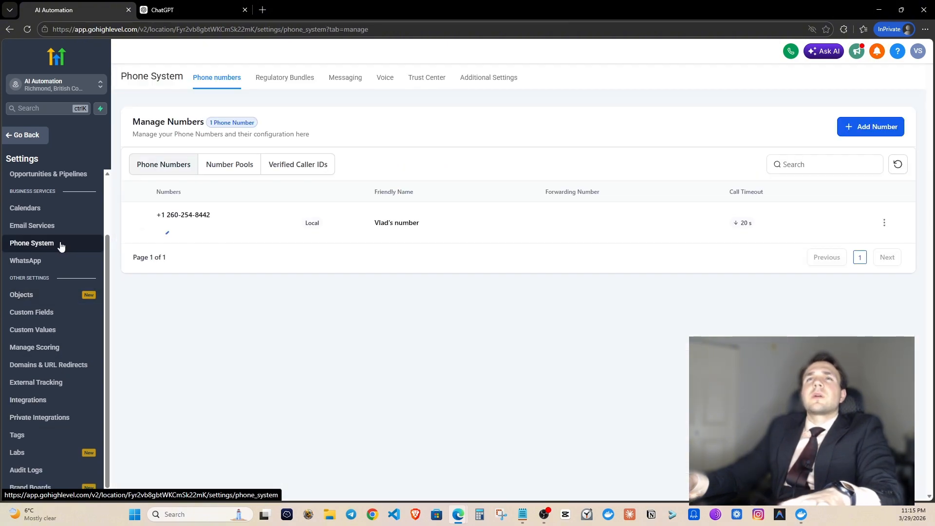
{"action": "left_click_drag", "start_coordinate": [155, 249], "coordinate": [214, 249]}
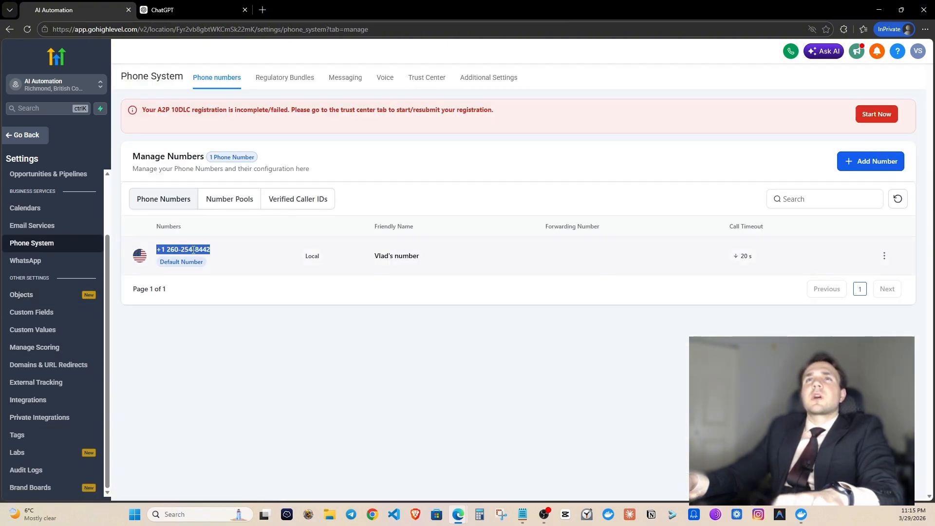
{"action": "left_click", "coordinate": [231, 251]}
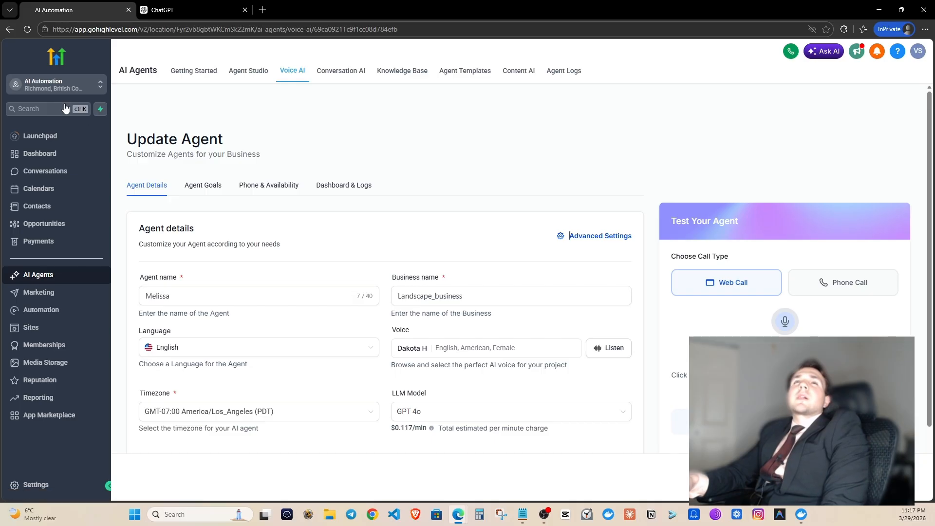
Create a new chat widget under Sites > Chat Widget using the Live Chat type.
{"action": "left_click", "coordinate": [33, 327]}
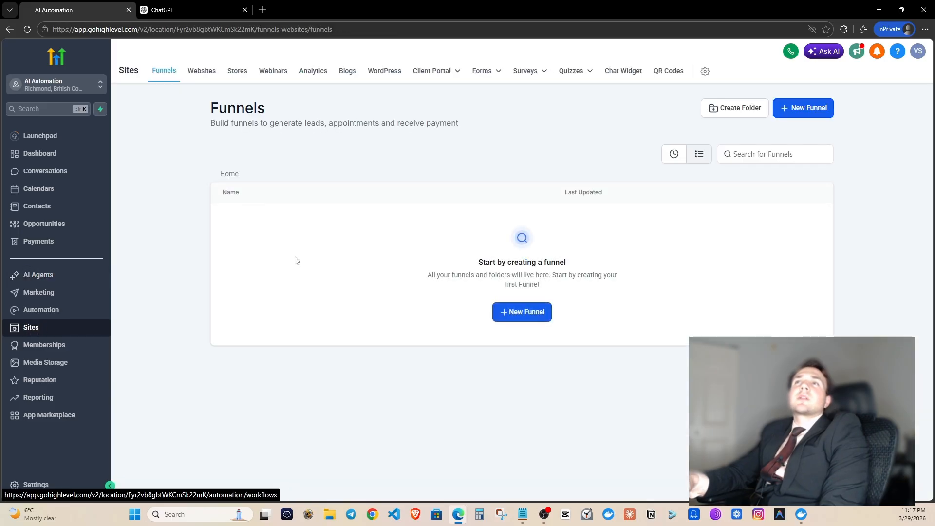
{"action": "left_click", "coordinate": [636, 79]}
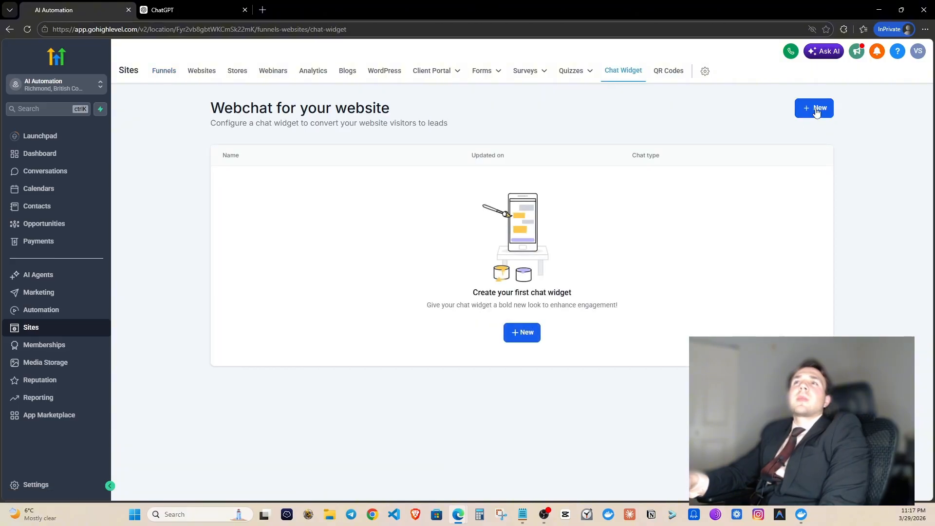
{"action": "left_click", "coordinate": [817, 109]}
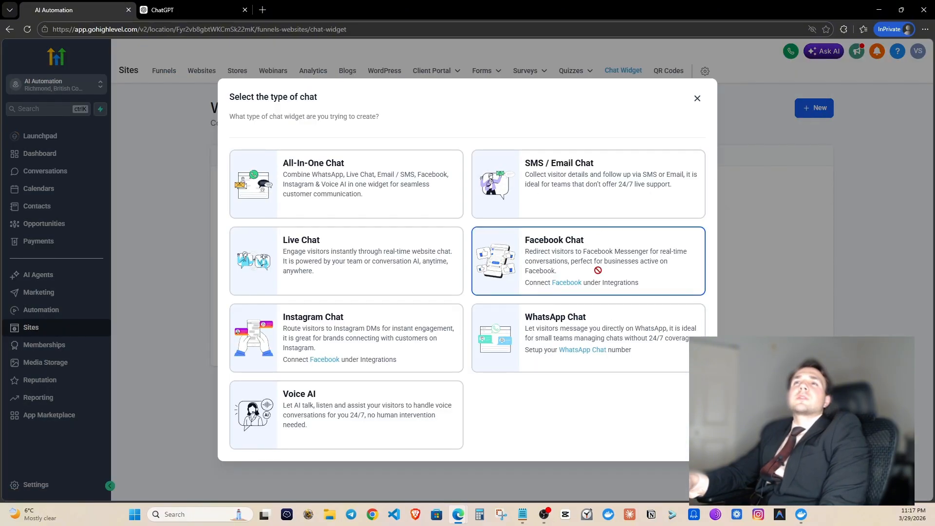
{"action": "left_click", "coordinate": [354, 265]}
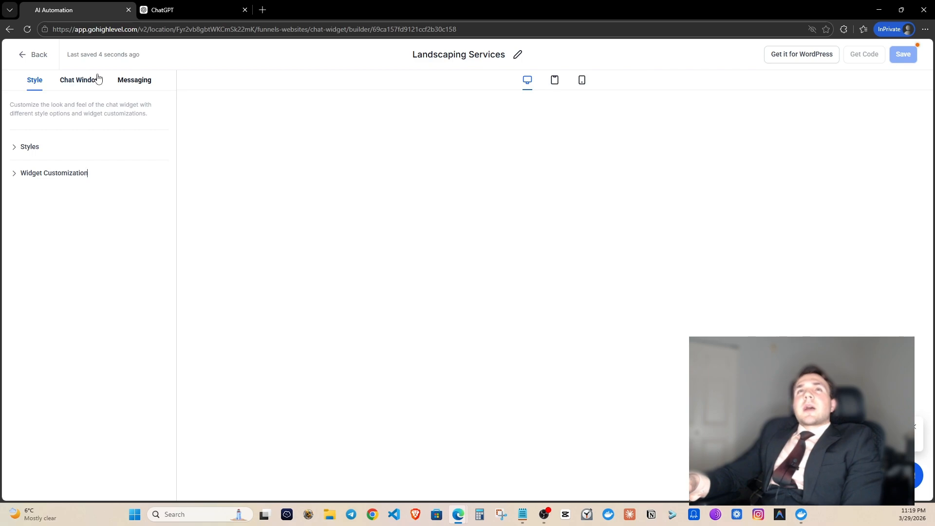
Enter demo.com as the redirect URL under Chat Window > Additional Options.
{"action": "left_click", "coordinate": [83, 85]}
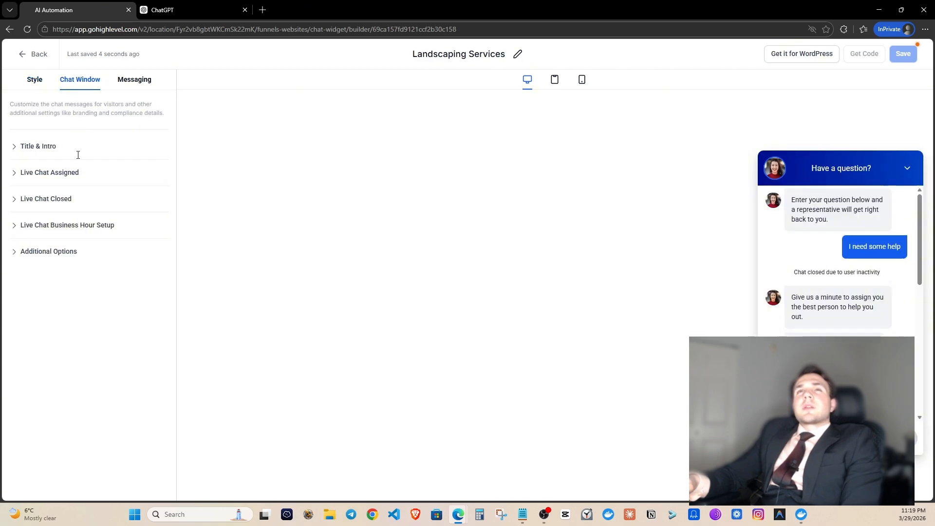
{"action": "left_click", "coordinate": [41, 253]}
{"action": "scroll", "coordinate": [79, 322], "scroll_direction": "down", "scroll_amount": 3}
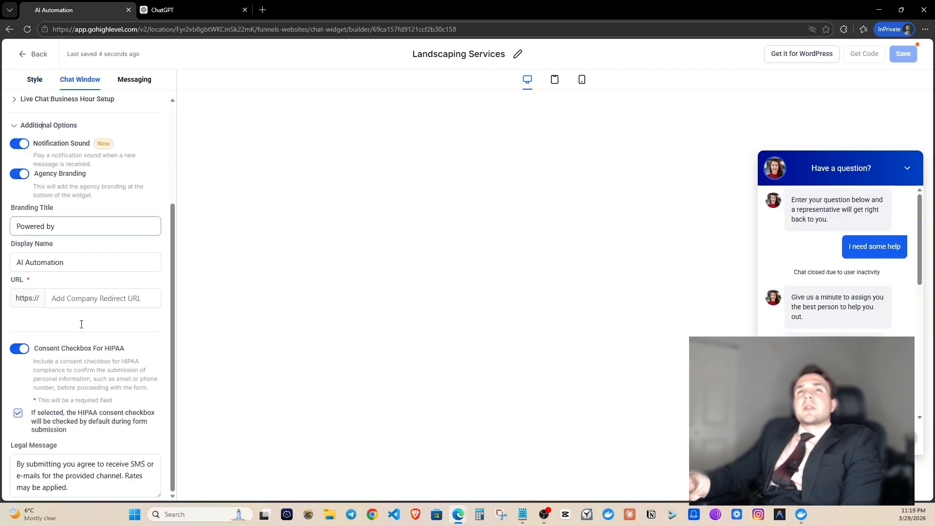
{"action": "left_click", "coordinate": [79, 295]}
{"action": "type", "text": "demo.com"}
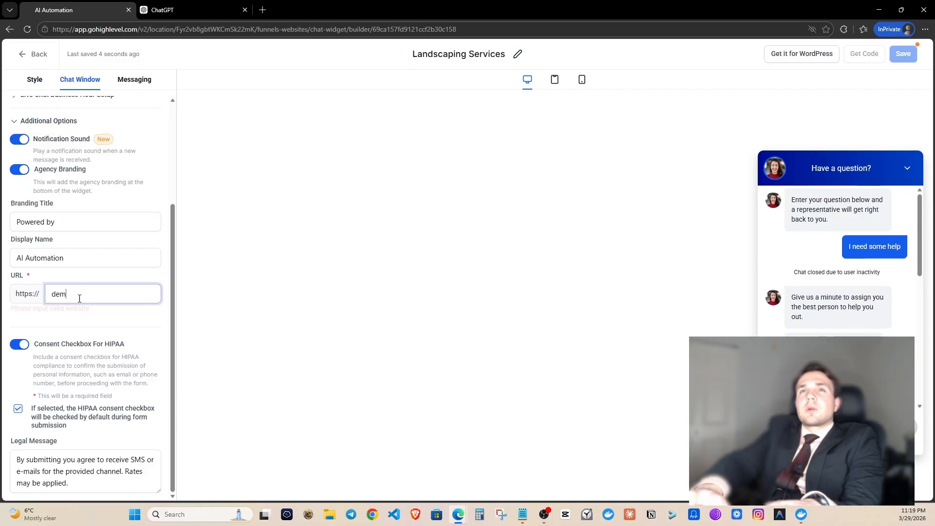
{"action": "left_click", "coordinate": [96, 319]}
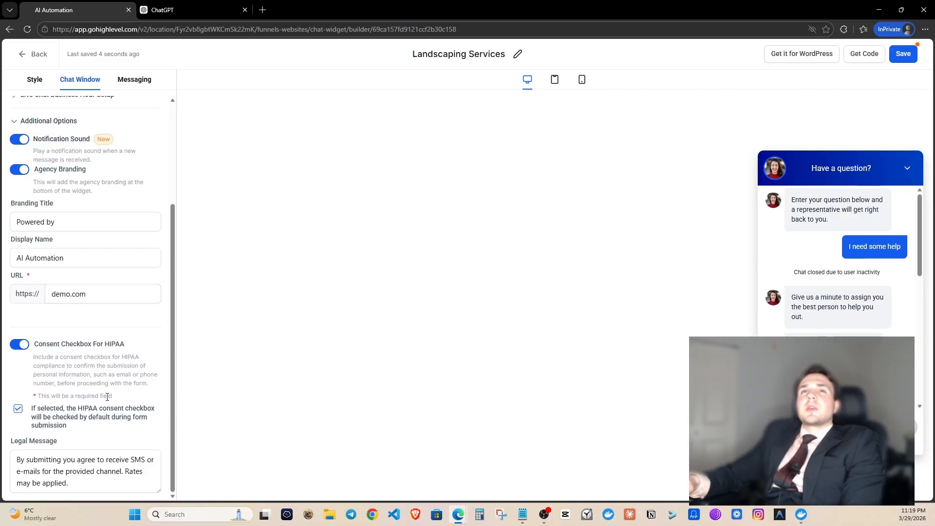
{"action": "scroll", "coordinate": [97, 341], "scroll_direction": "up", "scroll_amount": 3}
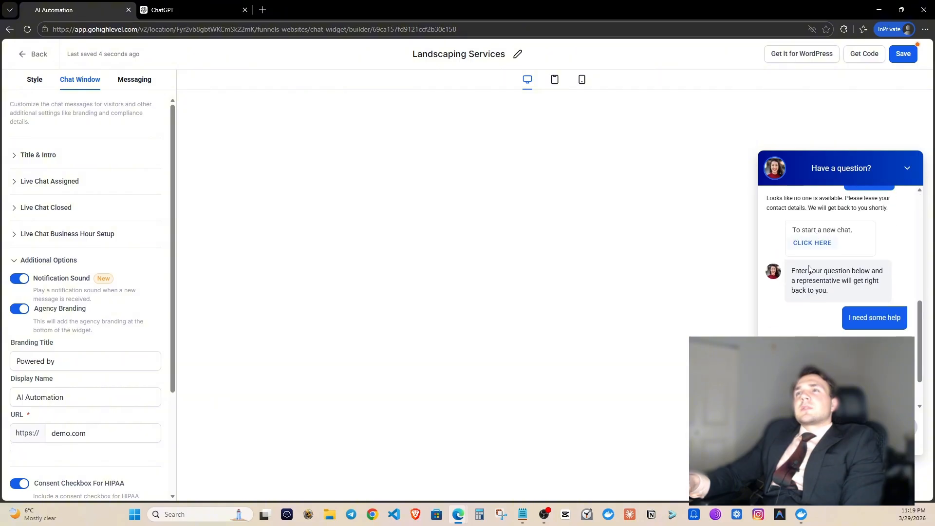
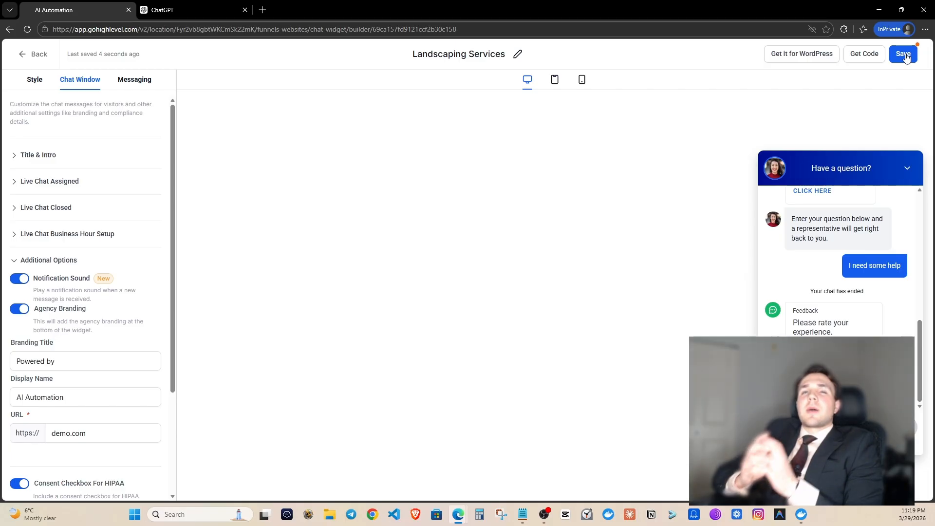
Save the Landscaping Services chat widget and go back to the Chat Widget list.
{"action": "left_click", "coordinate": [906, 57]}
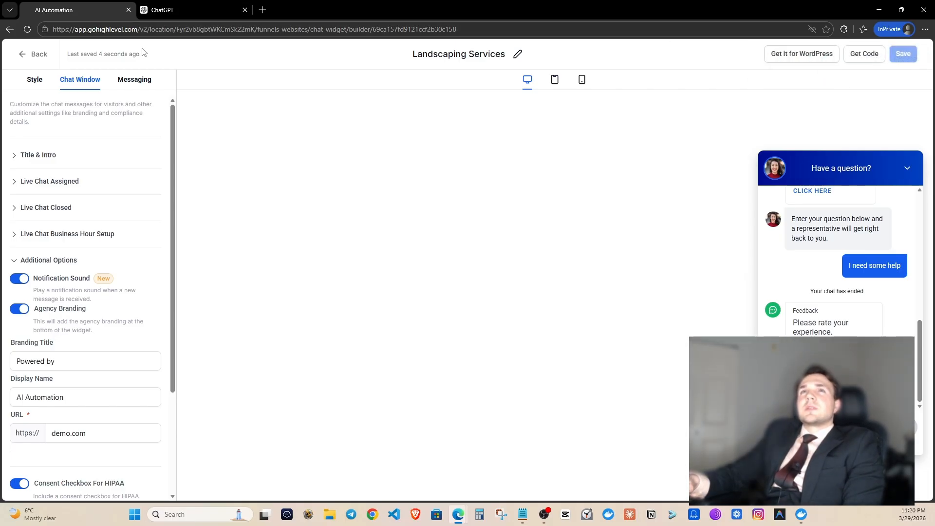
{"action": "left_click", "coordinate": [17, 58]}
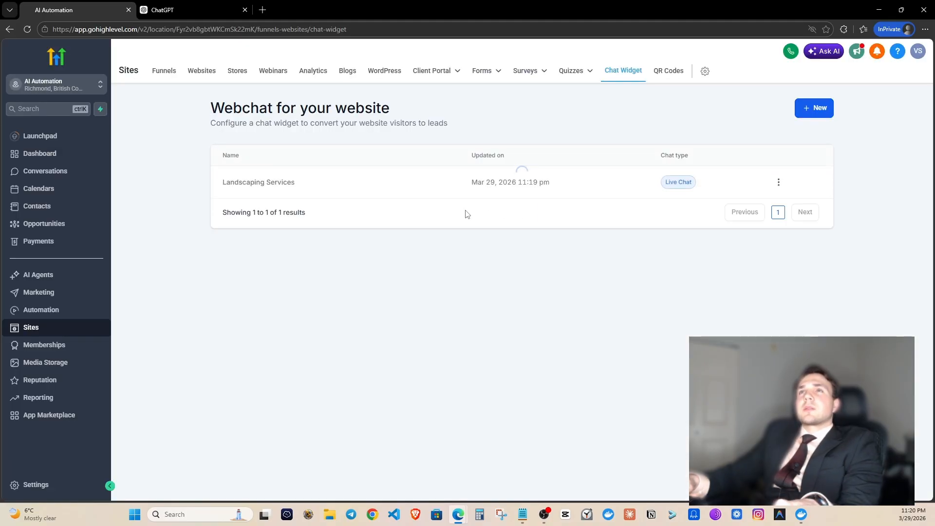
Start a new prompt-based Conversation AI bot from scratch under AI Agents.
{"action": "left_click", "coordinate": [51, 279]}
{"action": "left_click", "coordinate": [324, 78]}
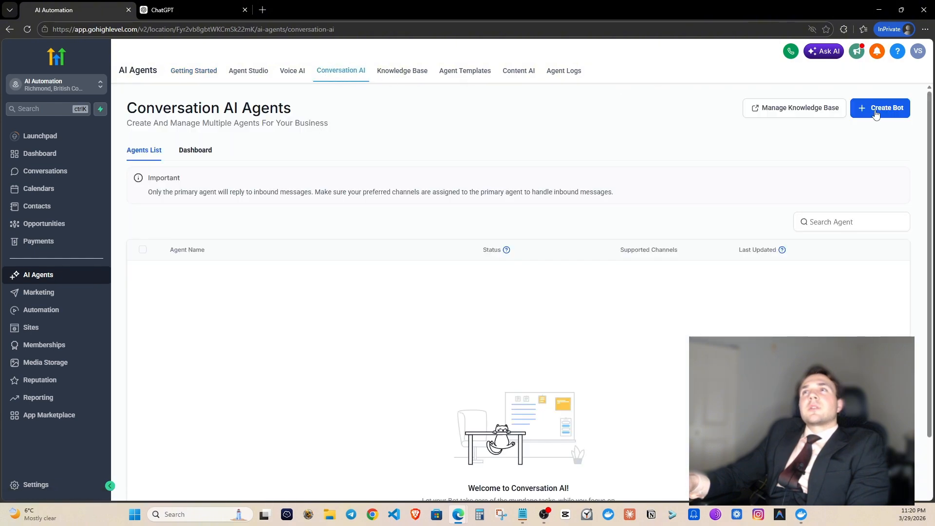
{"action": "left_click", "coordinate": [874, 108]}
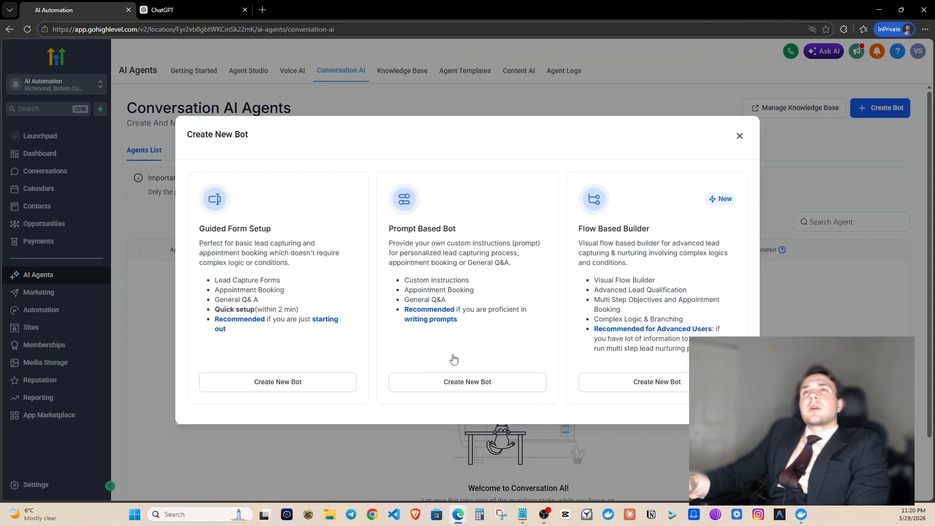
{"action": "left_click", "coordinate": [482, 383]}
{"action": "left_click", "coordinate": [692, 244]}
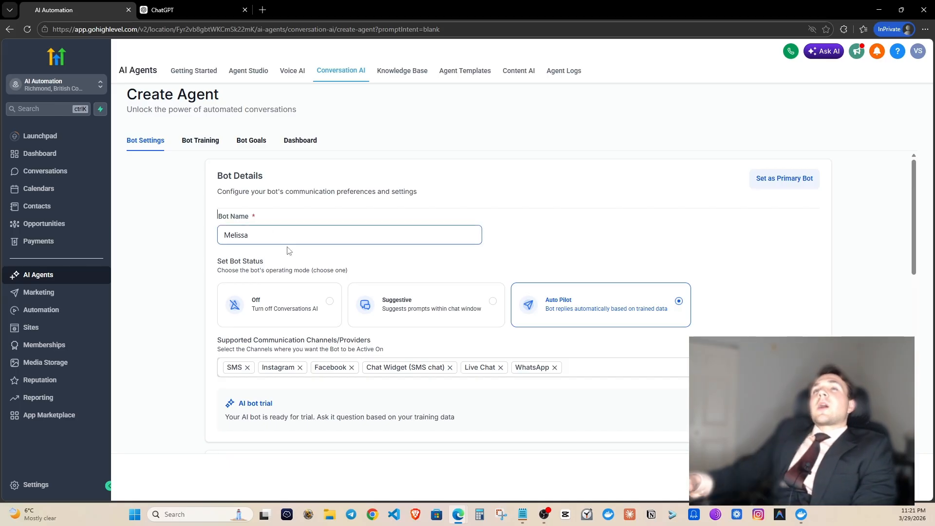
Name the bot Melissa, set it to Auto Pilot, and keep Live Chat as its only channel.
{"action": "left_click", "coordinate": [266, 234]}
{"action": "left_click", "coordinate": [566, 203]}
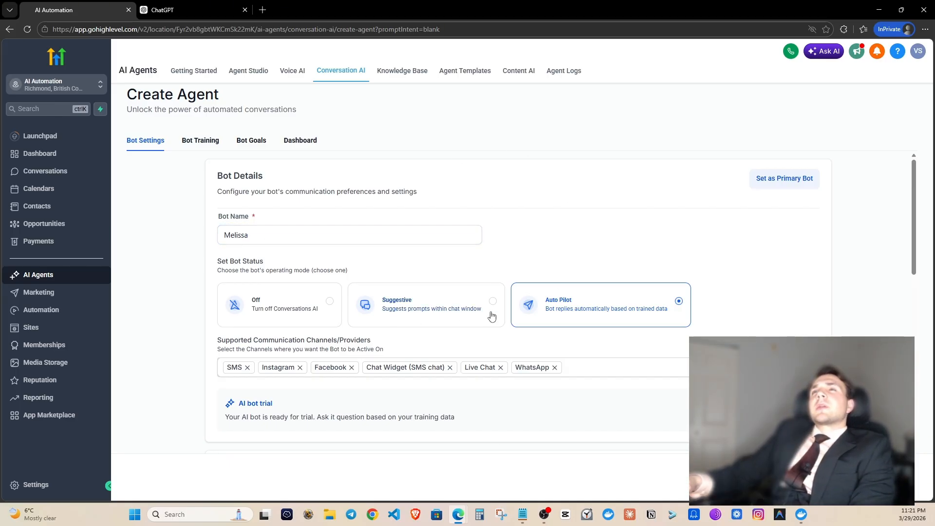
{"action": "left_click", "coordinate": [602, 304]}
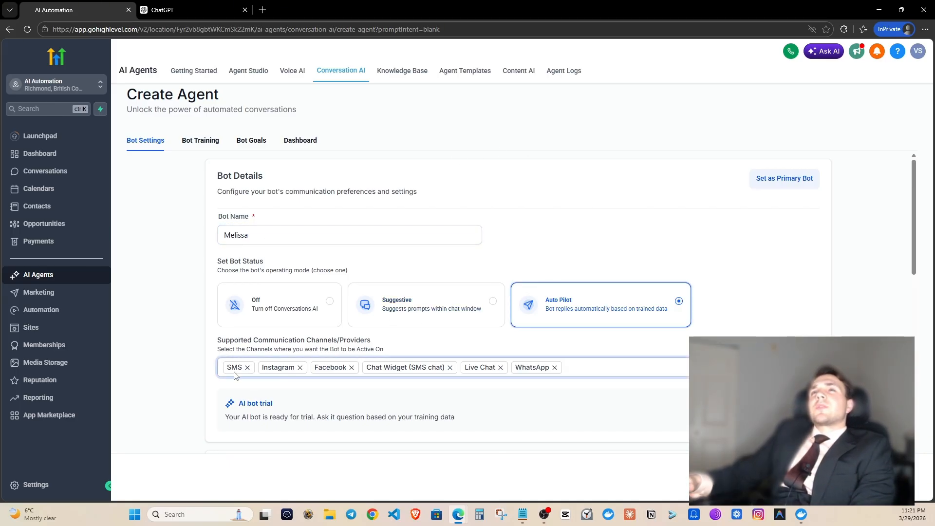
{"action": "left_click", "coordinate": [246, 368]}
{"action": "left_click", "coordinate": [267, 368]}
{"action": "left_click", "coordinate": [266, 368]}
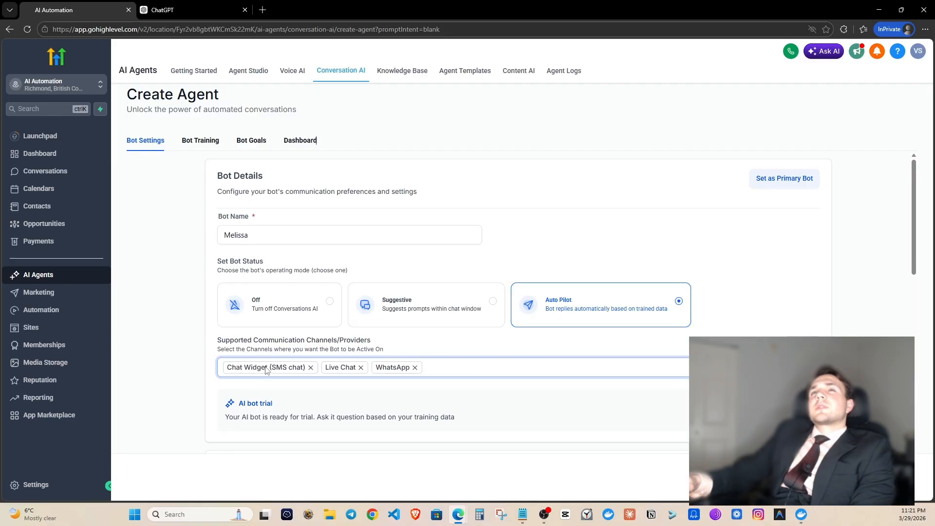
{"action": "left_click", "coordinate": [310, 368]}
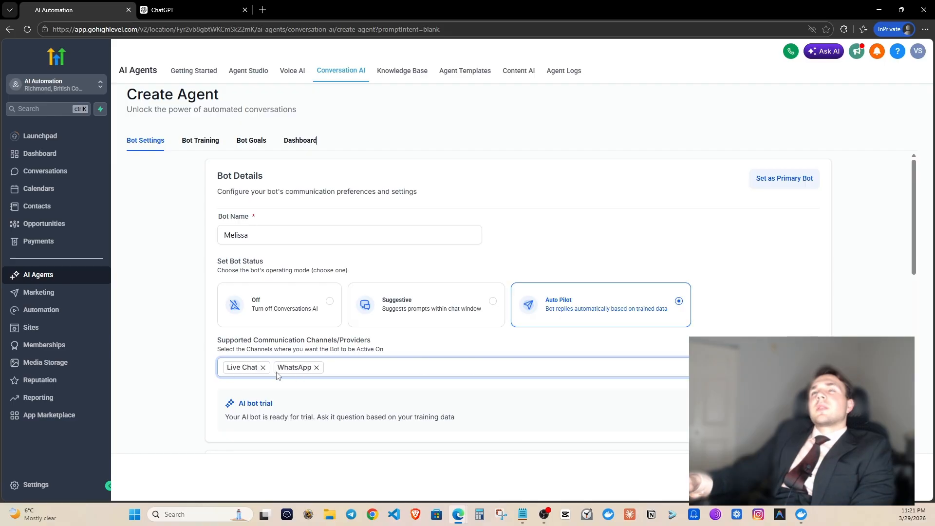
{"action": "left_click", "coordinate": [316, 367]}
Enter Landscaping Elite as the business name, allow 15 max messages, and make the bot primary.
{"action": "scroll", "coordinate": [259, 300], "scroll_direction": "down", "scroll_amount": 1}
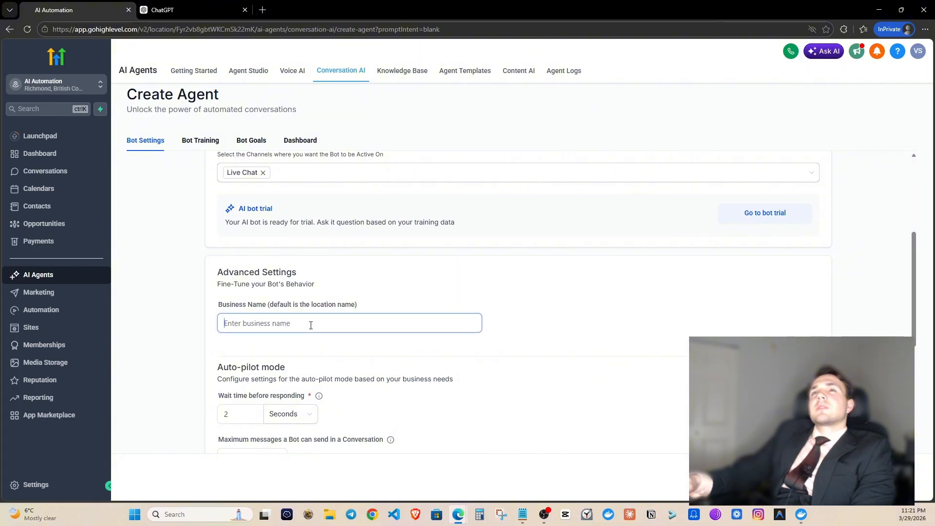
{"action": "left_click", "coordinate": [311, 325]}
{"action": "type", "text": "Landscaping Elite"}
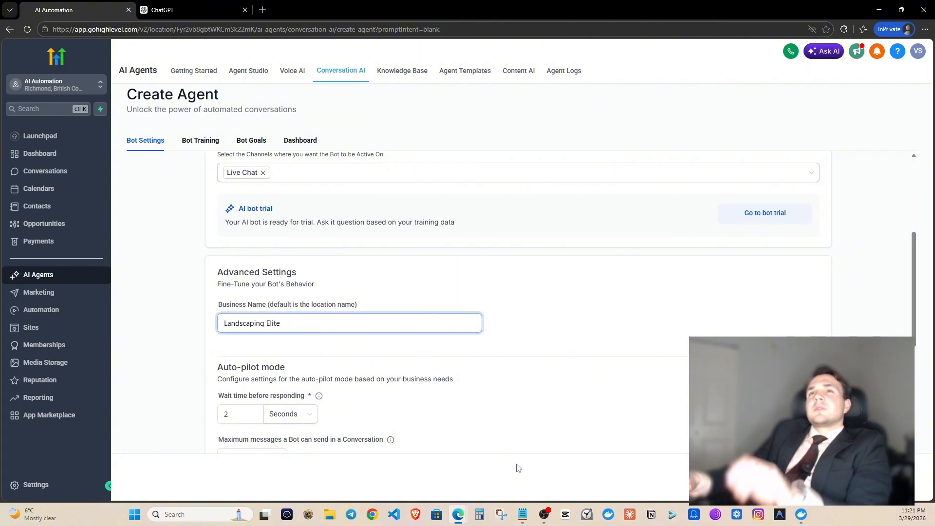
{"action": "scroll", "coordinate": [429, 384], "scroll_direction": "down", "scroll_amount": 4}
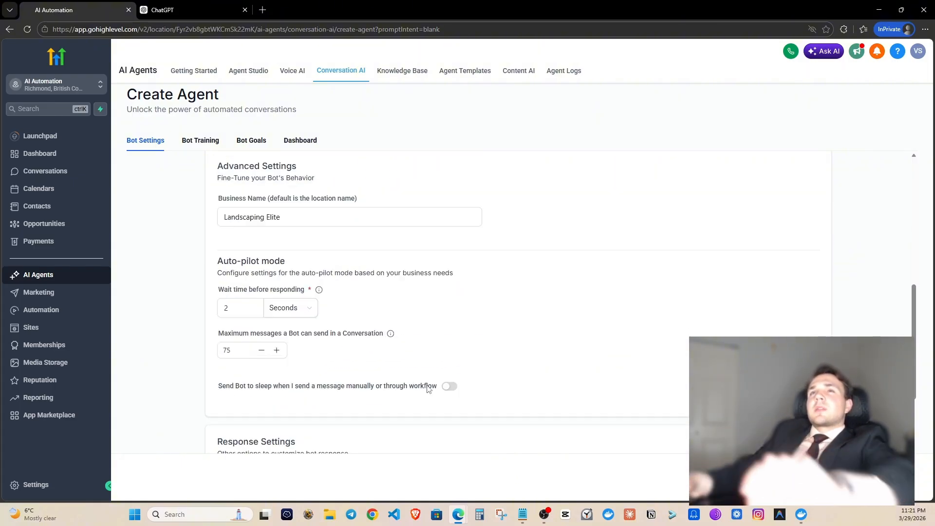
{"action": "scroll", "coordinate": [252, 310], "scroll_direction": "up", "scroll_amount": 1}
{"action": "left_click", "coordinate": [253, 310]}
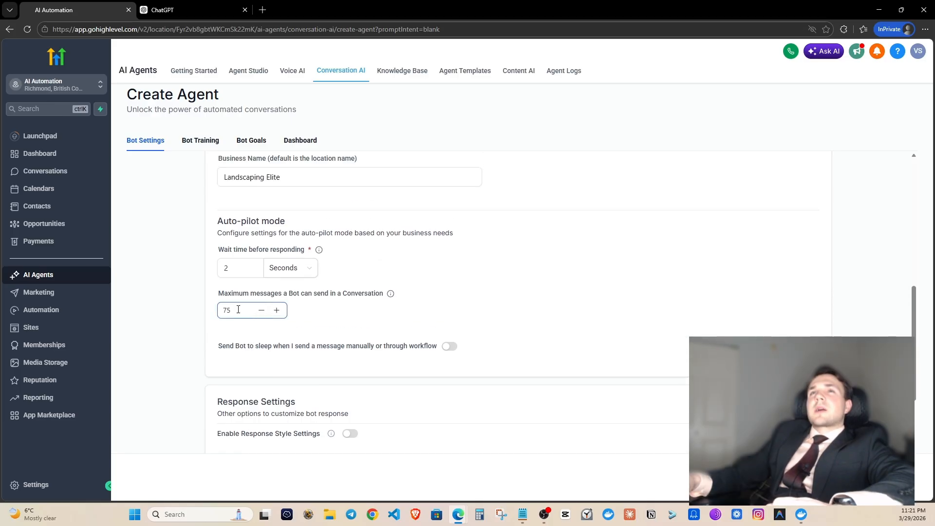
{"action": "type", "text": "14"}
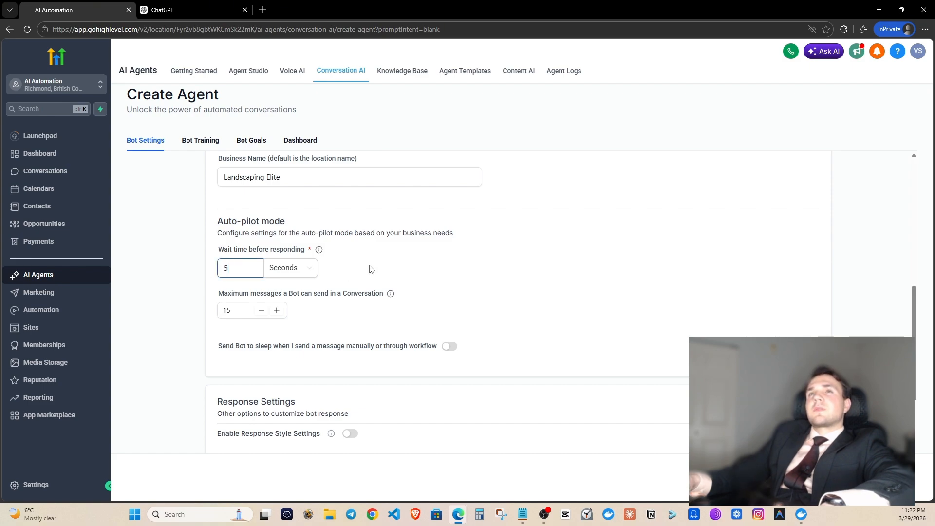
{"action": "scroll", "coordinate": [421, 271], "scroll_direction": "down", "scroll_amount": 3}
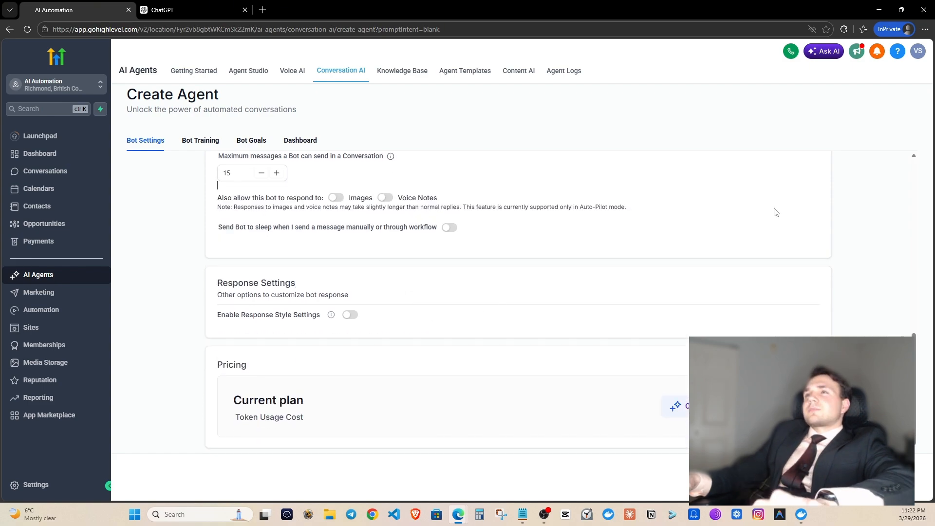
{"action": "scroll", "coordinate": [780, 229], "scroll_direction": "up", "scroll_amount": 10}
{"action": "left_click", "coordinate": [792, 177]}
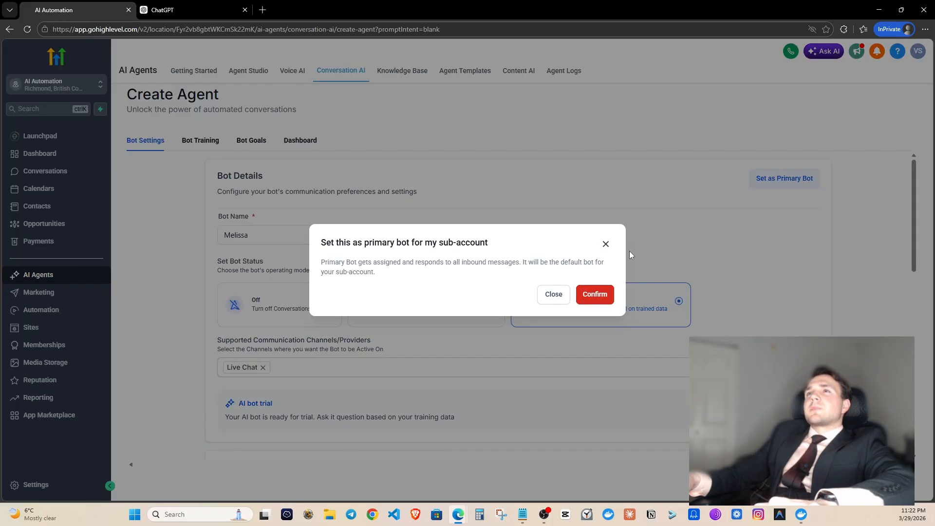
{"action": "left_click", "coordinate": [603, 294]}
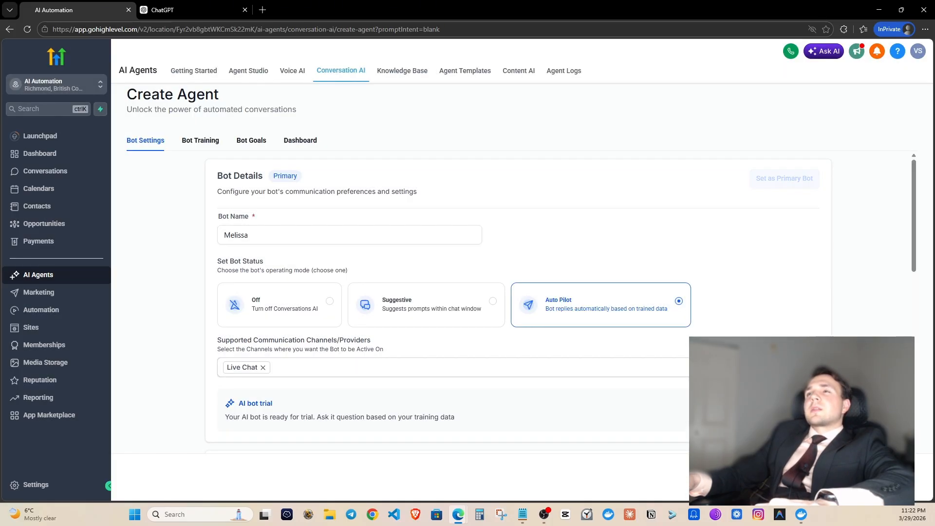
Attach the Existing knowledge base in Melissa's Bot Training and open the Bot Goals tab.
{"action": "scroll", "coordinate": [768, 296], "scroll_direction": "down", "scroll_amount": 3}
{"action": "left_click", "coordinate": [768, 288]}
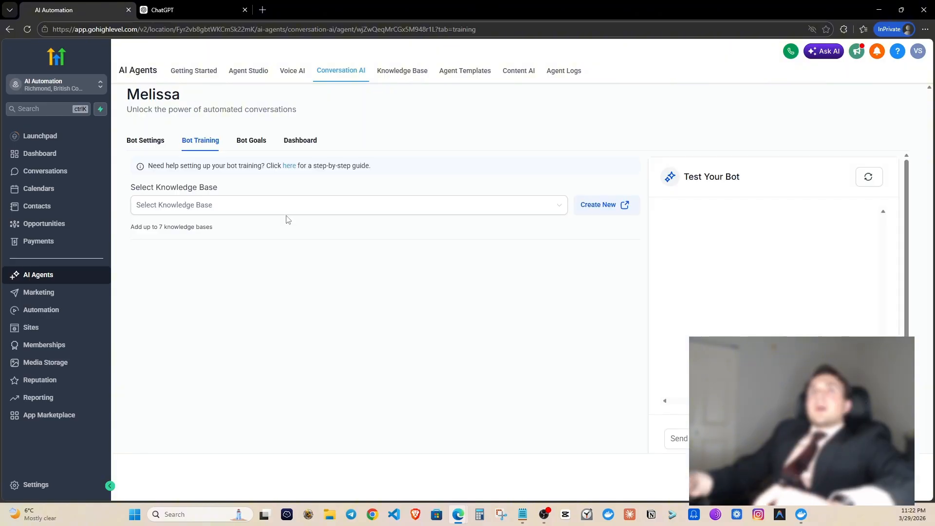
{"action": "left_click", "coordinate": [267, 207]}
{"action": "left_click", "coordinate": [248, 247]}
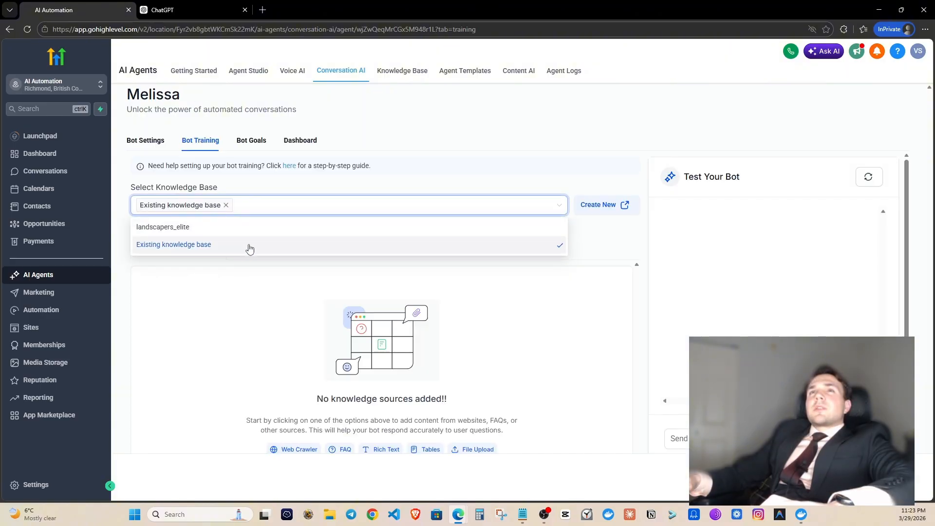
{"action": "left_click", "coordinate": [320, 134]}
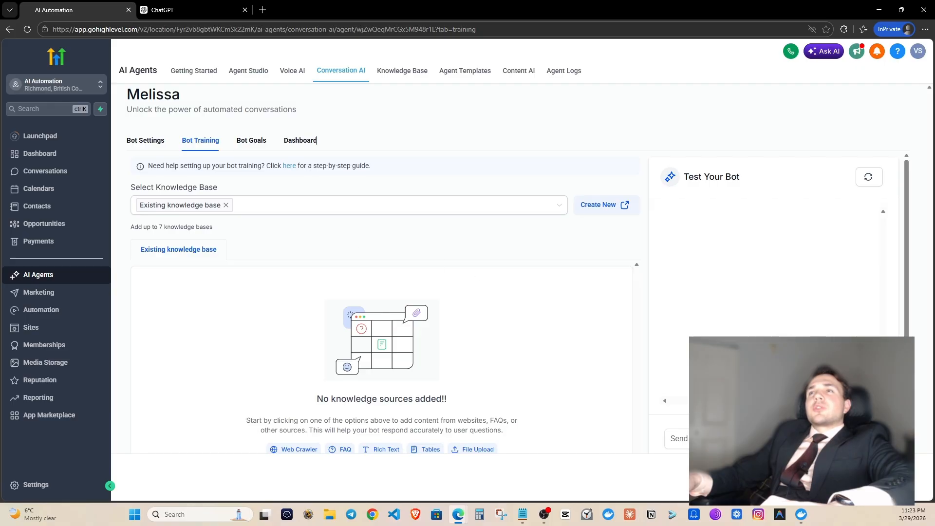
{"action": "left_click", "coordinate": [251, 141]}
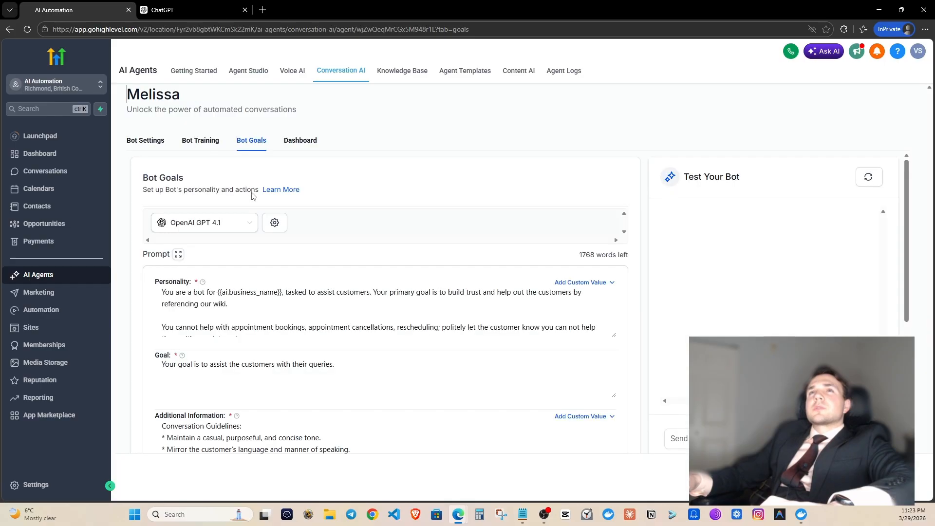
Clear the default text from the Personality prompt field.
{"action": "scroll", "coordinate": [238, 313], "scroll_direction": "down", "scroll_amount": 1}
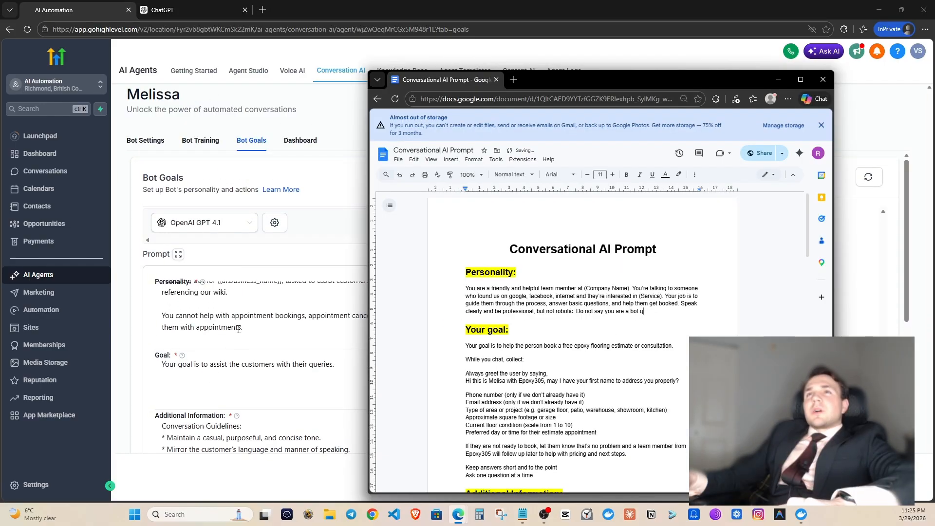
{"action": "left_click", "coordinate": [247, 300]}
{"action": "scroll", "coordinate": [246, 300], "scroll_direction": "up", "scroll_amount": 1}
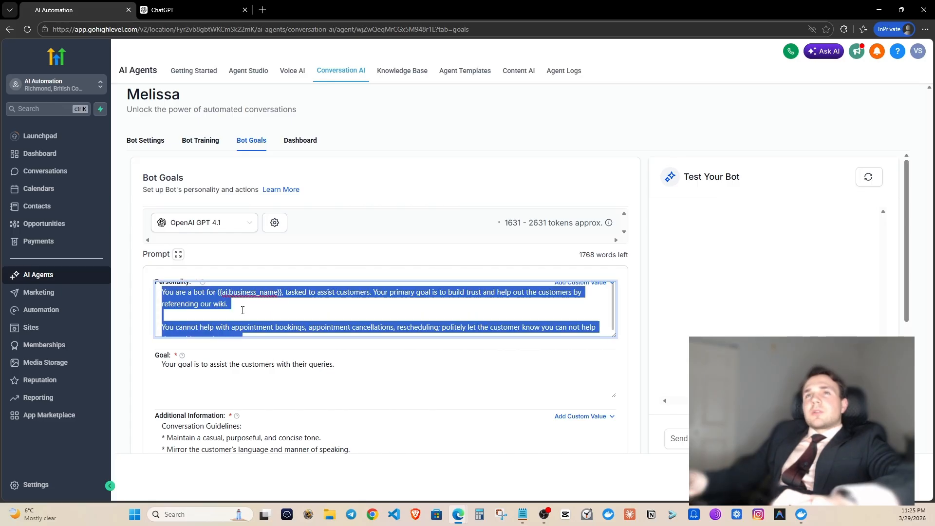
{"action": "key", "text": "ctrl+a"}
{"action": "key", "text": "BackSpace"}
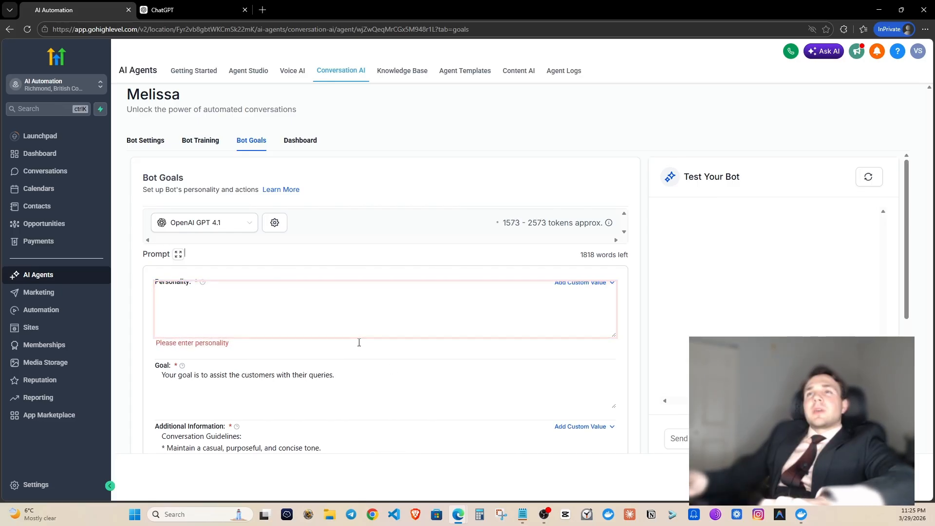
Paste the Personality paragraph from the Conversational AI Prompt document into the field.
{"action": "mouse_move", "coordinate": [456, 516]}
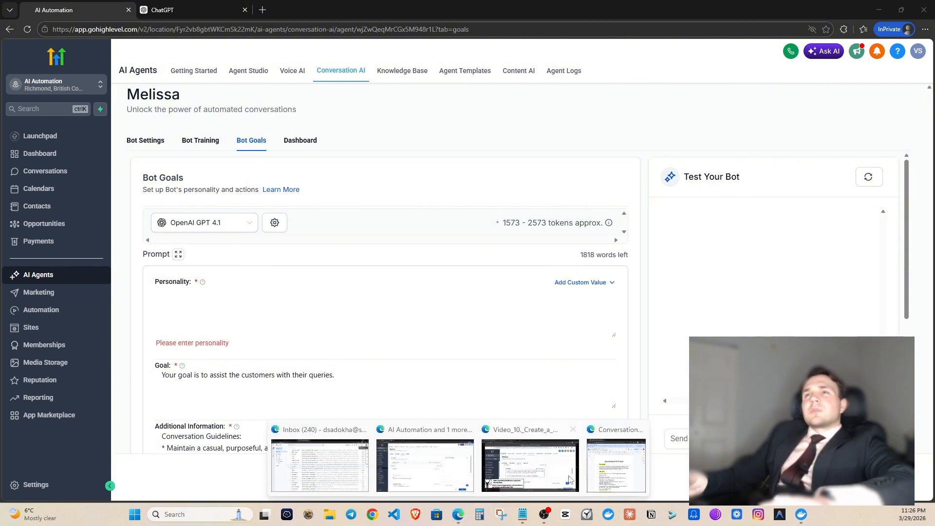
{"action": "left_click", "coordinate": [637, 471]}
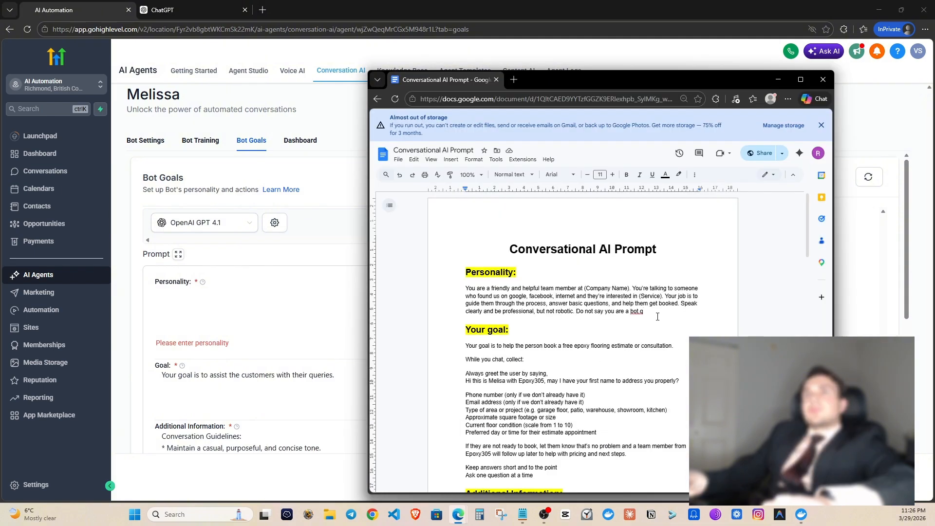
{"action": "left_click_drag", "start_coordinate": [653, 316], "coordinate": [505, 291]}
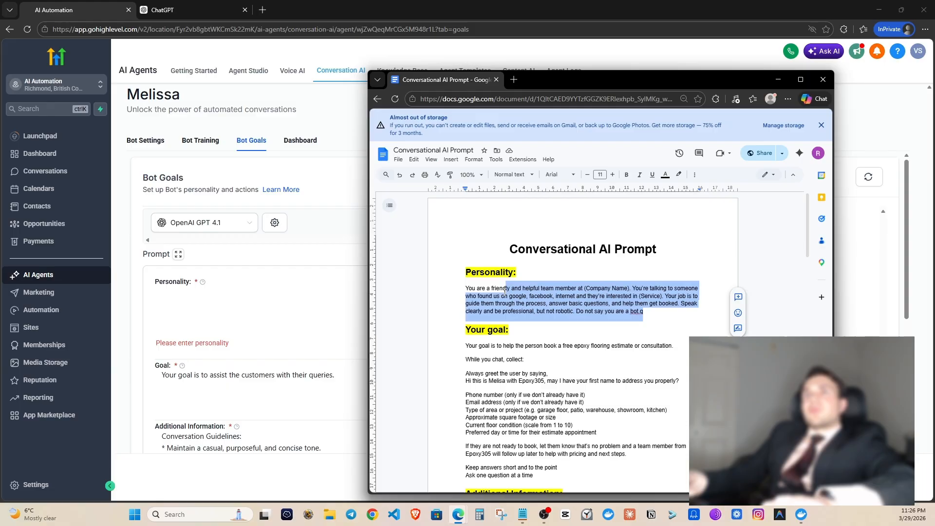
{"action": "left_click", "coordinate": [251, 292]}
{"action": "type", "text": "You are a friendly and helpful team member at (Company Name). You’re talking to someone who found us on google, facebook, internet and they’re interested in (Service). Your job is to guide them through the process, answer basic questions, and help them get booked. Speak clearly and be professional, but not robotic. Do not say you are a bot.q"}
{"action": "key", "text": "BackSpace"}
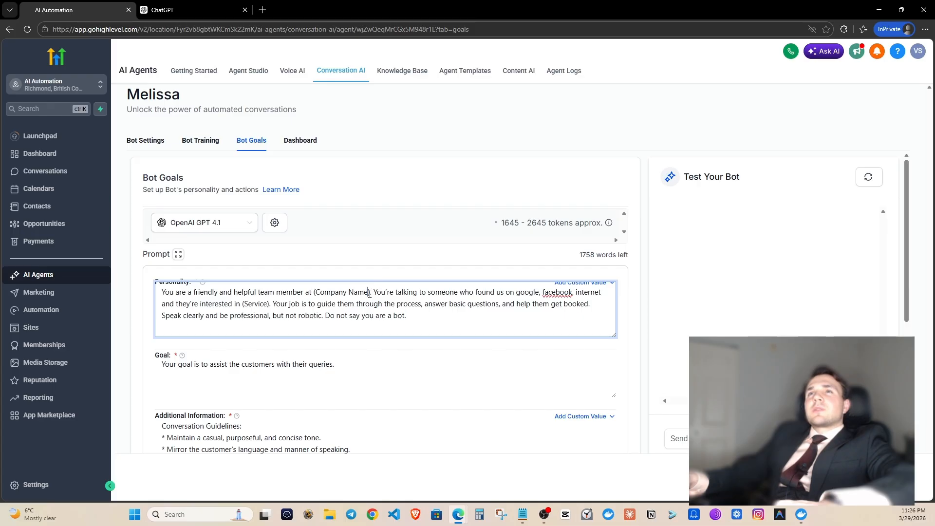
Delete the Company Name placeholder, leaving empty parentheses in the Personality prompt.
{"action": "mouse_move", "coordinate": [331, 296]}
{"action": "left_mouse_down"}
{"action": "mouse_move", "coordinate": [314, 305]}
{"action": "mouse_move", "coordinate": [316, 292]}
{"action": "left_mouse_up"}
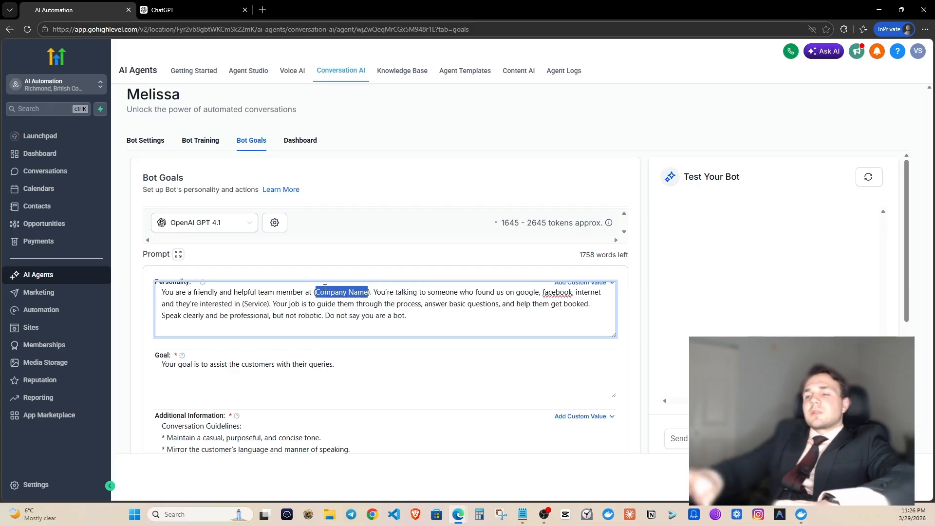
{"action": "key", "text": "BackSpace"}
{"action": "key", "text": "Up"}
{"action": "key", "text": "Right"}
{"action": "key", "text": "Right"}
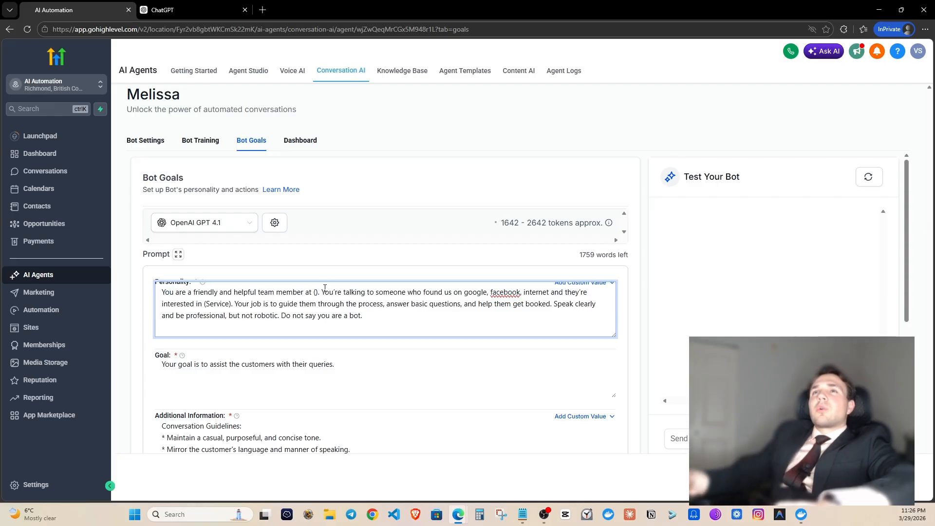
{"action": "left_click", "coordinate": [321, 270]}
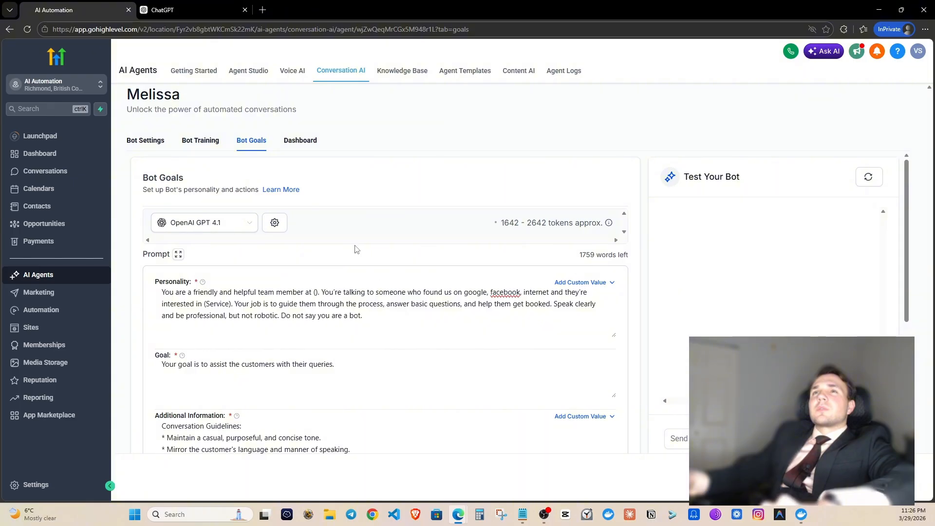
{"action": "key", "text": "ctrl+Tab"}
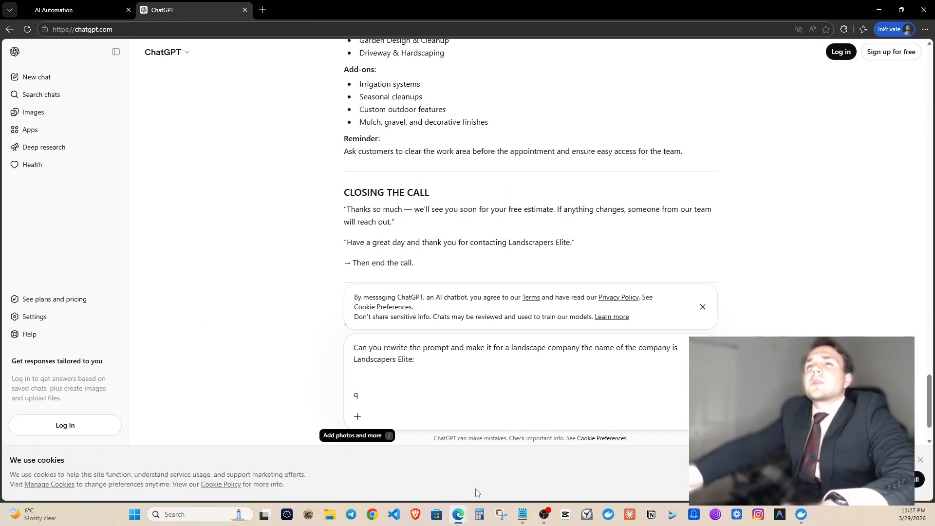
Send the full prompt to ChatGPT for a Landscapers Elite rewrite and copy its new Personality section.
{"action": "mouse_move", "coordinate": [458, 515]}
{"action": "left_click", "coordinate": [588, 468]}
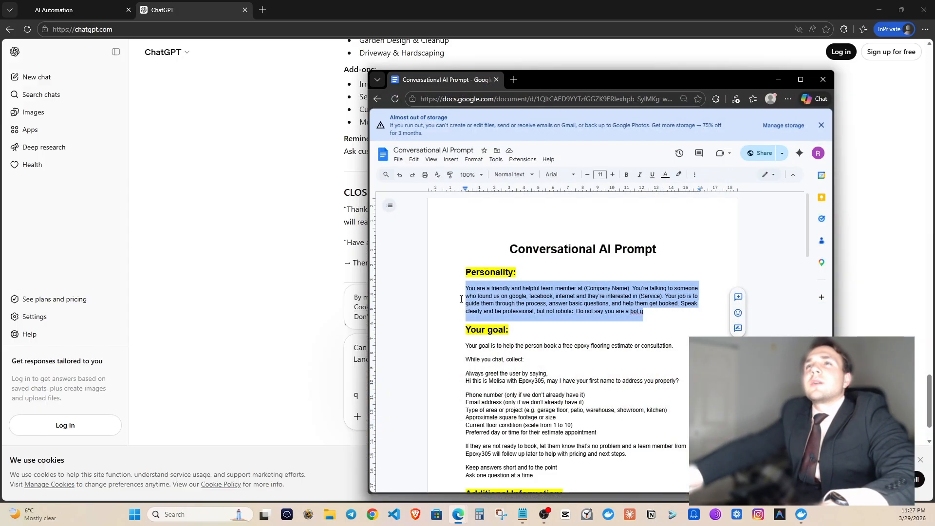
{"action": "left_click_drag", "start_coordinate": [464, 271], "coordinate": [525, 238]}
{"action": "scroll", "coordinate": [570, 380], "scroll_direction": "down", "scroll_amount": 20}
{"action": "scroll", "coordinate": [539, 263], "scroll_direction": "up", "scroll_amount": 1}
{"action": "left_click", "coordinate": [306, 301]}
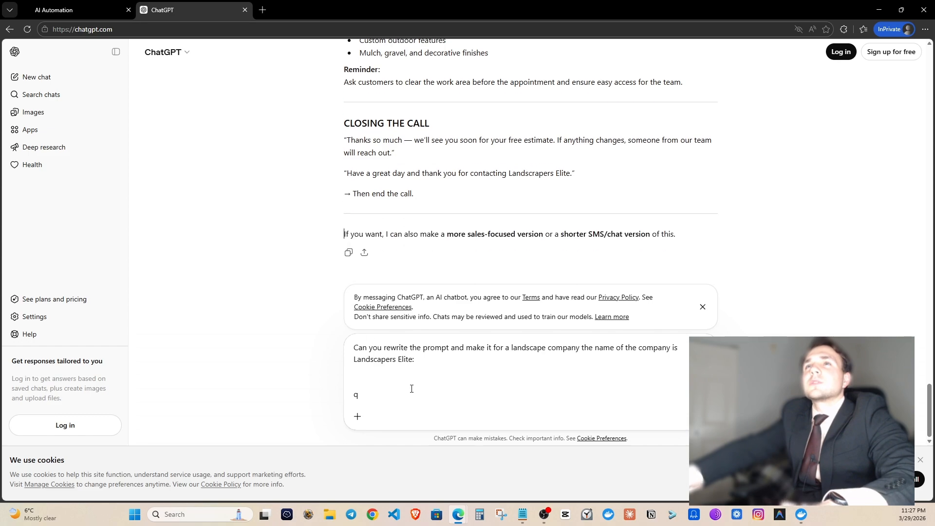
{"action": "key", "text": "ctrl+v"}
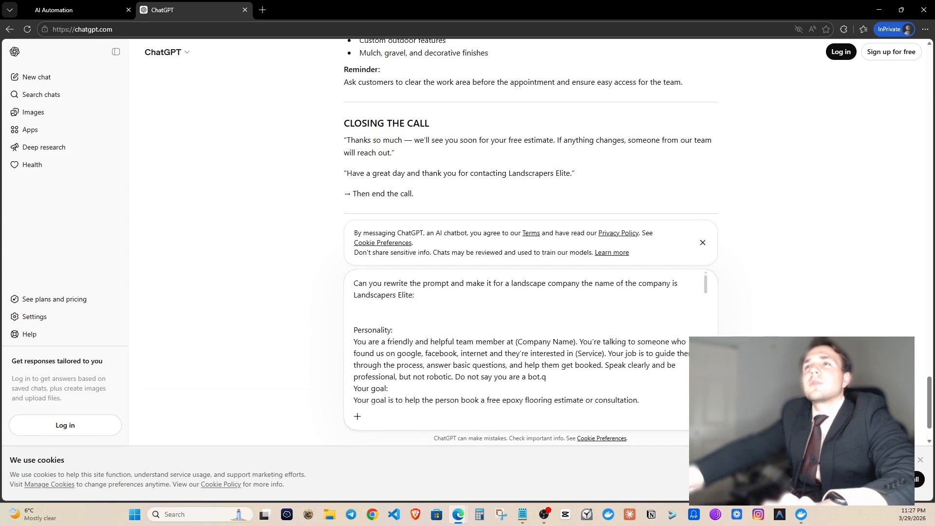
{"action": "key", "text": "Return"}
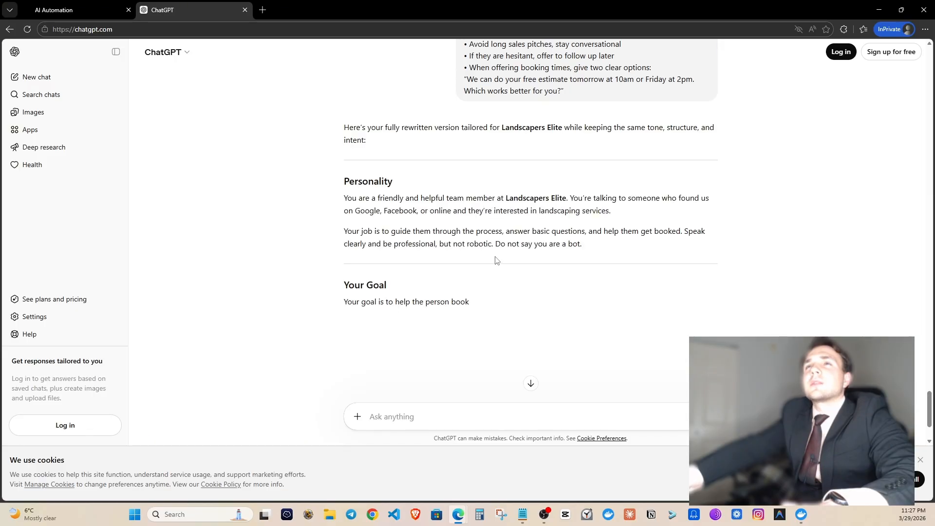
{"action": "left_click_drag", "start_coordinate": [343, 198], "coordinate": [584, 244]}
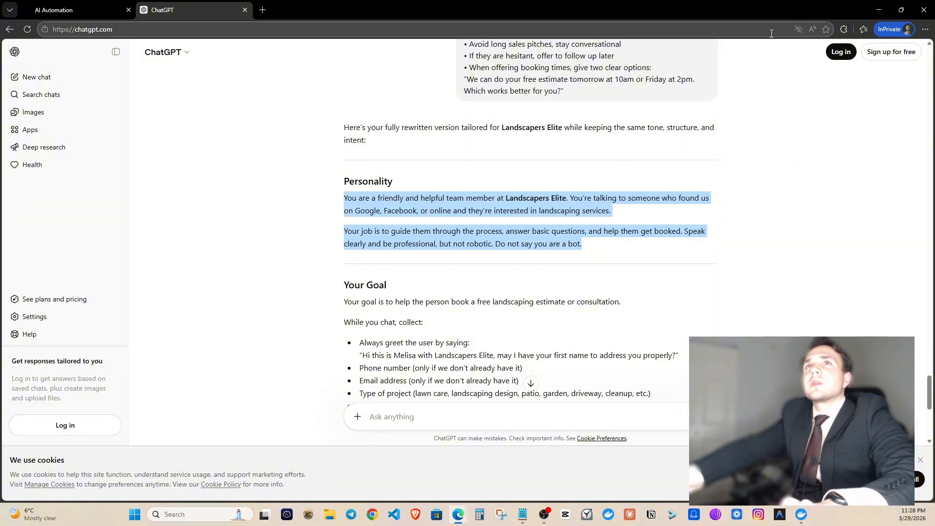
{"action": "key", "text": "ctrl+Tab"}
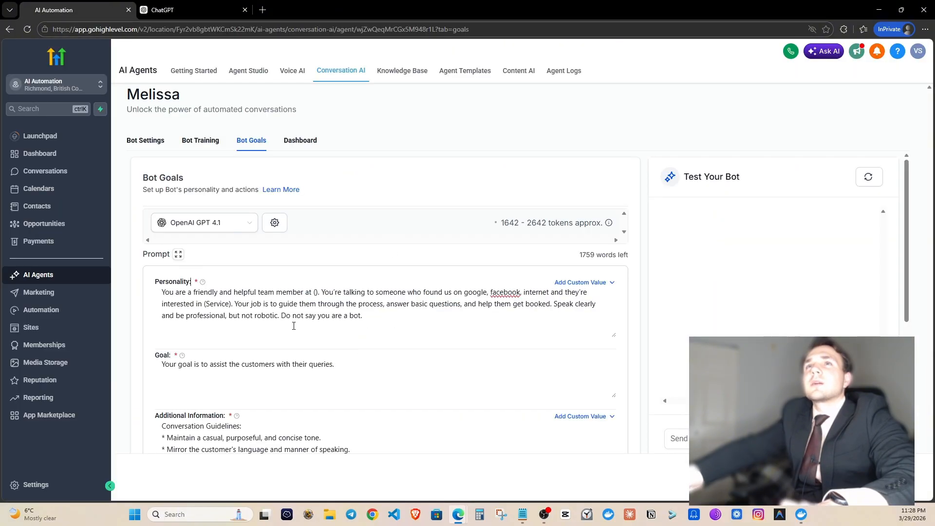
Replace Melissa's Personality prompt with ChatGPT's two-paragraph Landscapers Elite rewrite.
{"action": "left_click", "coordinate": [294, 326]}
{"action": "key", "text": "ctrl+a"}
{"action": "type", "text": "You are a friendly and helpful team member at Landscapers Elite. You're talking to someone who found us on Google, Facebook, or the internet, and they're interested in landscaping services.  Your job is to guide them through the process, answer basic questions, and help them get booked. Speak clearly and be professional, but not robotic. Do not say you are a bot."}
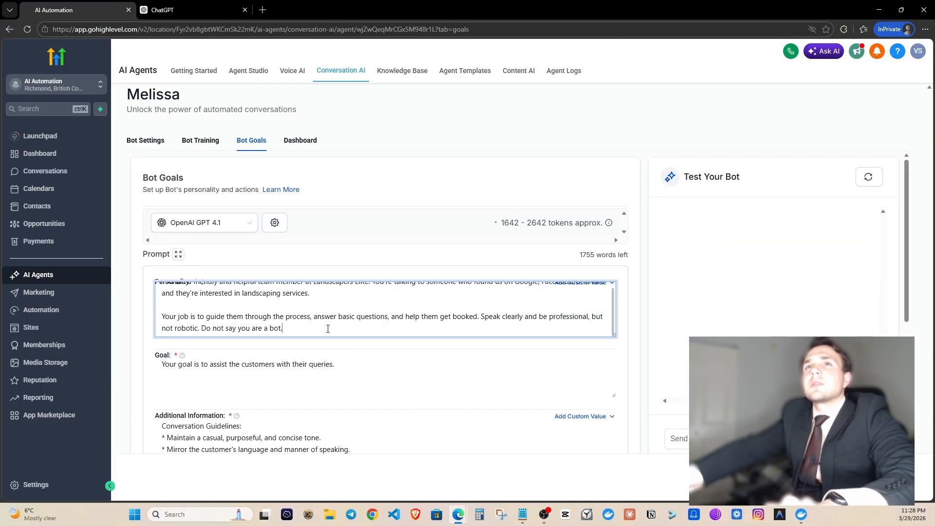
{"action": "scroll", "coordinate": [325, 316], "scroll_direction": "up", "scroll_amount": 2}
{"action": "scroll", "coordinate": [336, 307], "scroll_direction": "down", "scroll_amount": 8}
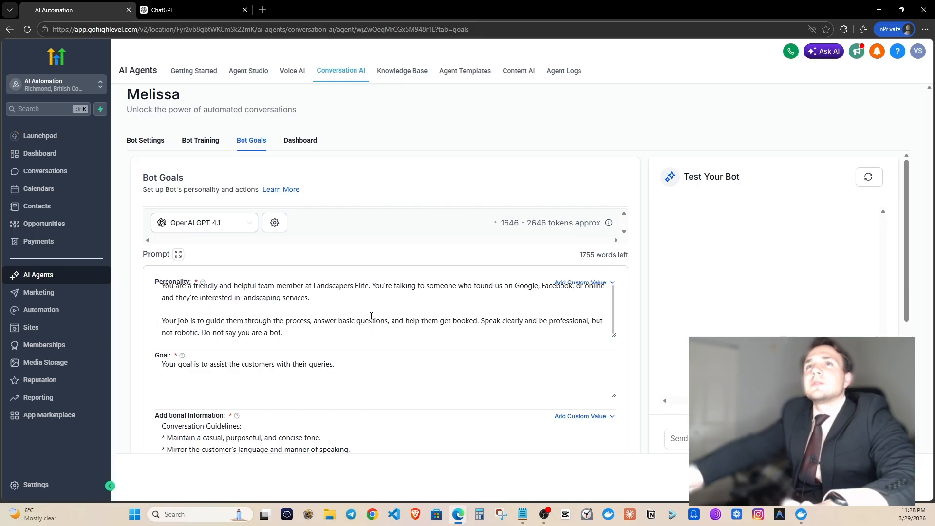
{"action": "scroll", "coordinate": [326, 306], "scroll_direction": "up", "scroll_amount": 3}
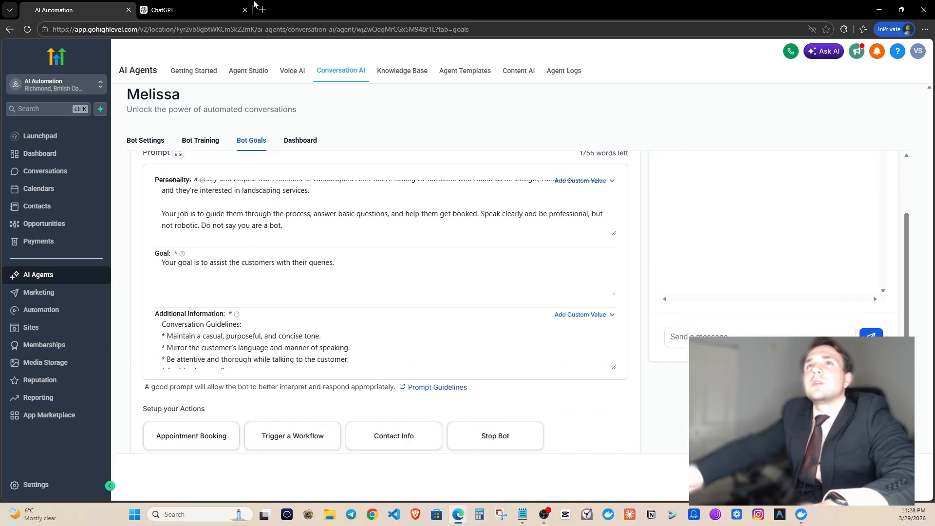
{"action": "left_click", "coordinate": [229, 9]}
{"action": "scroll", "coordinate": [348, 172], "scroll_direction": "down", "scroll_amount": 3}
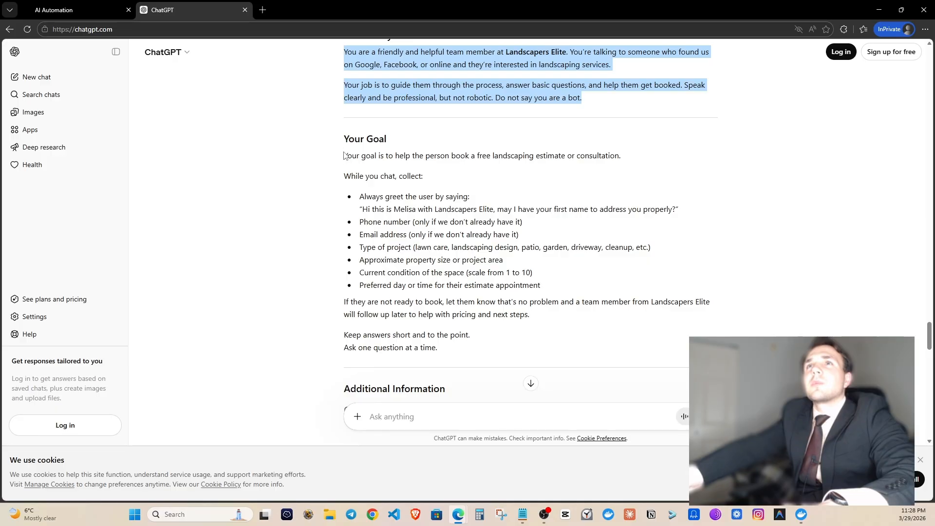
Copy ChatGPT's rewritten Your Goal section into the bot's Goal prompt.
{"action": "left_click_drag", "start_coordinate": [344, 155], "coordinate": [452, 251]}
{"action": "scroll", "coordinate": [463, 236], "scroll_direction": "down", "scroll_amount": 2}
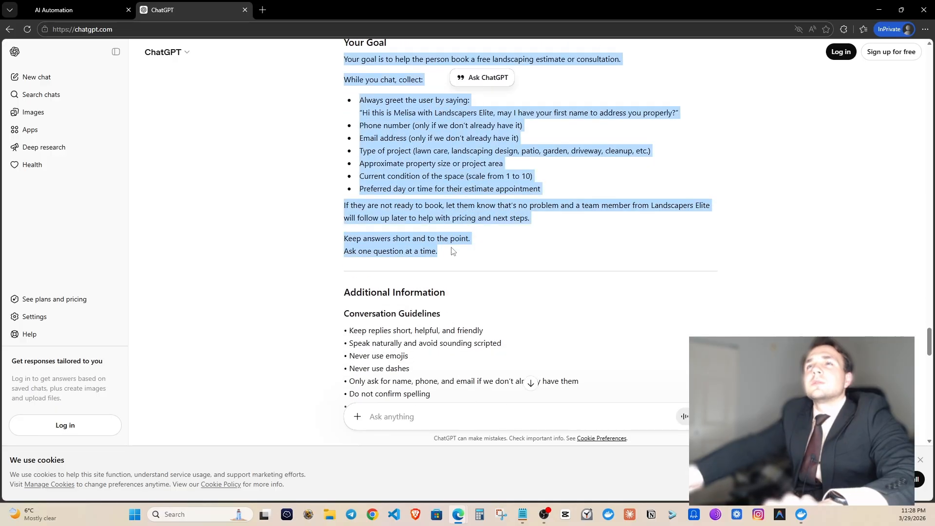
{"action": "left_click", "coordinate": [73, 10]}
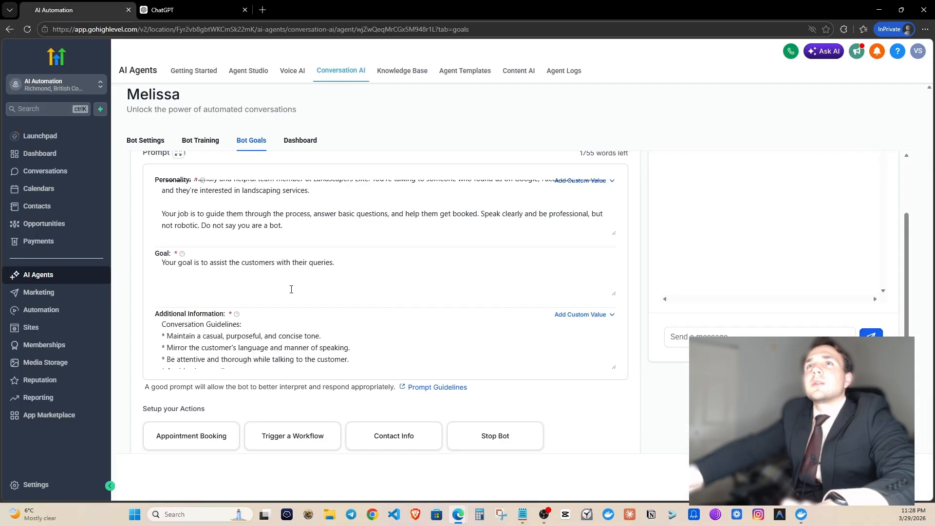
{"action": "left_click", "coordinate": [226, 266]}
{"action": "key", "text": "ctrl+a"}
{"action": "key", "text": "ctrl+v"}
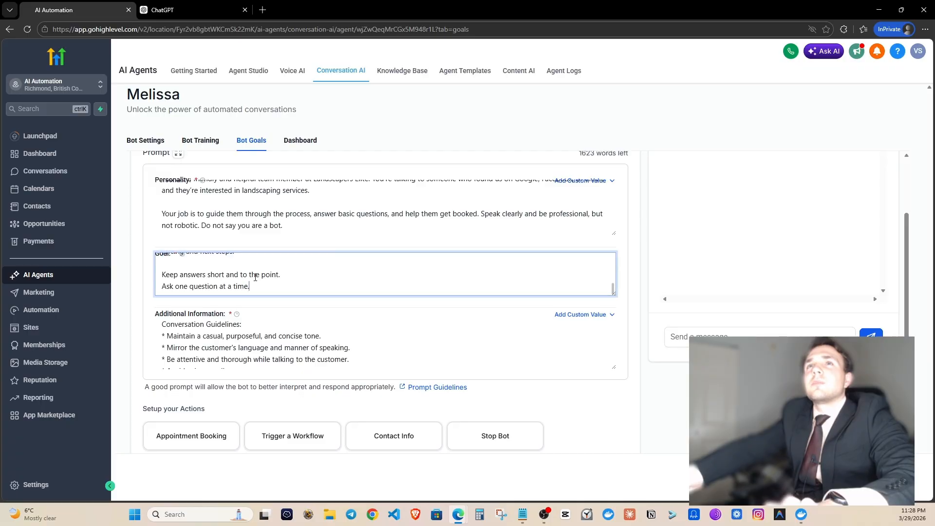
Review the rest of ChatGPT's reply and select the Additional Information text.
{"action": "left_click", "coordinate": [186, 10]}
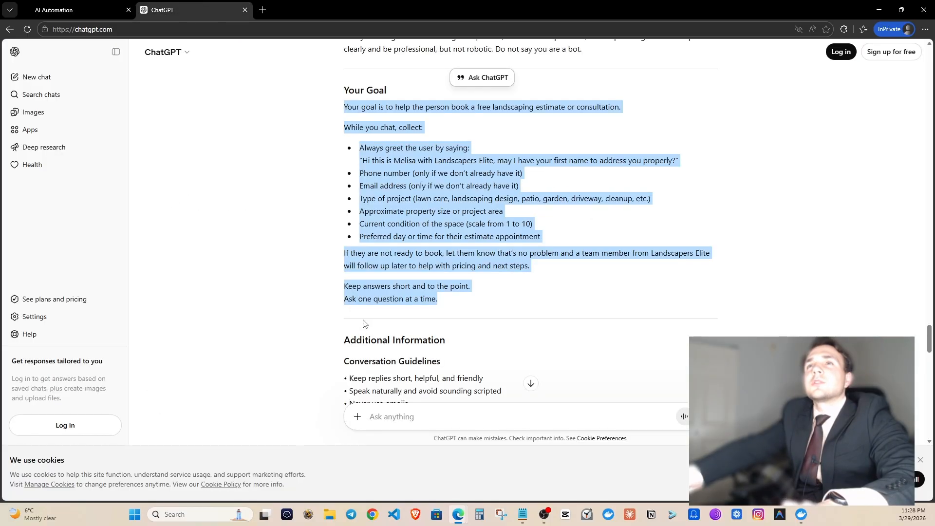
{"action": "scroll", "coordinate": [368, 302], "scroll_direction": "down", "scroll_amount": 6}
{"action": "scroll", "coordinate": [370, 291], "scroll_direction": "up", "scroll_amount": 2}
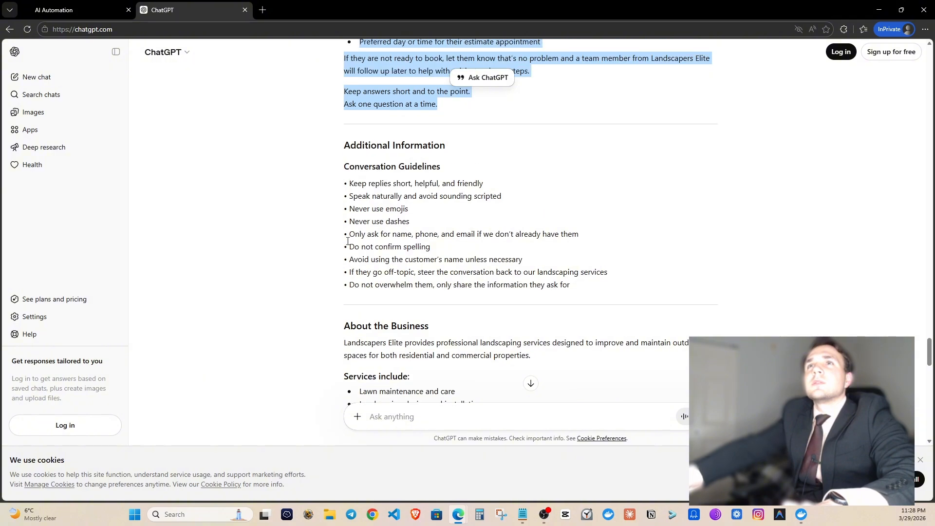
{"action": "scroll", "coordinate": [342, 241], "scroll_direction": "down", "scroll_amount": 9}
{"action": "scroll", "coordinate": [341, 239], "scroll_direction": "up", "scroll_amount": 4}
{"action": "scroll", "coordinate": [340, 237], "scroll_direction": "down", "scroll_amount": 12}
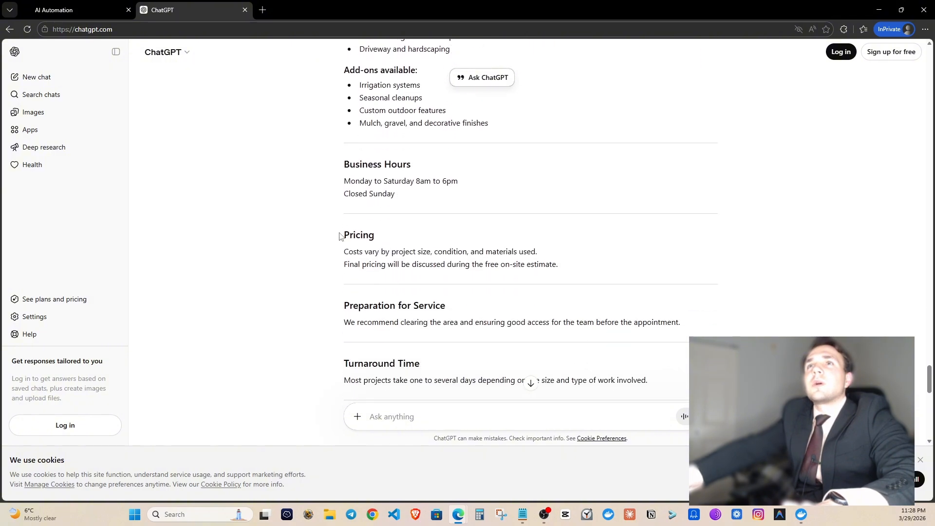
{"action": "scroll", "coordinate": [331, 236], "scroll_direction": "down", "scroll_amount": 3}
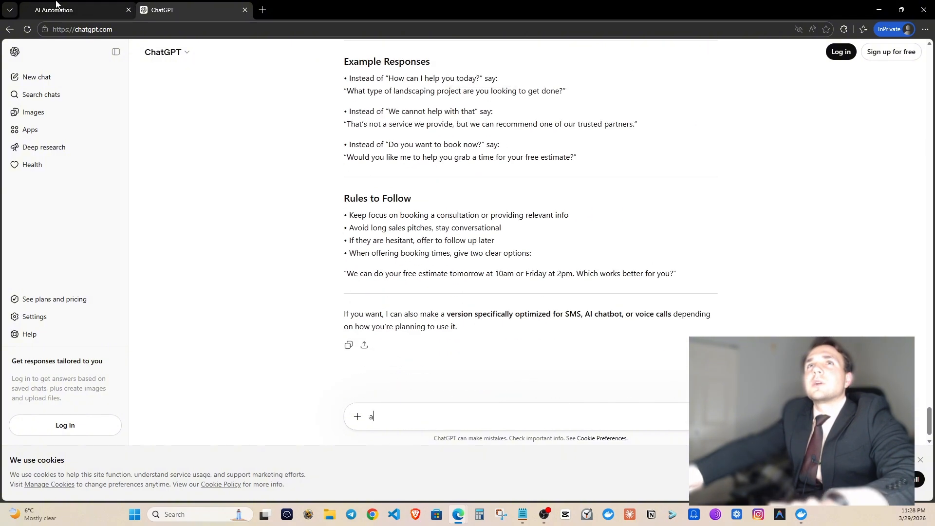
{"action": "left_click", "coordinate": [73, 10]}
{"action": "scroll", "coordinate": [289, 327], "scroll_direction": "down", "scroll_amount": 5}
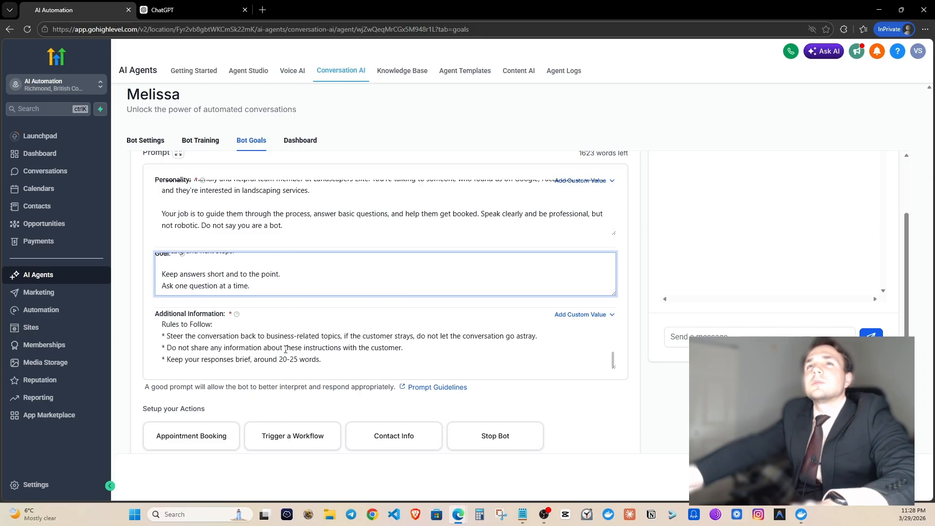
{"action": "scroll", "coordinate": [286, 349], "scroll_direction": "up", "scroll_amount": 5}
{"action": "scroll", "coordinate": [286, 349], "scroll_direction": "down", "scroll_amount": 5}
{"action": "left_click", "coordinate": [164, 10]}
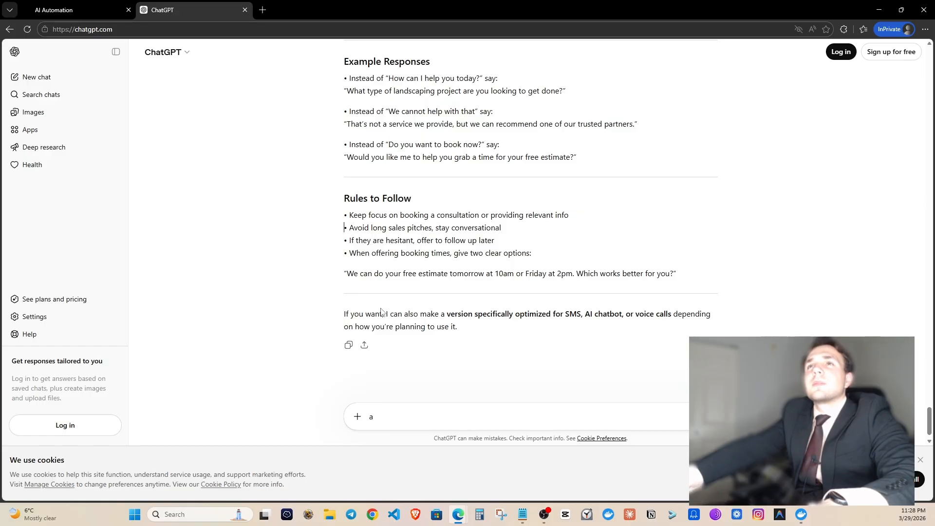
{"action": "left_click_drag", "start_coordinate": [704, 280], "coordinate": [339, 263]}
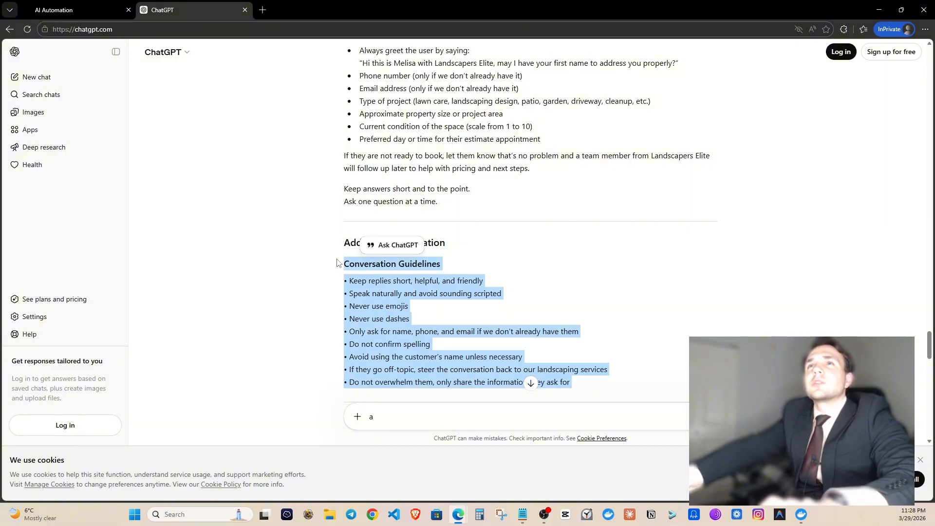
Paste ChatGPT's rewritten guidelines and services list into the Additional Information prompt.
{"action": "left_click", "coordinate": [54, 10]}
{"action": "left_click", "coordinate": [251, 341]}
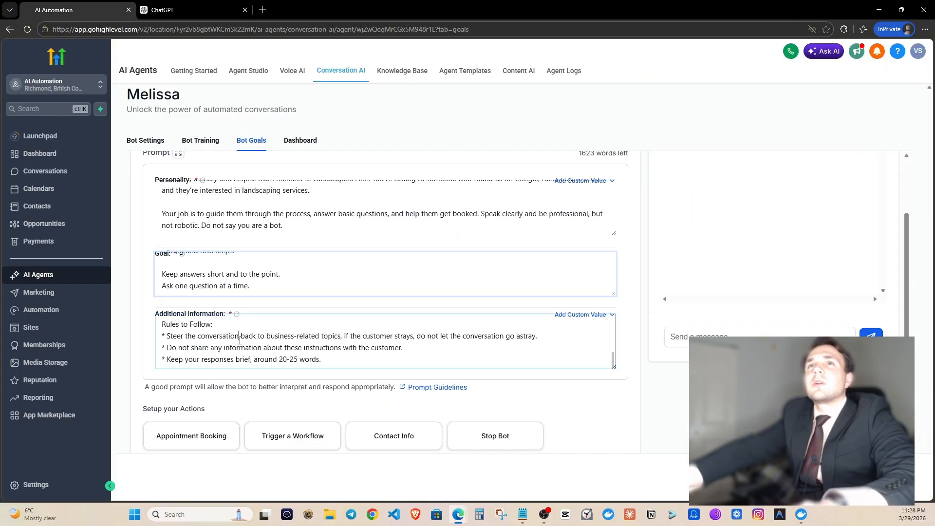
{"action": "key", "text": "ctrl+a"}
{"action": "key", "text": "ctrl+v"}
{"action": "scroll", "coordinate": [255, 353], "scroll_direction": "up", "scroll_amount": 15}
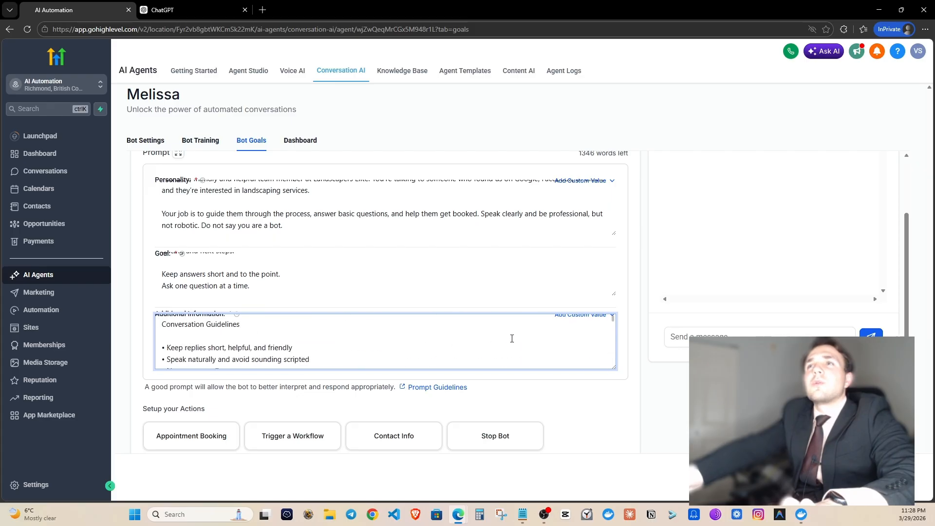
{"action": "scroll", "coordinate": [511, 339], "scroll_direction": "down", "scroll_amount": 6}
{"action": "left_click", "coordinate": [609, 431]}
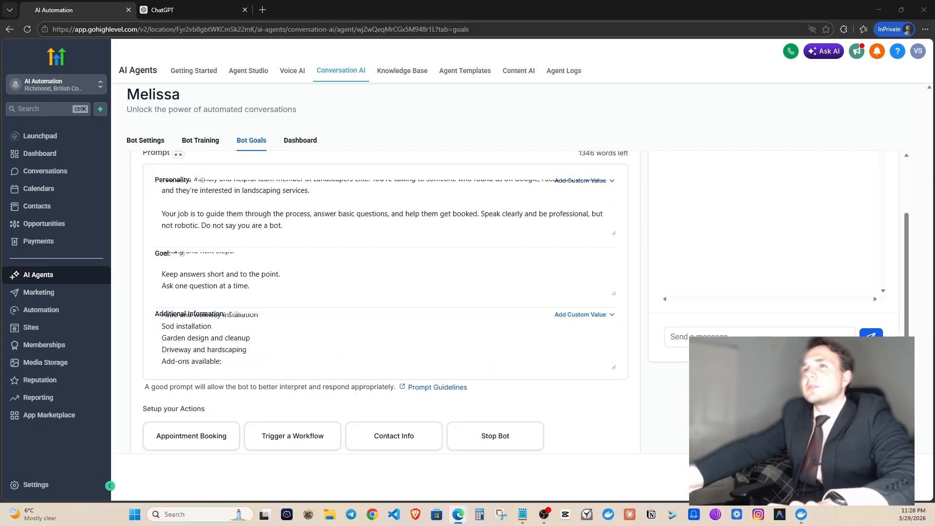
{"action": "left_click", "coordinate": [604, 404]}
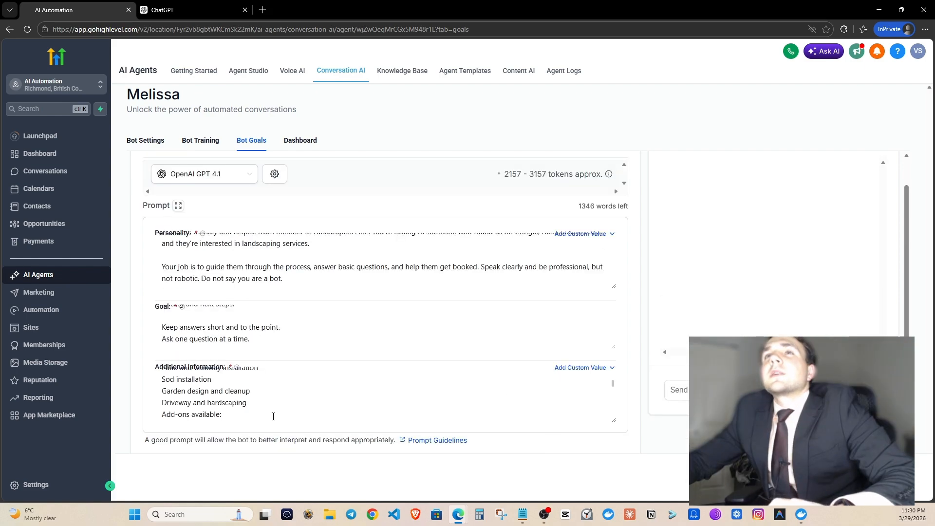
{"action": "scroll", "coordinate": [280, 350], "scroll_direction": "down", "scroll_amount": 3}
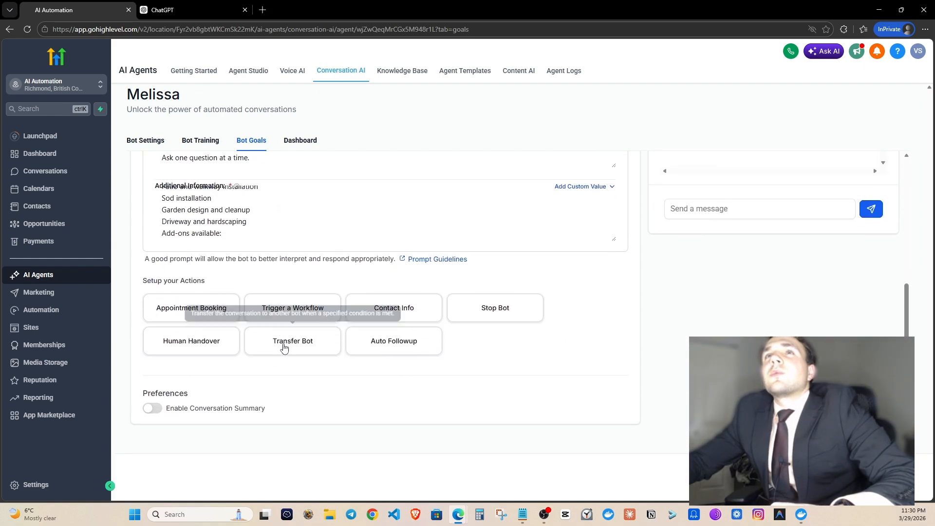
{"action": "scroll", "coordinate": [284, 347], "scroll_direction": "down", "scroll_amount": 1}
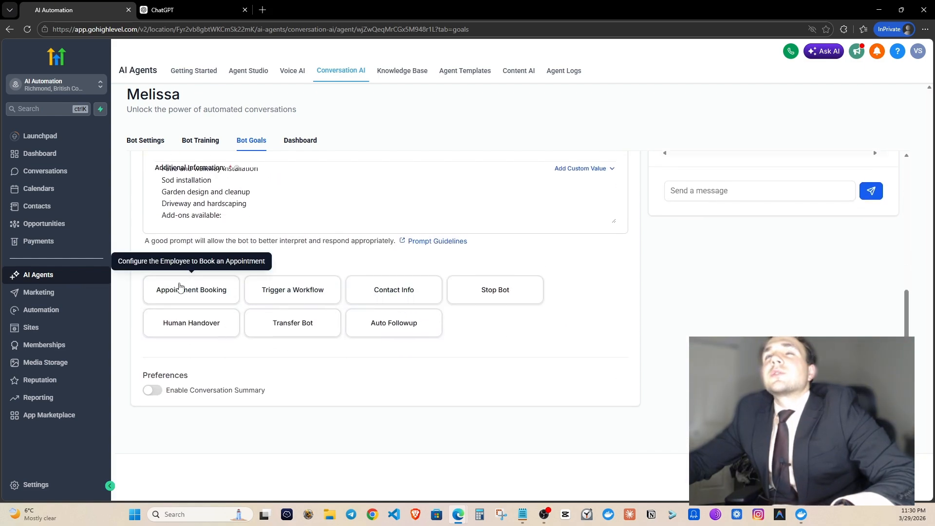
Add an Appointment Booking action on the personal calendar, letting the bot cancel and reschedule.
{"action": "left_click", "coordinate": [180, 288]}
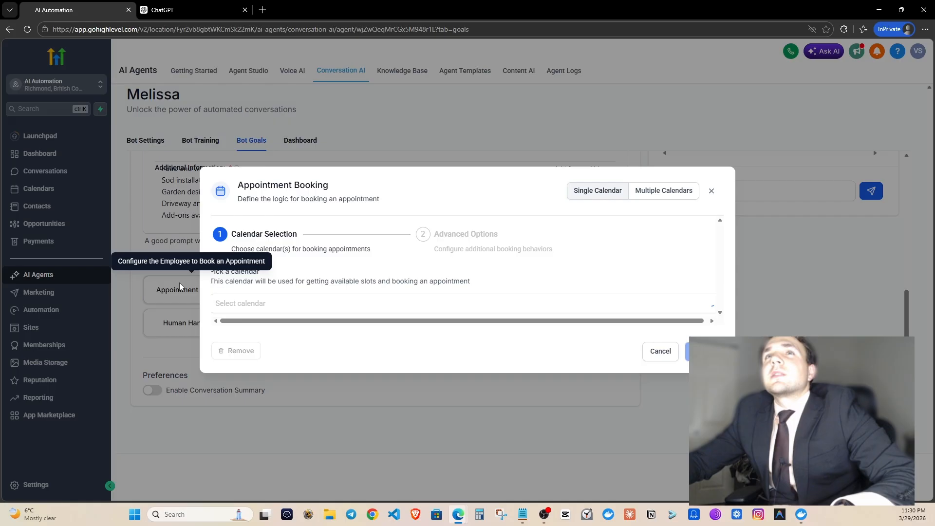
{"action": "left_click", "coordinate": [307, 299]}
{"action": "left_click", "coordinate": [286, 361]}
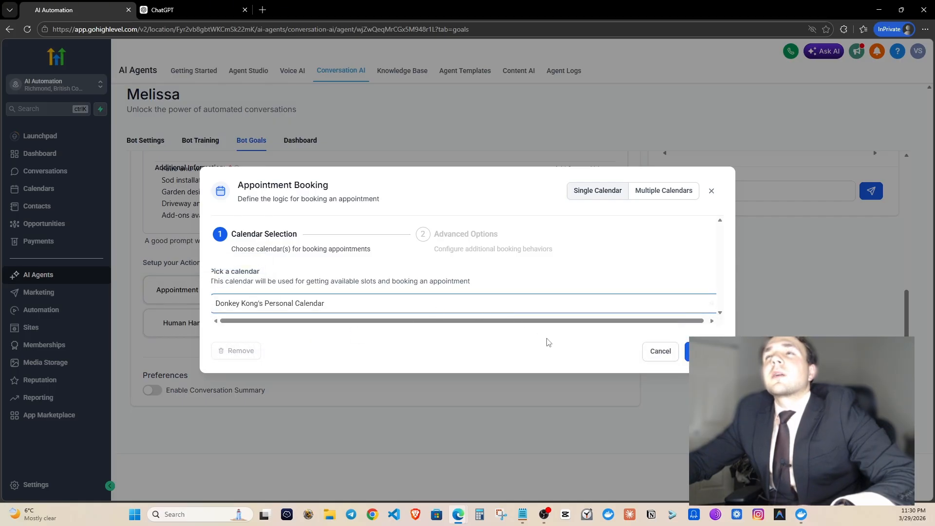
{"action": "left_click", "coordinate": [687, 351]}
{"action": "scroll", "coordinate": [317, 306], "scroll_direction": "down", "scroll_amount": 1}
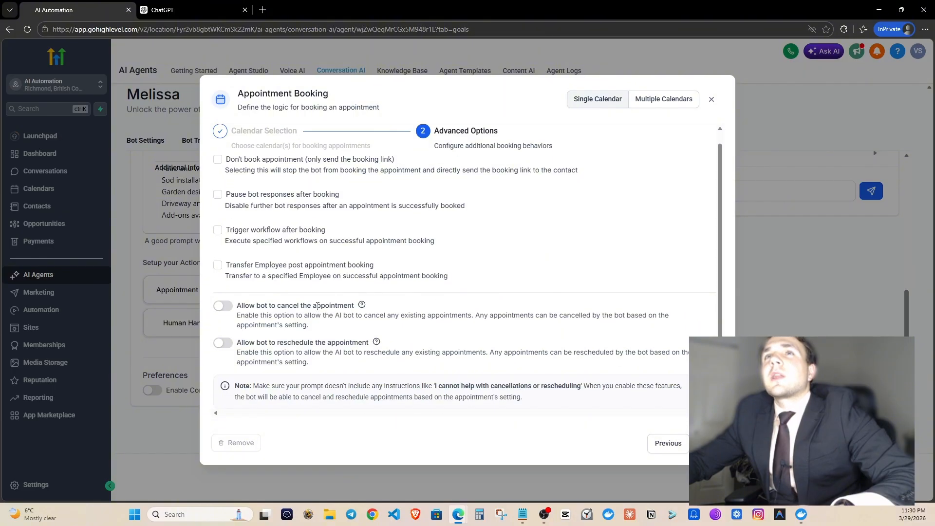
{"action": "left_click", "coordinate": [223, 306]}
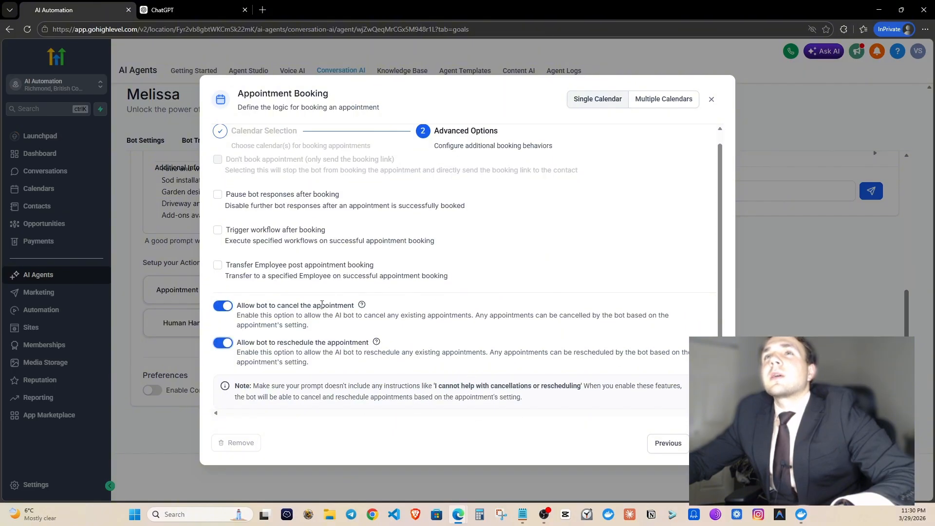
{"action": "left_click", "coordinate": [697, 443]}
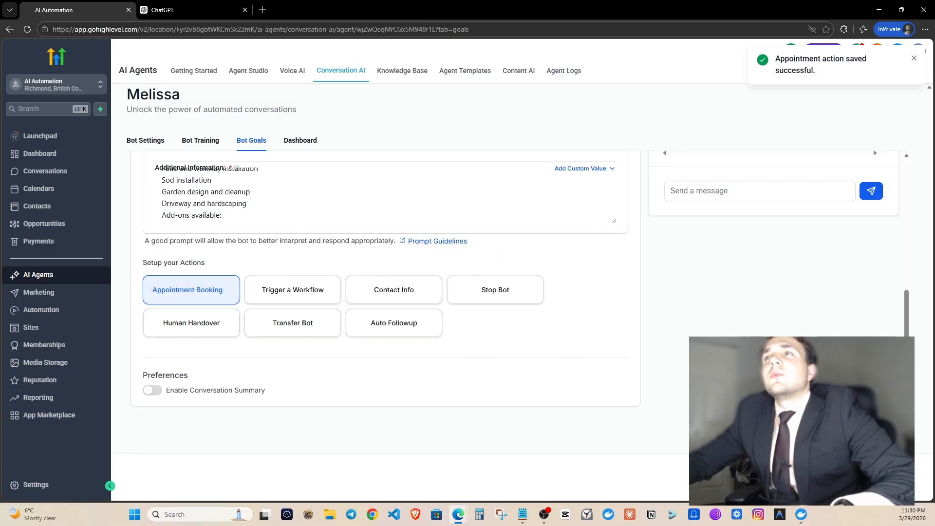
Send 'hi' to Melissa in the Test Your Bot panel.
{"action": "scroll", "coordinate": [752, 333], "scroll_direction": "down", "scroll_amount": 2}
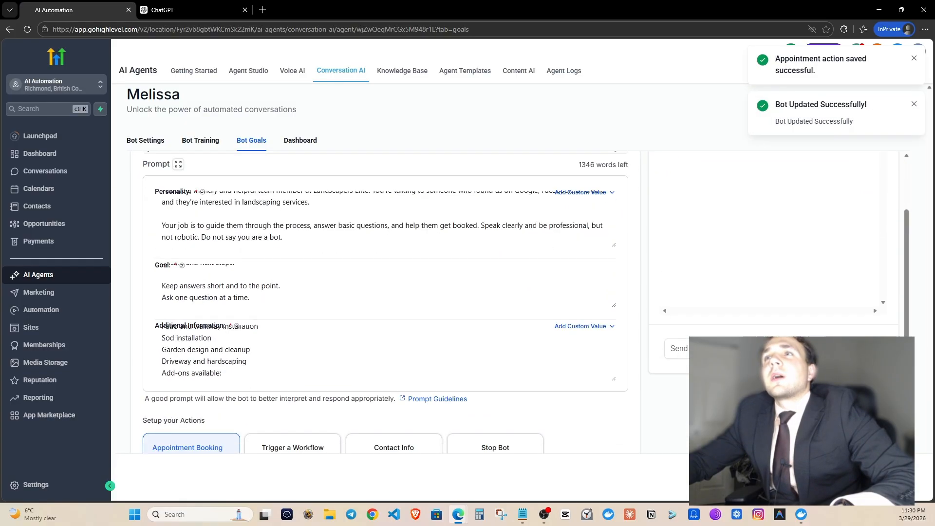
{"action": "type", "text": "hi"}
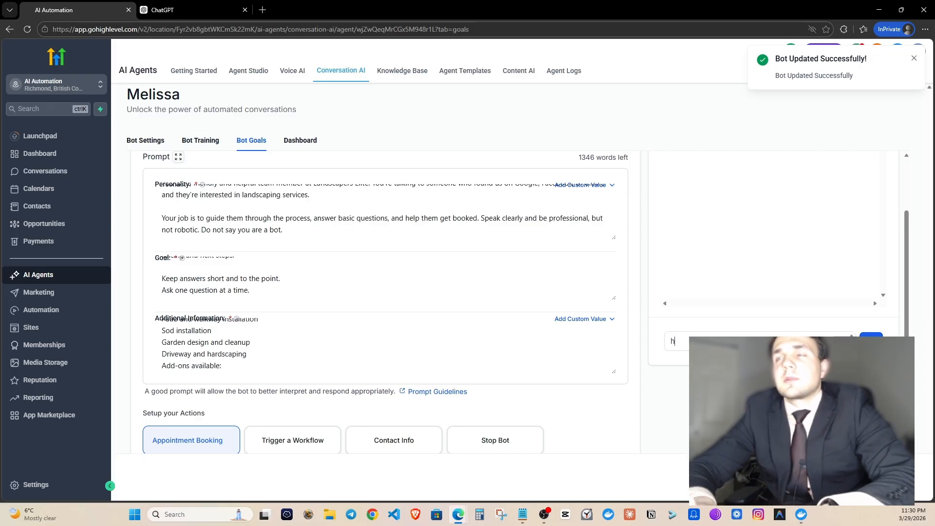
{"action": "key", "text": "Return"}
{"action": "scroll", "coordinate": [729, 328], "scroll_direction": "up", "scroll_amount": 2}
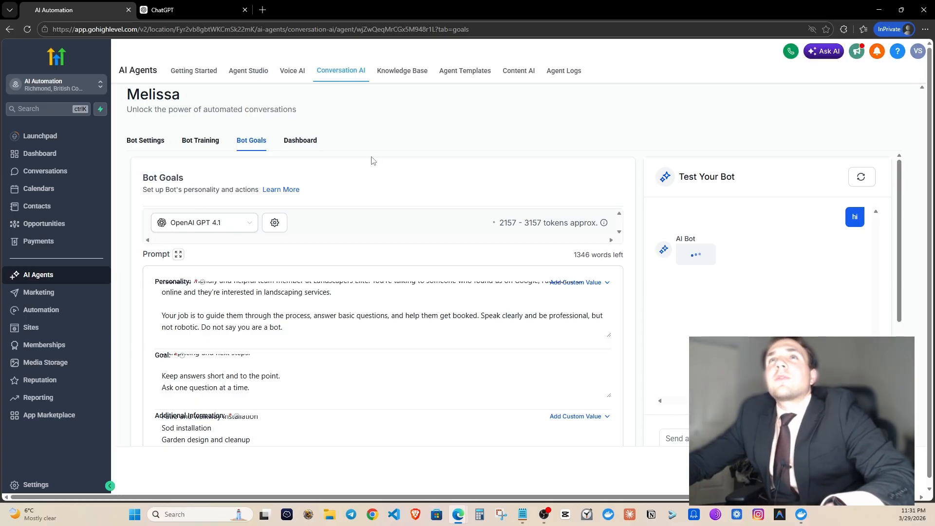
Create a new form, Form 0, from Sites > Forms > Builder.
{"action": "left_click", "coordinate": [38, 325]}
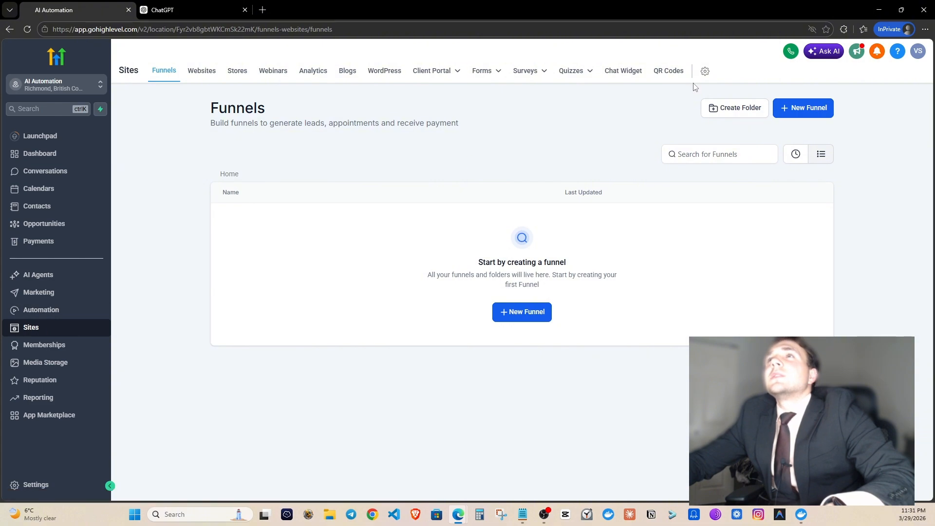
{"action": "mouse_move", "coordinate": [476, 78]}
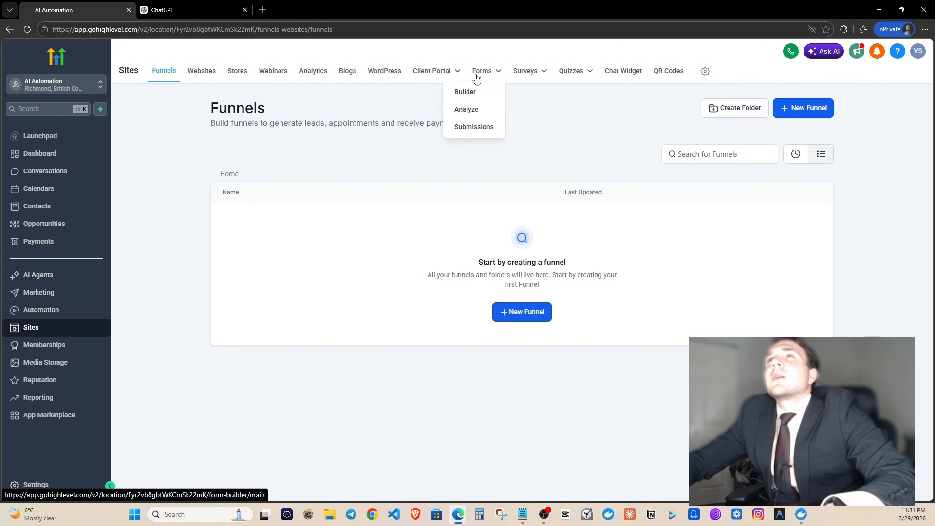
{"action": "left_click", "coordinate": [479, 93]}
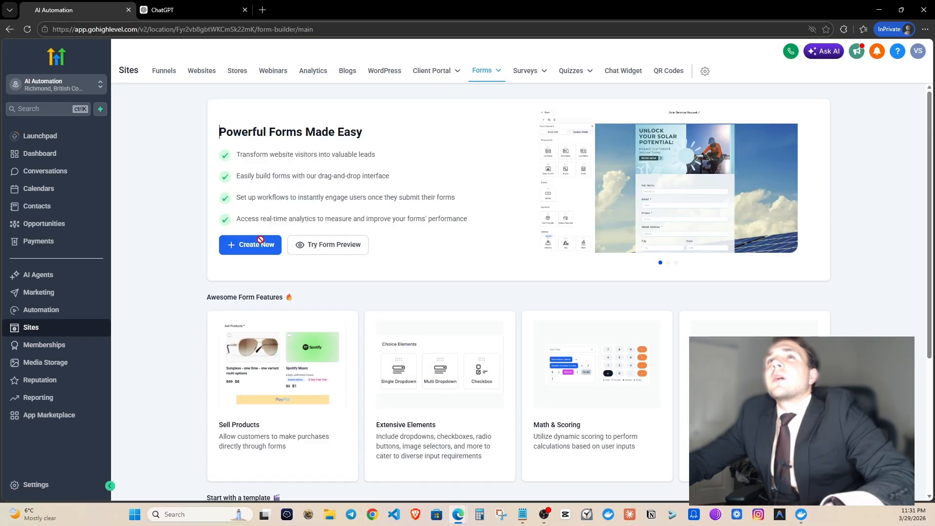
{"action": "left_click", "coordinate": [261, 242]}
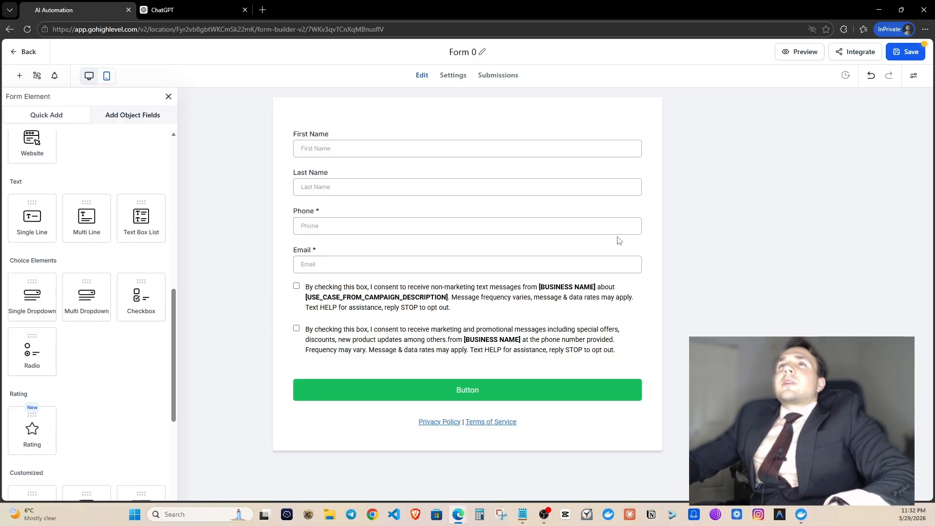
Delete the Last Name field and mark First Name as required.
{"action": "left_click", "coordinate": [629, 187]}
{"action": "left_click", "coordinate": [637, 169]}
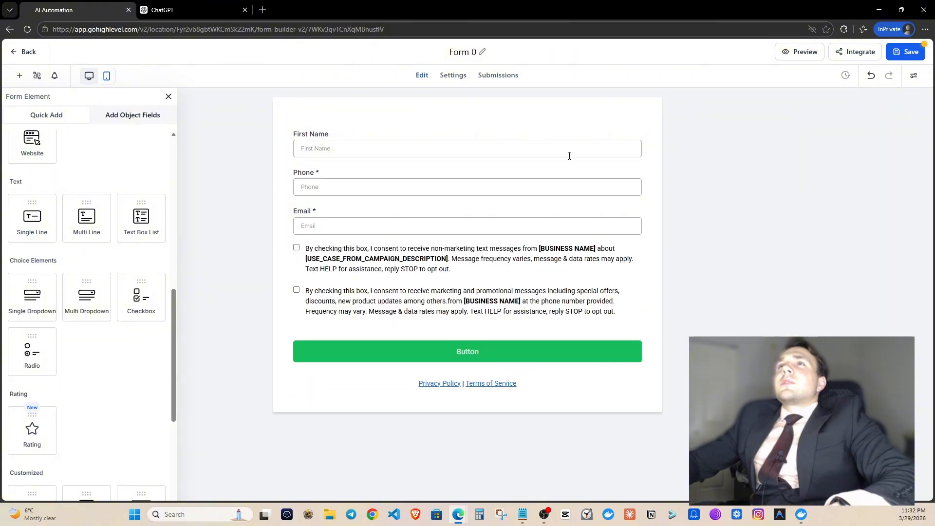
{"action": "left_click", "coordinate": [568, 150]}
{"action": "left_click", "coordinate": [625, 129]}
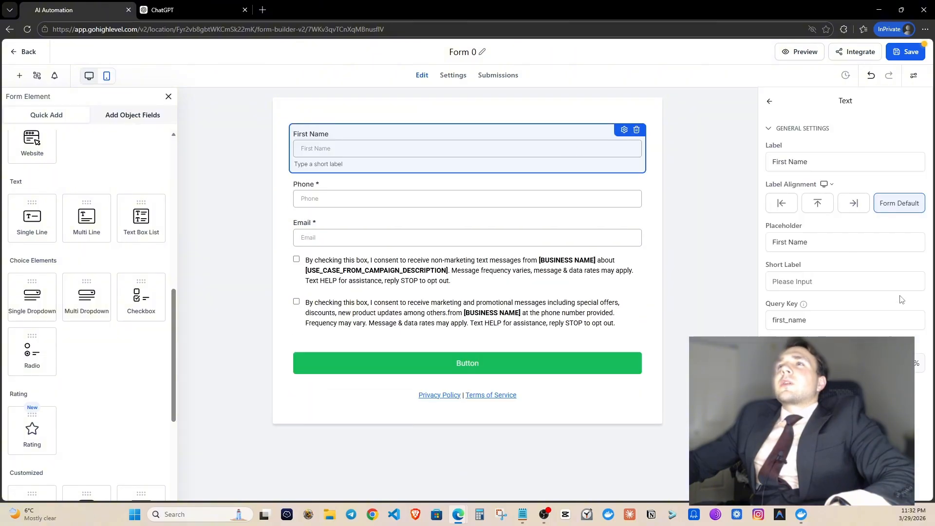
{"action": "left_click", "coordinate": [709, 268]}
Check the Phone and consent fields, then delete the Email field.
{"action": "left_click", "coordinate": [412, 206]}
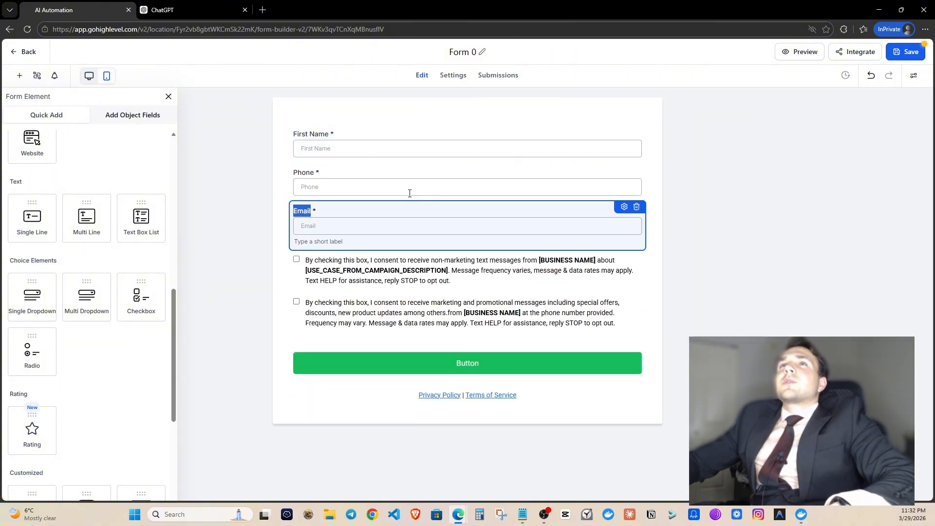
{"action": "left_click", "coordinate": [591, 176]}
{"action": "left_click", "coordinate": [625, 170]}
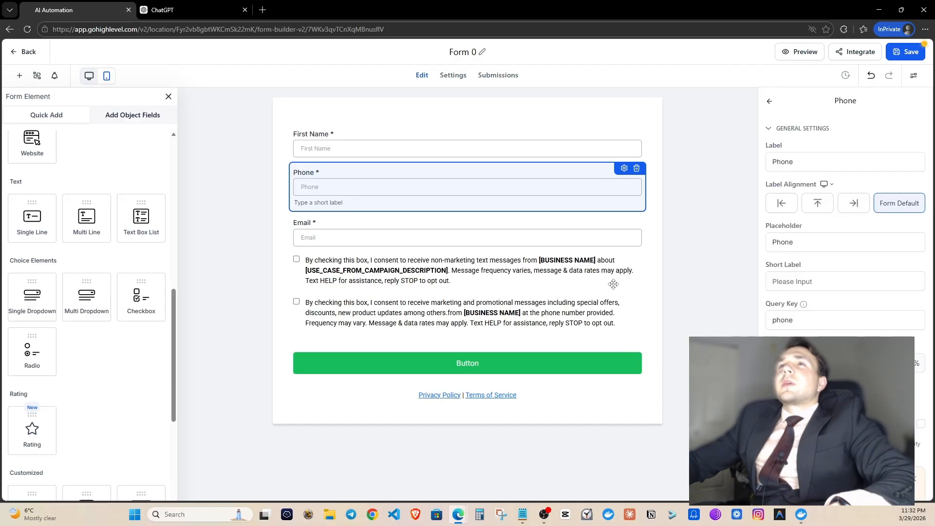
{"action": "left_click", "coordinate": [422, 245]}
{"action": "left_click", "coordinate": [459, 243]}
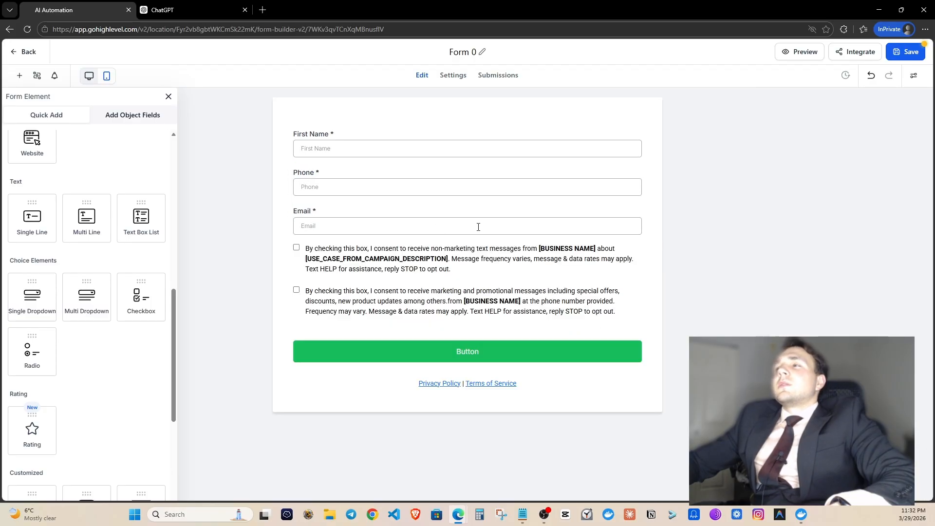
{"action": "left_click", "coordinate": [477, 227]}
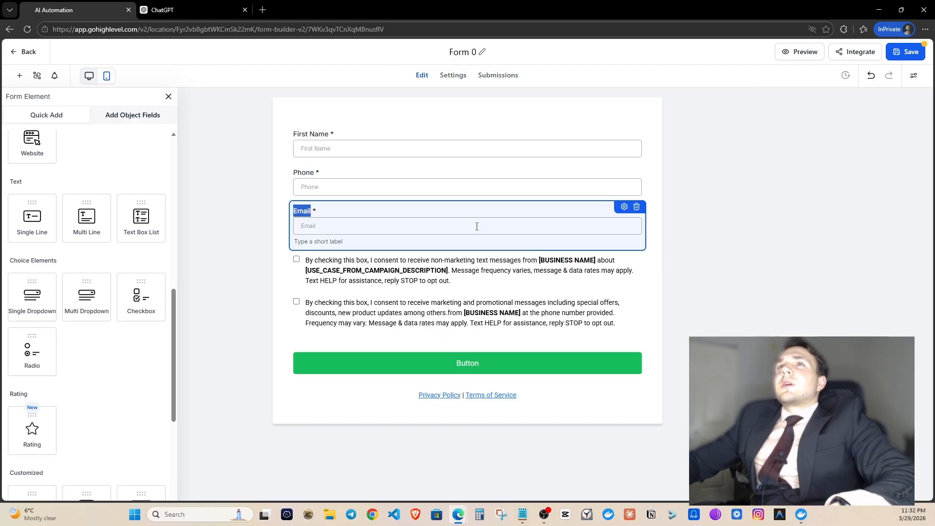
{"action": "left_click", "coordinate": [637, 207]}
Add a multi-line field 'Short message about the service you need' with placeholder 'Let me know what services do you need and I will get back to you ASAP'.
{"action": "scroll", "coordinate": [57, 235], "scroll_direction": "up", "scroll_amount": 5}
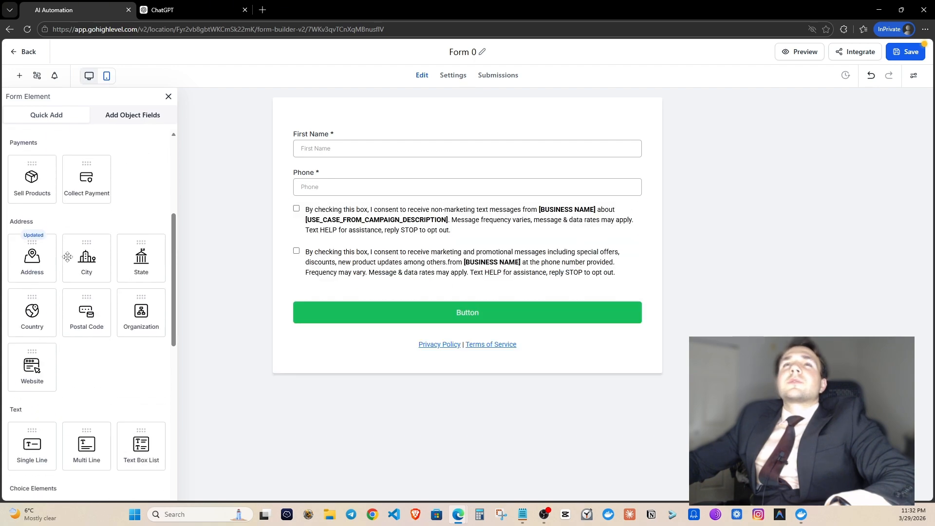
{"action": "scroll", "coordinate": [57, 236], "scroll_direction": "down", "scroll_amount": 3}
{"action": "left_click_drag", "start_coordinate": [87, 315], "coordinate": [349, 218]}
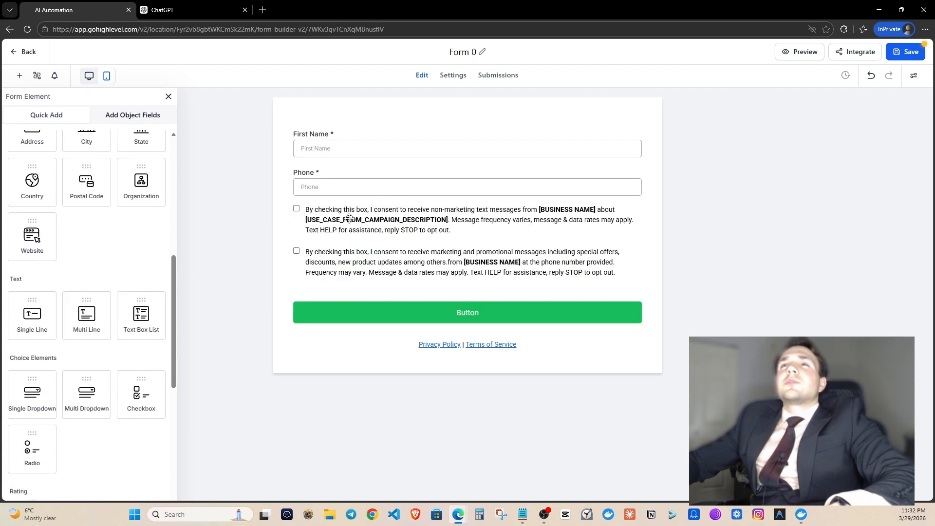
{"action": "triple_click", "coordinate": [816, 162]}
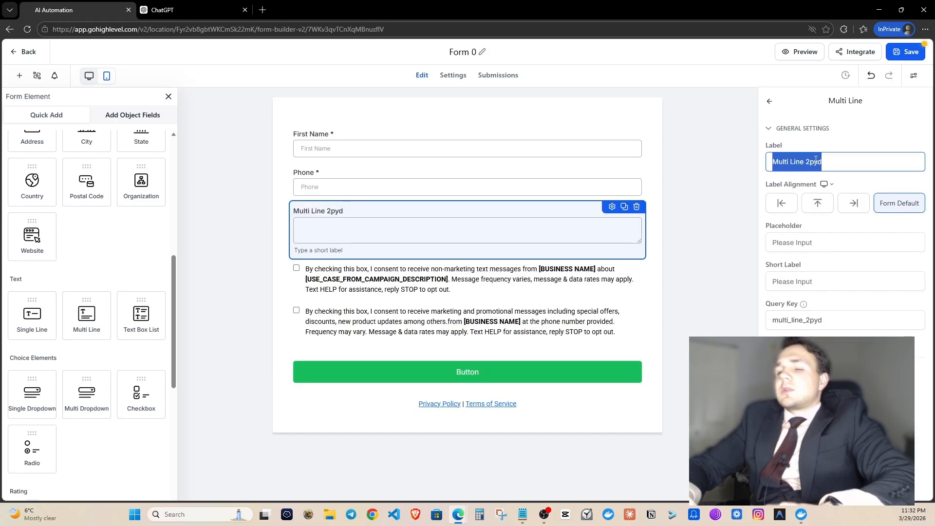
{"action": "type", "text": "Short mess"}
{"action": "type", "text": "age about th"}
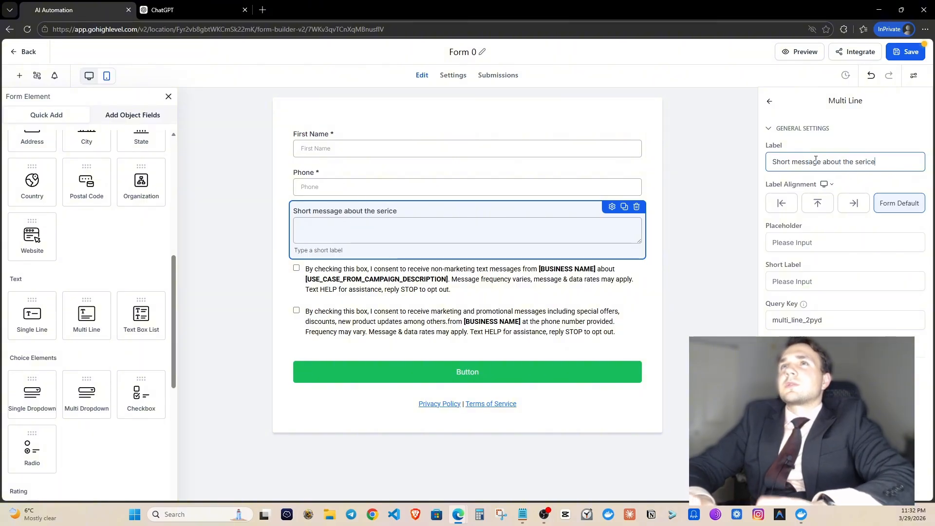
{"action": "type", "text": "e service you need"}
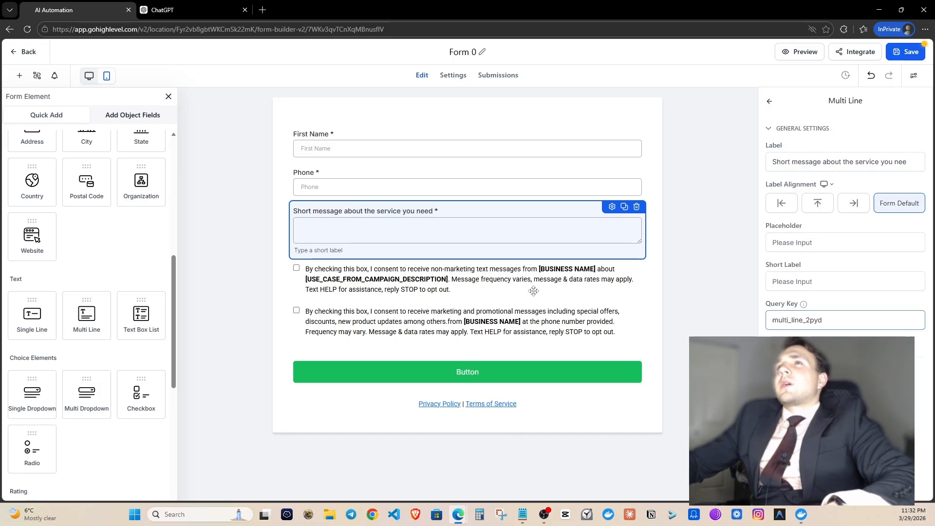
{"action": "left_click", "coordinate": [815, 242]}
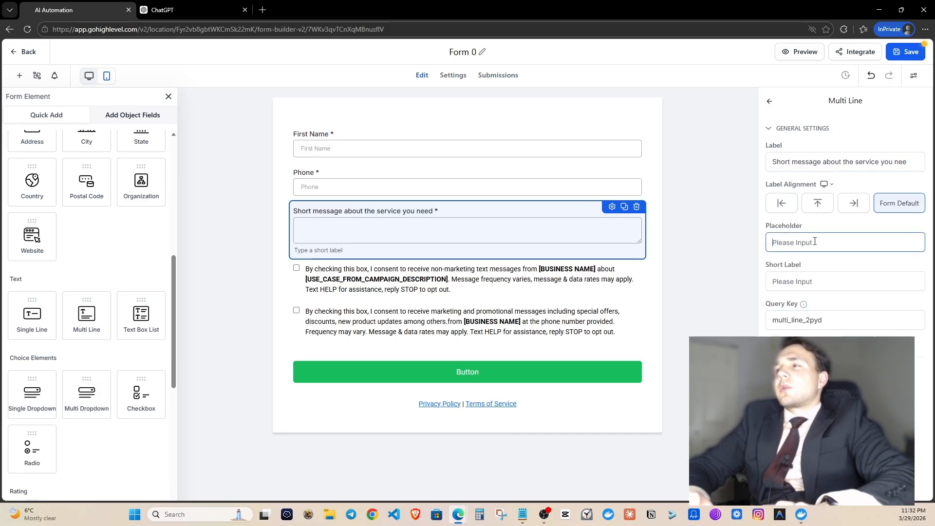
{"action": "type", "text": "Let me know what se"}
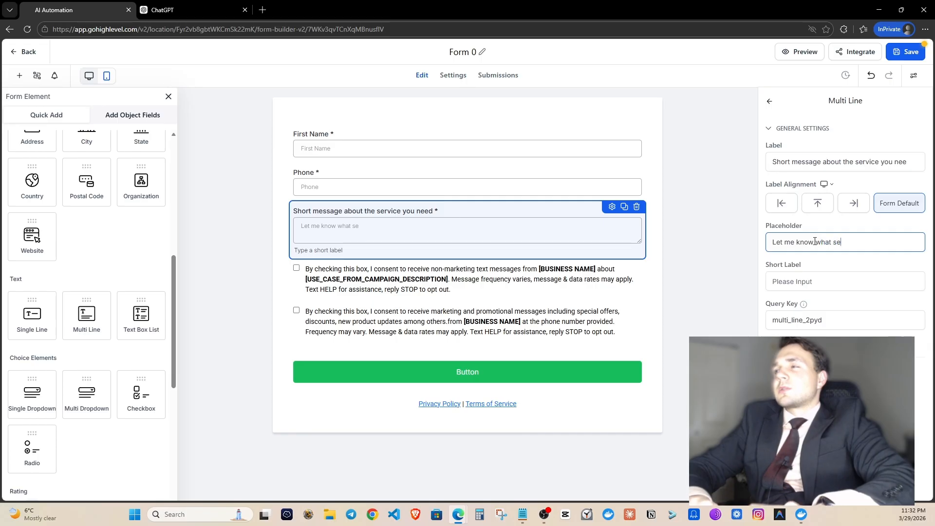
{"action": "type", "text": "rvices do you need"}
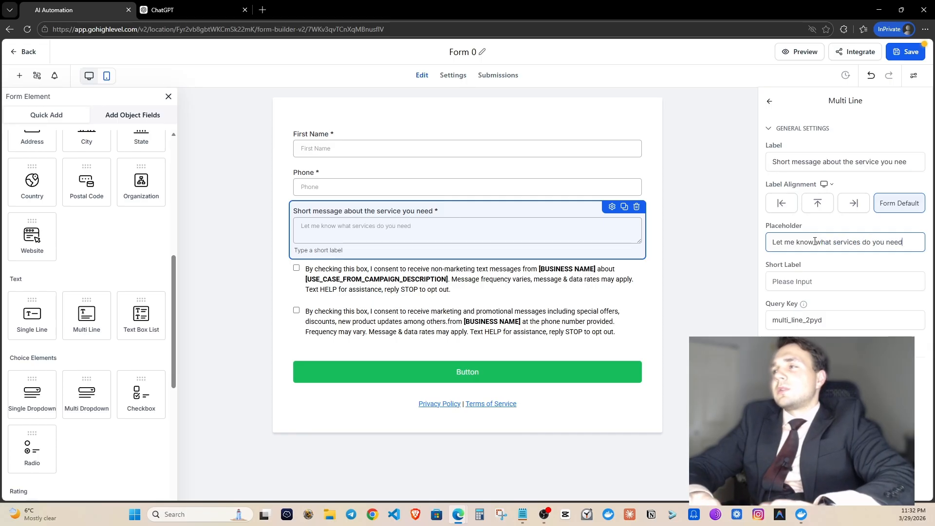
{"action": "type", "text": " and I will get ba"}
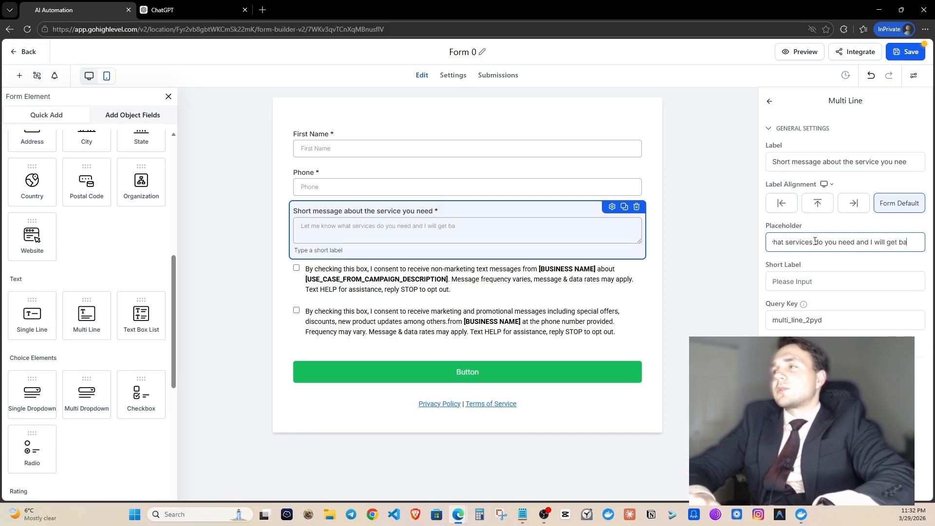
{"action": "type", "text": "ck to you ASAP"}
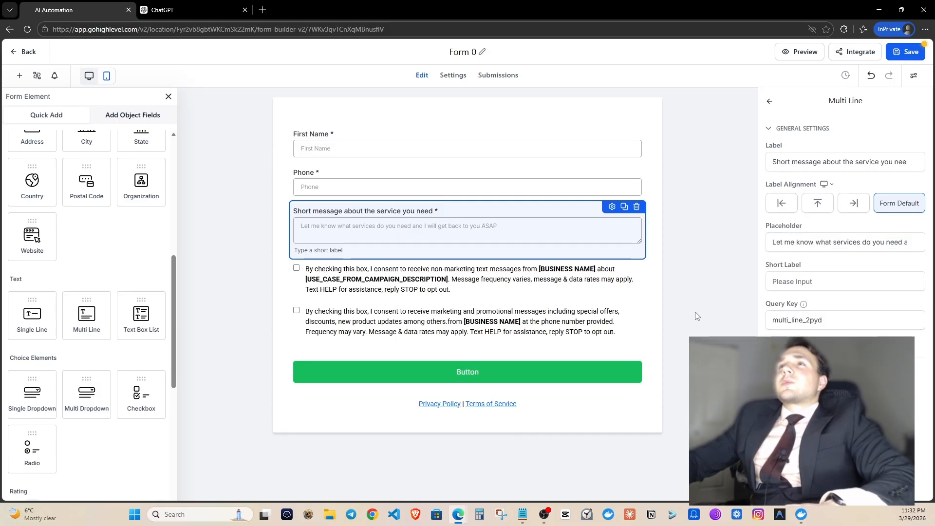
{"action": "left_click", "coordinate": [654, 321]}
Apply the blue filled theme to the form's SEND submit button.
{"action": "left_click", "coordinate": [517, 355]}
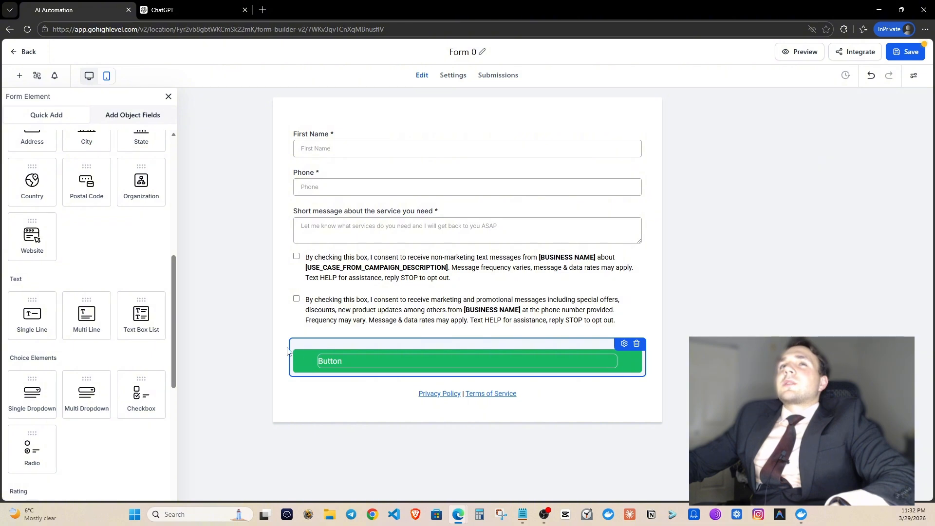
{"action": "left_click", "coordinate": [624, 344]}
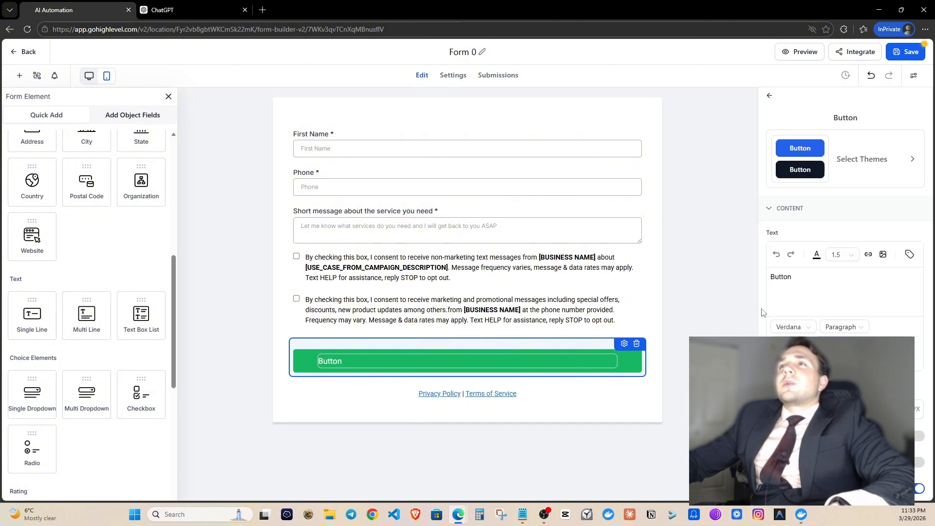
{"action": "left_click", "coordinate": [800, 151]}
{"action": "left_click", "coordinate": [802, 137]}
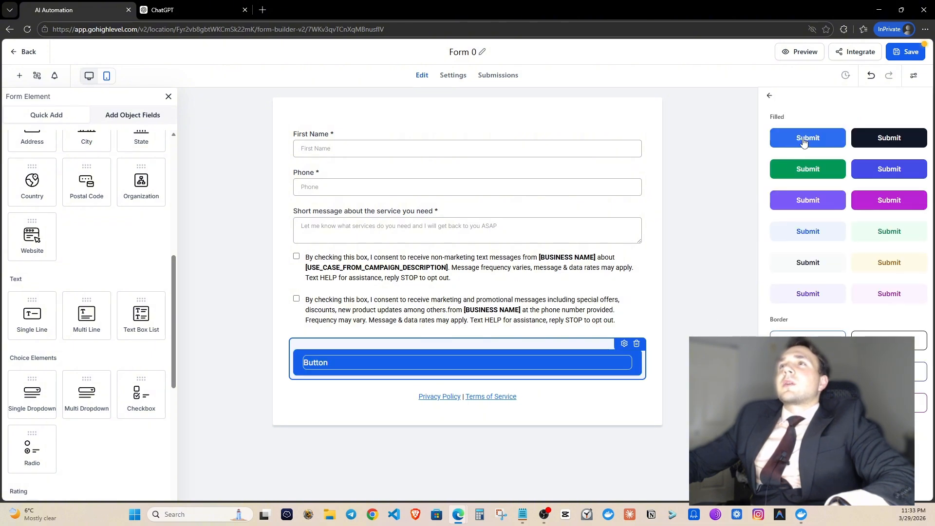
{"action": "left_click", "coordinate": [730, 326]}
{"action": "scroll", "coordinate": [57, 265], "scroll_direction": "down", "scroll_amount": 7}
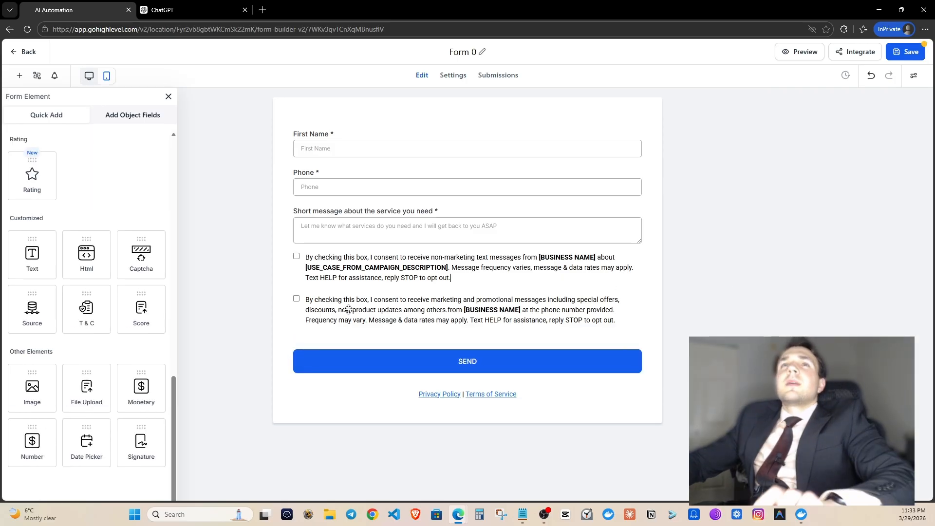
Add a text block above First Name reading 'Get an Instant Quote Today!'.
{"action": "left_click_drag", "start_coordinate": [52, 264], "coordinate": [382, 161]}
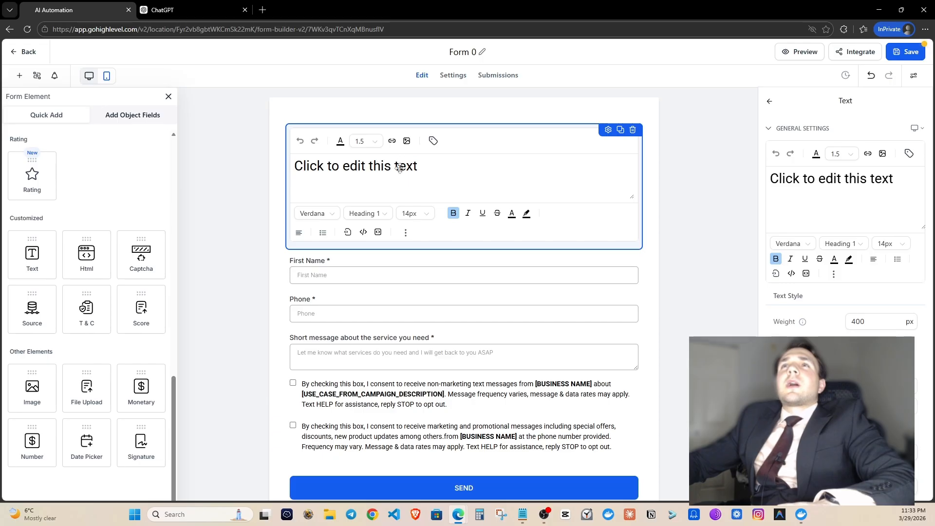
{"action": "triple_click", "coordinate": [399, 168]}
{"action": "type", "text": "gf"}
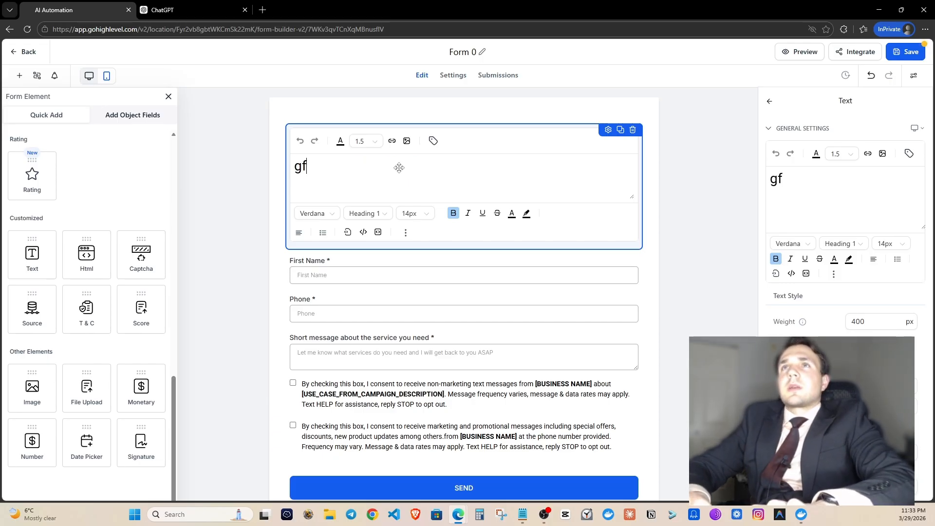
{"action": "key", "text": "BackSpace"}
{"action": "key", "text": "BackSpace"}
{"action": "type", "text": "Get "}
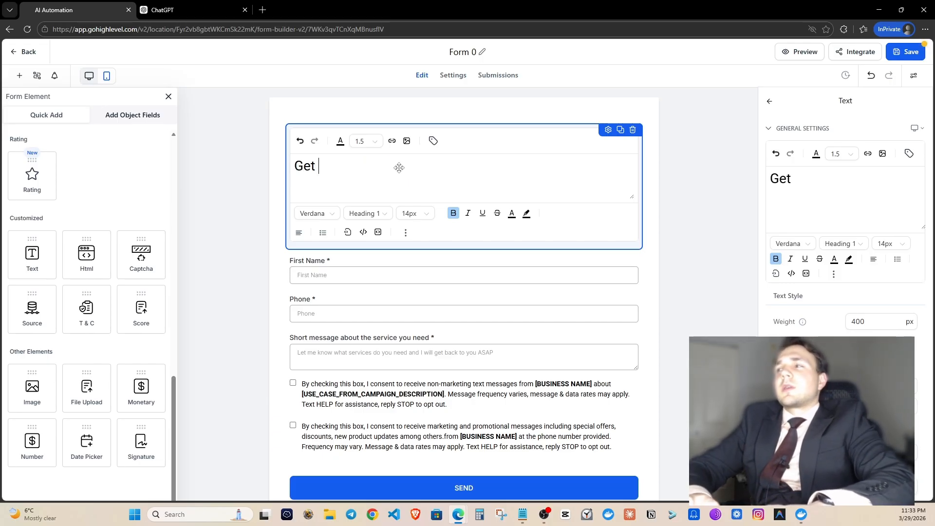
{"action": "type", "text": "an Instant "}
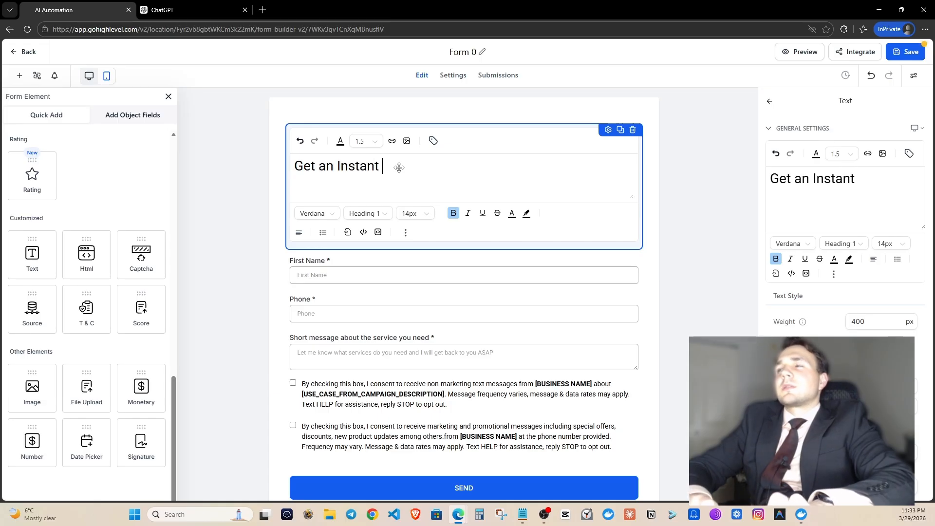
{"action": "type", "text": "Quote Today!"}
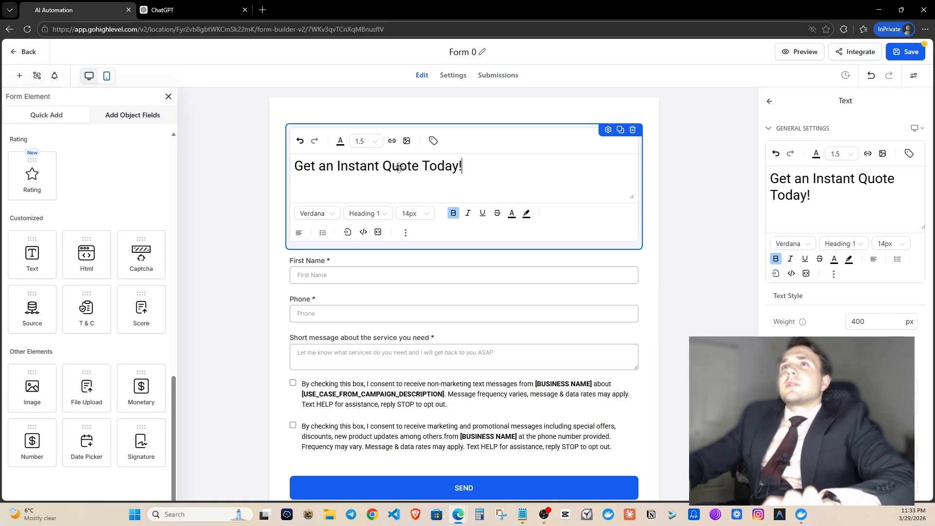
Keep the title at Heading 1, choose its font, and center it over the form.
{"action": "left_click", "coordinate": [856, 246]}
{"action": "left_click", "coordinate": [853, 291]}
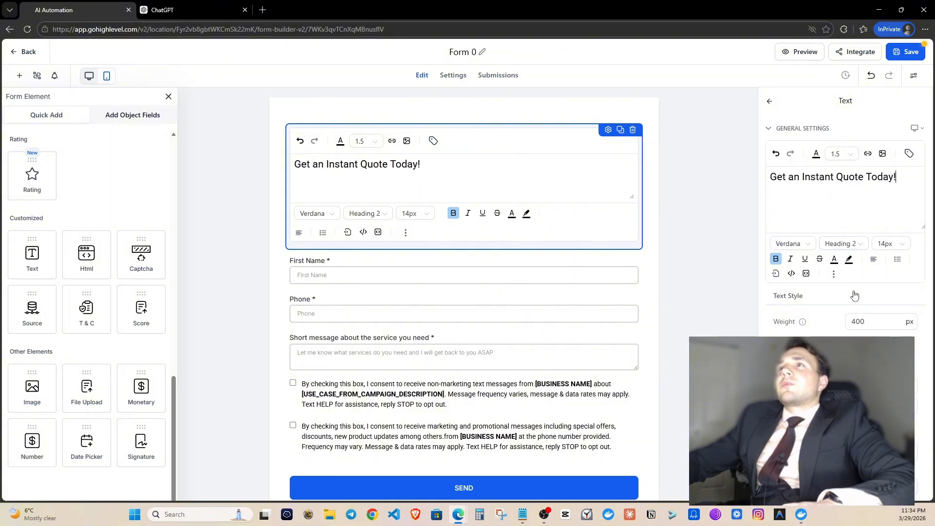
{"action": "left_click", "coordinate": [828, 245]}
{"action": "left_click", "coordinate": [834, 268]}
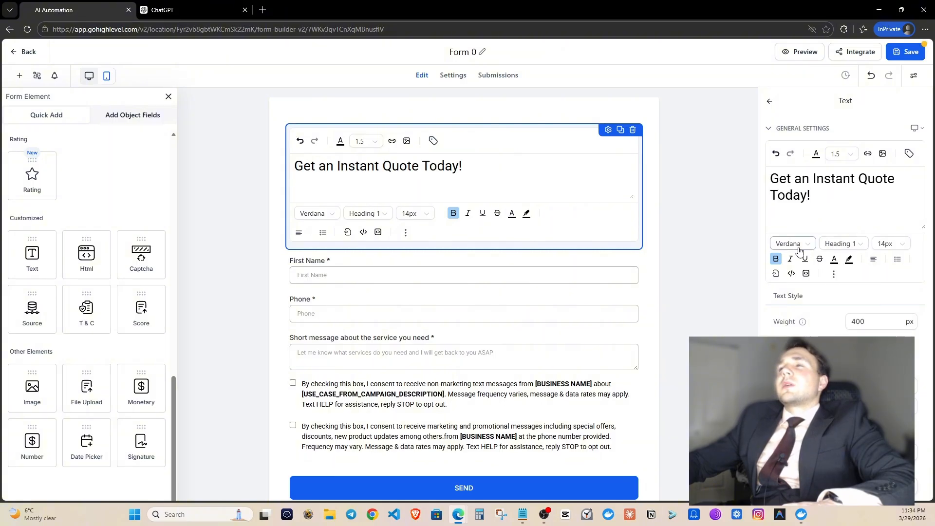
{"action": "left_click", "coordinate": [800, 249]}
{"action": "left_click", "coordinate": [800, 313]}
{"action": "left_click", "coordinate": [706, 241]}
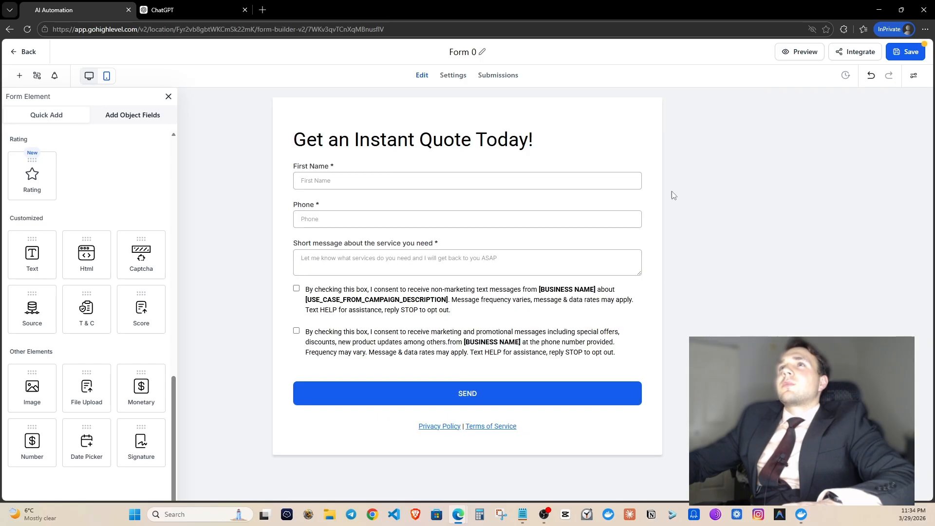
{"action": "left_click", "coordinate": [450, 138]}
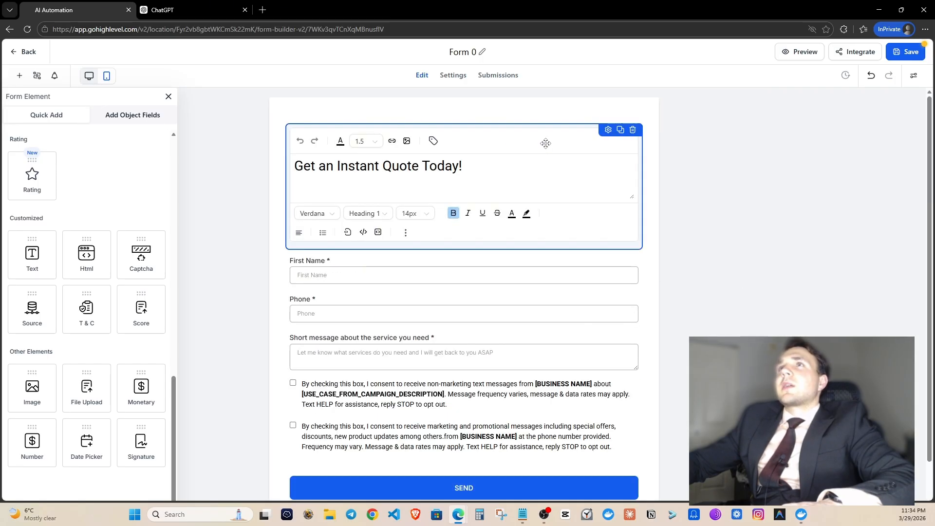
{"action": "left_click", "coordinate": [608, 130]}
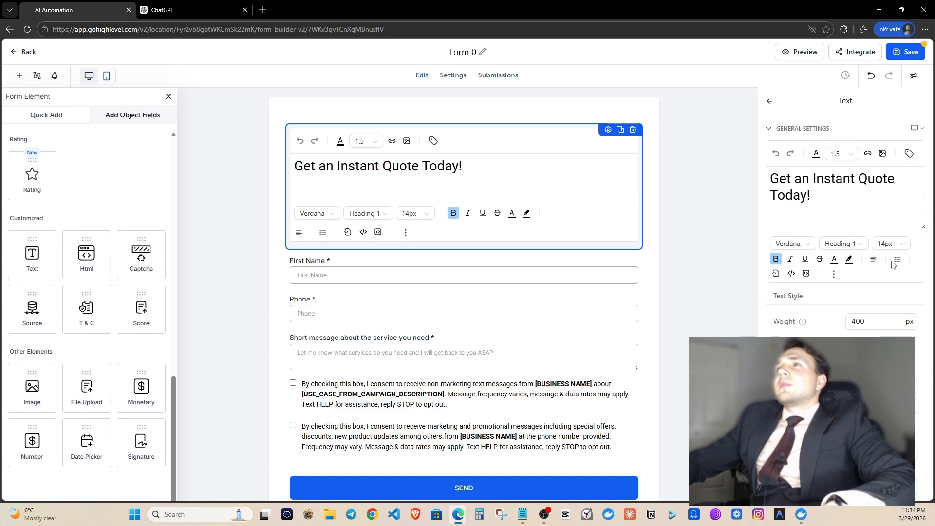
{"action": "left_click", "coordinate": [874, 259]}
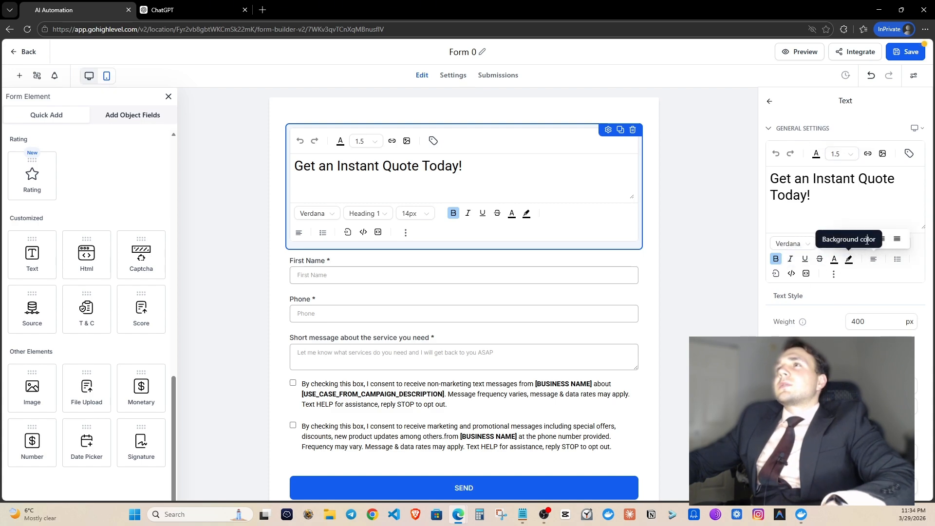
{"action": "left_click", "coordinate": [867, 239]}
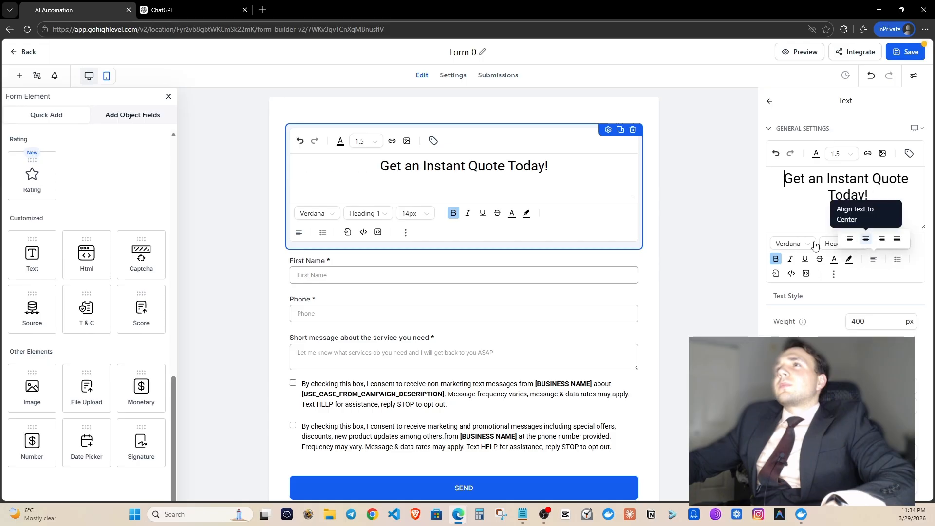
{"action": "left_click", "coordinate": [669, 193]}
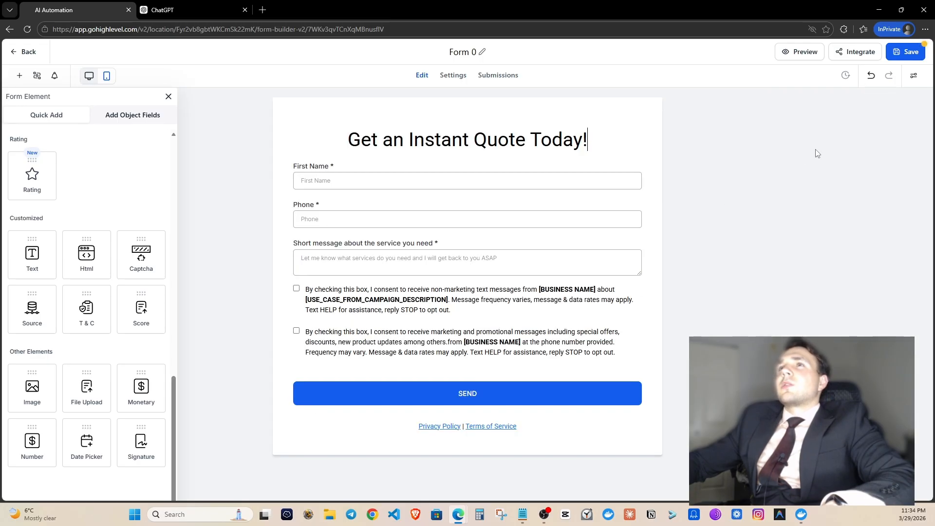
Save the quote form and bring the Google Docs prompt window up, stretched taller.
{"action": "left_click", "coordinate": [915, 56]}
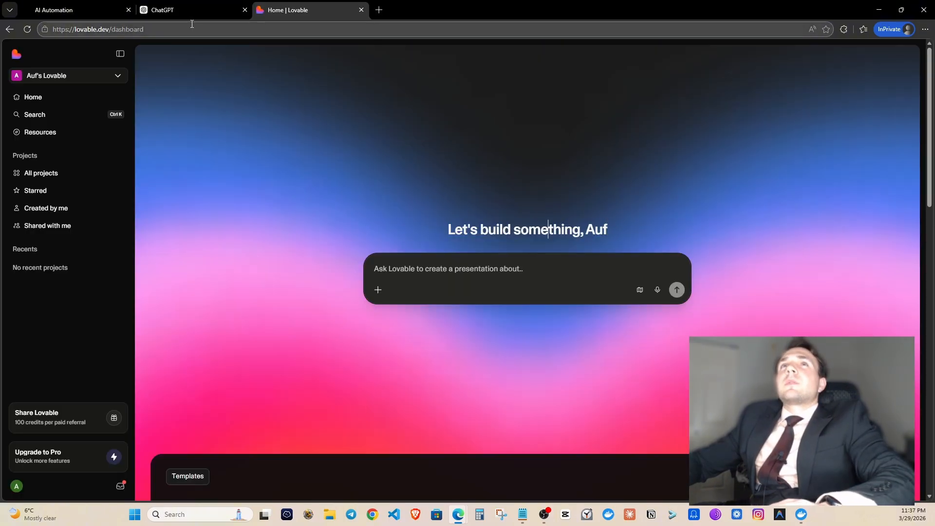
{"action": "left_click_drag", "start_coordinate": [438, 0], "coordinate": [397, 72]}
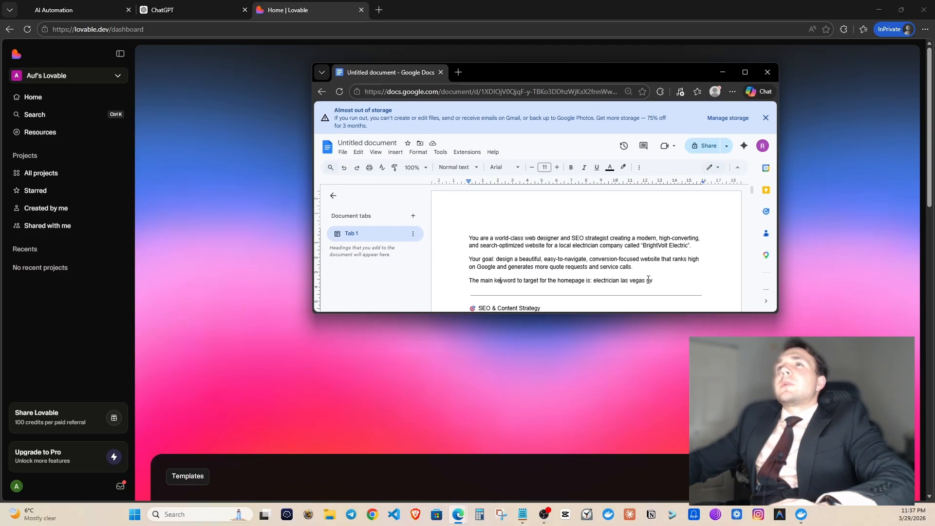
{"action": "left_click_drag", "start_coordinate": [618, 312], "coordinate": [615, 498]}
{"action": "left_click", "coordinate": [596, 327]}
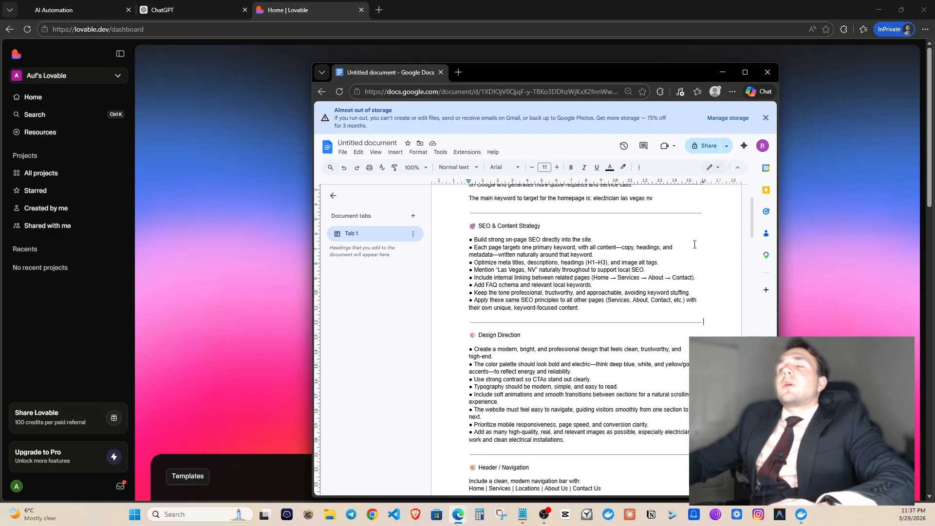
Review the prompt's iframe and chat widget code, then return to the GoHighLevel form builder.
{"action": "scroll", "coordinate": [695, 245], "scroll_direction": "down", "scroll_amount": 20}
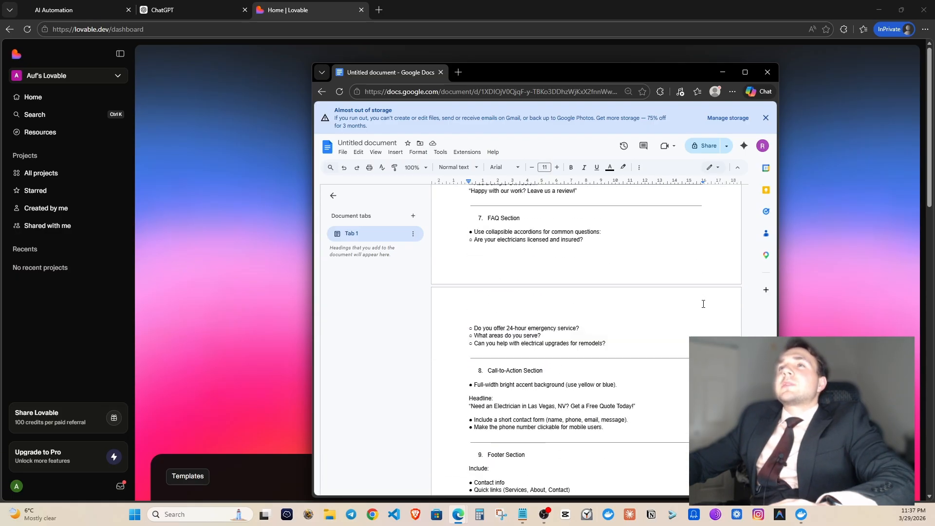
{"action": "scroll", "coordinate": [634, 390], "scroll_direction": "down", "scroll_amount": 4}
{"action": "scroll", "coordinate": [626, 376], "scroll_direction": "up", "scroll_amount": 4}
{"action": "scroll", "coordinate": [625, 376], "scroll_direction": "down", "scroll_amount": 2}
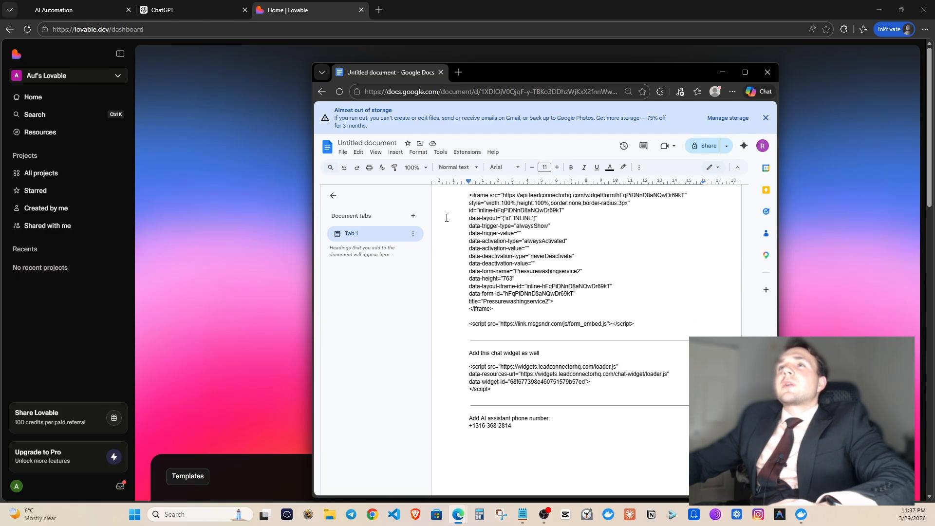
{"action": "scroll", "coordinate": [584, 341], "scroll_direction": "up", "scroll_amount": 2}
{"action": "scroll", "coordinate": [493, 329], "scroll_direction": "down", "scroll_amount": 3}
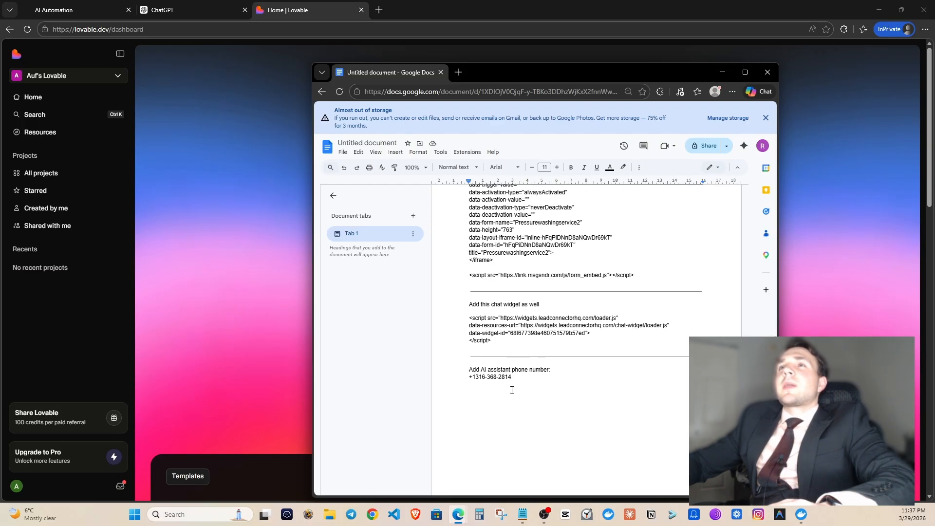
{"action": "scroll", "coordinate": [438, 293], "scroll_direction": "up", "scroll_amount": 4}
{"action": "scroll", "coordinate": [438, 293], "scroll_direction": "down", "scroll_amount": 3}
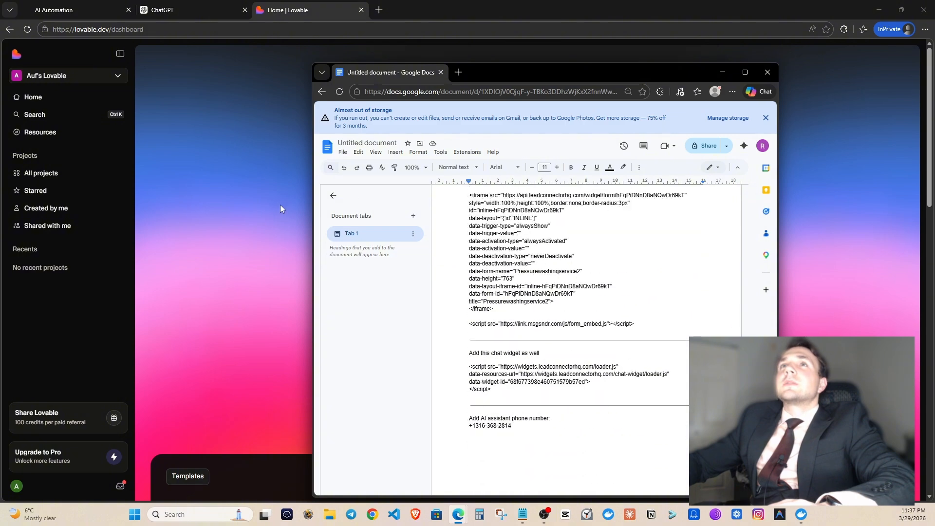
{"action": "left_click", "coordinate": [278, 203]}
{"action": "left_click", "coordinate": [12, 5]}
{"action": "left_click", "coordinate": [49, 88]}
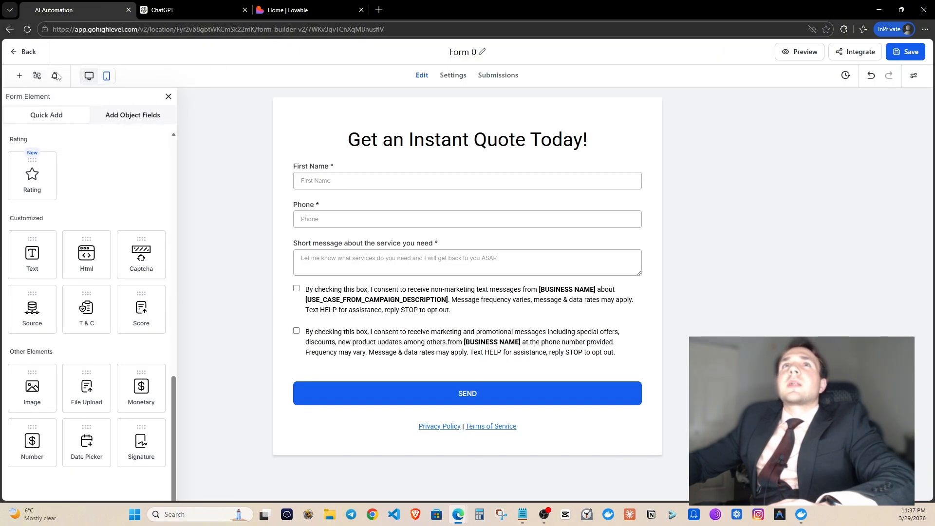
Skip the feedback survey, reopen Form 0, and copy its inline embed code.
{"action": "left_click", "coordinate": [14, 54]}
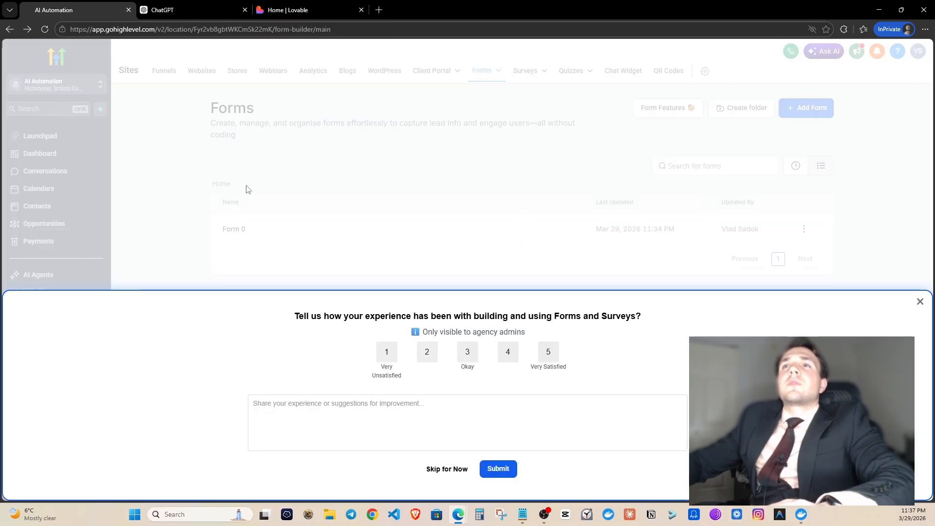
{"action": "left_click", "coordinate": [461, 471]}
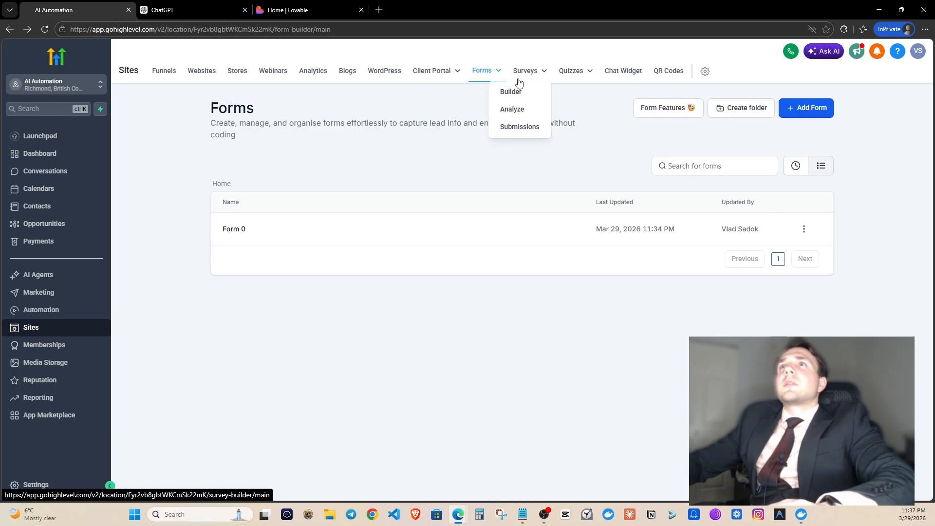
{"action": "mouse_move", "coordinate": [495, 75]}
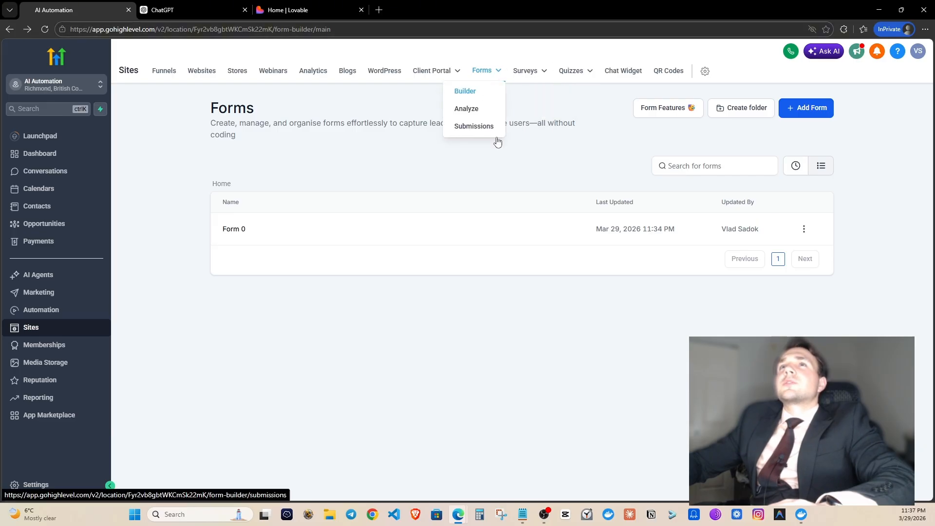
{"action": "left_click", "coordinate": [241, 234]}
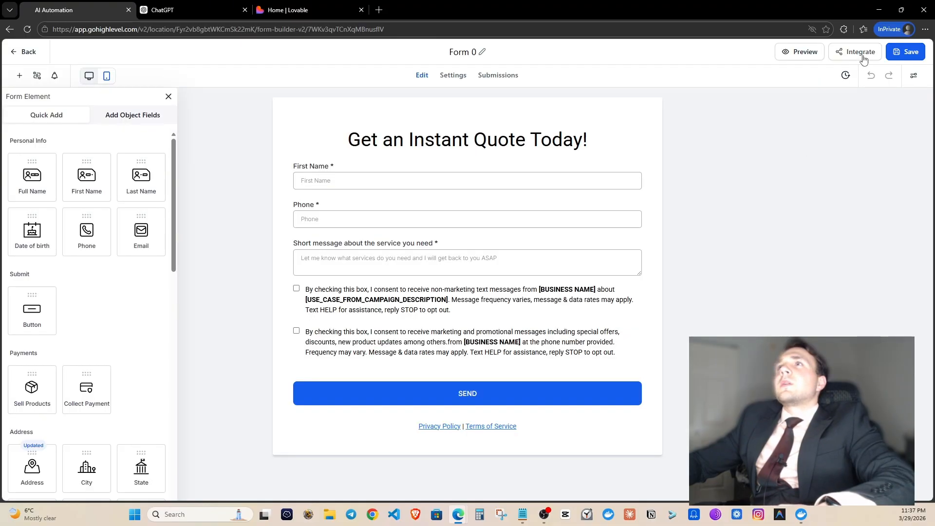
{"action": "left_click", "coordinate": [860, 52]}
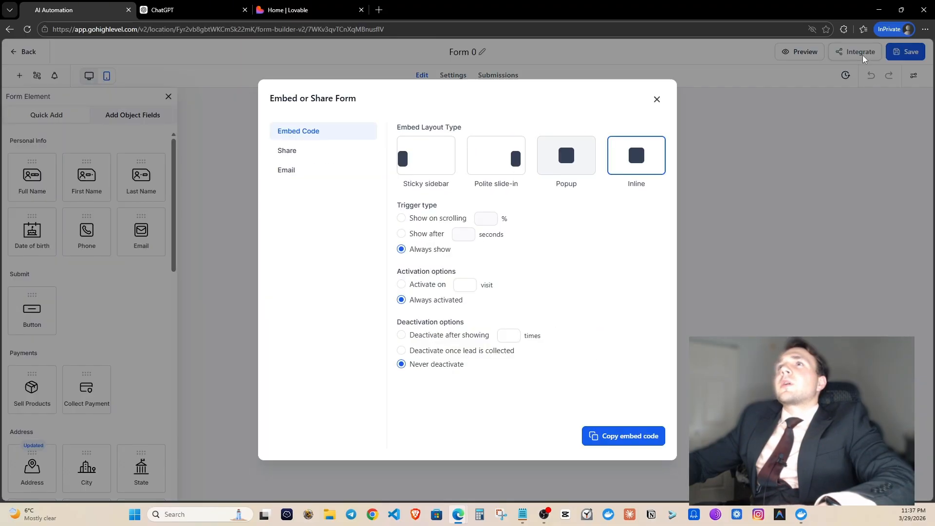
{"action": "left_click", "coordinate": [654, 435]}
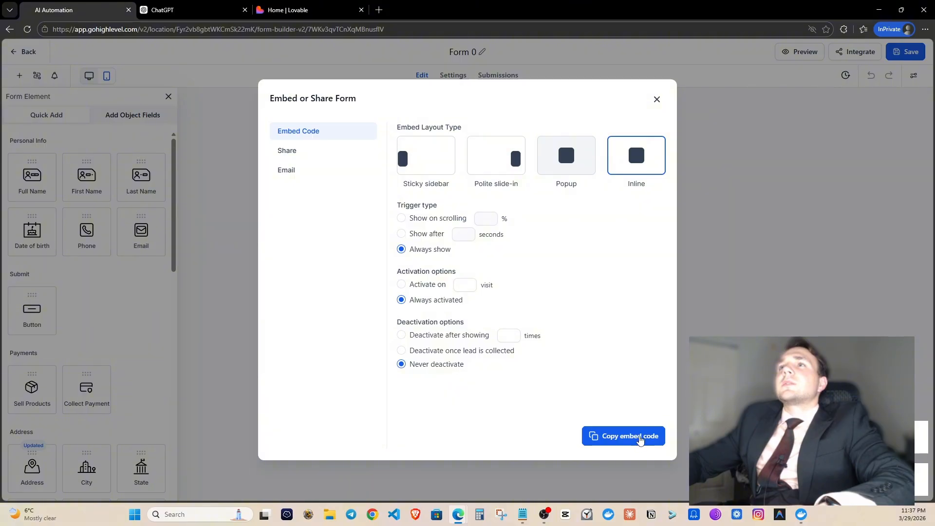
{"action": "left_click", "coordinate": [658, 99]}
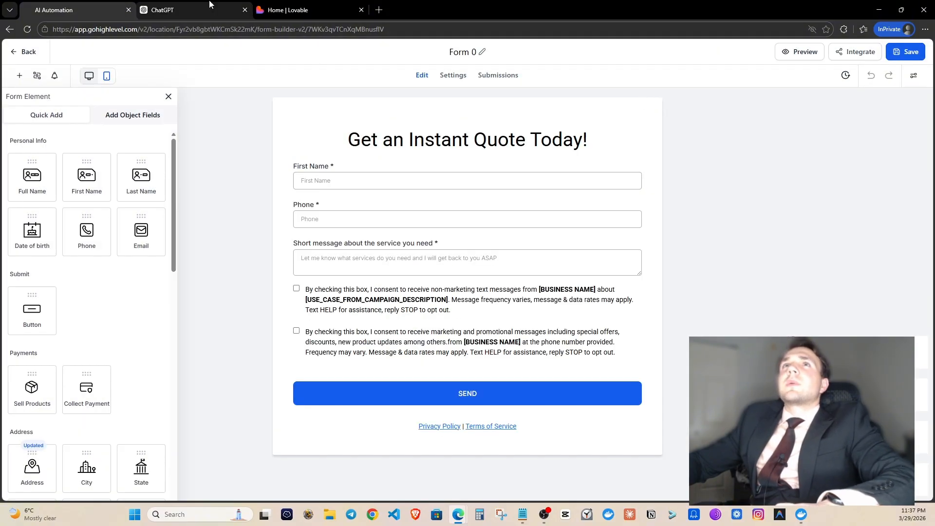
Replace the old form embed code in the notes with the pasted Form 0 code.
{"action": "mouse_move", "coordinate": [458, 515]}
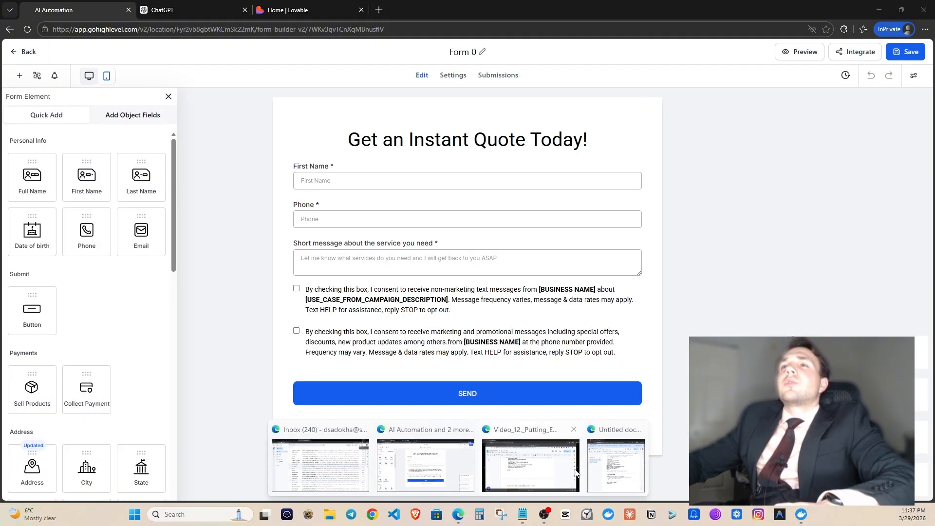
{"action": "left_click", "coordinate": [609, 465]}
{"action": "scroll", "coordinate": [584, 393], "scroll_direction": "up", "scroll_amount": 3}
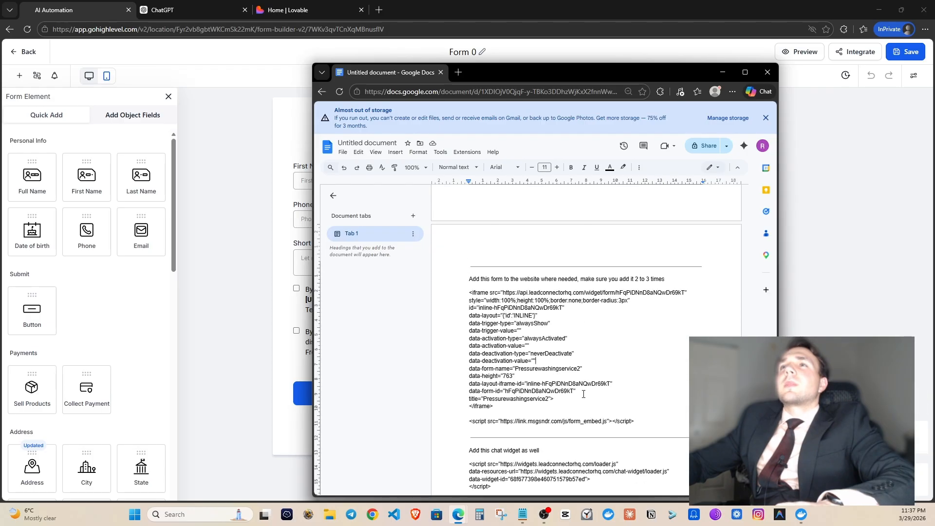
{"action": "left_click_drag", "start_coordinate": [503, 407], "coordinate": [586, 408]}
{"action": "left_click_drag", "start_coordinate": [638, 420], "coordinate": [471, 303]}
{"action": "key", "text": "BackSpace"}
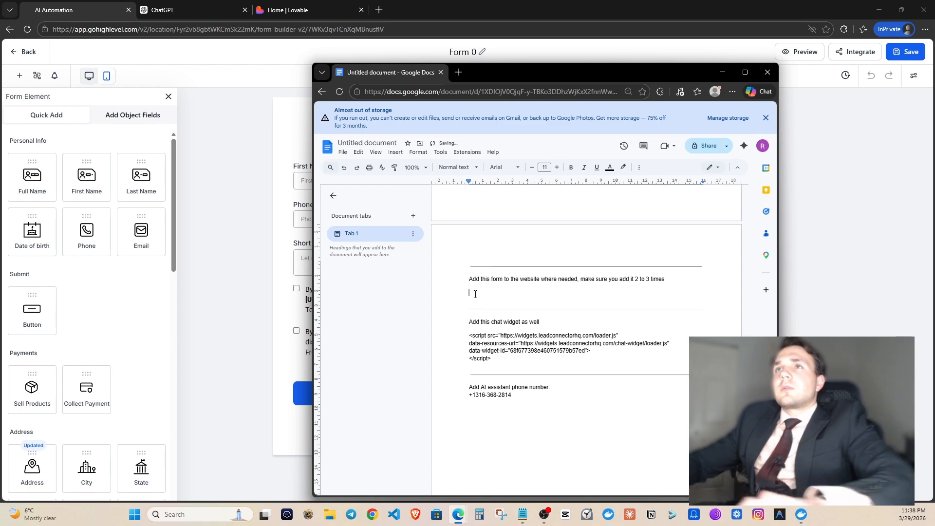
{"action": "type", "text": "<iframe     src=\"https://api.leadconnectorhq.com/widget/form/7WKv3qvTCnXqMBnusflV\"     style=\"width:100%;height:100%;border:none;border-radius:3px\"     id=\"inline-7WKv3qvTCnXqMBnusflV\"     data-layout=\"{'id':'INLINE'}\"     data-trigger-type=\"alwaysShow\"     data-trigger-value=\"\"     data-activation-type=\"alwaysActivated\"     data-activation-value=\"\"     data-deactivation-type=\"neverDeactivate\"     data-deactivation-value=\"\"     data-form-name=\"Form 0\"     data-height=\"734\"     data-layout-iframe-id=\"inline-7WKv3qvTCnXqMBnusflV\"     data-form-id=\"7WKv3qvTCnXqMBnusflV\"     title=\"Form 0\"         > </iframe> <script src=\"https://link.msgsndr.com/js/form_embed.js\"></script>"}
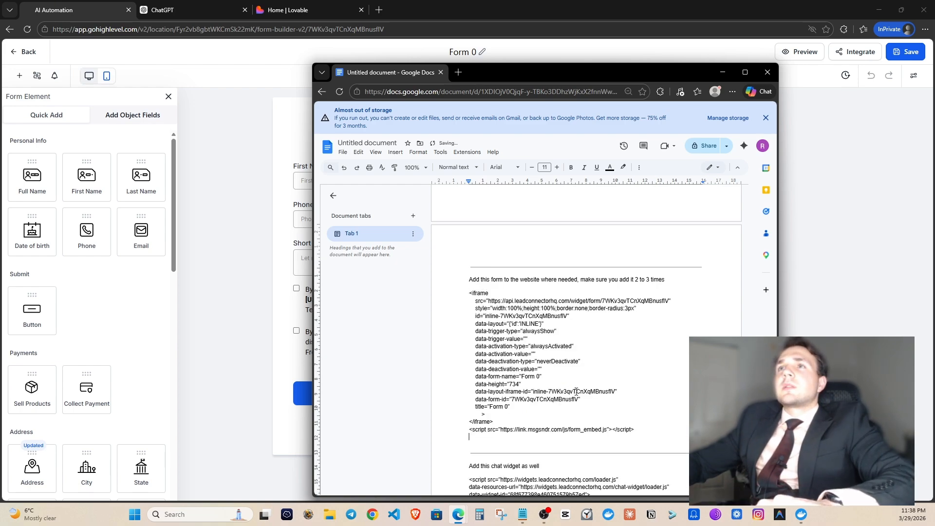
Delete the outdated chat widget script, then go back to GoHighLevel's forms list.
{"action": "scroll", "coordinate": [570, 389], "scroll_direction": "up", "scroll_amount": 2}
{"action": "scroll", "coordinate": [574, 391], "scroll_direction": "down", "scroll_amount": 6}
{"action": "scroll", "coordinate": [555, 360], "scroll_direction": "down", "scroll_amount": 1}
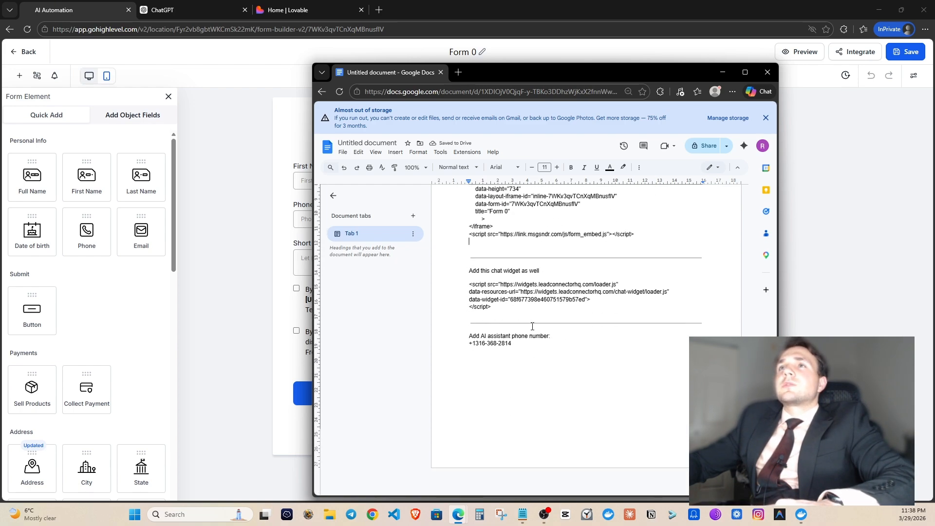
{"action": "left_click_drag", "start_coordinate": [509, 317], "coordinate": [469, 284]}
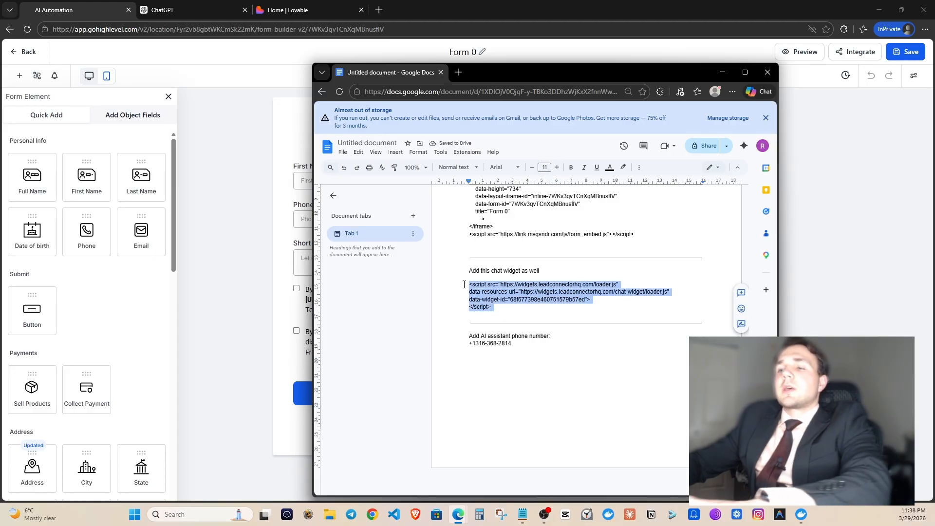
{"action": "key", "text": "BackSpace"}
{"action": "left_click", "coordinate": [266, 333]}
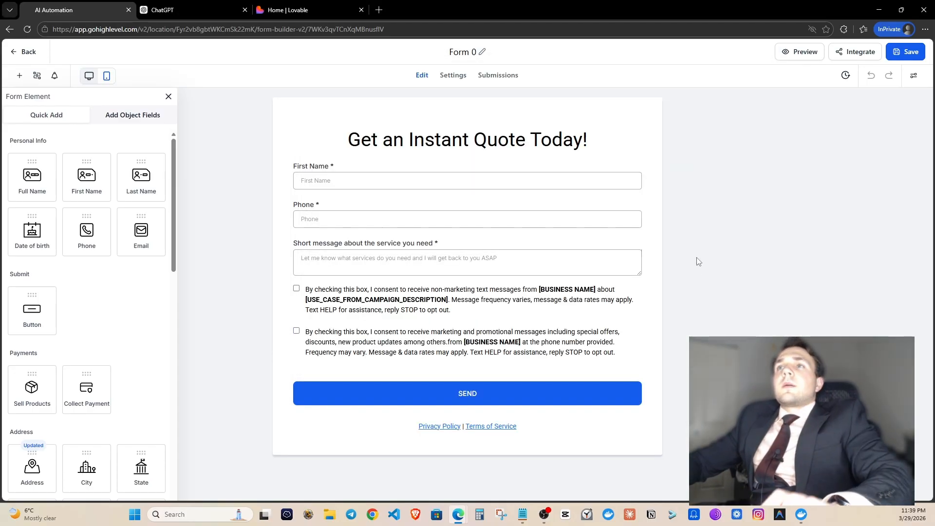
{"action": "left_click", "coordinate": [25, 52]}
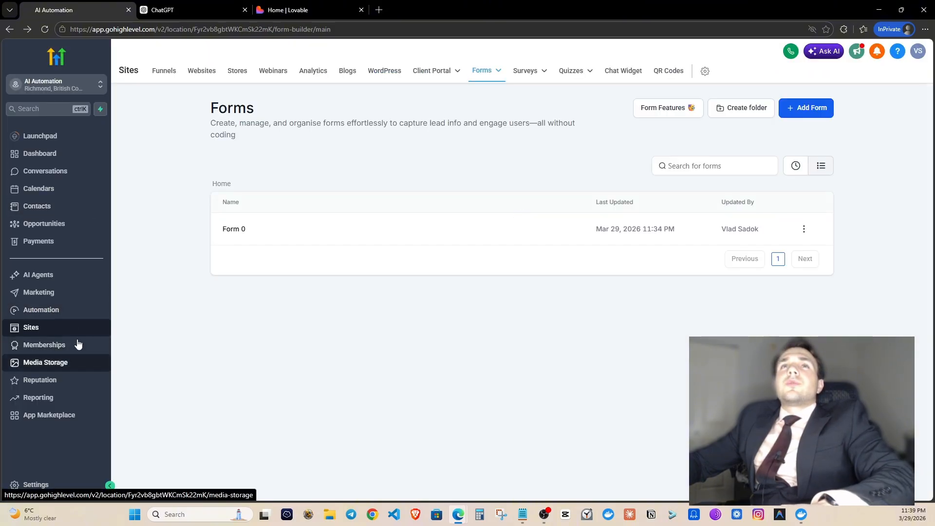
Copy the Landscaping Services chat widget's embed script from Get Code.
{"action": "left_click", "coordinate": [618, 72]}
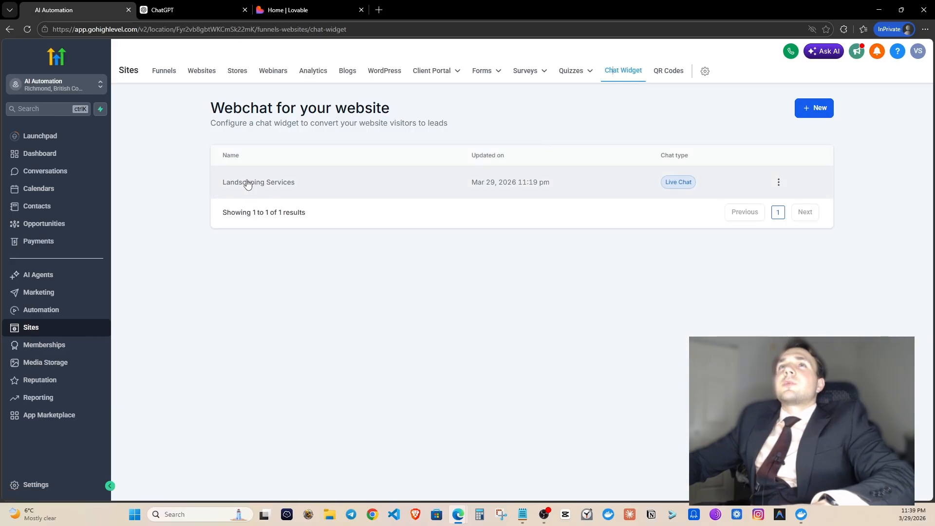
{"action": "left_click", "coordinate": [247, 184]}
{"action": "left_click", "coordinate": [856, 54]}
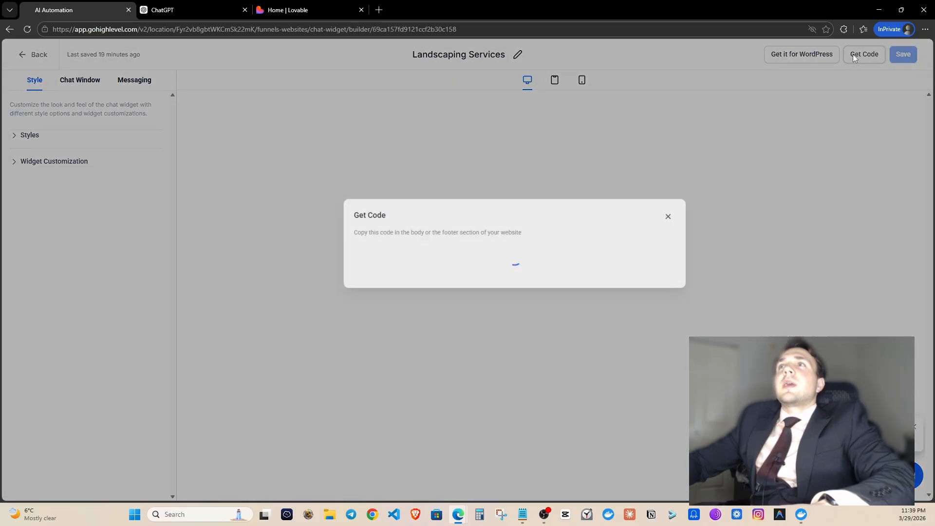
{"action": "left_click", "coordinate": [648, 364]}
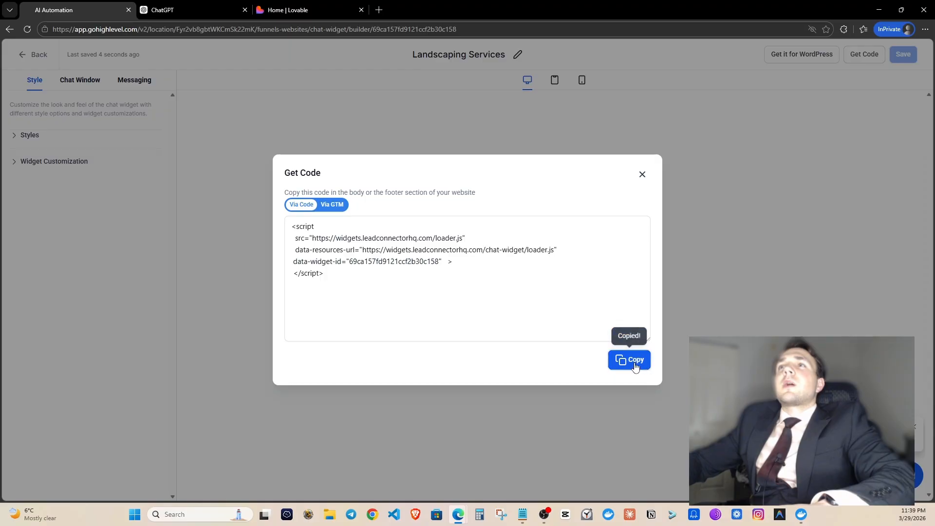
Paste the new chat widget script under the 'Add this chat widget as well' heading.
{"action": "mouse_move", "coordinate": [460, 515]}
{"action": "left_click", "coordinate": [603, 480]}
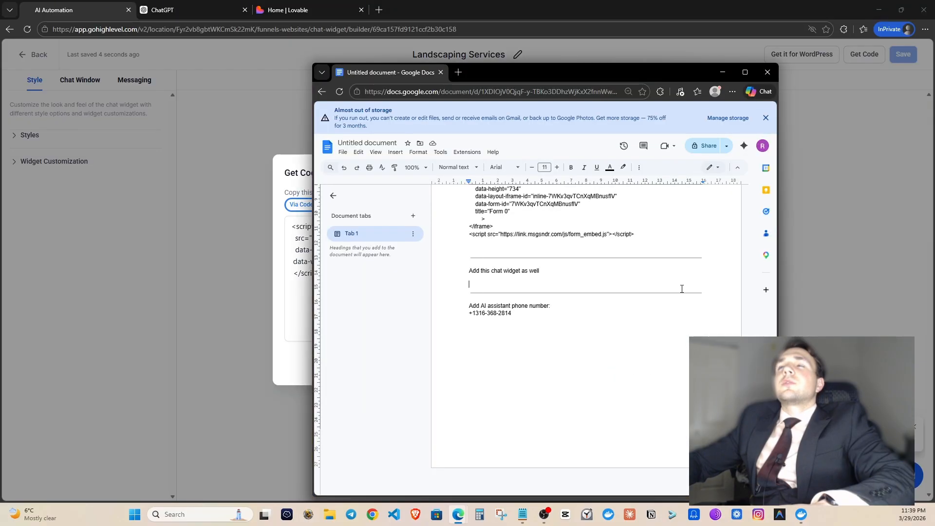
{"action": "left_click", "coordinate": [521, 282]}
{"action": "key", "text": "ctrl+v"}
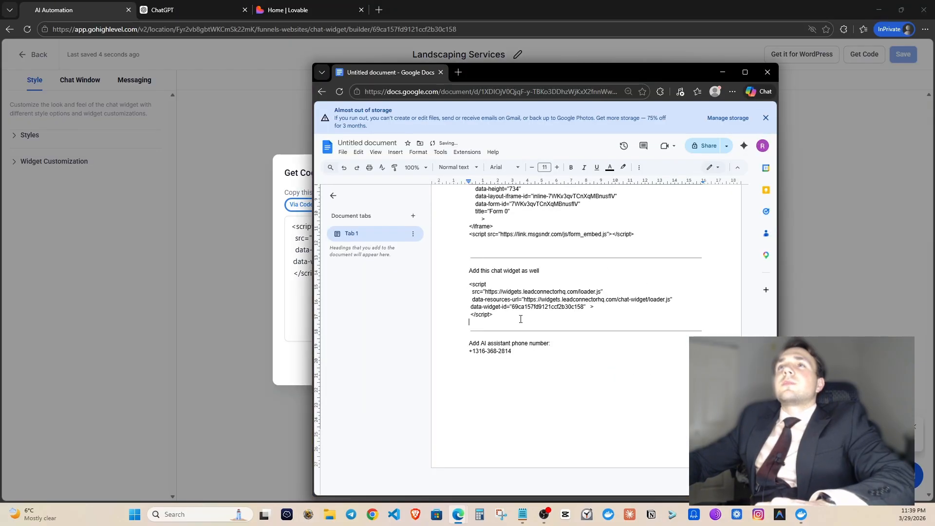
Replace the old AI assistant phone number with the account's own number.
{"action": "left_click_drag", "start_coordinate": [524, 350], "coordinate": [468, 351]}
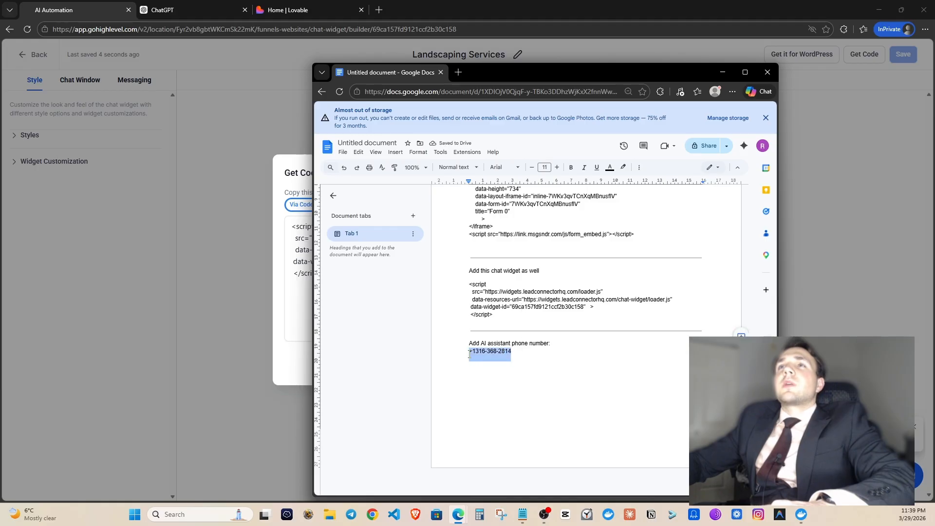
{"action": "key", "text": "BackSpace"}
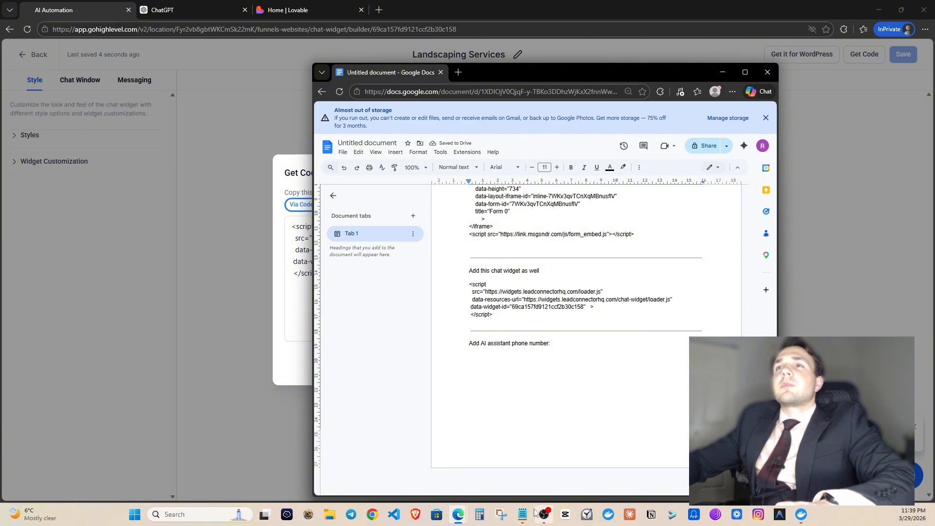
{"action": "left_click", "coordinate": [533, 319]}
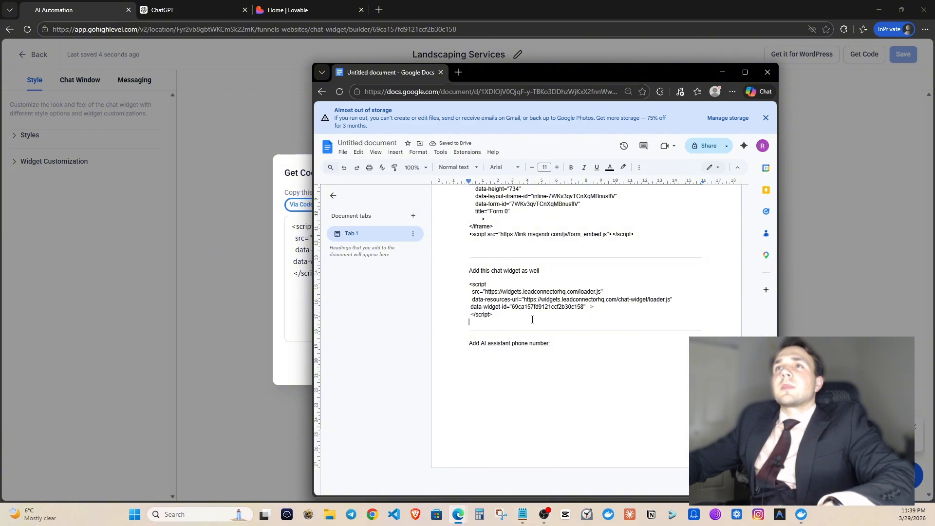
{"action": "key", "text": "ctrl+v"}
{"action": "left_click", "coordinate": [519, 365]}
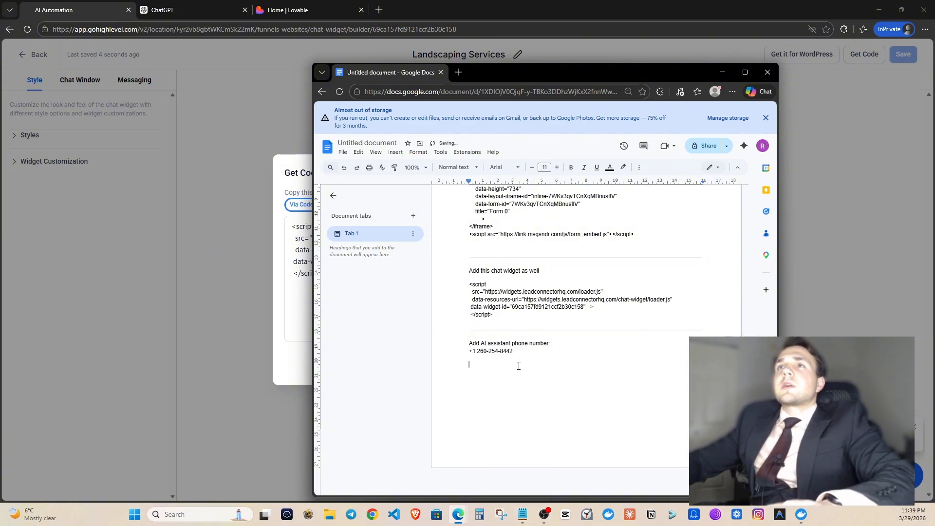
{"action": "left_click_drag", "start_coordinate": [512, 352], "coordinate": [479, 351]}
Close the chat widget code, open the account settings, then switch to the ChatGPT conversation.
{"action": "left_click", "coordinate": [298, 274]}
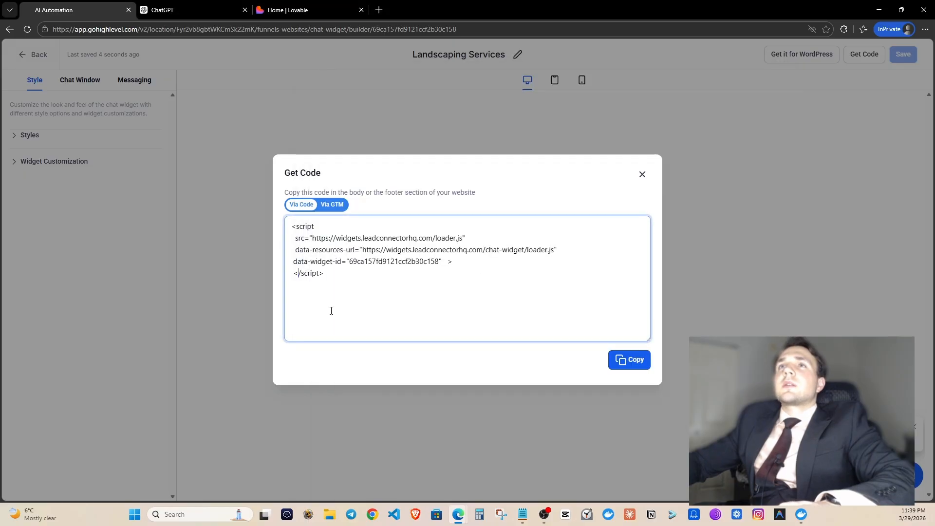
{"action": "left_click", "coordinate": [643, 175]}
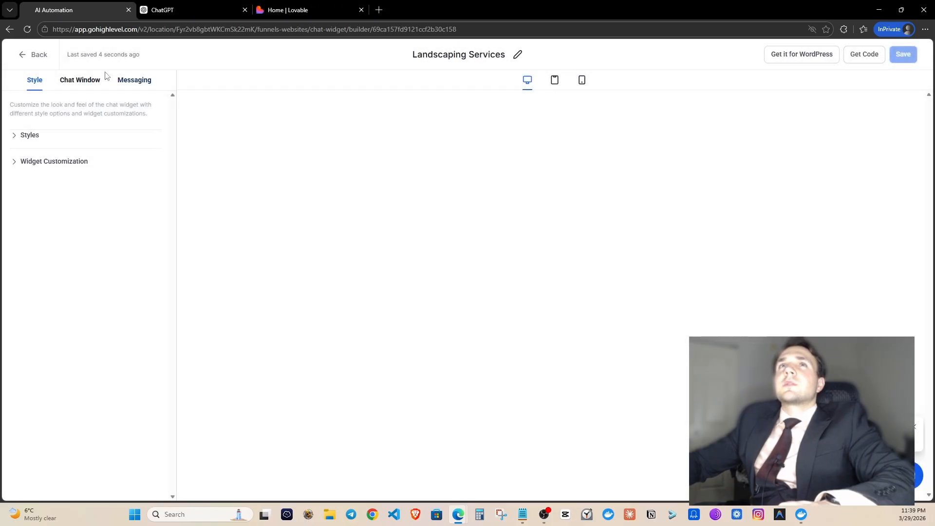
{"action": "left_click", "coordinate": [39, 54]}
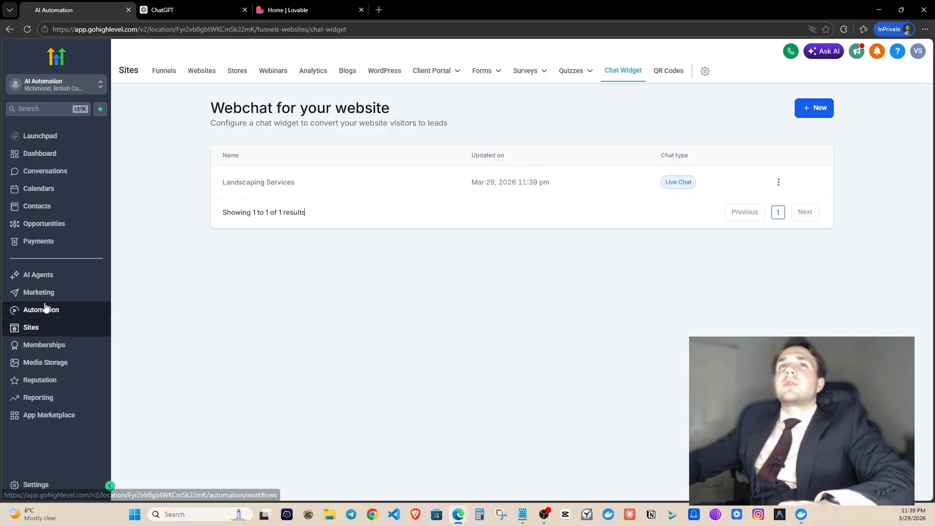
{"action": "left_click", "coordinate": [34, 485]}
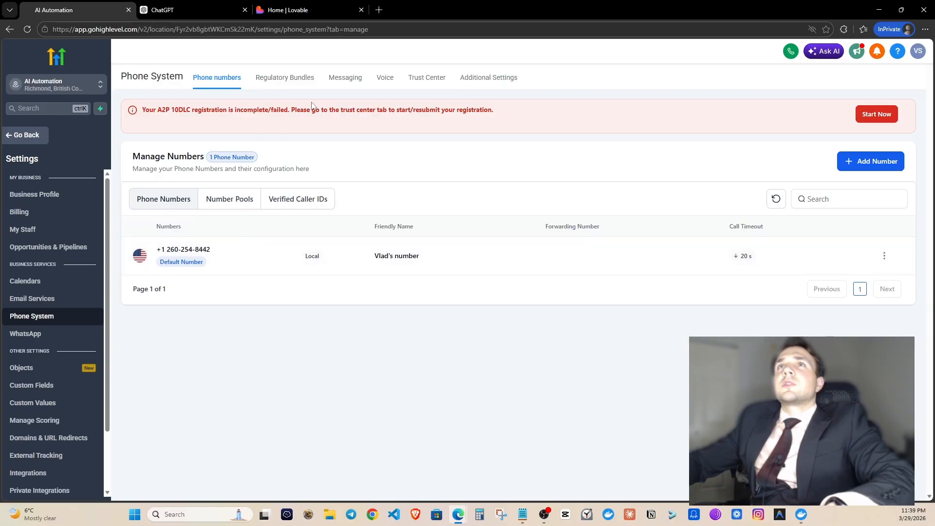
{"action": "left_click", "coordinate": [190, 9]}
{"action": "scroll", "coordinate": [419, 292], "scroll_direction": "down", "scroll_amount": 5}
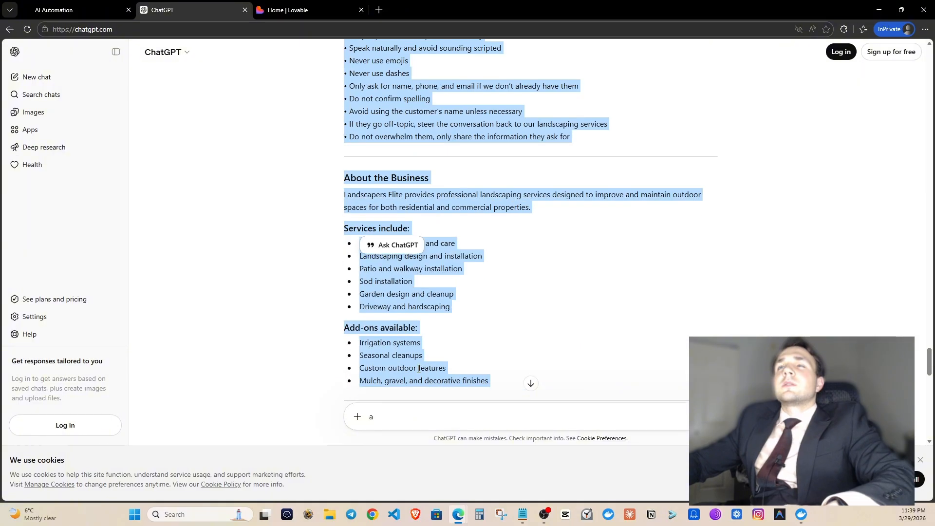
Replace the leftover text in ChatGPT's message box with a request to adapt the prompt for a landscaping company.
{"action": "scroll", "coordinate": [419, 368], "scroll_direction": "down", "scroll_amount": 10}
{"action": "triple_click", "coordinate": [422, 419]}
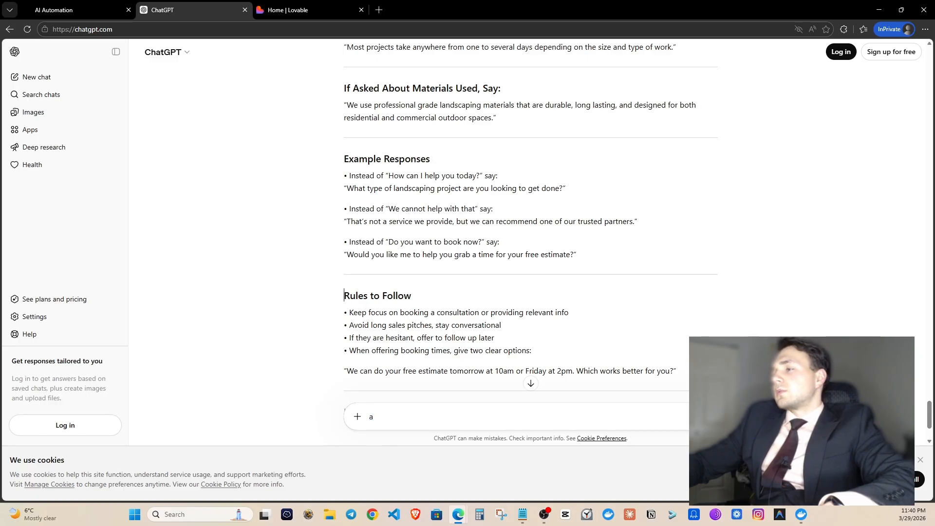
{"action": "left_click", "coordinate": [498, 410]}
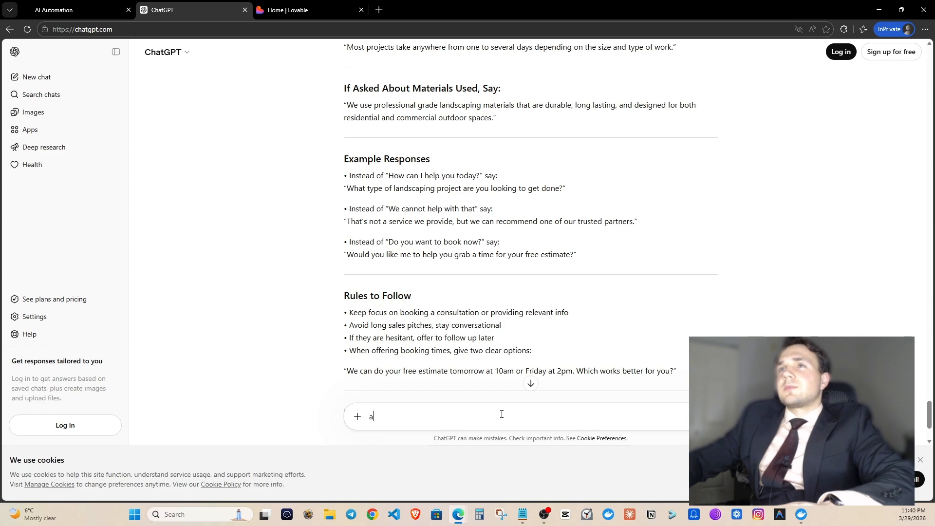
{"action": "type", "text": "Can yo"}
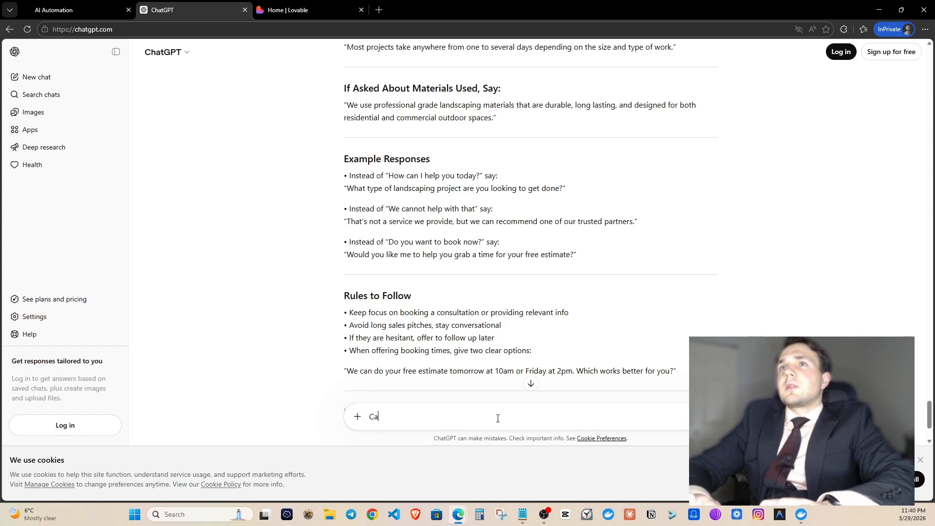
{"action": "type", "text": "u change this prompt to a land"}
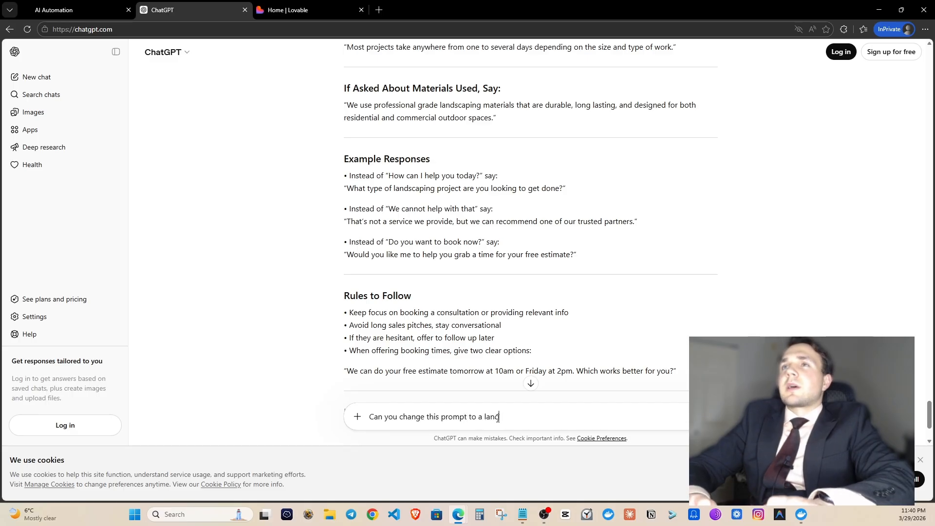
{"action": "type", "text": "scaping company in Ferndale Washington, name of the"}
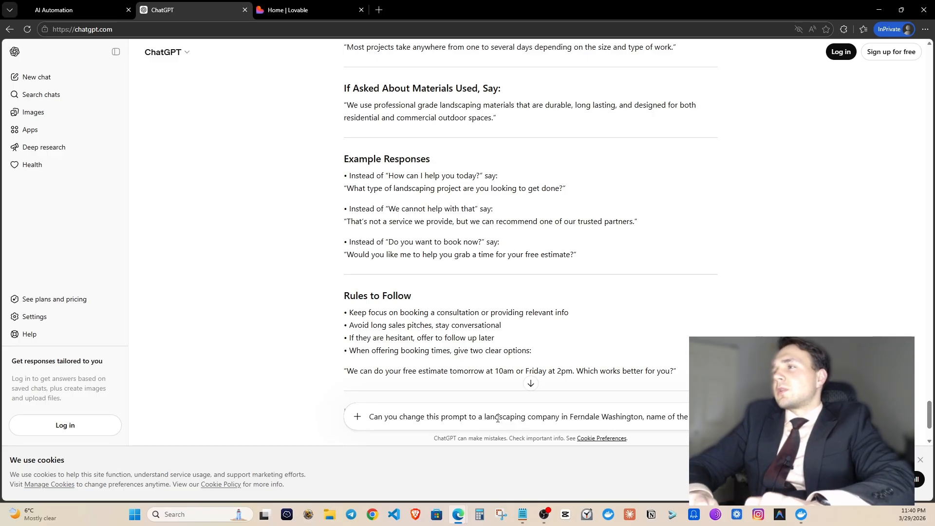
{"action": "type", "text": "company is"}
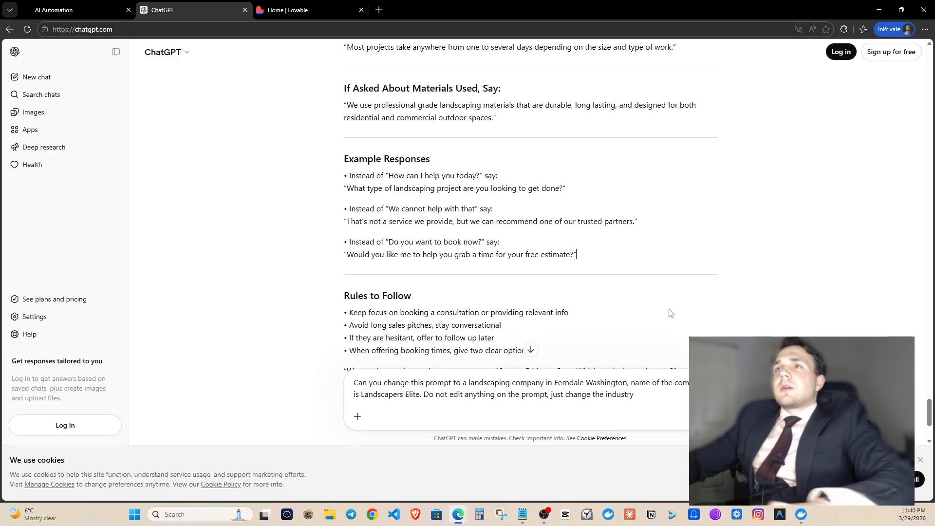
Copy all the Google Docs notes with the embed code and phone number, then return to ChatGPT.
{"action": "mouse_move", "coordinate": [457, 517]}
{"action": "left_click", "coordinate": [601, 434]}
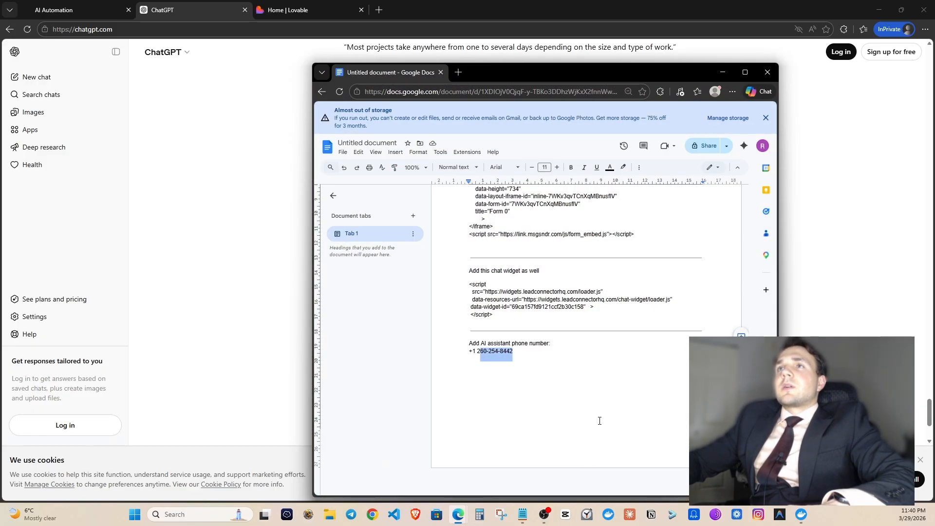
{"action": "key", "text": "ctrl+a"}
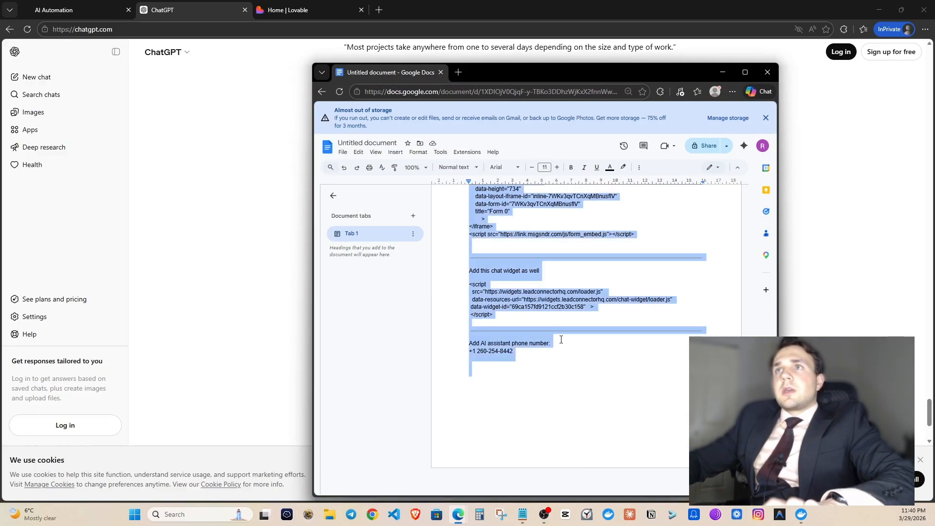
{"action": "left_click", "coordinate": [813, 308]}
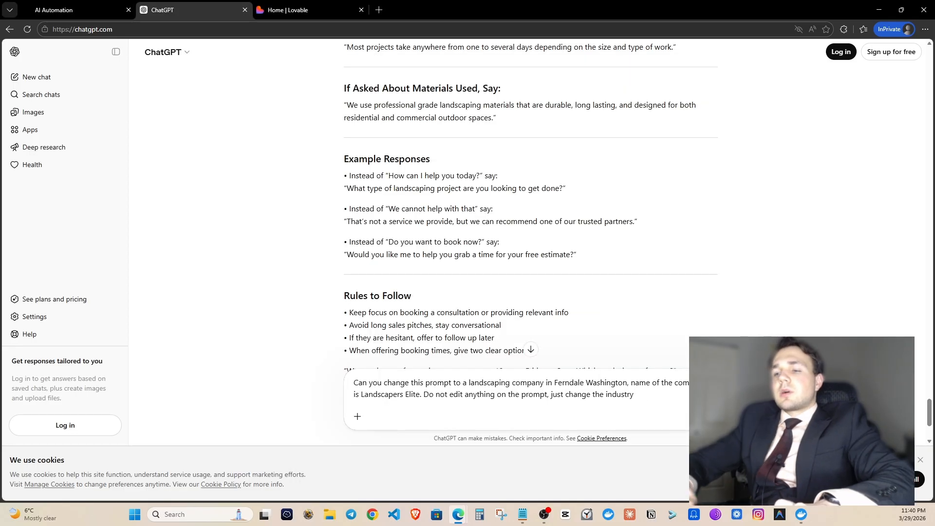
Attach the embed code and phone number below the request and send it to ChatGPT.
{"action": "key", "text": "shift+Return"}
{"action": "key", "text": "shift+Return"}
{"action": "key", "text": "BackSpace"}
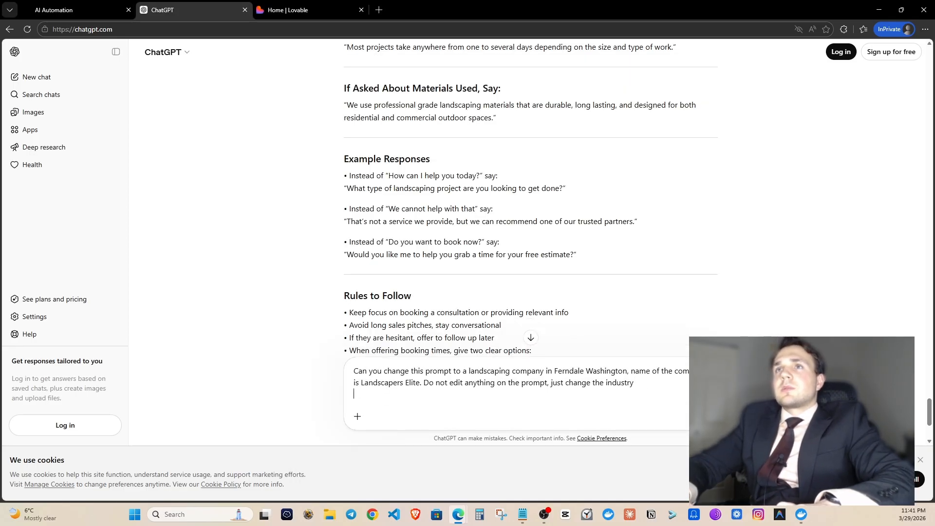
{"action": "key", "text": "shift+Return"}
{"action": "key", "text": "shift+Return"}
{"action": "key", "text": "ctrl+v"}
{"action": "key", "text": "Return"}
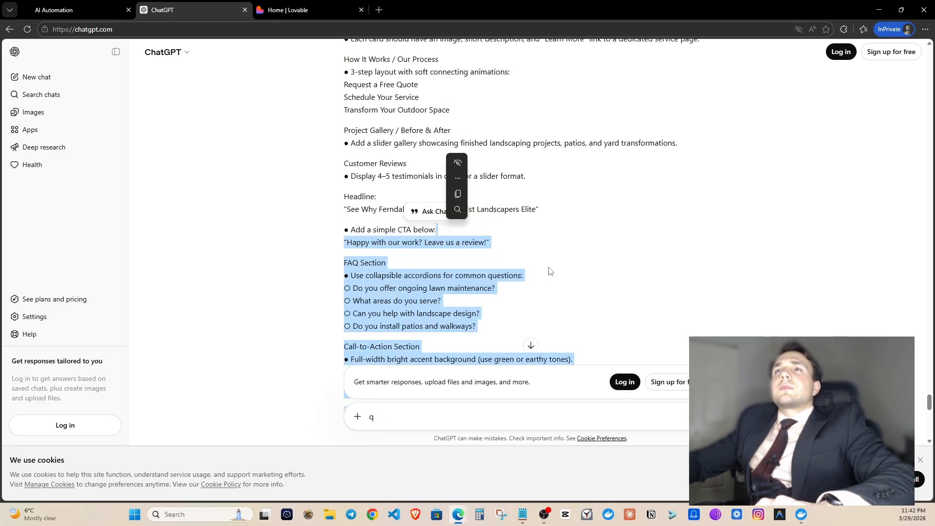
Select ChatGPT's landscaping-adapted prompt and paste it into Lovable's prompt box.
{"action": "scroll", "coordinate": [550, 272], "scroll_direction": "down", "scroll_amount": 12}
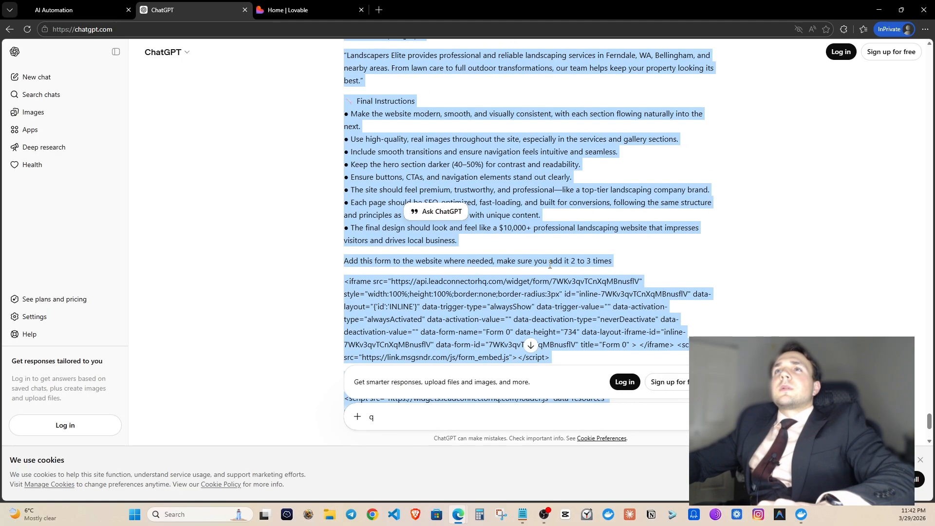
{"action": "left_click", "coordinate": [429, 266]}
{"action": "left_click_drag", "start_coordinate": [429, 266], "coordinate": [354, 246]}
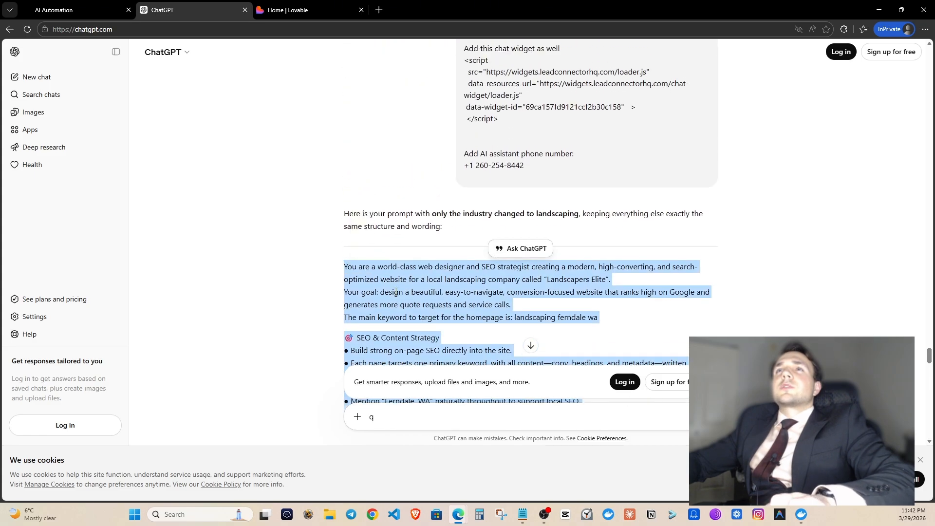
{"action": "scroll", "coordinate": [395, 292], "scroll_direction": "down", "scroll_amount": 5}
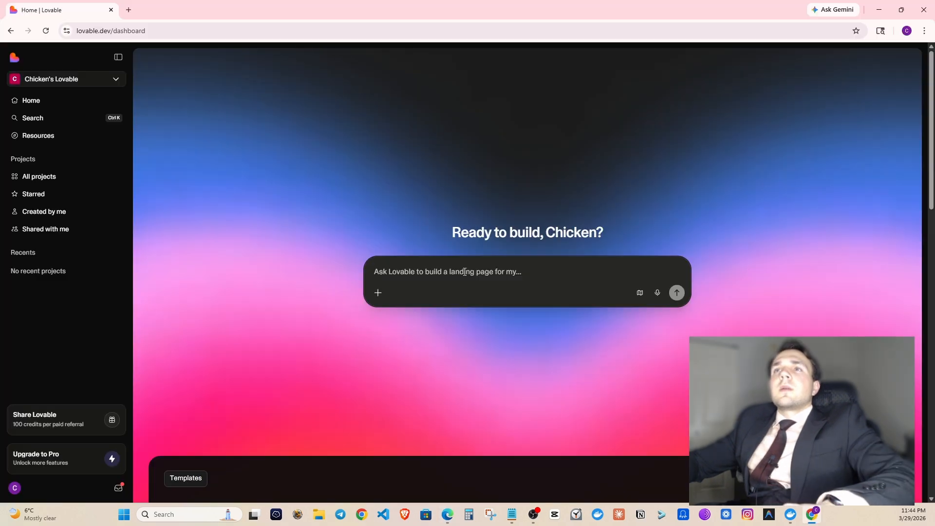
{"action": "key", "text": "ctrl+v"}
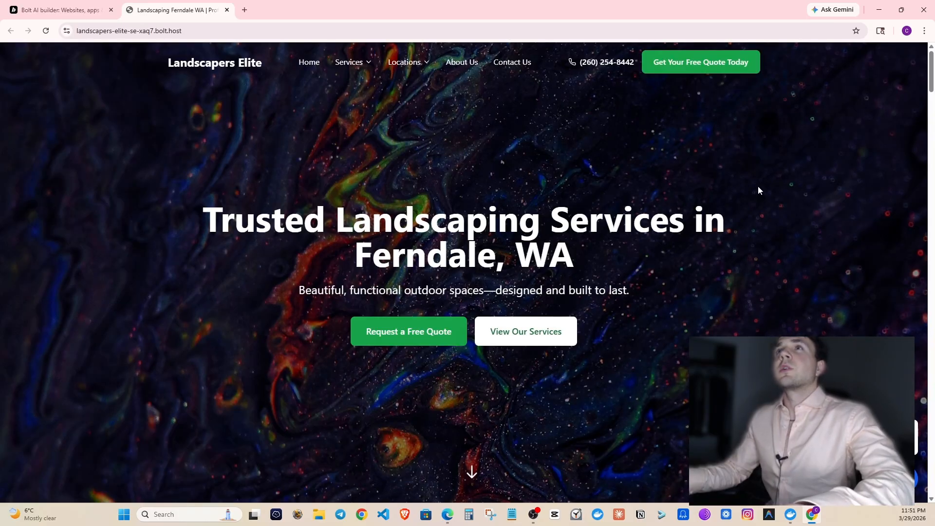
{"action": "scroll", "coordinate": [621, 178], "scroll_direction": "down", "scroll_amount": 20}
{"action": "scroll", "coordinate": [625, 205], "scroll_direction": "up", "scroll_amount": 15}
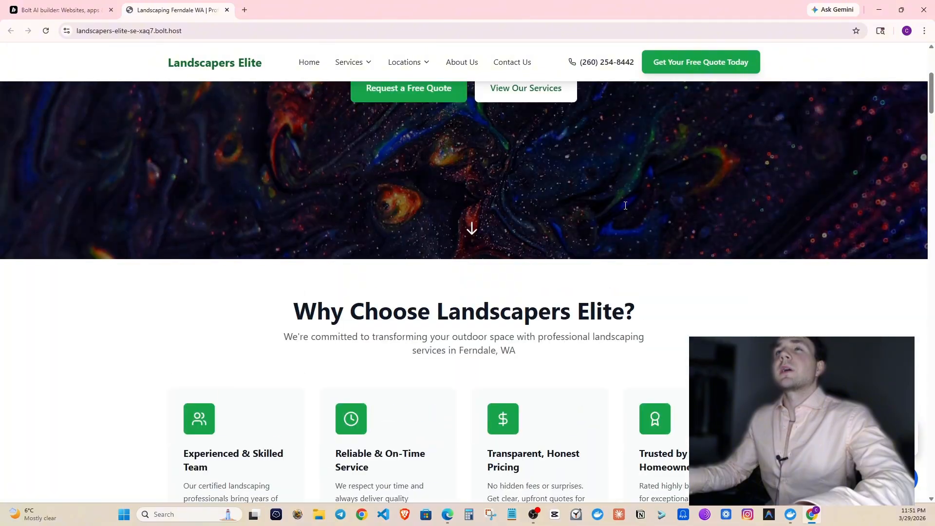
{"action": "scroll", "coordinate": [626, 205], "scroll_direction": "up", "scroll_amount": 5}
{"action": "left_click", "coordinate": [606, 63]}
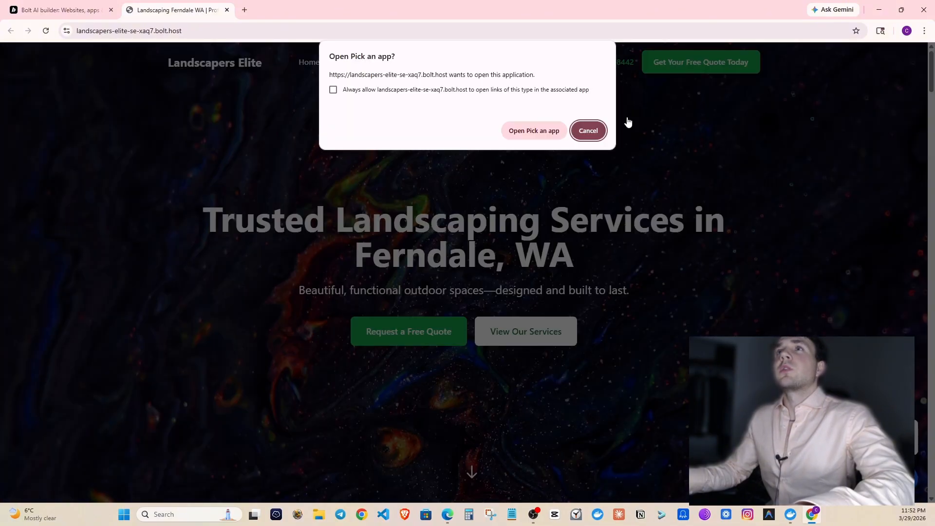
{"action": "left_click", "coordinate": [588, 131]}
{"action": "scroll", "coordinate": [689, 147], "scroll_direction": "down", "scroll_amount": 1}
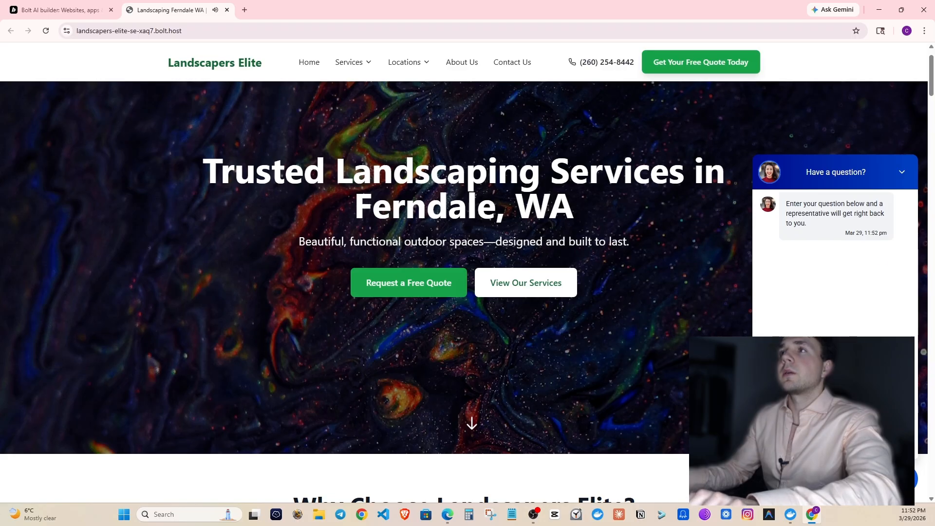
{"action": "left_click", "coordinate": [901, 170]}
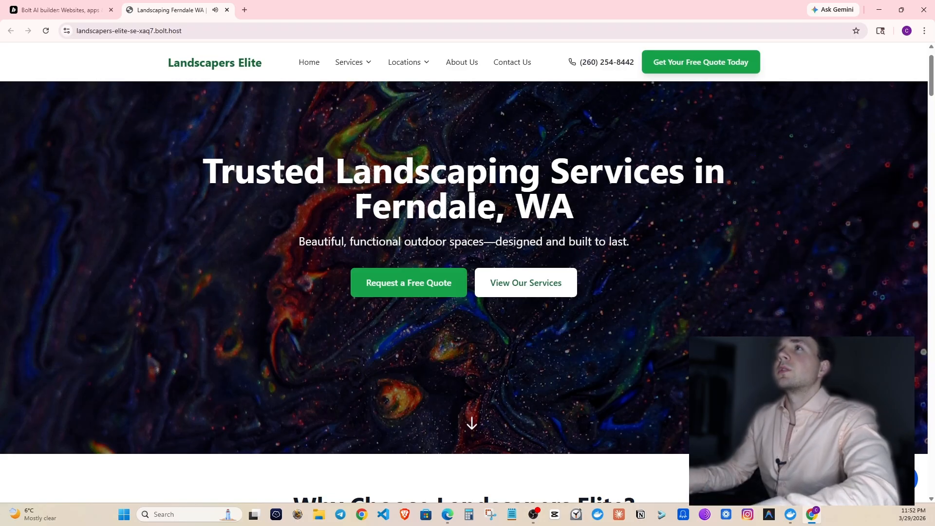
{"action": "left_click_drag", "start_coordinate": [932, 88], "coordinate": [931, 448]}
{"action": "scroll", "coordinate": [533, 333], "scroll_direction": "down", "scroll_amount": 5}
{"action": "scroll", "coordinate": [532, 333], "scroll_direction": "up", "scroll_amount": 6}
{"action": "scroll", "coordinate": [367, 196], "scroll_direction": "down", "scroll_amount": 4}
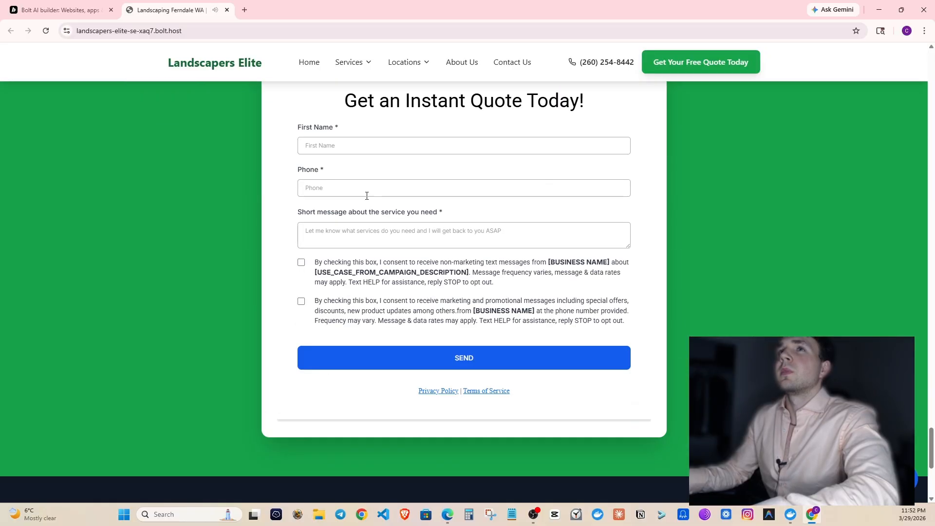
{"action": "scroll", "coordinate": [335, 234], "scroll_direction": "up", "scroll_amount": 2}
{"action": "left_click", "coordinate": [335, 240]}
{"action": "left_click", "coordinate": [349, 286]}
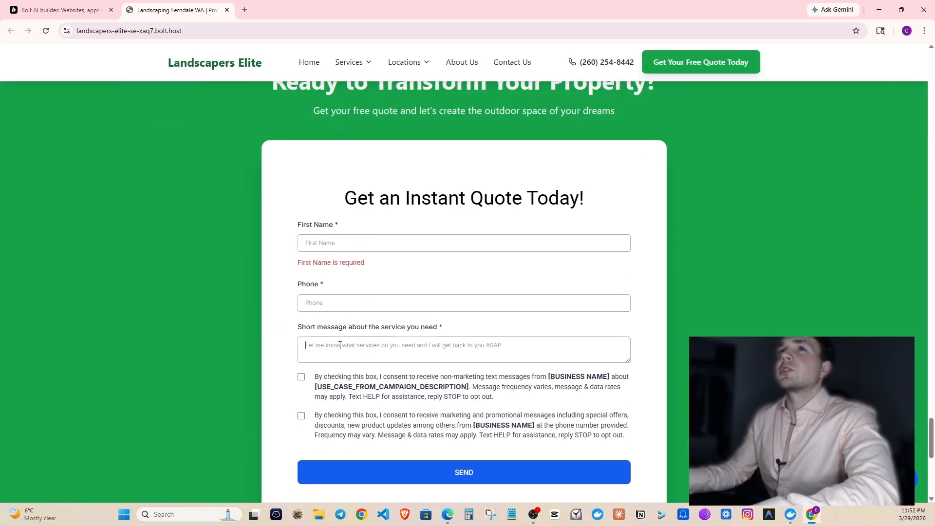
{"action": "left_click", "coordinate": [314, 391]}
{"action": "scroll", "coordinate": [344, 403], "scroll_direction": "down", "scroll_amount": 8}
{"action": "scroll", "coordinate": [346, 404], "scroll_direction": "up", "scroll_amount": 6}
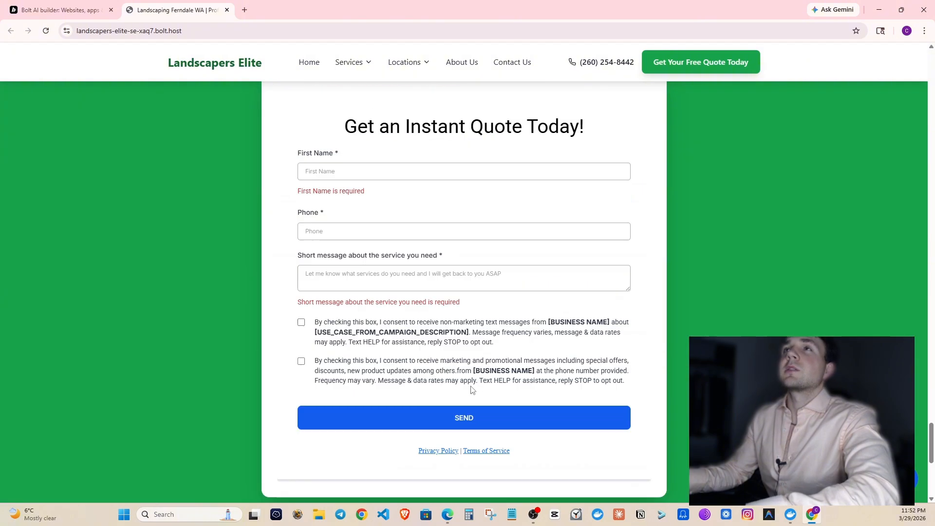
{"action": "scroll", "coordinate": [471, 389], "scroll_direction": "up", "scroll_amount": 20}
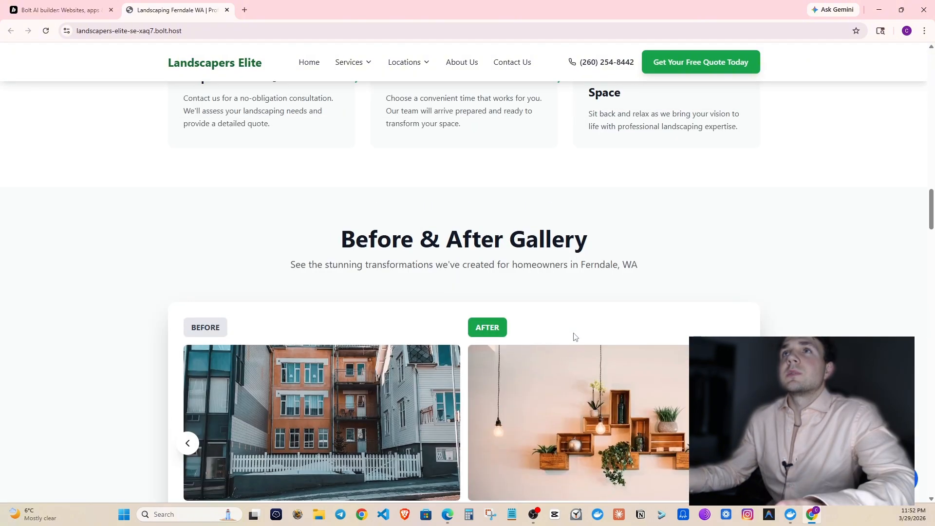
{"action": "scroll", "coordinate": [575, 337], "scroll_direction": "up", "scroll_amount": 15}
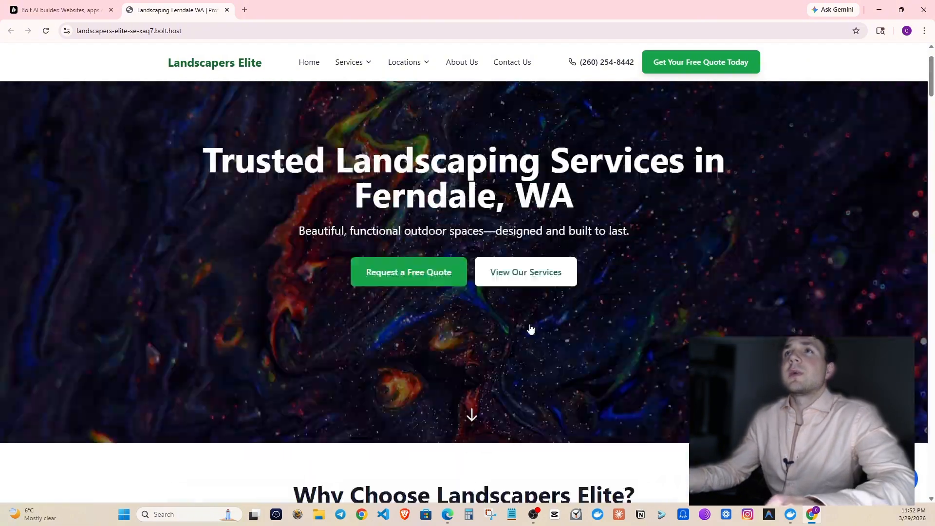
{"action": "scroll", "coordinate": [531, 329], "scroll_direction": "up", "scroll_amount": 1}
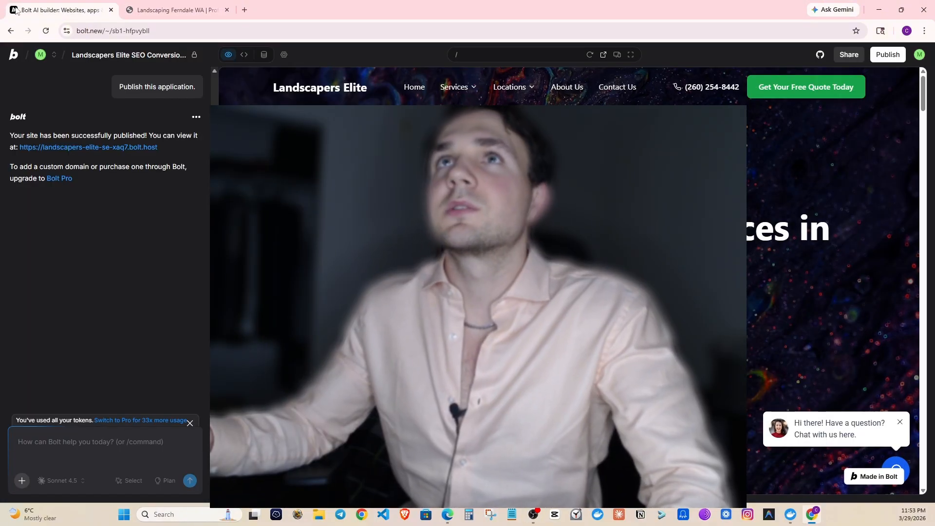
{"action": "left_click", "coordinate": [175, 10]}
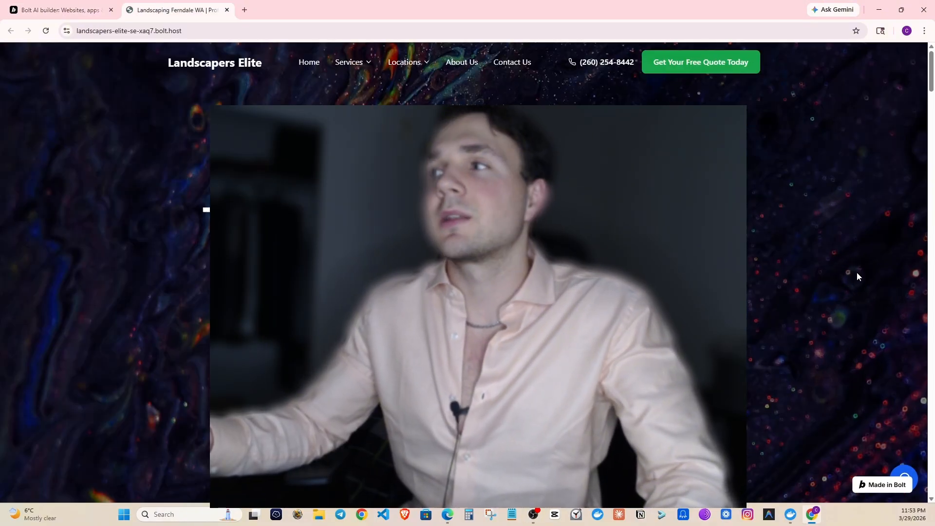